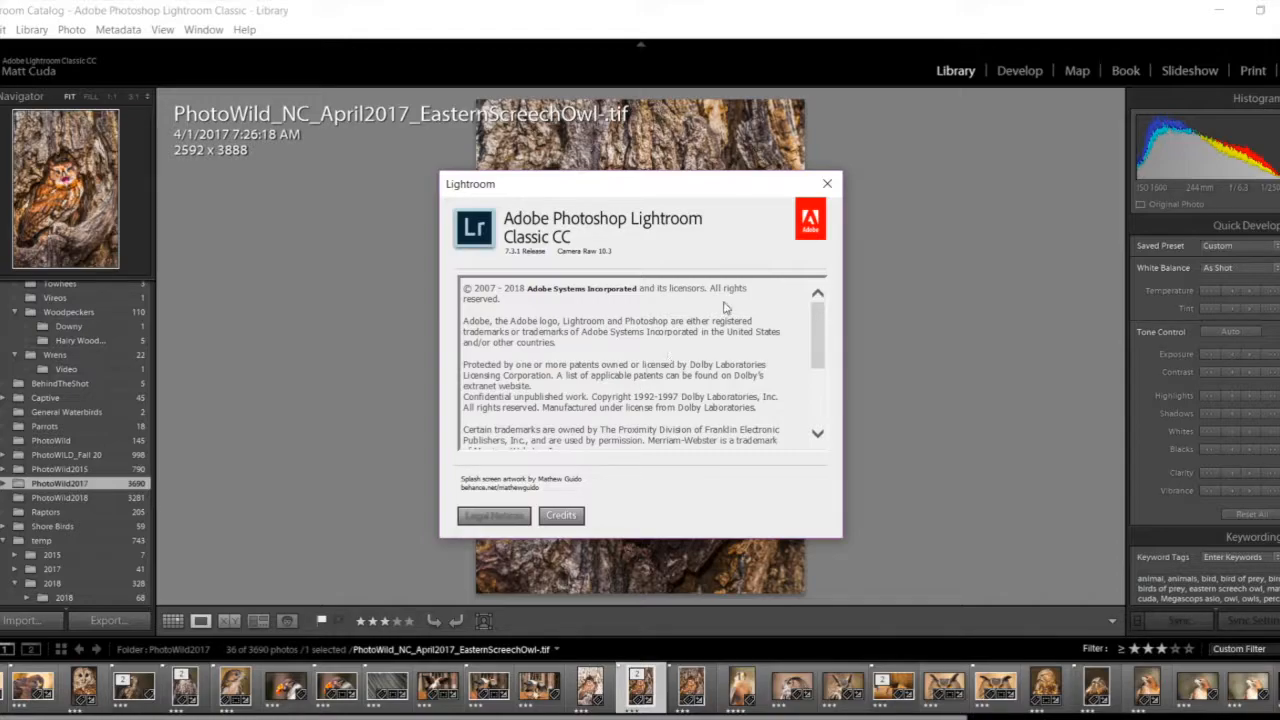
- Close the program's version information dialog and stay in the Library module
{"action": "left_click", "coordinate": [826, 184]}
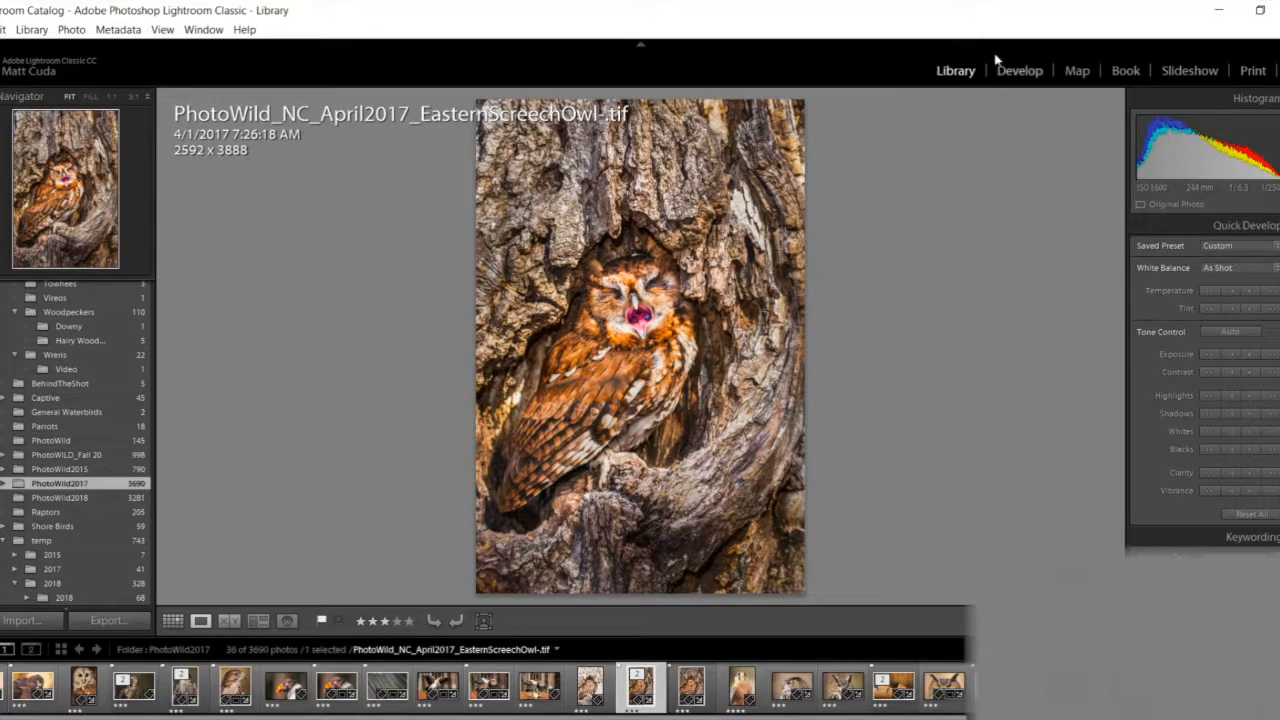
{"action": "right_click", "coordinate": [958, 66]}
{"action": "left_click", "coordinate": [950, 68]}
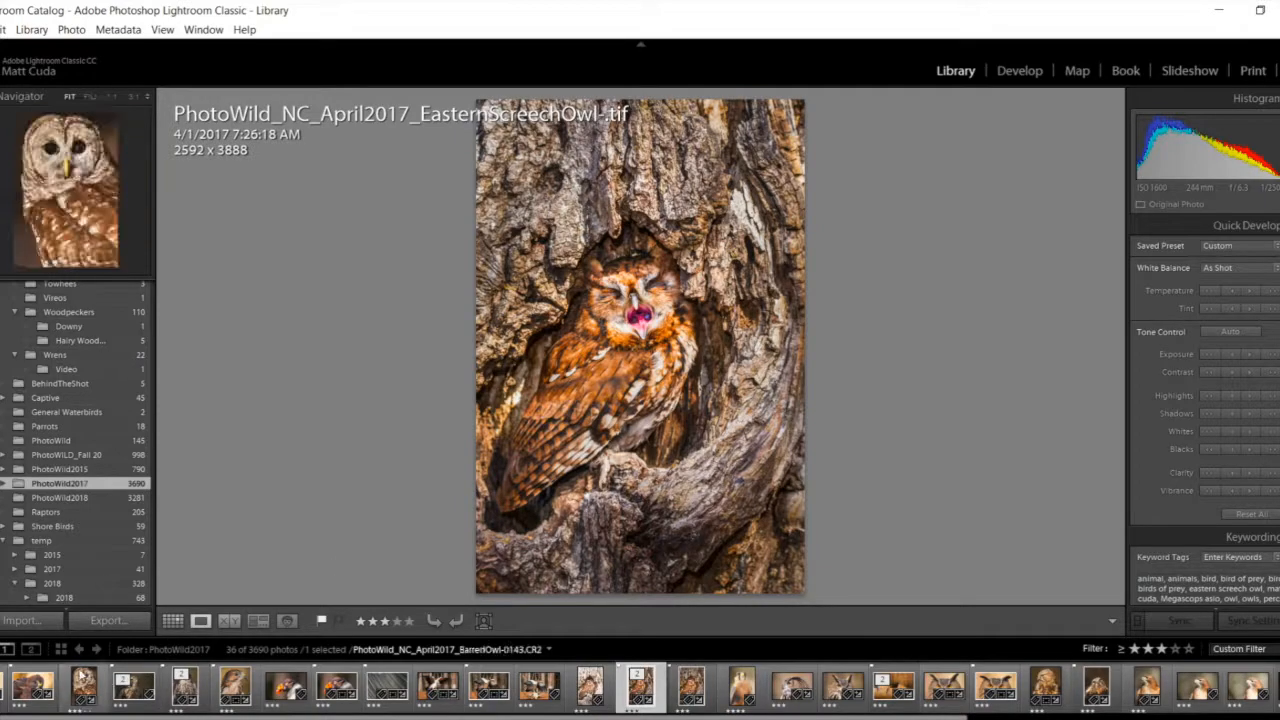
- Open the photo import for the EOS_DIGITAL card and turn off Don't Import Suspected Duplicates
{"action": "left_click", "coordinate": [27, 624]}
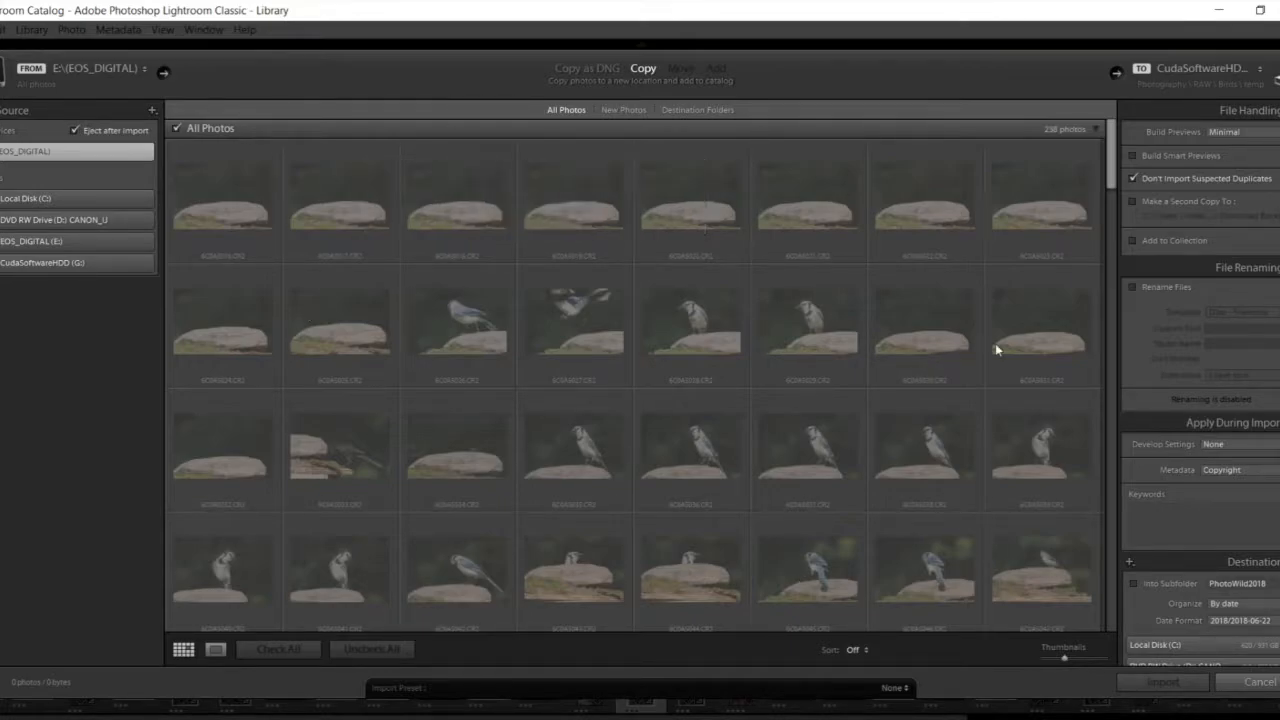
{"action": "mouse_move", "coordinate": [727, 291]}
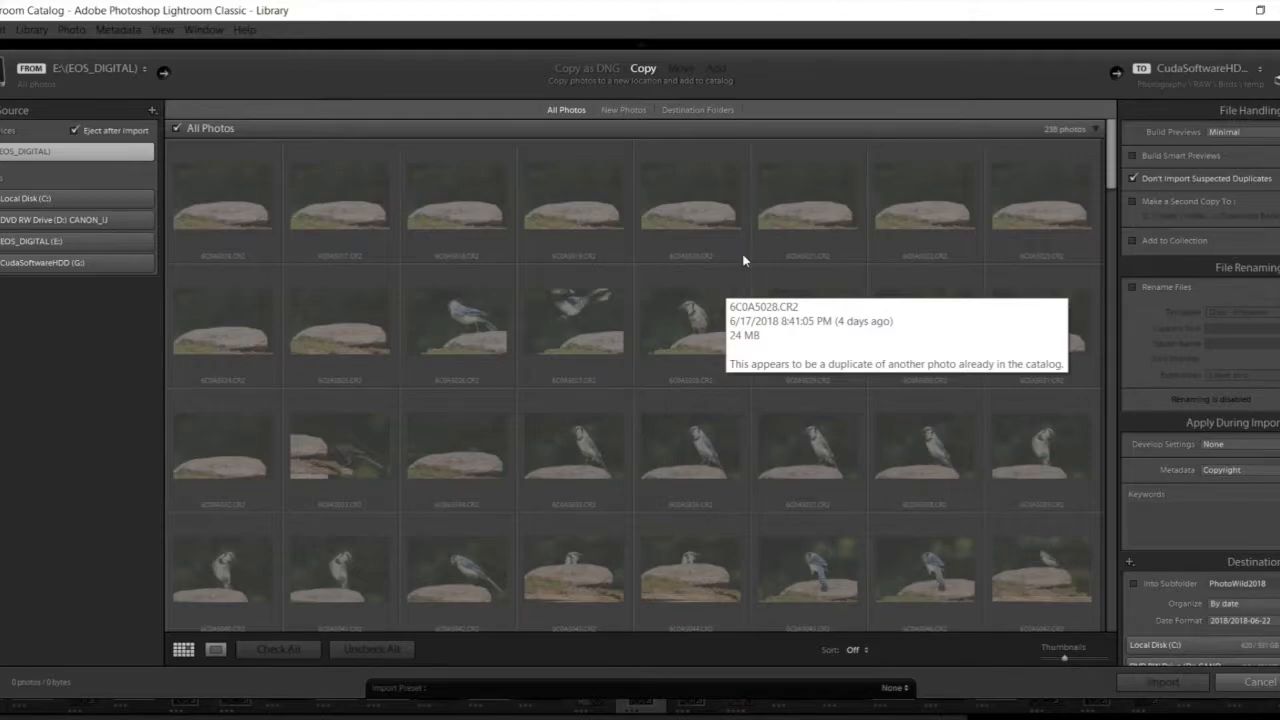
{"action": "left_click", "coordinate": [1134, 178]}
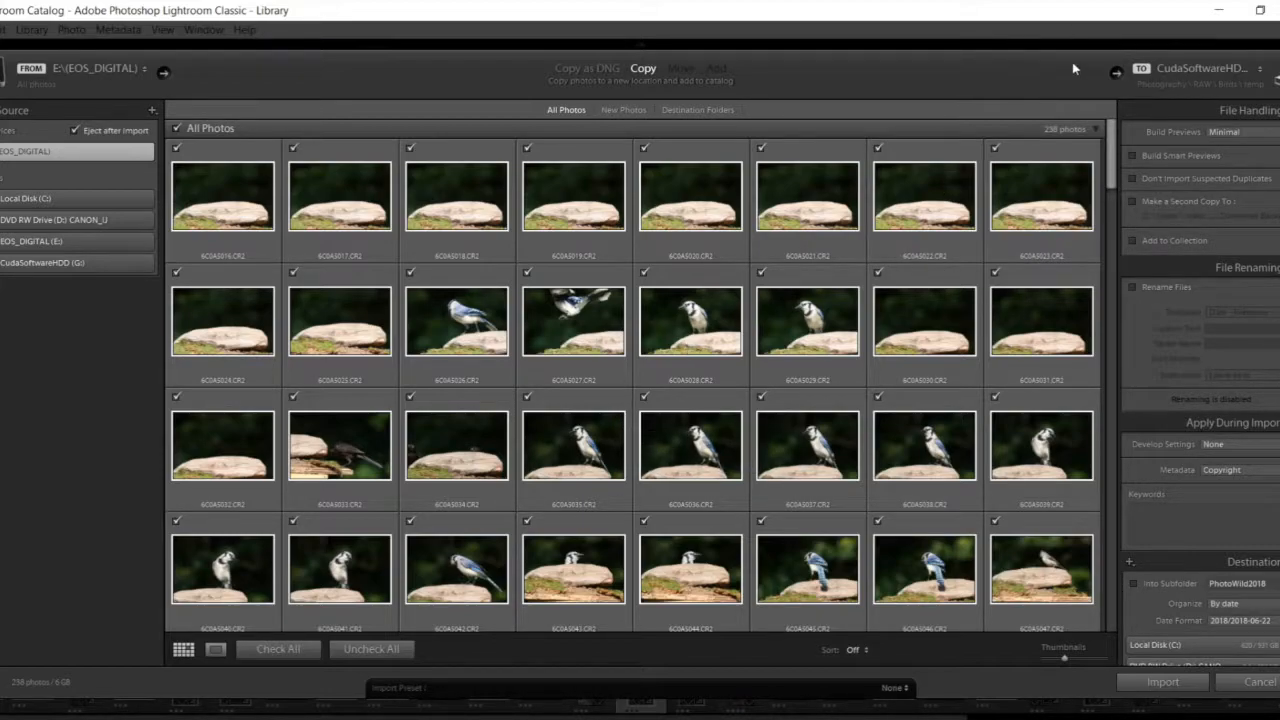
- Examine the thumbnails of all the bird photos on the card from first to last
{"action": "scroll", "coordinate": [555, 323], "scroll_direction": "down", "scroll_amount": 5}
{"action": "scroll", "coordinate": [555, 323], "scroll_direction": "down", "scroll_amount": 20}
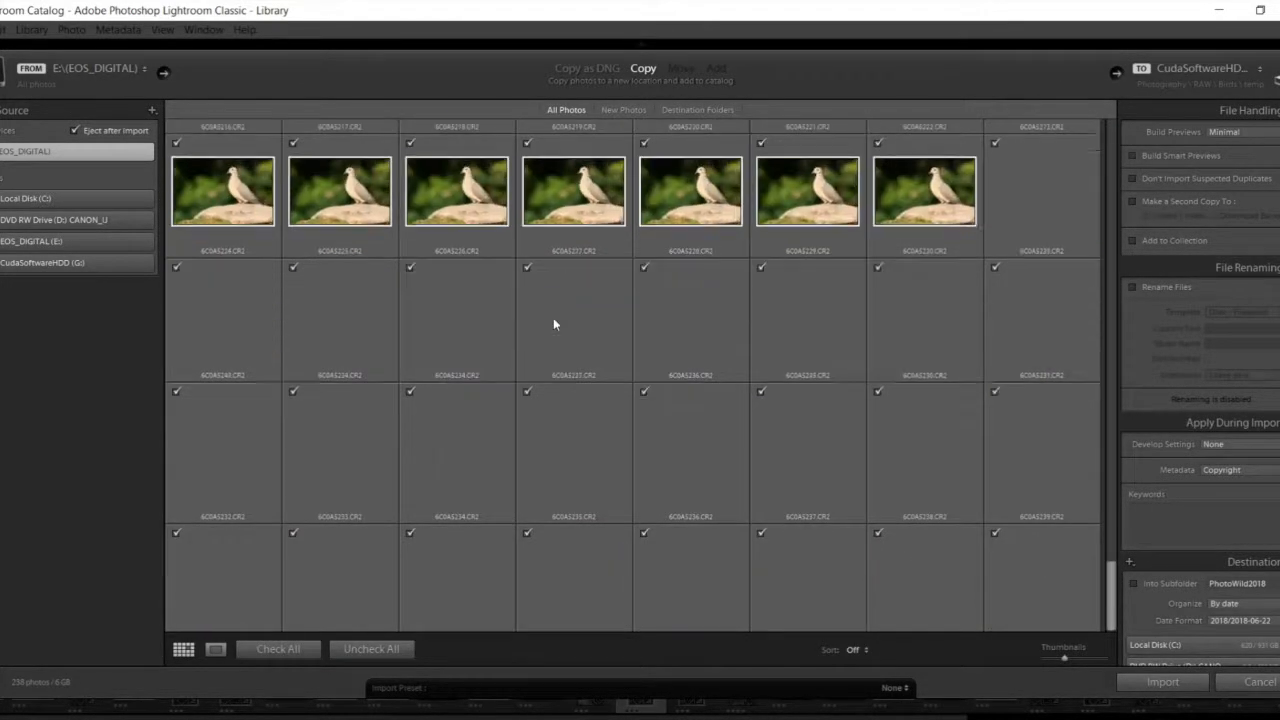
{"action": "scroll", "coordinate": [553, 317], "scroll_direction": "up", "scroll_amount": 16}
{"action": "scroll", "coordinate": [553, 317], "scroll_direction": "up", "scroll_amount": 8}
{"action": "scroll", "coordinate": [553, 317], "scroll_direction": "down", "scroll_amount": 6}
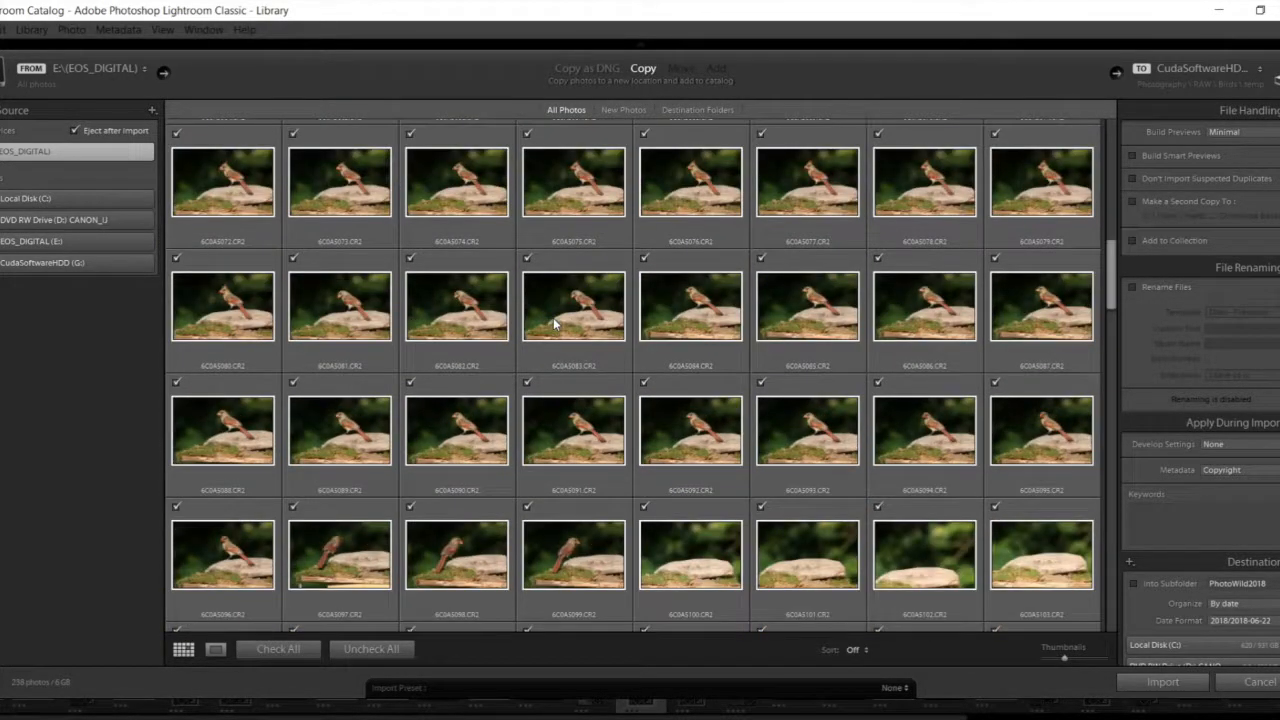
{"action": "scroll", "coordinate": [555, 323], "scroll_direction": "up", "scroll_amount": 7}
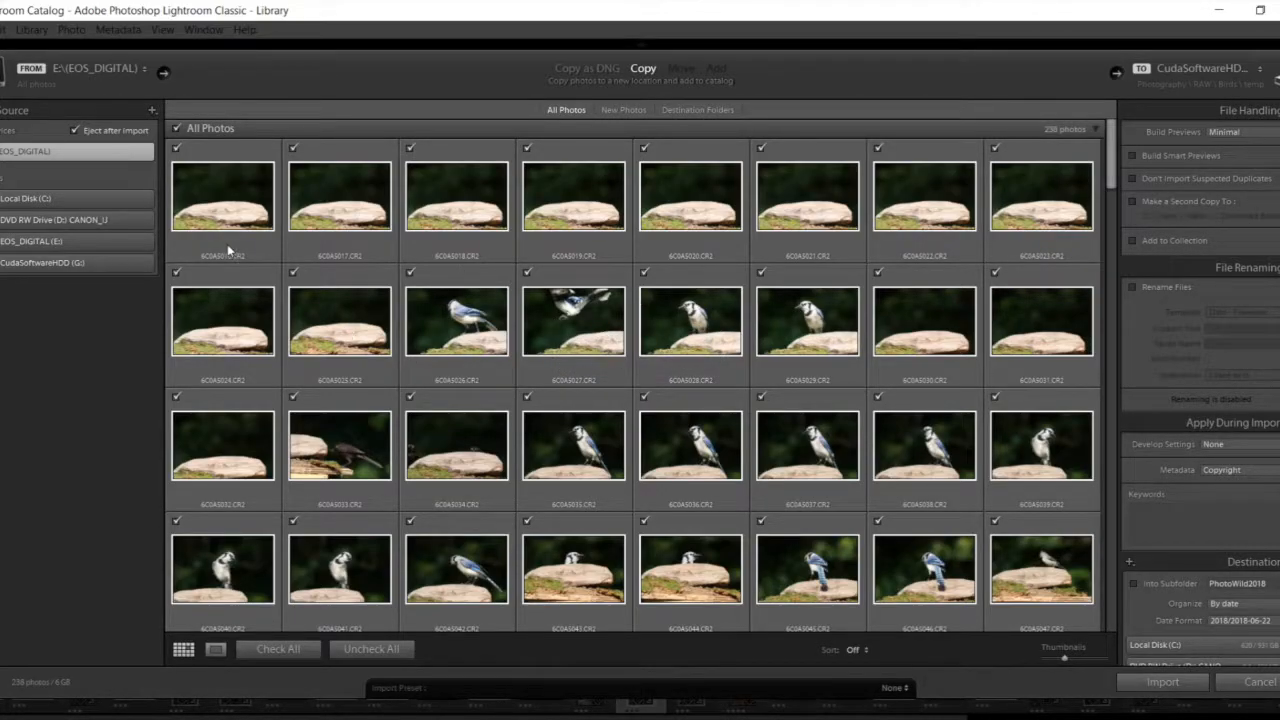
{"action": "scroll", "coordinate": [818, 275], "scroll_direction": "down", "scroll_amount": 10}
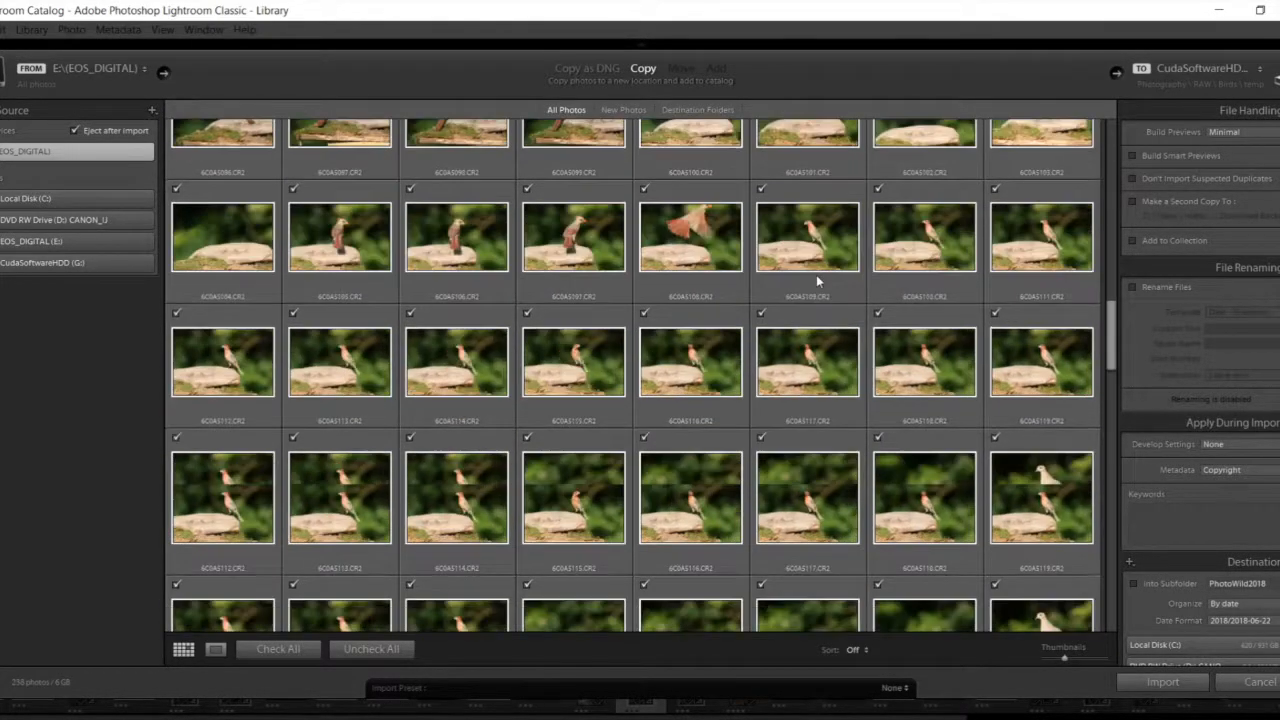
{"action": "scroll", "coordinate": [816, 278], "scroll_direction": "down", "scroll_amount": 8}
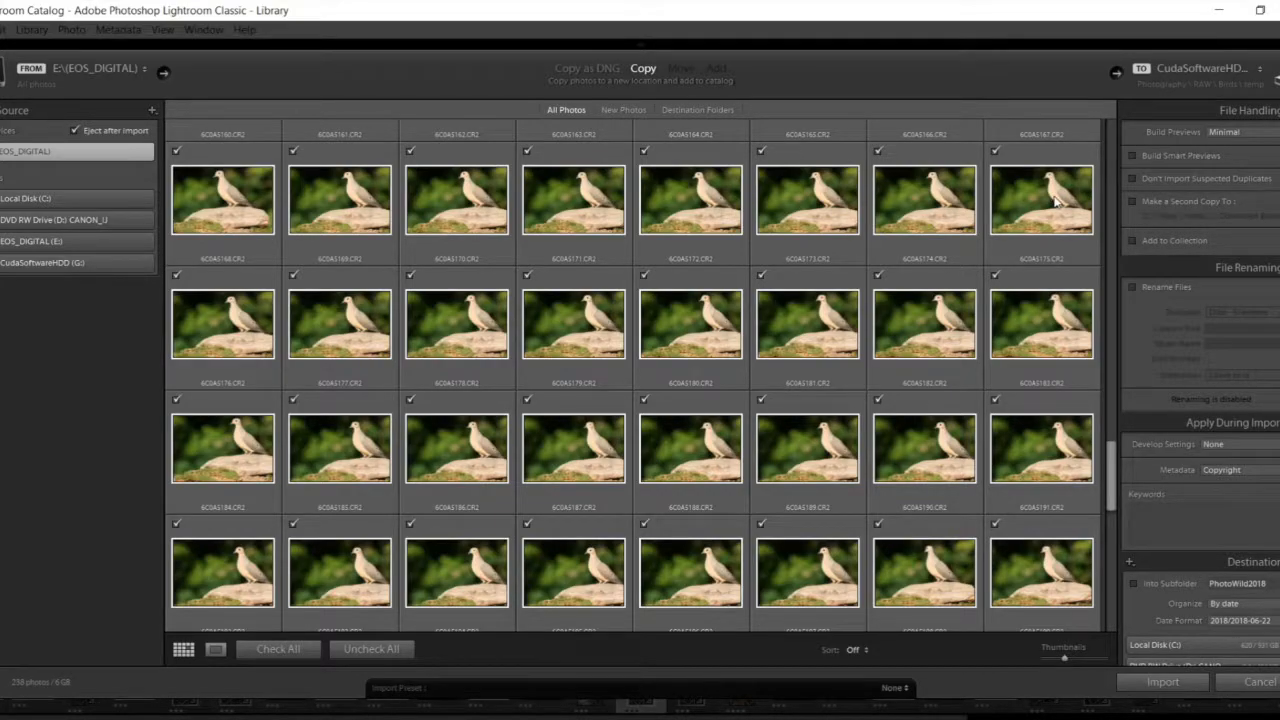
{"action": "scroll", "coordinate": [1055, 202], "scroll_direction": "up", "scroll_amount": 8}
{"action": "scroll", "coordinate": [1055, 202], "scroll_direction": "up", "scroll_amount": 10}
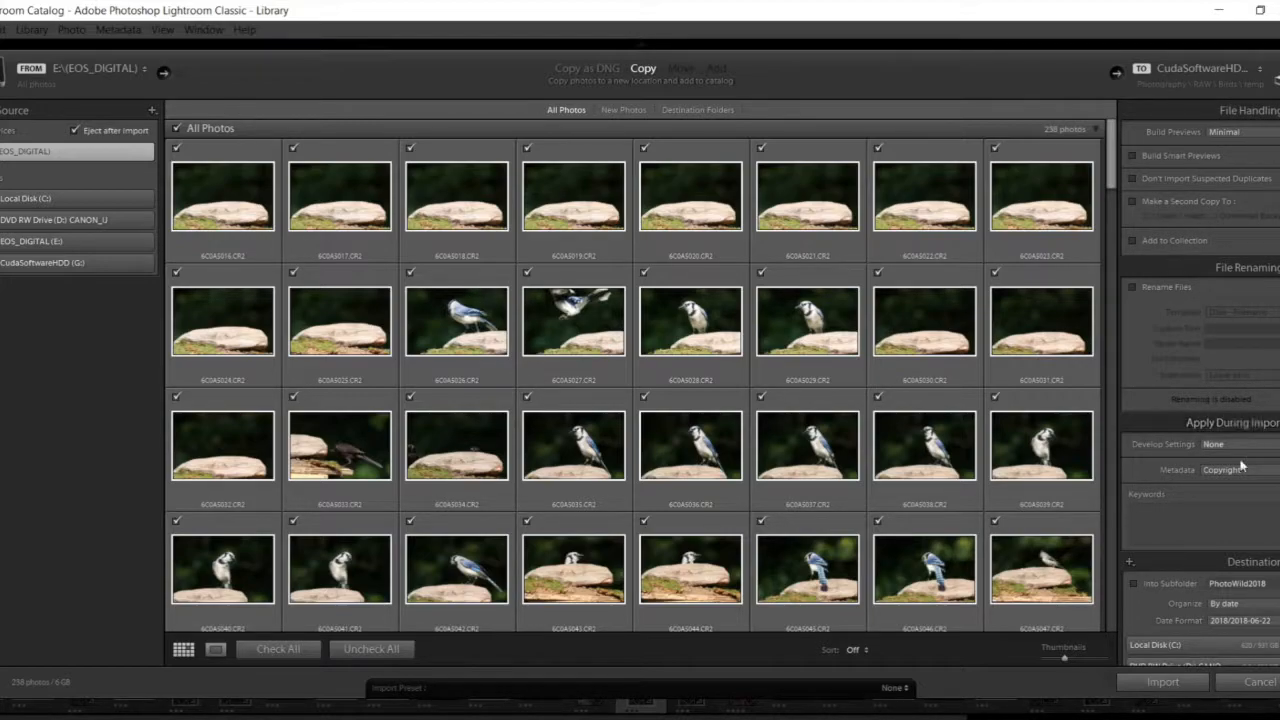
- Try the Build Smart Previews, Make a Second Copy and Add to Collection options, switching each one off again
{"action": "scroll", "coordinate": [1263, 565], "scroll_direction": "down", "scroll_amount": 5}
{"action": "scroll", "coordinate": [1262, 564], "scroll_direction": "up", "scroll_amount": 5}
{"action": "left_click", "coordinate": [1134, 155]}
{"action": "left_click", "coordinate": [1135, 157]}
{"action": "left_click", "coordinate": [1134, 202]}
{"action": "left_click", "coordinate": [1133, 203]}
{"action": "left_click", "coordinate": [1134, 242]}
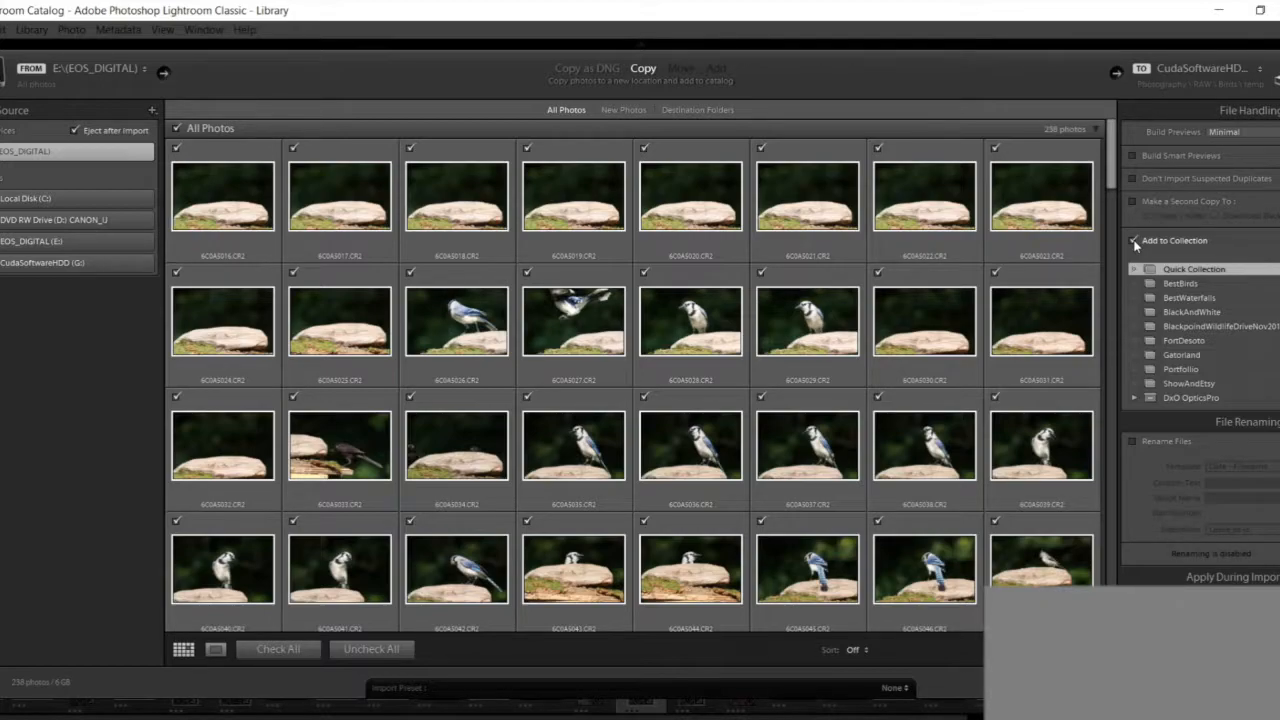
{"action": "left_click", "coordinate": [1134, 241]}
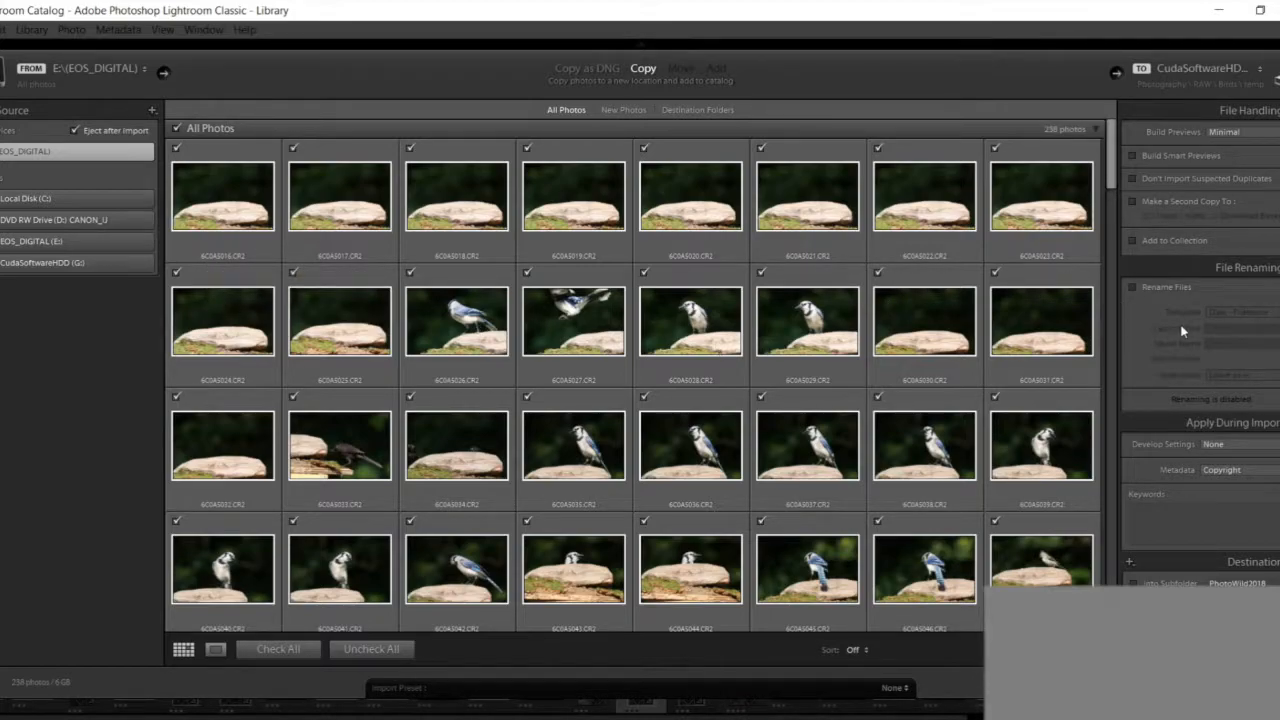
- Examine the develop preset categories that can be applied during import, leaving Develop Settings at None
{"action": "scroll", "coordinate": [1182, 330], "scroll_direction": "down", "scroll_amount": 4}
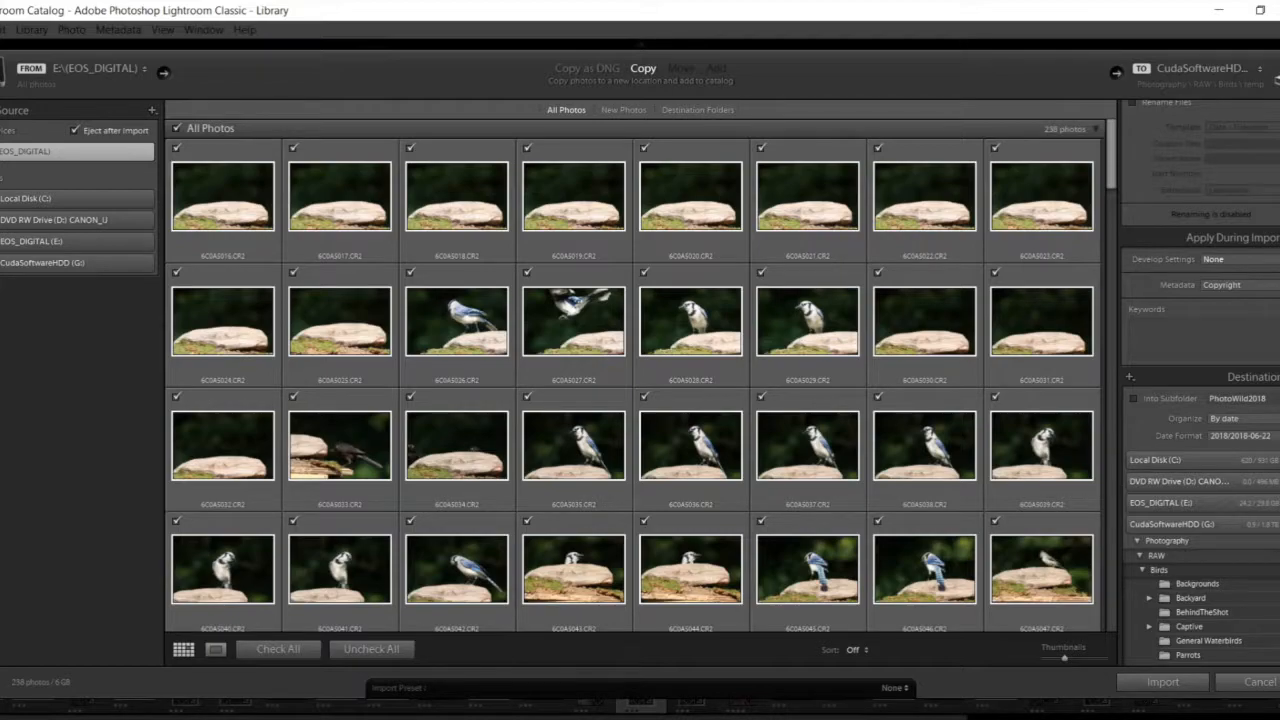
{"action": "left_click", "coordinate": [1212, 259]}
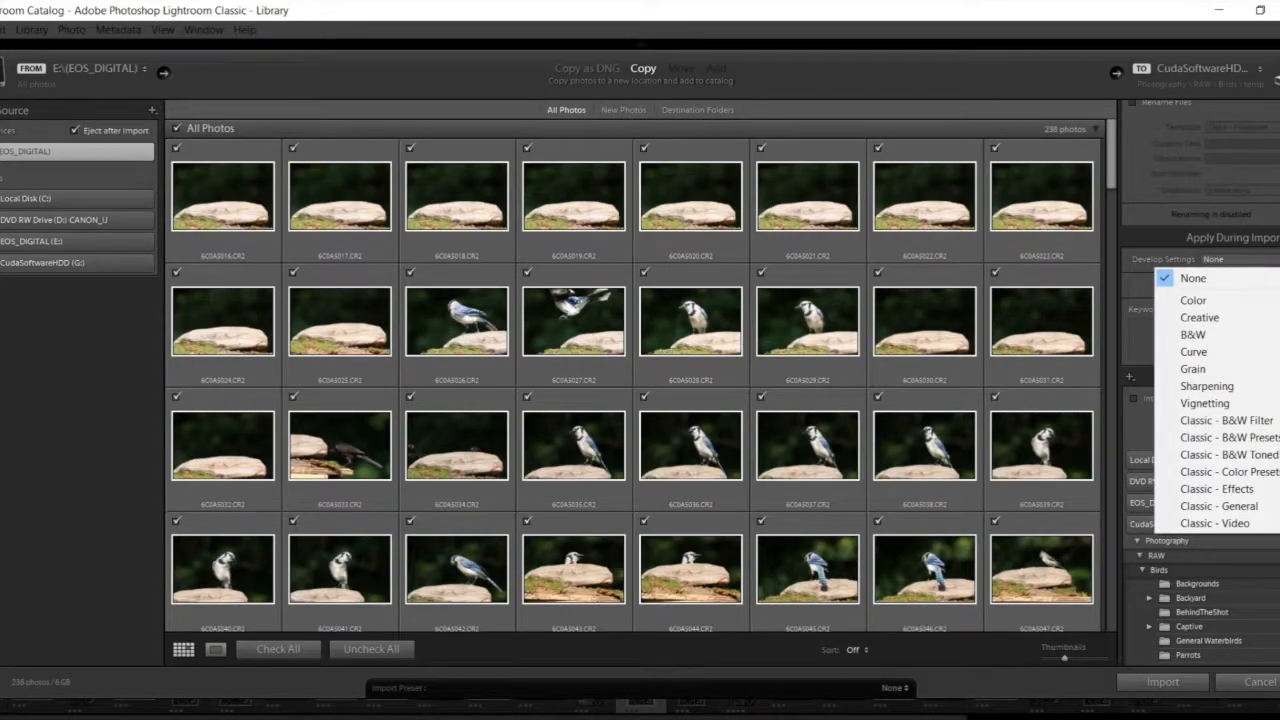
{"action": "left_click", "coordinate": [1139, 294]}
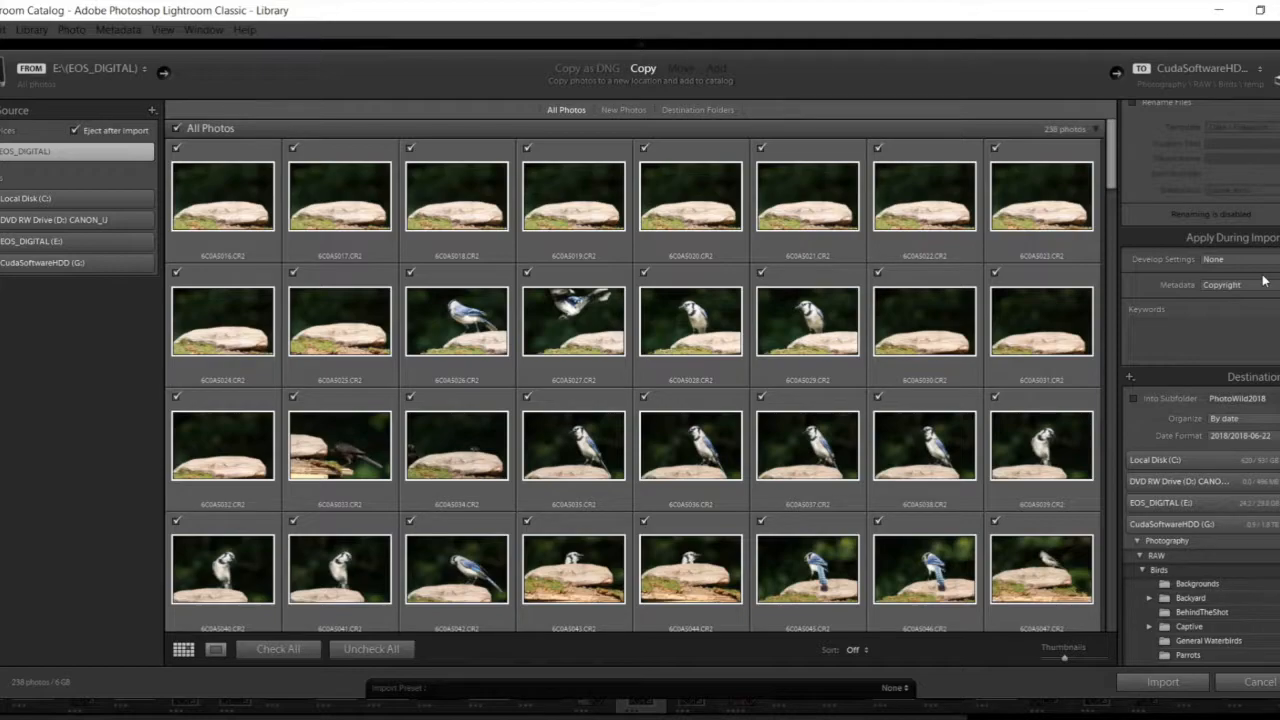
{"action": "left_click", "coordinate": [1213, 259]}
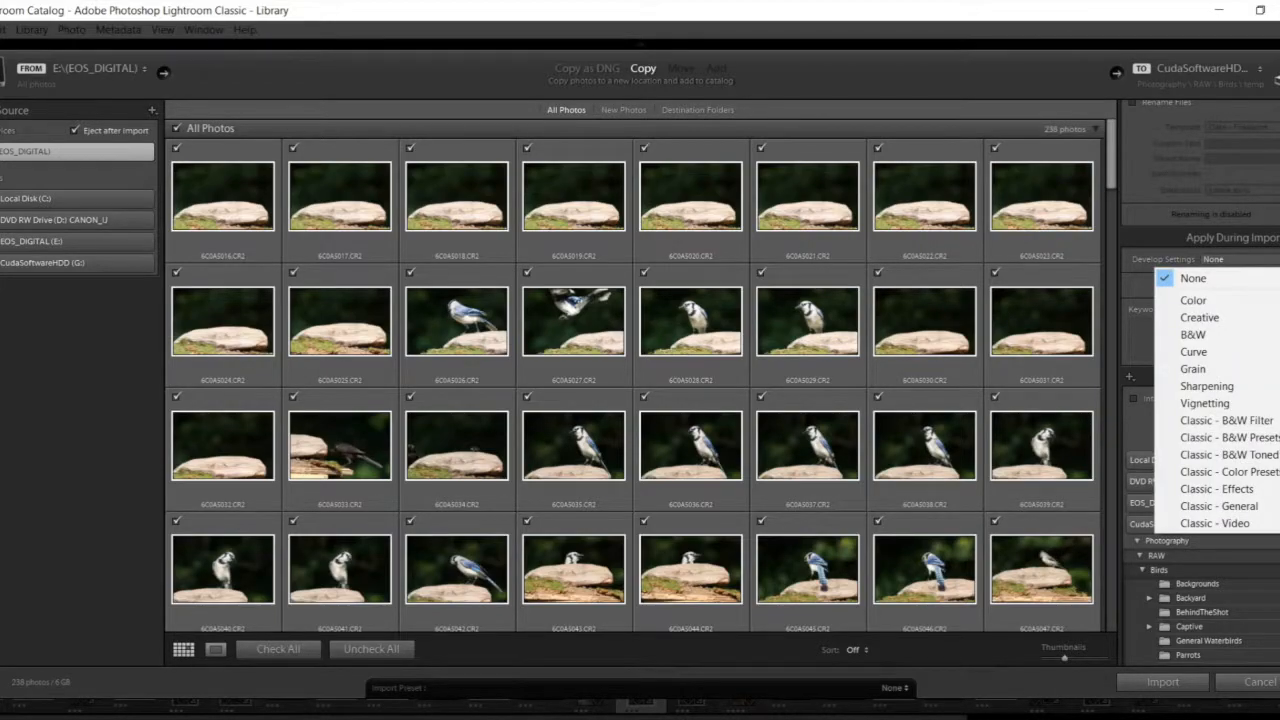
{"action": "mouse_move", "coordinate": [1236, 343]}
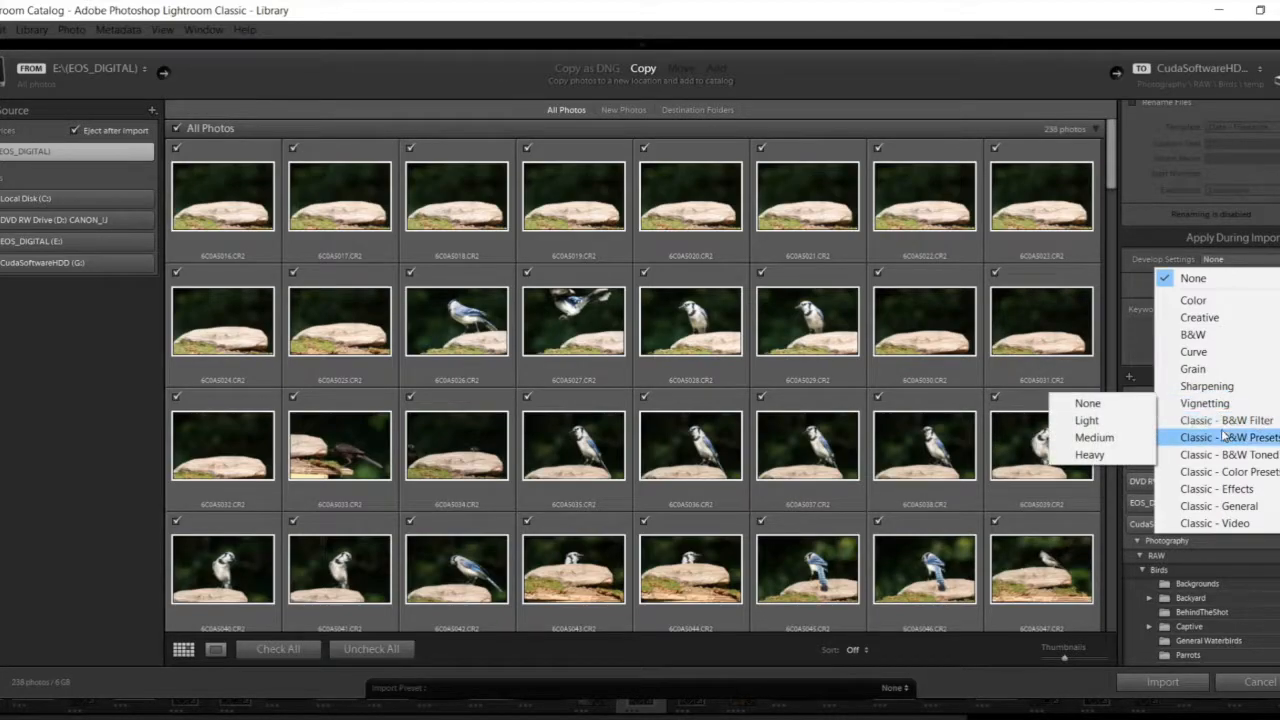
{"action": "mouse_move", "coordinate": [1226, 425]}
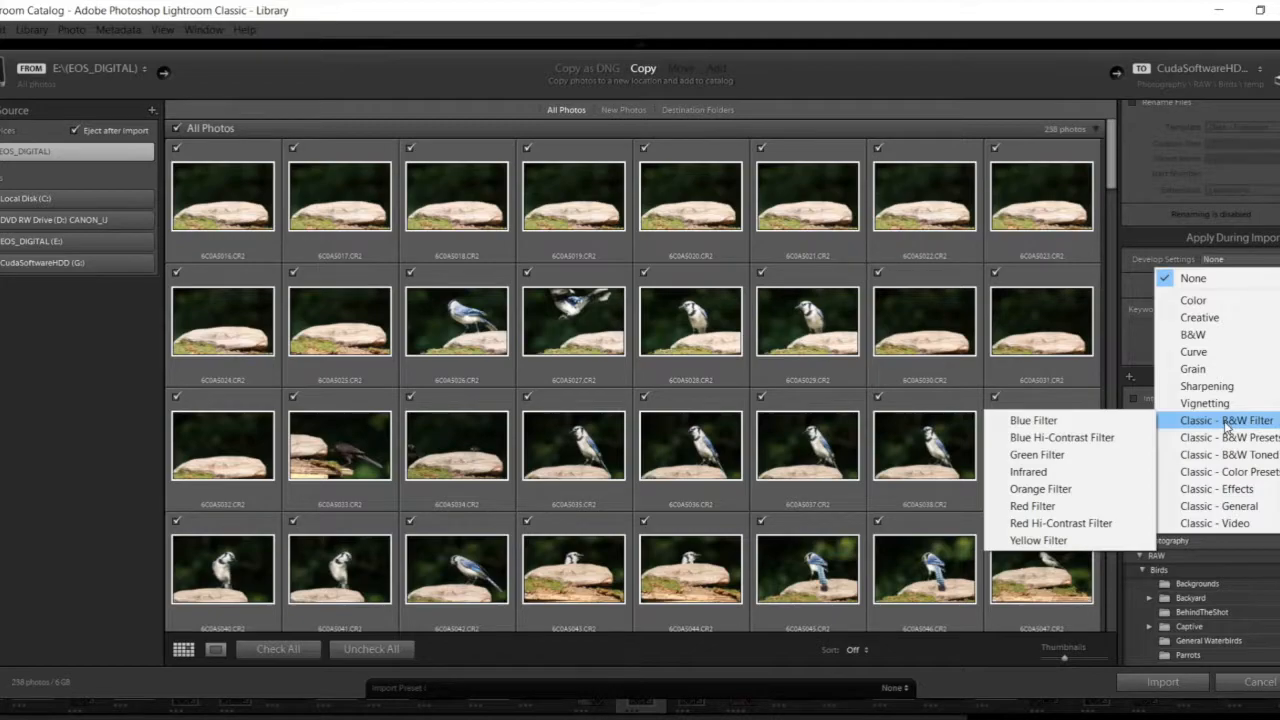
{"action": "mouse_move", "coordinate": [1229, 500]}
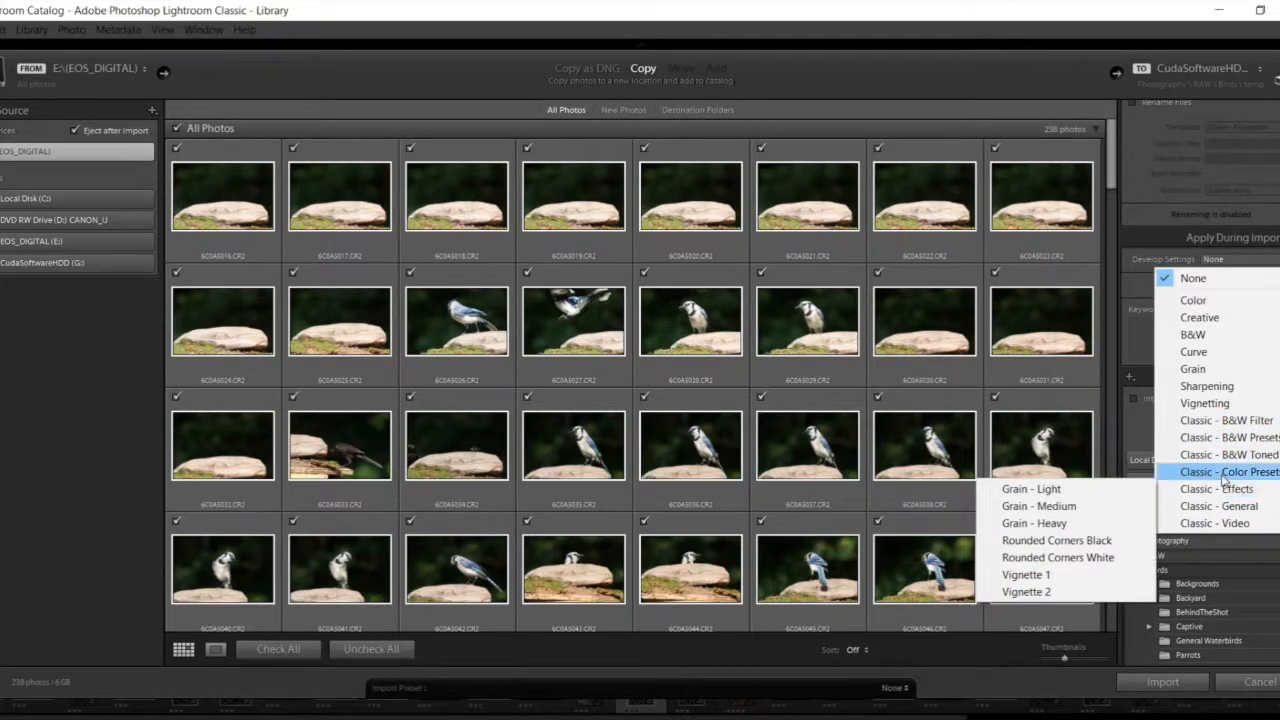
{"action": "left_click", "coordinate": [1136, 284]}
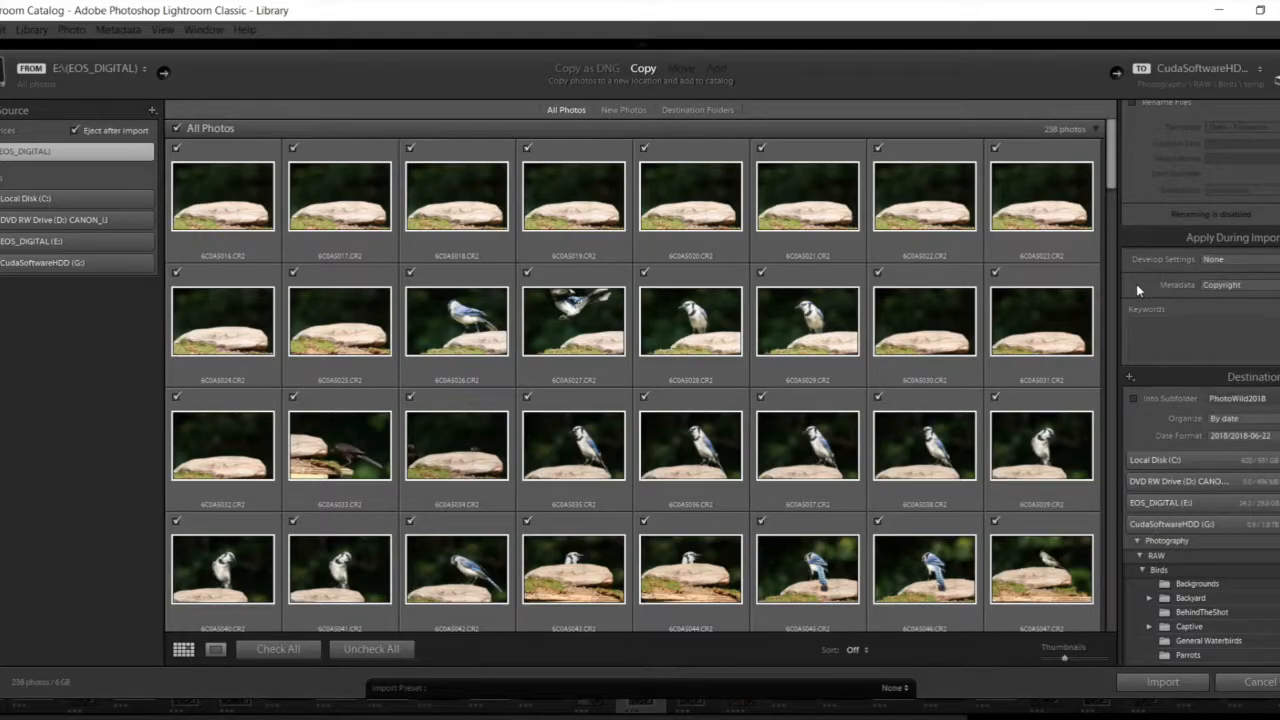
- Apply the Copyright metadata preset and enter the import keywords USA, Forsyth and County
{"action": "left_click", "coordinate": [1222, 285]}
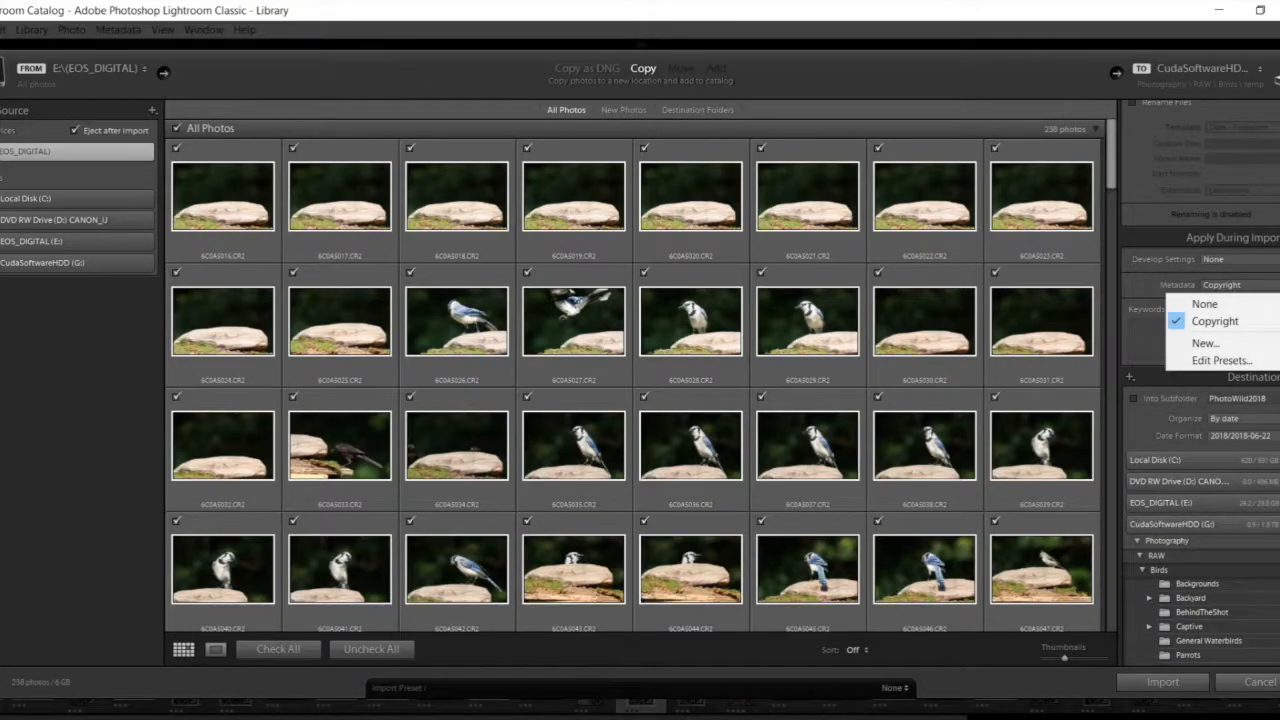
{"action": "left_click", "coordinate": [1244, 321]}
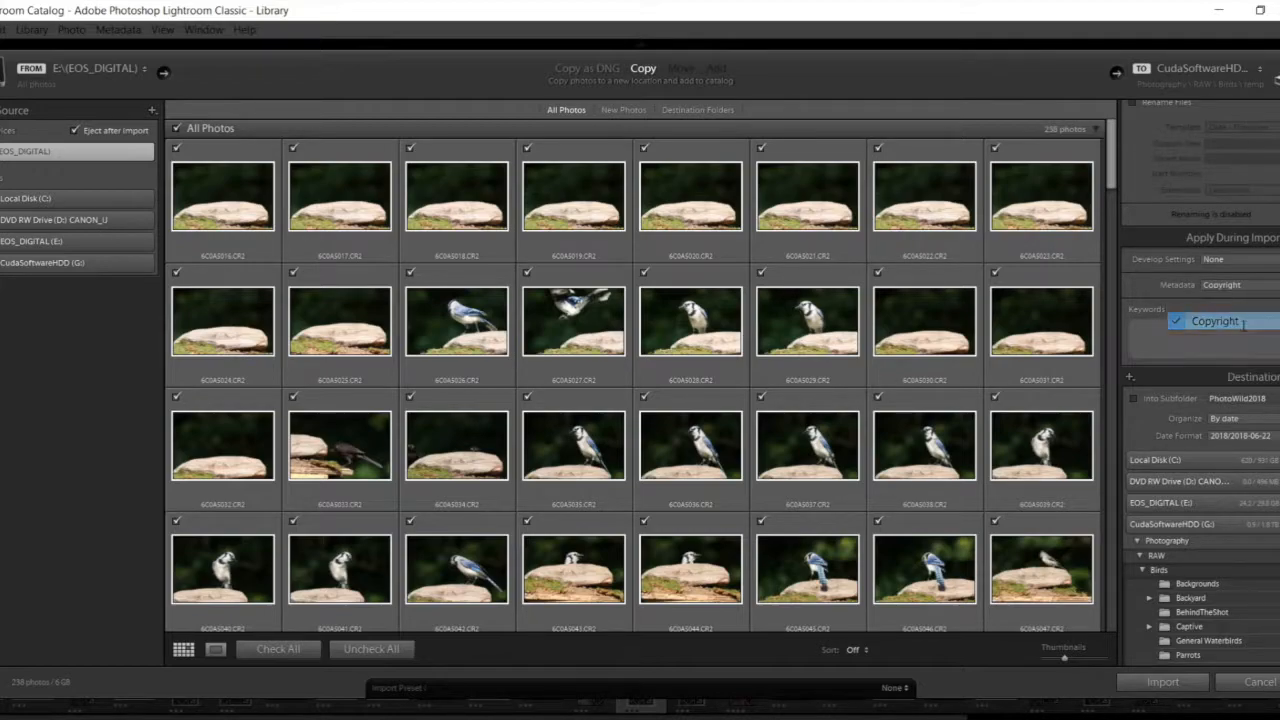
{"action": "left_click", "coordinate": [1220, 335]}
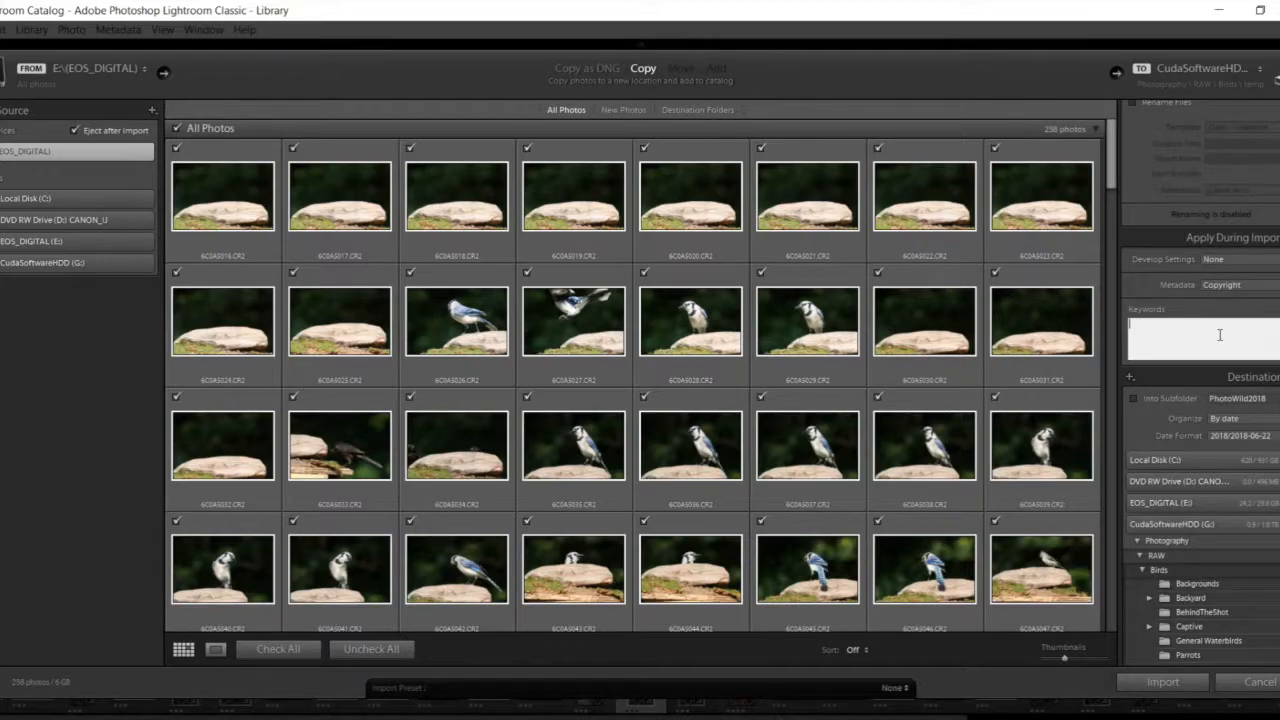
{"action": "type", "text": "US"}
{"action": "key", "text": "Down"}
{"action": "key", "text": "Return"}
{"action": "type", "text": "Forsyth"}
{"action": "key", "text": "BackSpace"}
{"action": "type", "text": ", County"}
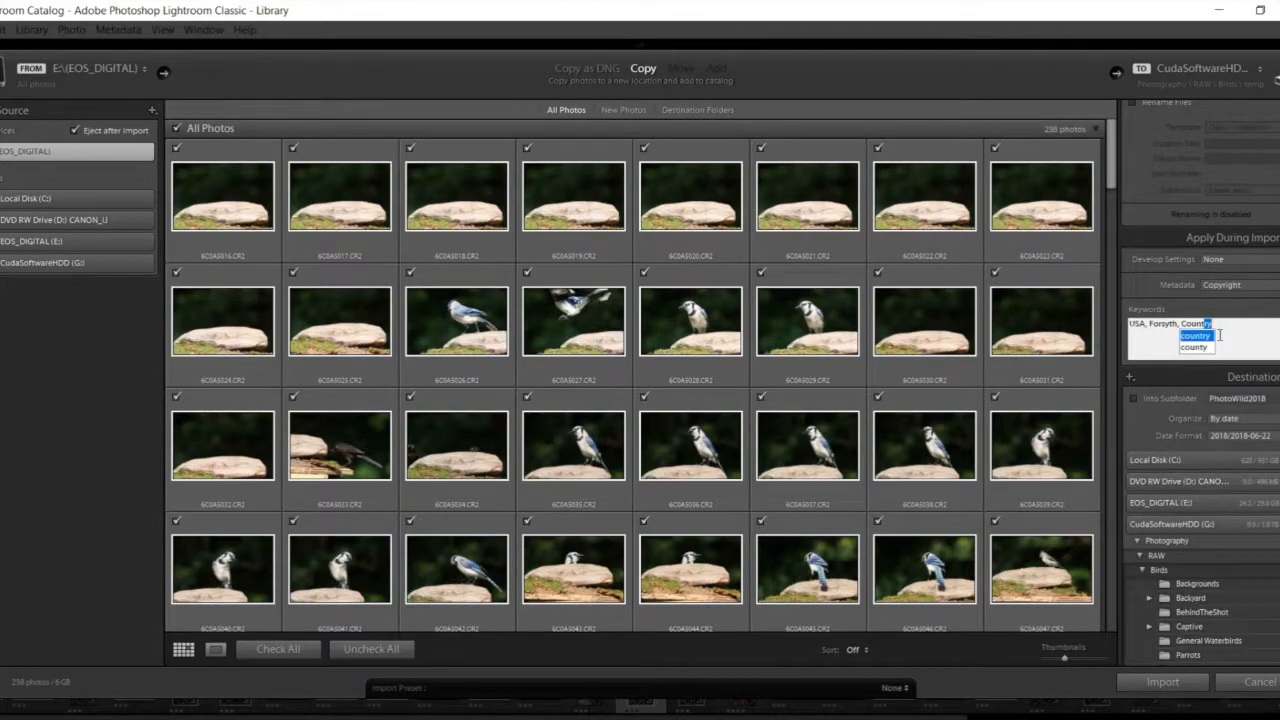
{"action": "key", "text": "Return"}
- Add the keywords bird, birds, birding and bird-watching to the import keywords
{"action": "type", "text": "bird, birds, birding, bird-wathin"}
{"action": "key", "text": "BackSpace"}
{"action": "key", "text": "BackSpace"}
{"action": "key", "text": "BackSpace"}
{"action": "type", "text": "ching,"}
{"action": "key", "text": "BackSpace"}
{"action": "key", "text": "BackSpace"}
{"action": "left_click", "coordinate": [1230, 302]}
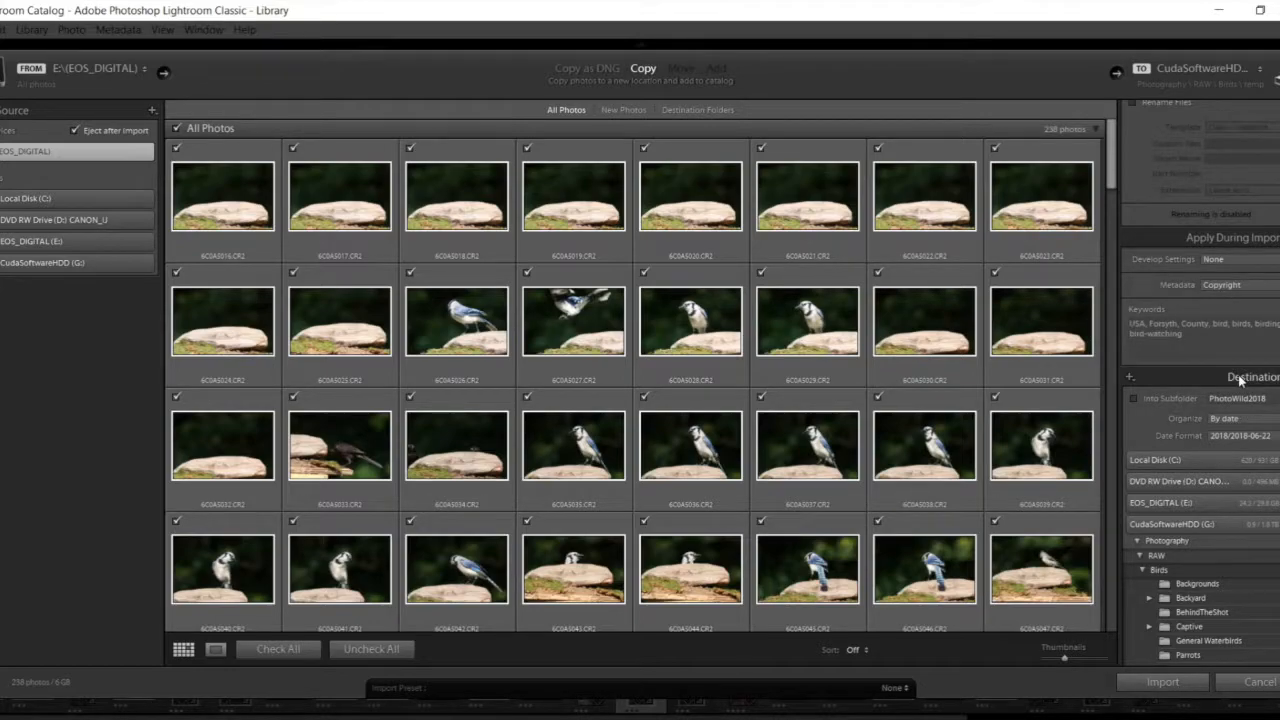
- Send the imported photos into the PhotoWild2018 subfolder and organize them into one folder
{"action": "scroll", "coordinate": [1238, 374], "scroll_direction": "down", "scroll_amount": 4}
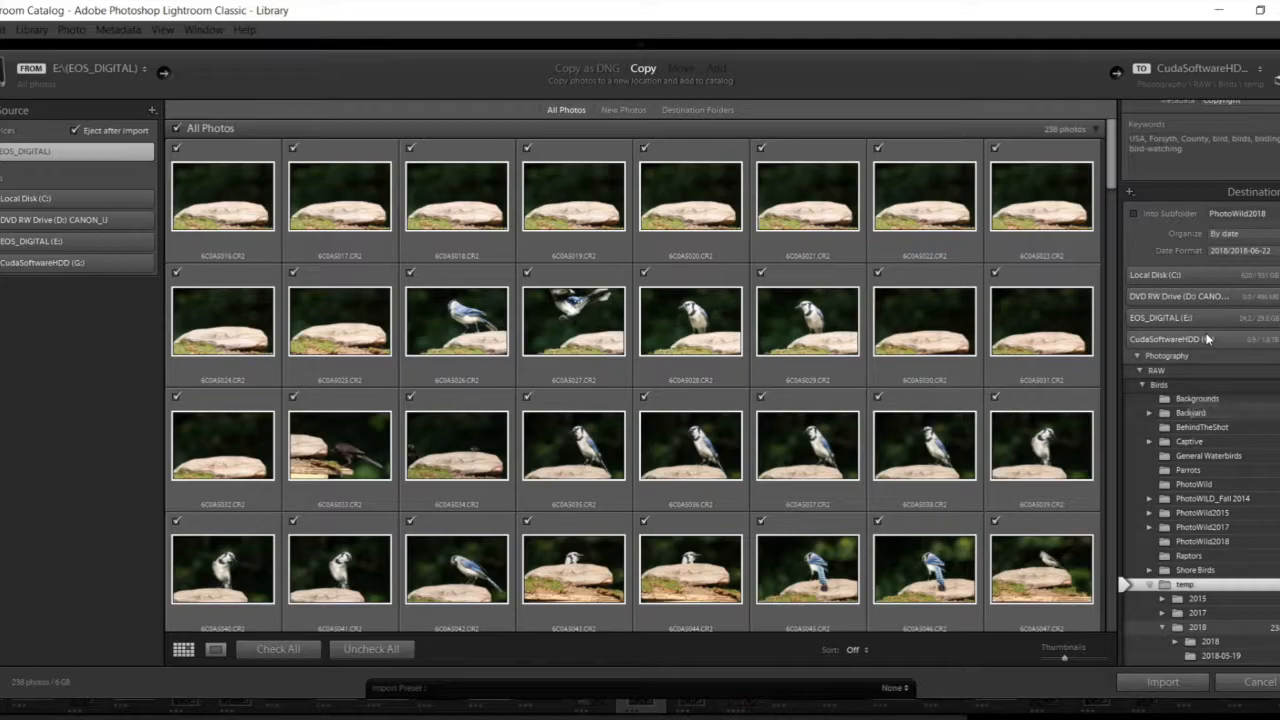
{"action": "scroll", "coordinate": [1218, 285], "scroll_direction": "down", "scroll_amount": 2}
{"action": "scroll", "coordinate": [1218, 284], "scroll_direction": "up", "scroll_amount": 2}
{"action": "left_click", "coordinate": [1135, 213]}
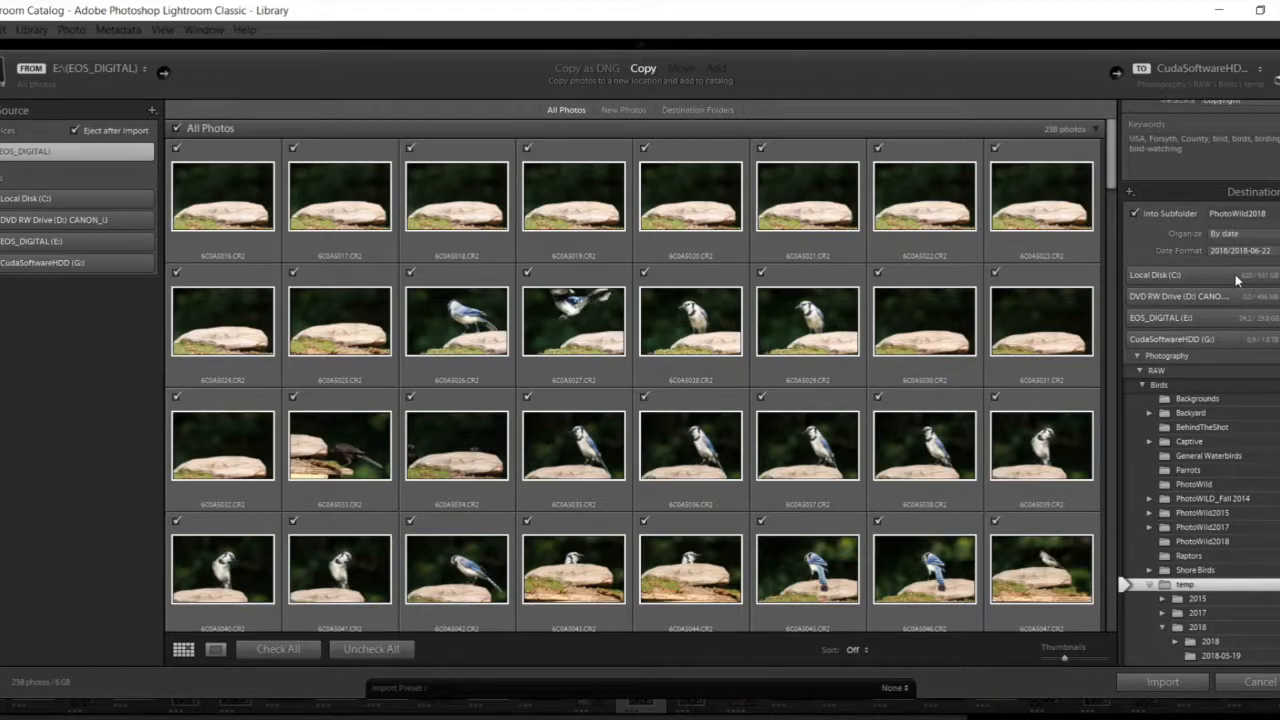
{"action": "left_click", "coordinate": [1225, 233]}
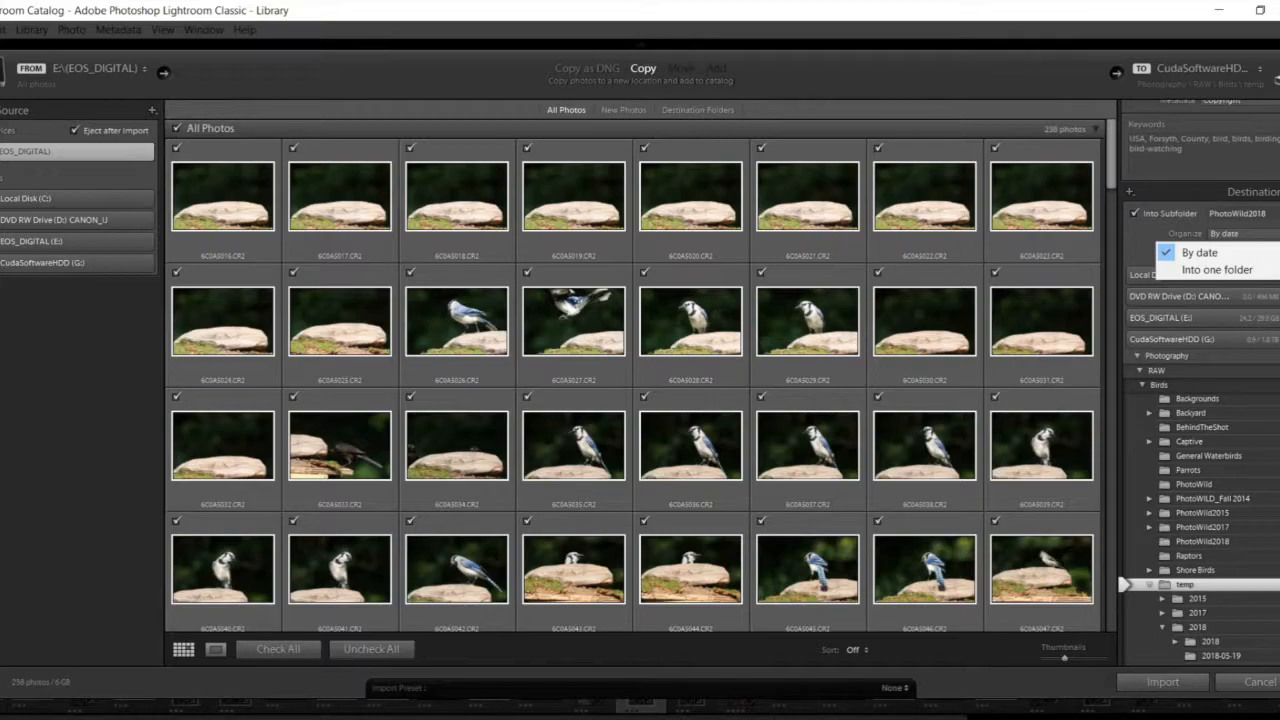
{"action": "left_click", "coordinate": [1256, 272]}
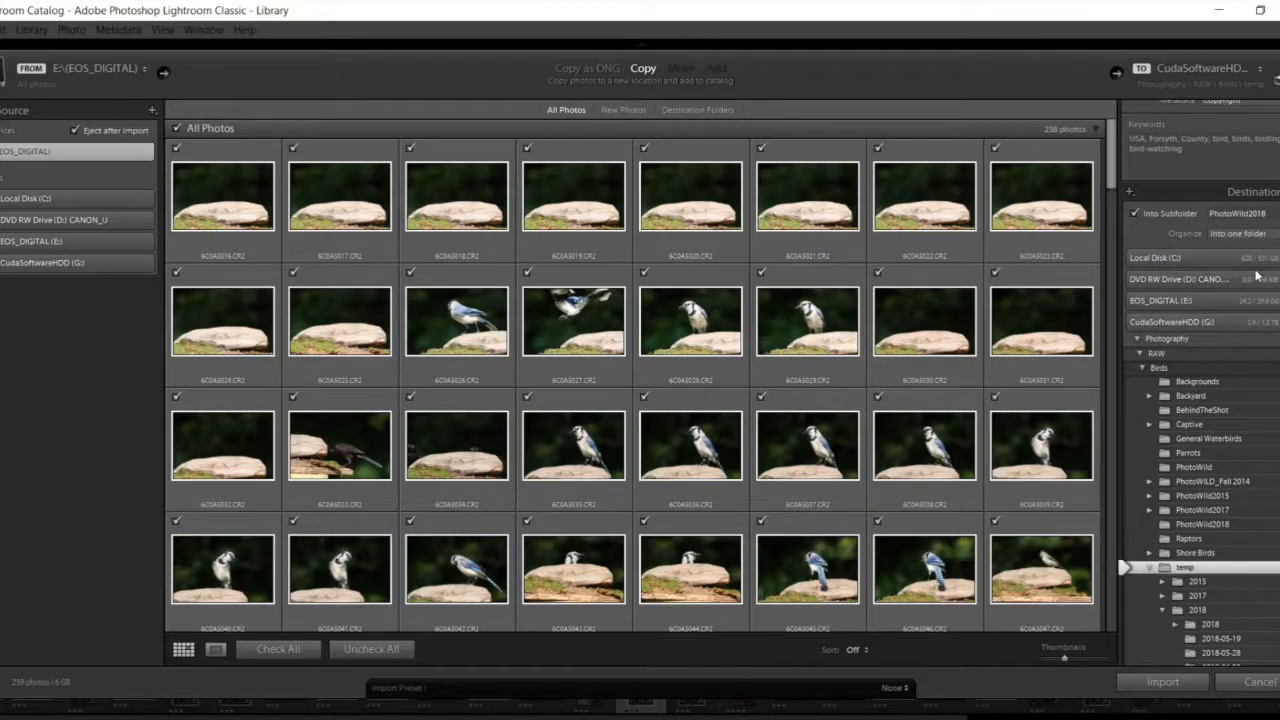
- Collapse the 2018 and PhotoWild2018 folders under temp in the destination folder tree
{"action": "scroll", "coordinate": [1161, 570], "scroll_direction": "down", "scroll_amount": 2}
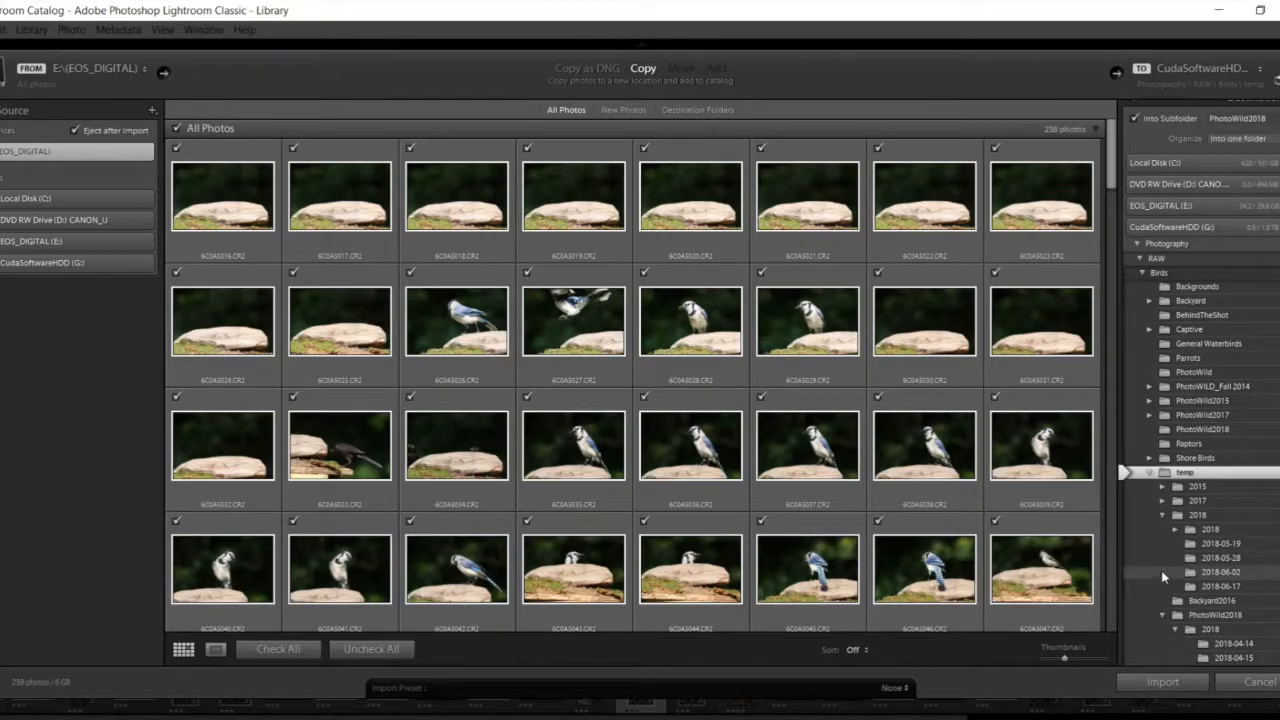
{"action": "left_click", "coordinate": [1163, 515]}
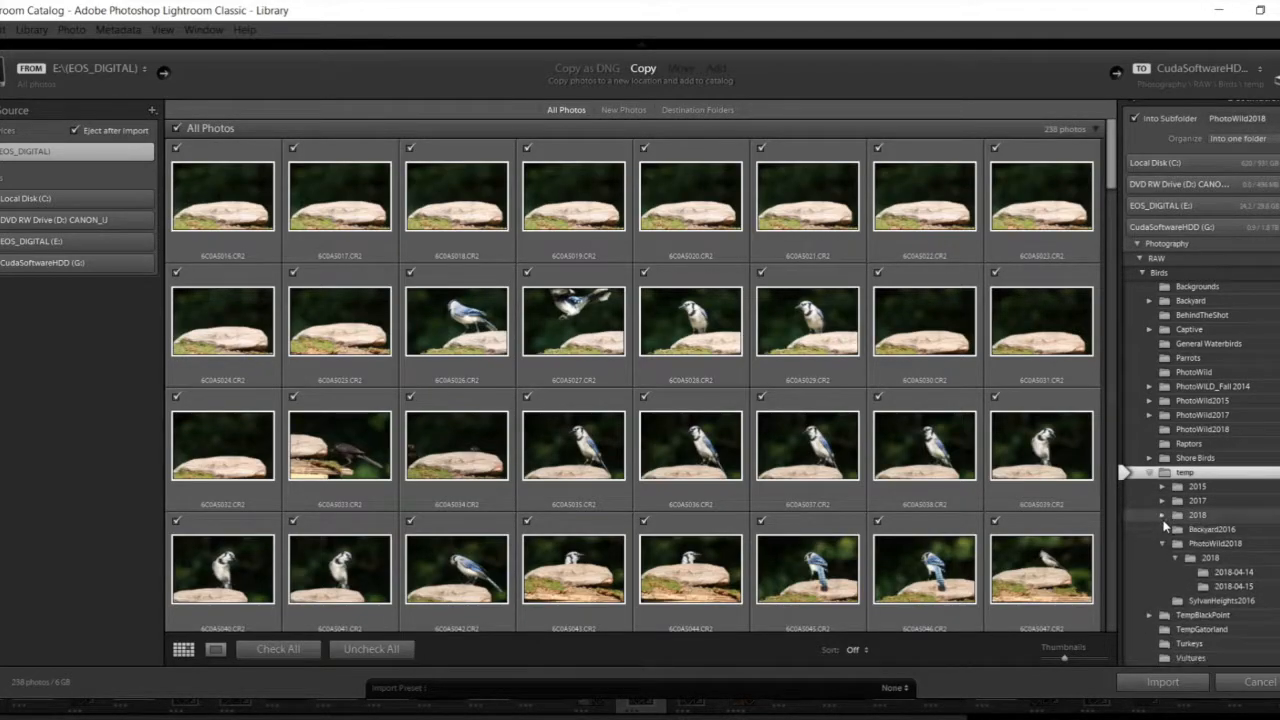
{"action": "left_click", "coordinate": [1162, 543]}
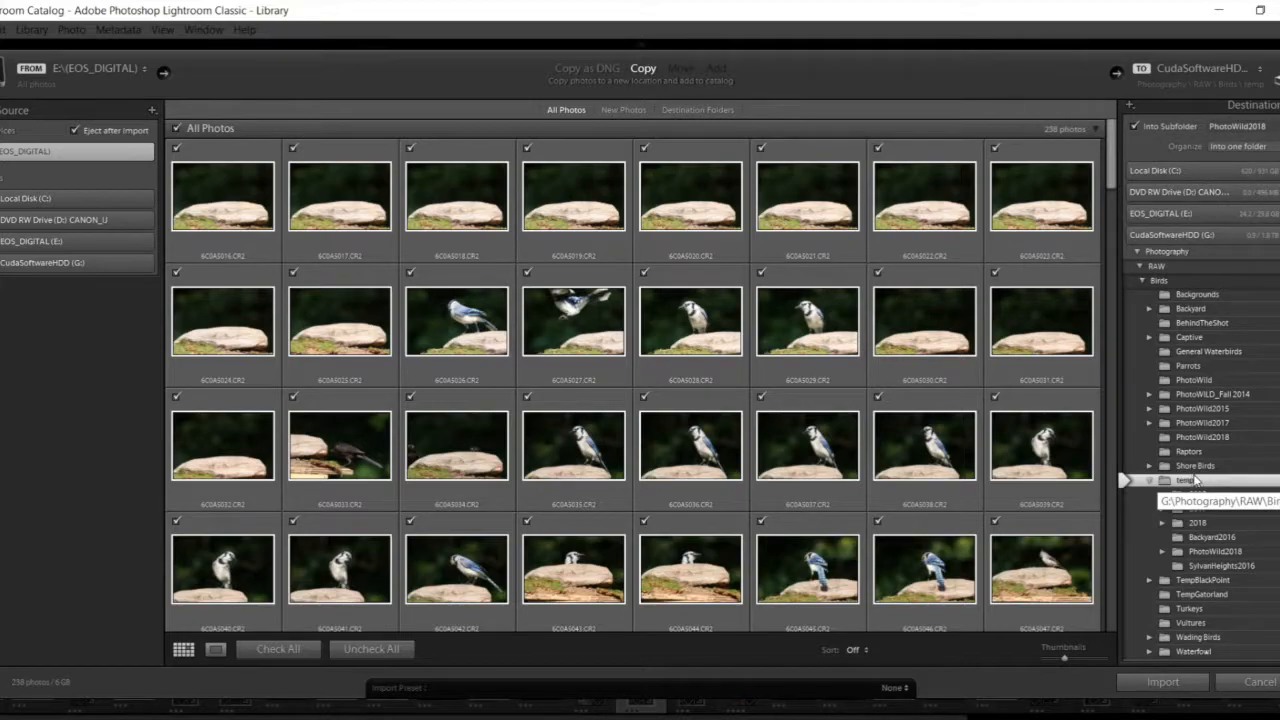
{"action": "scroll", "coordinate": [1265, 402], "scroll_direction": "up", "scroll_amount": 3}
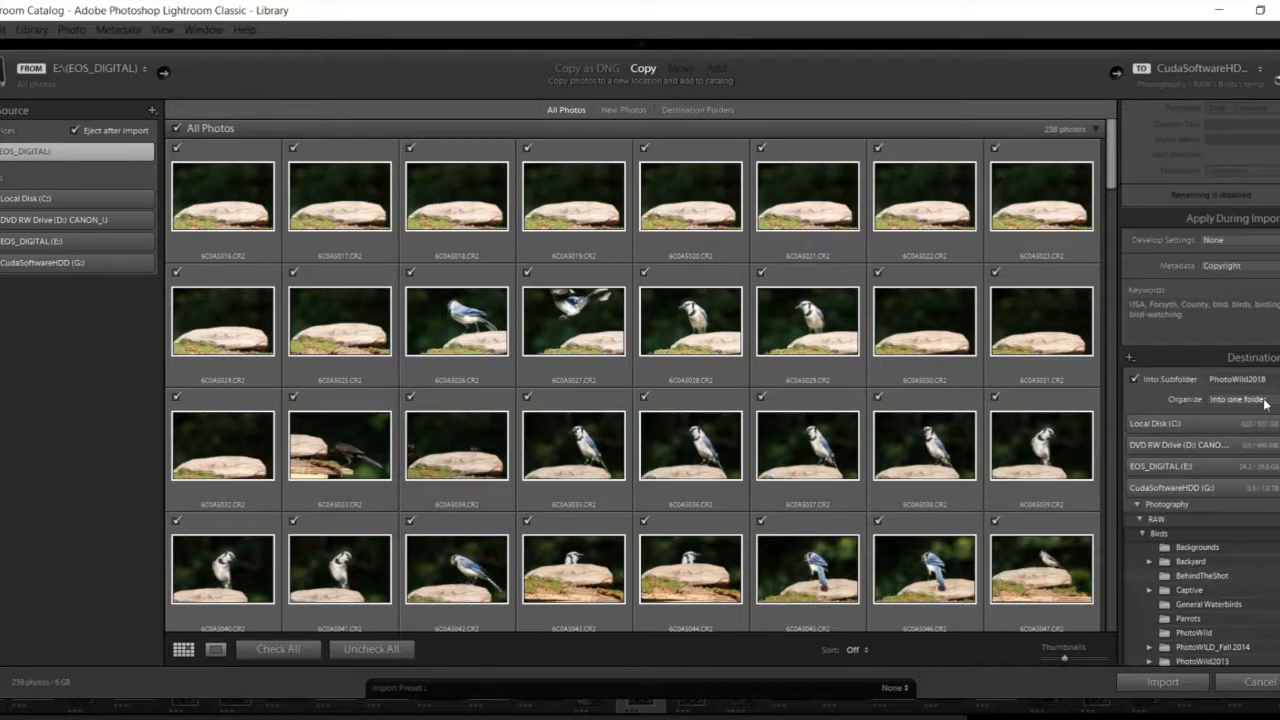
{"action": "scroll", "coordinate": [1200, 400], "scroll_direction": "down", "scroll_amount": 3}
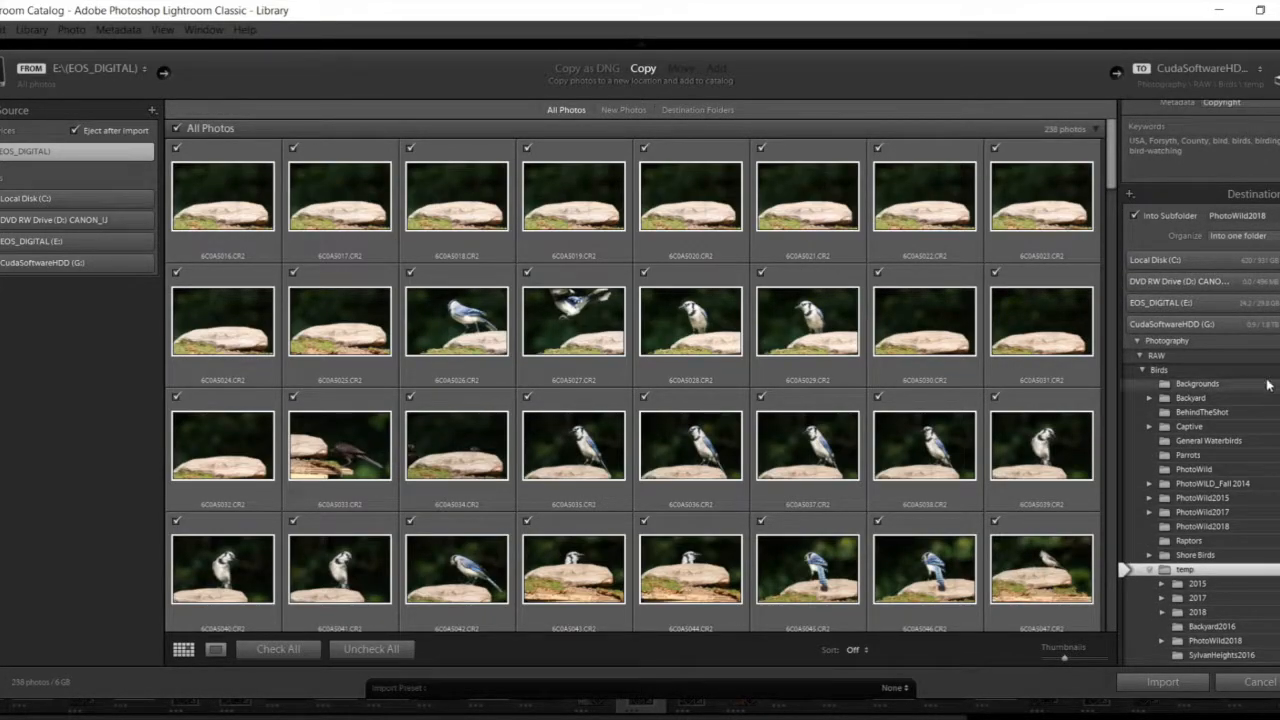
- Change the import destination subfolder name to RockSetup
{"action": "scroll", "coordinate": [1238, 338], "scroll_direction": "up", "scroll_amount": 2}
{"action": "scroll", "coordinate": [1238, 338], "scroll_direction": "down", "scroll_amount": 2}
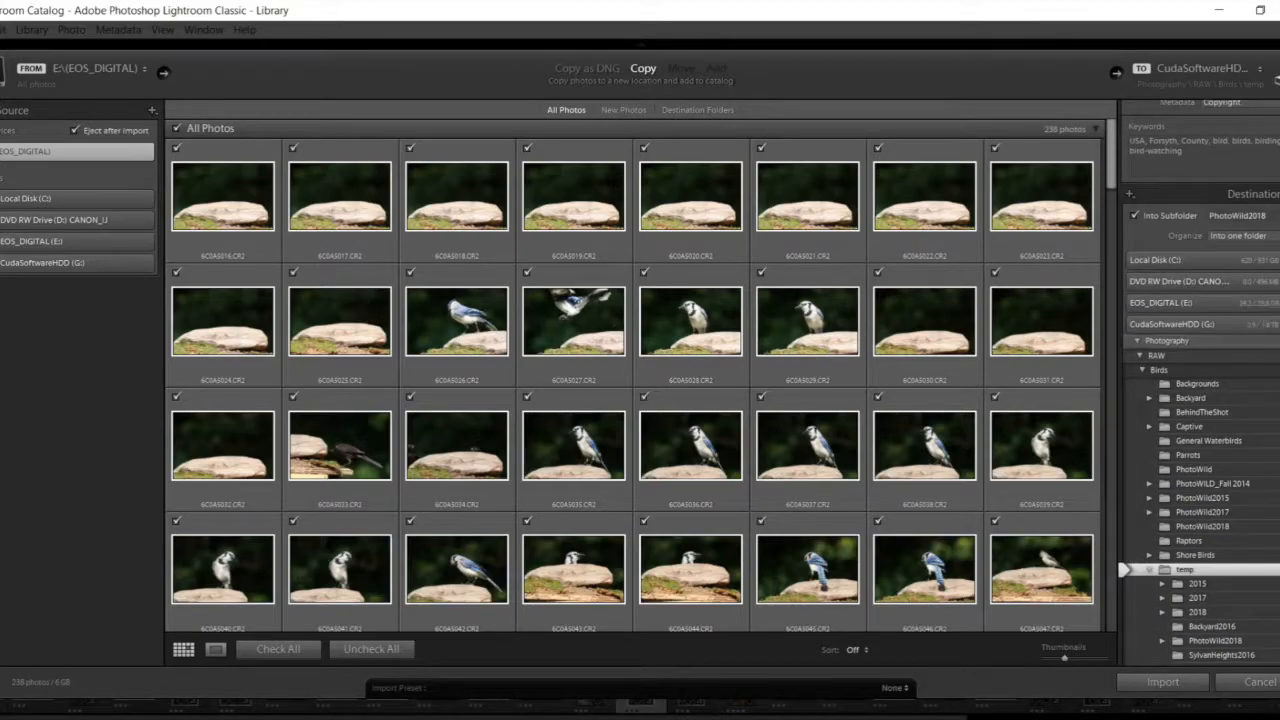
{"action": "left_click", "coordinate": [1237, 215]}
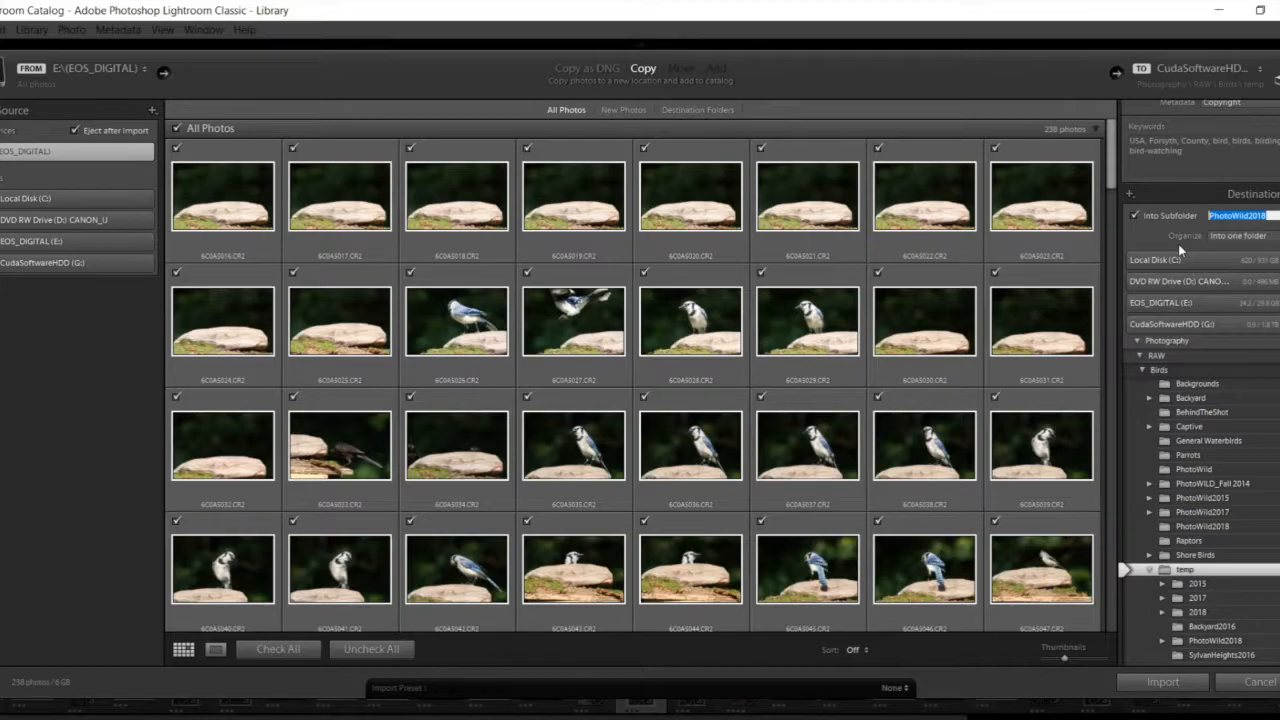
{"action": "type", "text": "Rocksetup"}
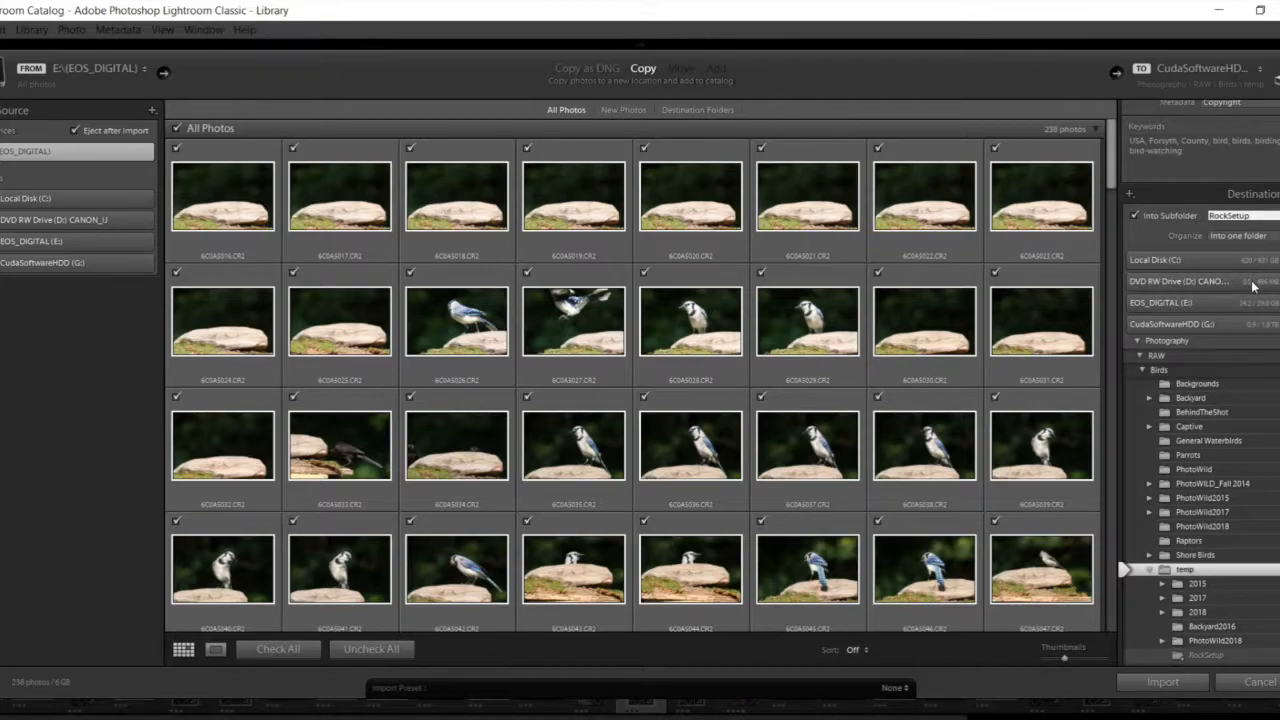
{"action": "scroll", "coordinate": [1214, 480], "scroll_direction": "up", "scroll_amount": 3}
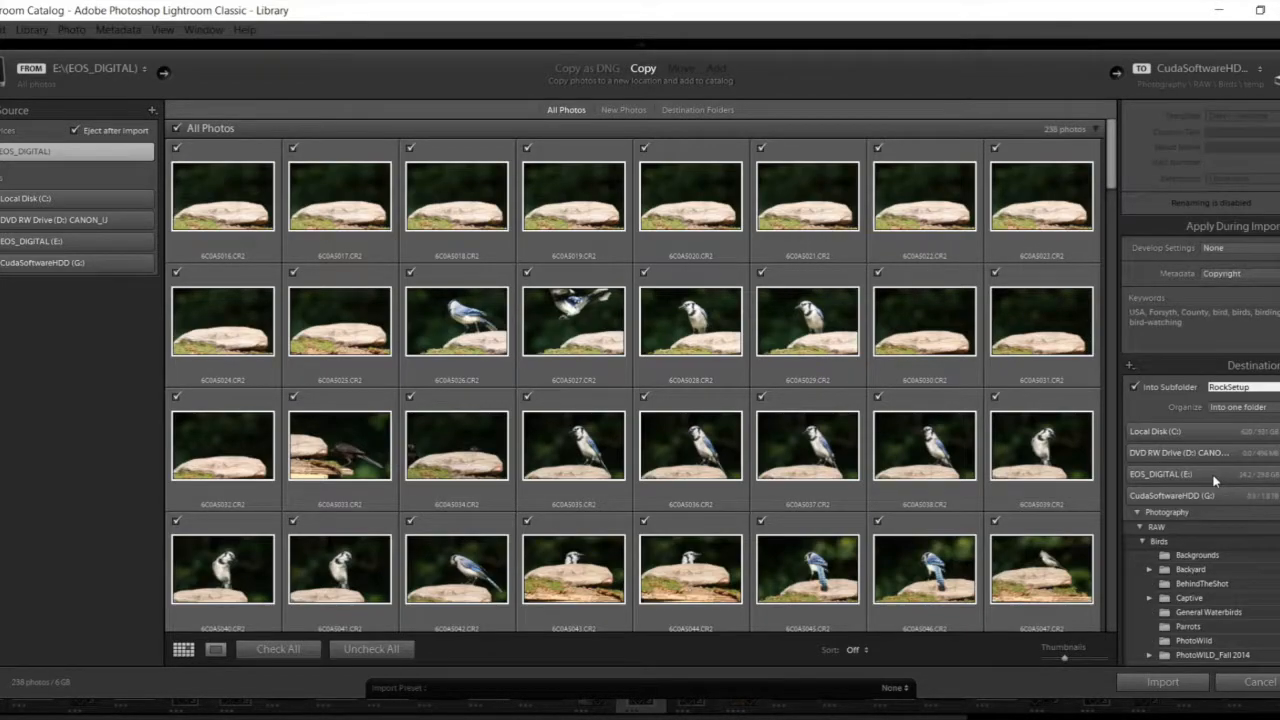
{"action": "scroll", "coordinate": [1214, 483], "scroll_direction": "down", "scroll_amount": 5}
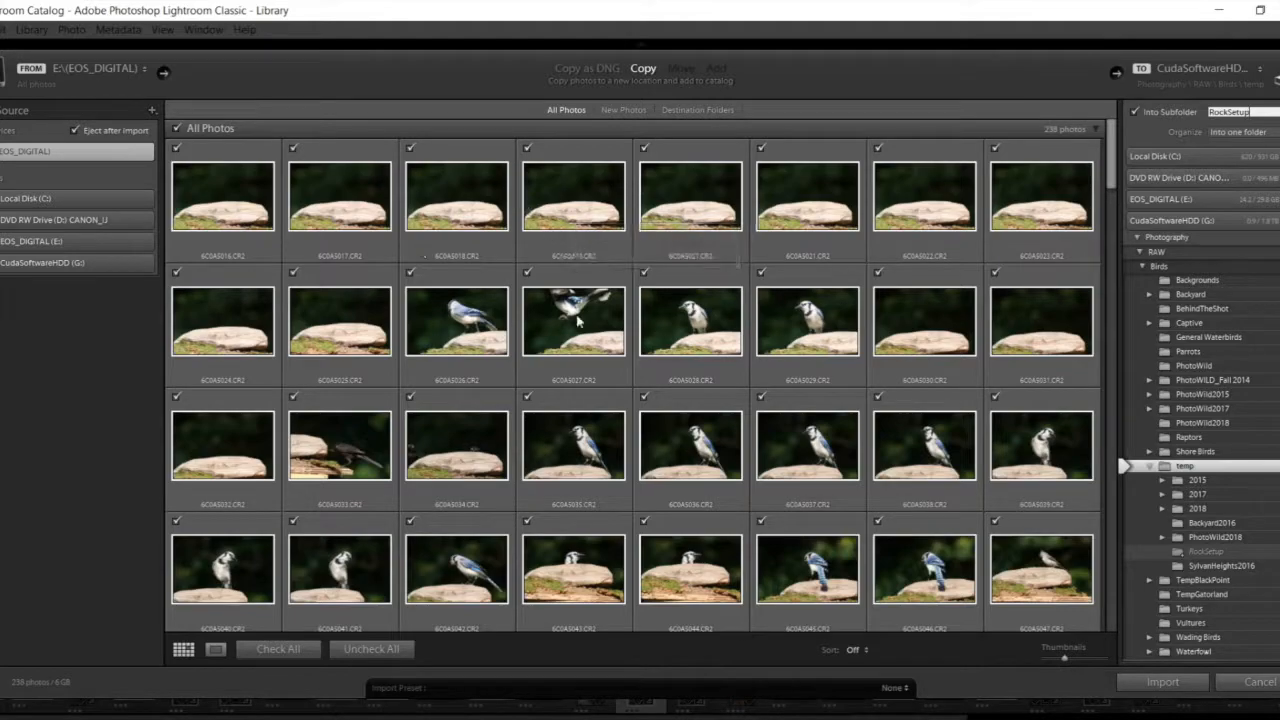
{"action": "scroll", "coordinate": [1200, 308], "scroll_direction": "up", "scroll_amount": 3}
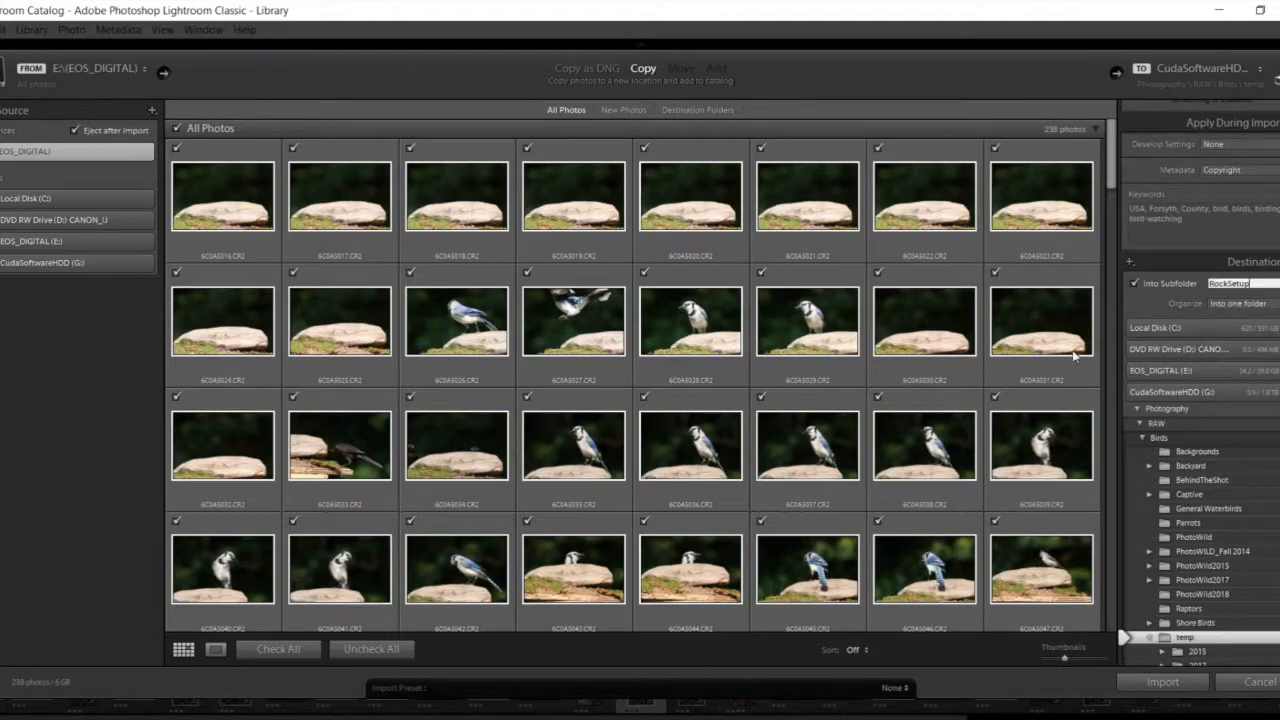
- Exclude the first three empty-rock photos, 6C0A5016 to 6C0A5018, and import the remaining photos
{"action": "left_click", "coordinate": [176, 148]}
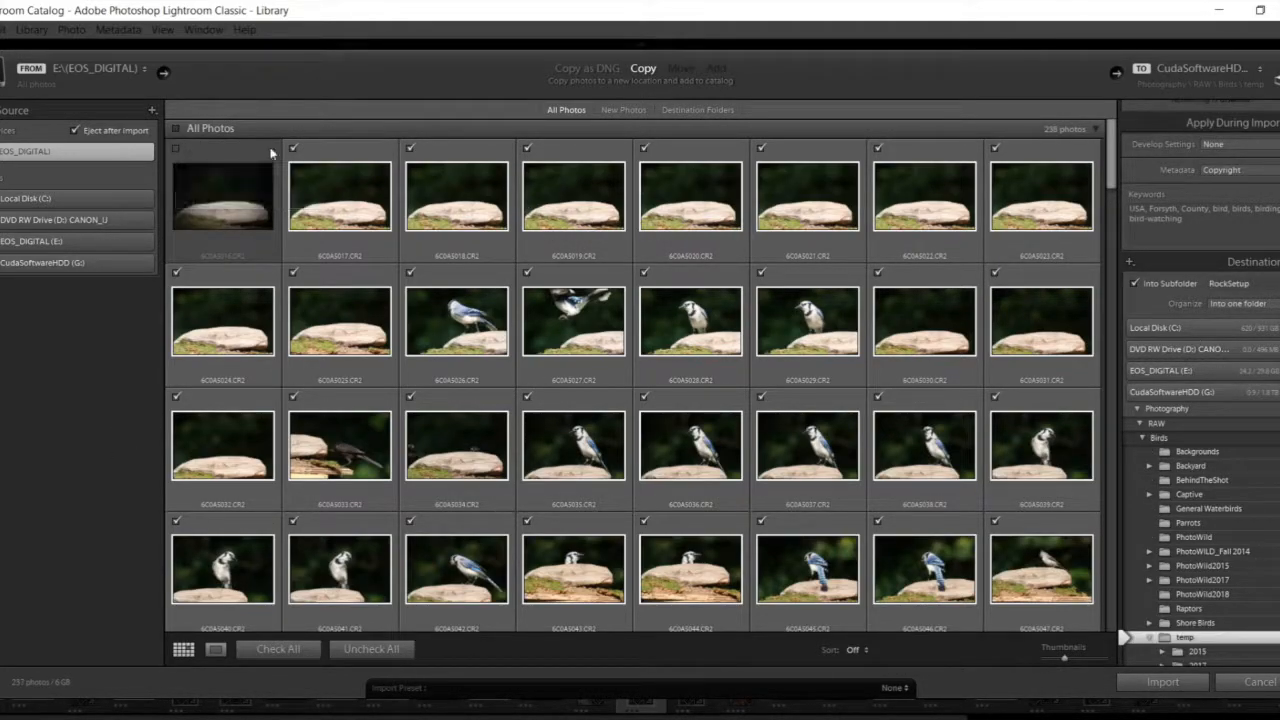
{"action": "left_click", "coordinate": [293, 148]}
{"action": "left_click", "coordinate": [410, 148]}
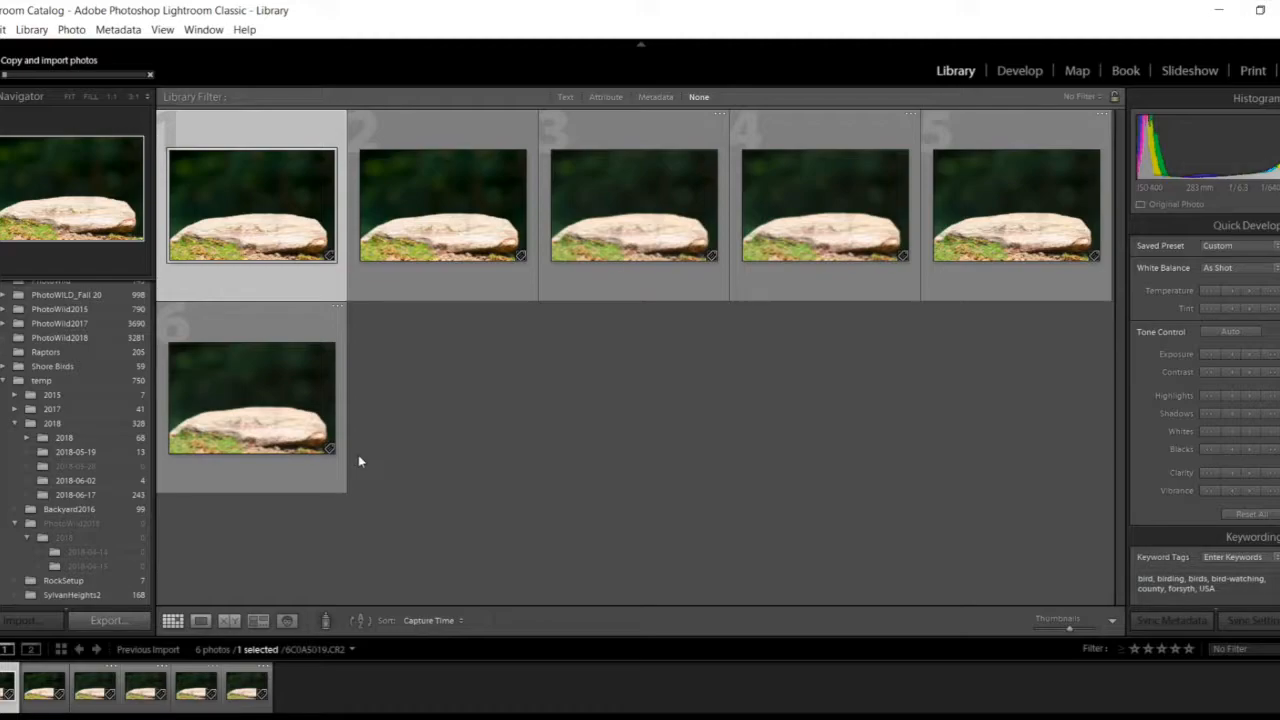
{"action": "left_click", "coordinate": [1119, 719]}
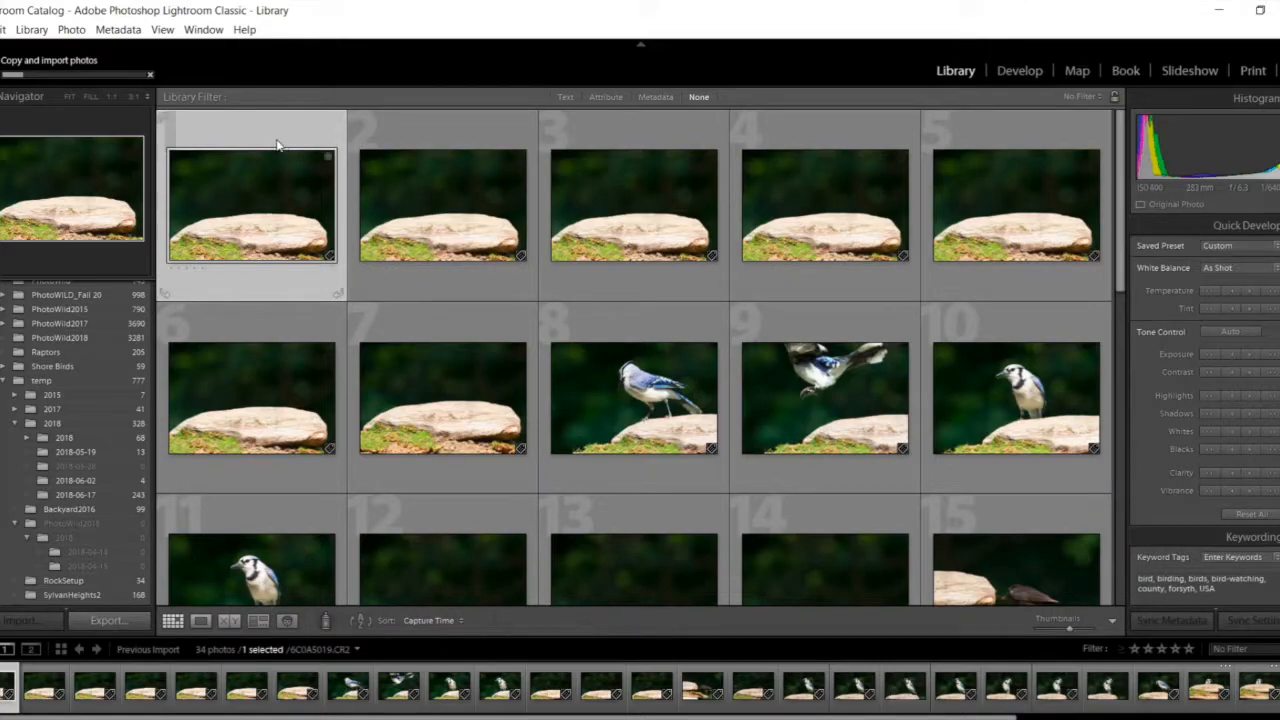
- Browse the imported photos at several thumbnail sizes, ending with four photos per row in the grid
{"action": "scroll", "coordinate": [822, 410], "scroll_direction": "down", "scroll_amount": 5}
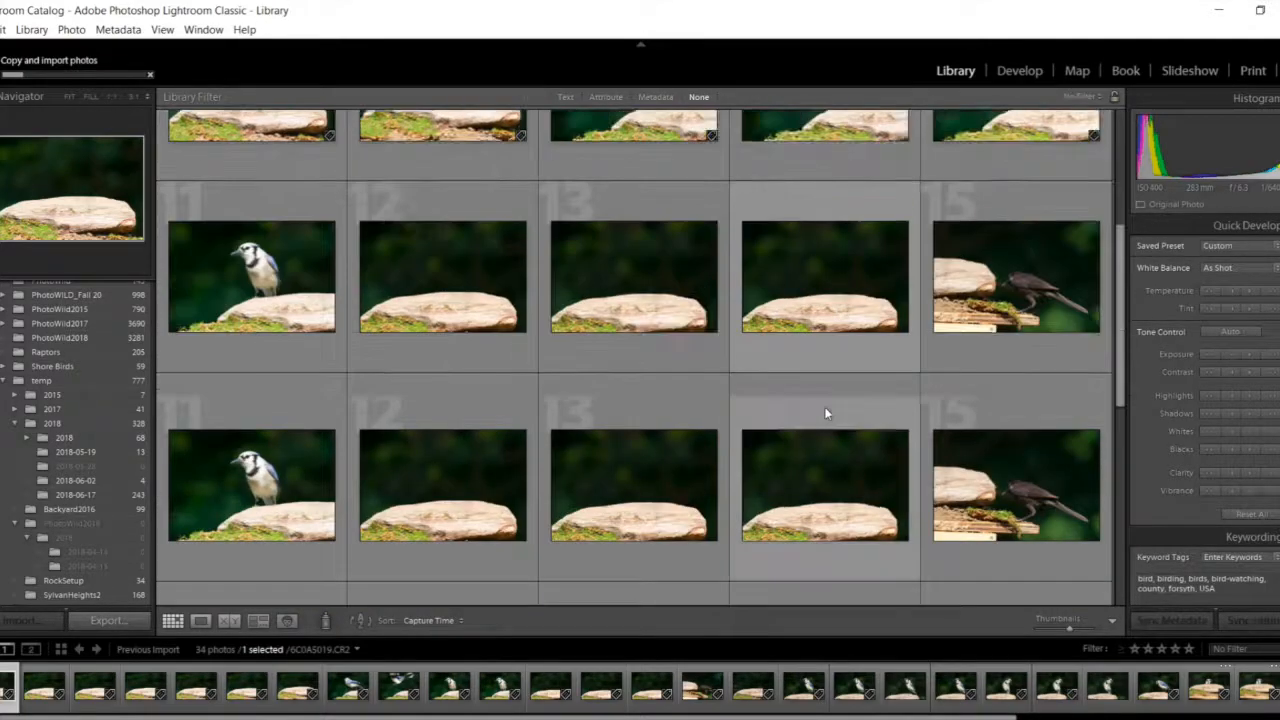
{"action": "scroll", "coordinate": [820, 406], "scroll_direction": "up", "scroll_amount": 5}
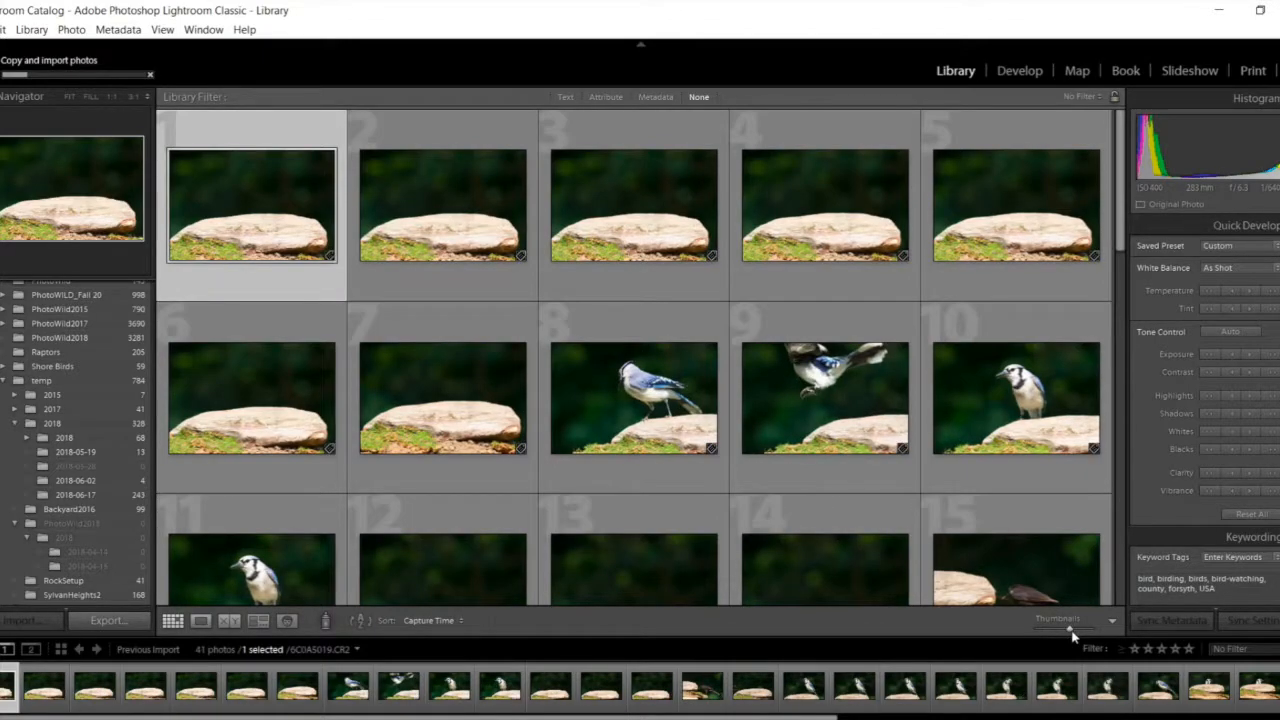
{"action": "left_click_drag", "start_coordinate": [1070, 632], "coordinate": [1053, 638]}
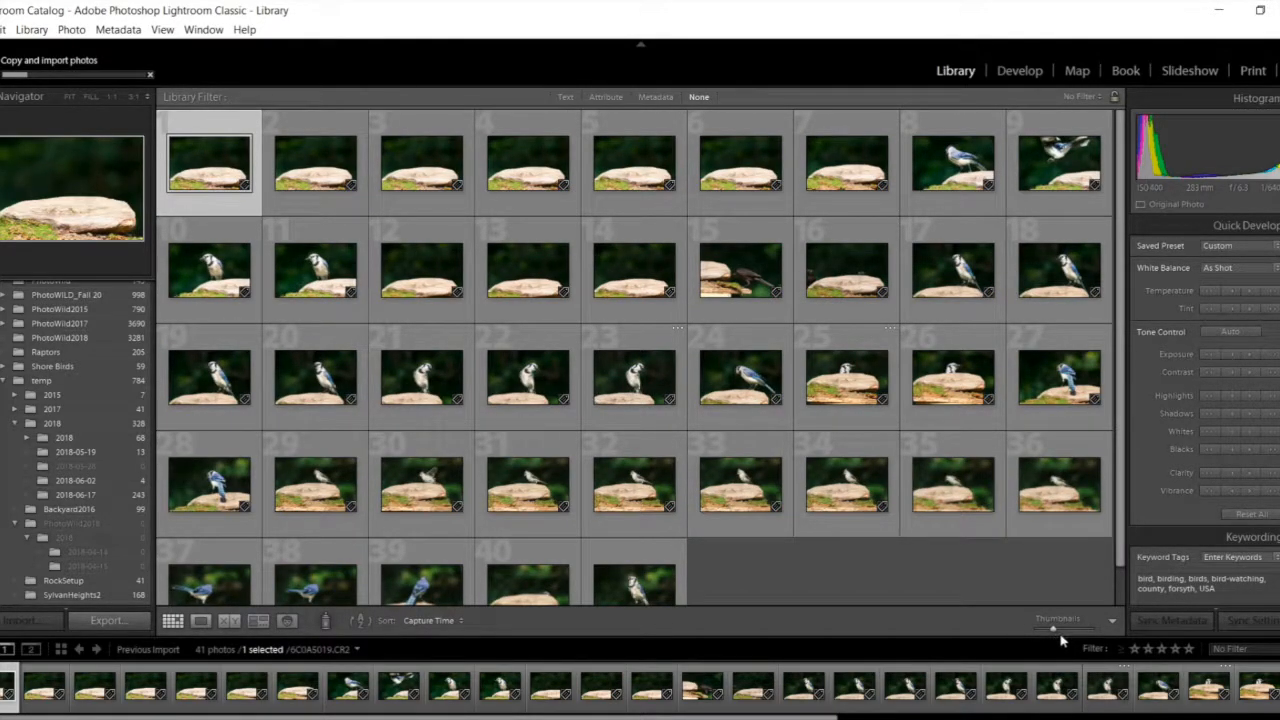
{"action": "left_click_drag", "start_coordinate": [1062, 632], "coordinate": [1083, 634]}
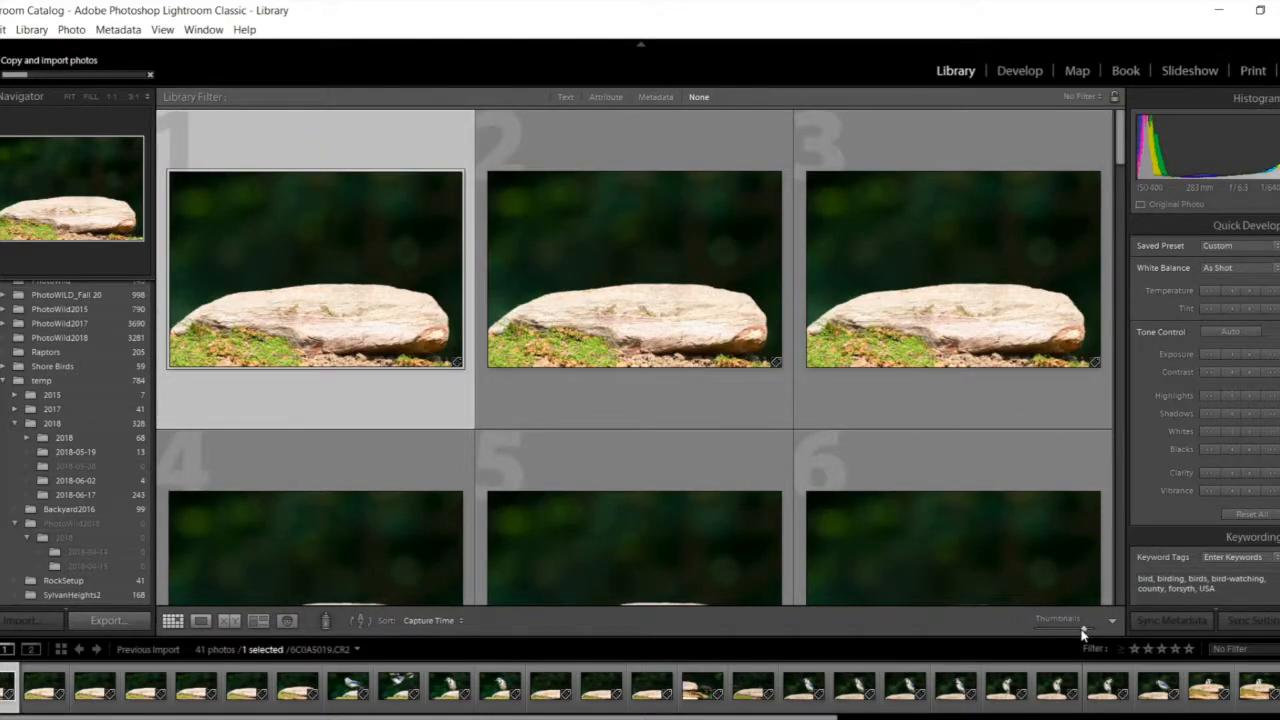
{"action": "scroll", "coordinate": [781, 417], "scroll_direction": "down", "scroll_amount": 3}
{"action": "scroll", "coordinate": [781, 417], "scroll_direction": "up", "scroll_amount": 3}
{"action": "left_click_drag", "start_coordinate": [1077, 633], "coordinate": [1073, 628]}
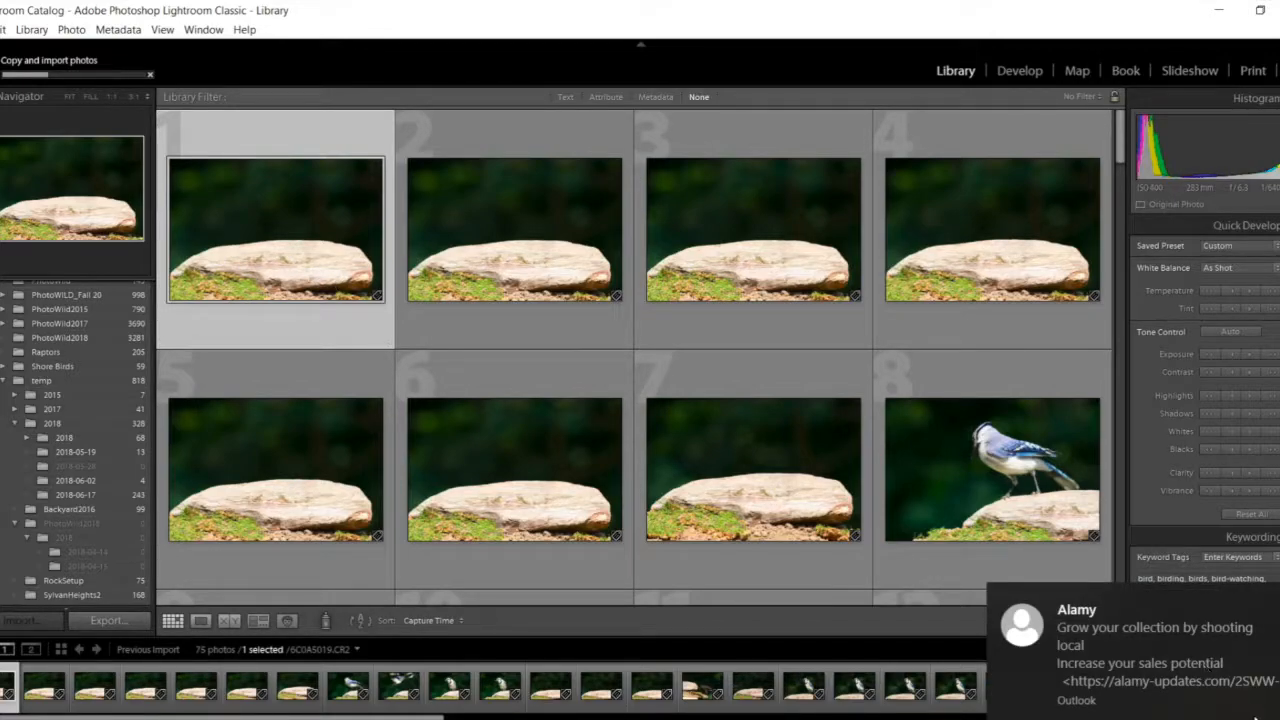
{"action": "key", "text": "super+a"}
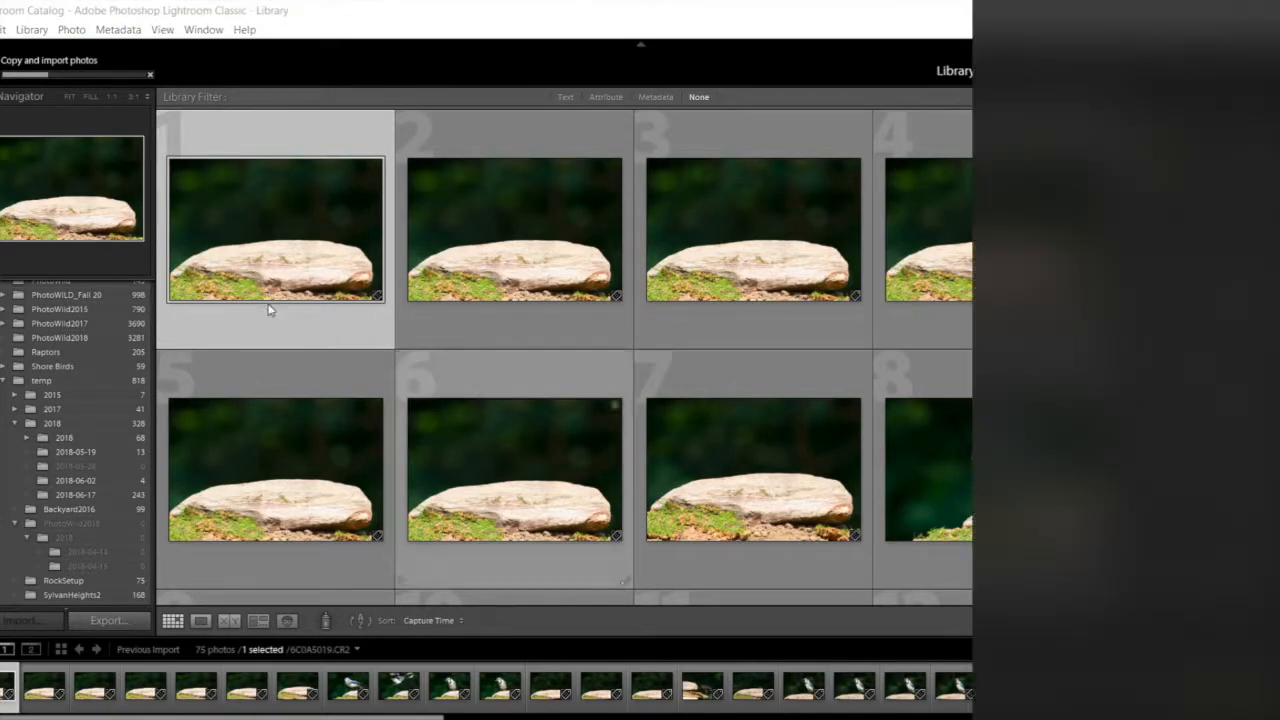
{"action": "left_click", "coordinate": [1272, 716]}
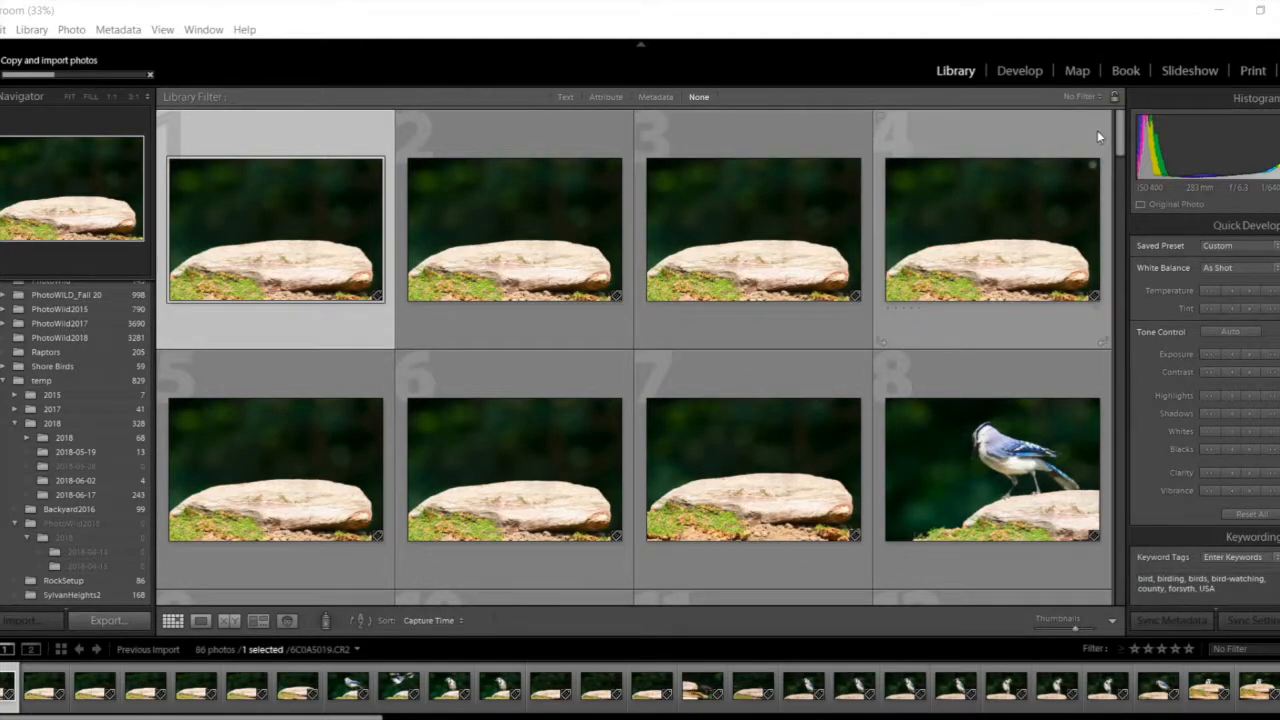
- Select the blue jay photo 6C0A5026 and enlarge the grid thumbnails to three per row
{"action": "left_click_drag", "start_coordinate": [1121, 134], "coordinate": [1116, 152]}
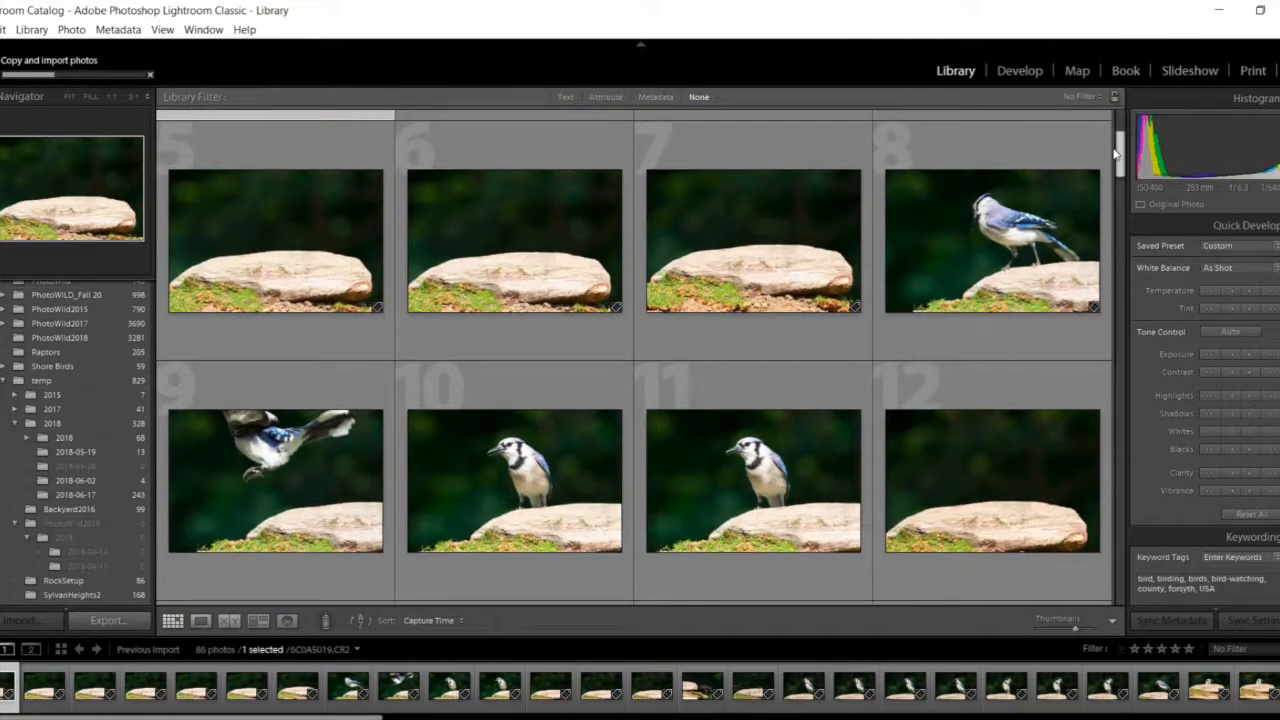
{"action": "left_click", "coordinate": [1007, 232]}
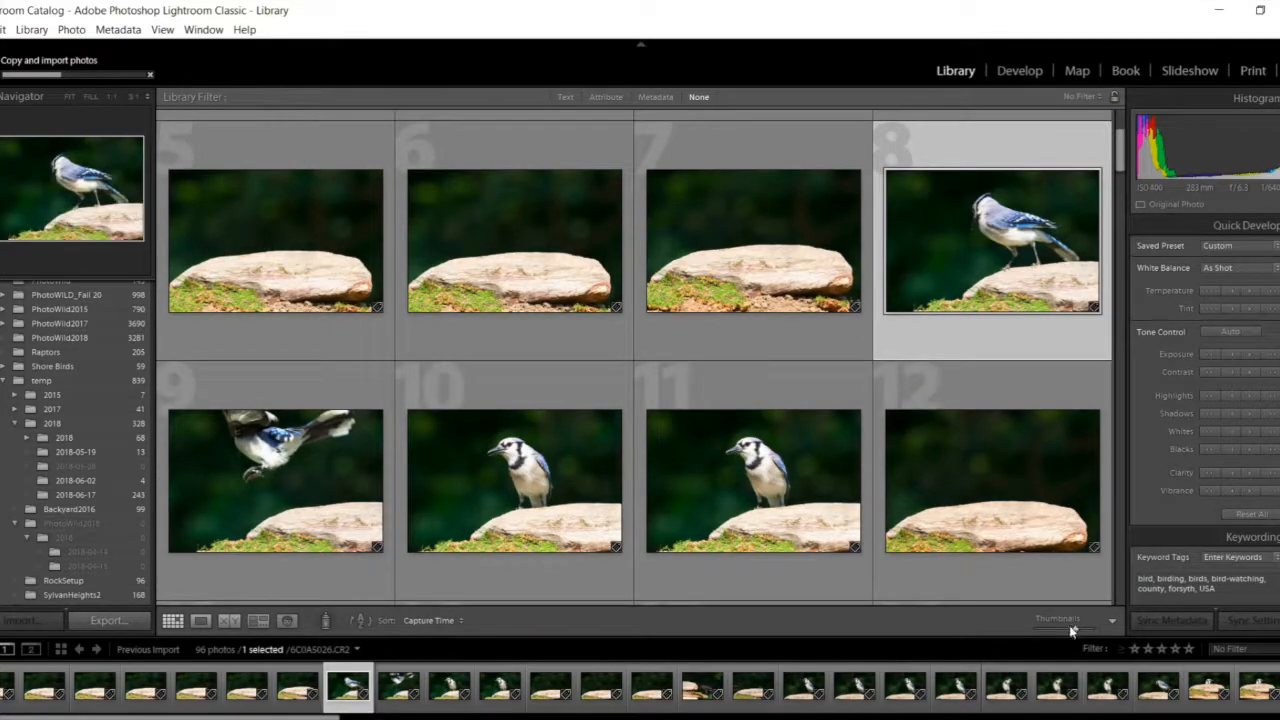
{"action": "left_click_drag", "start_coordinate": [1075, 630], "coordinate": [1086, 627]}
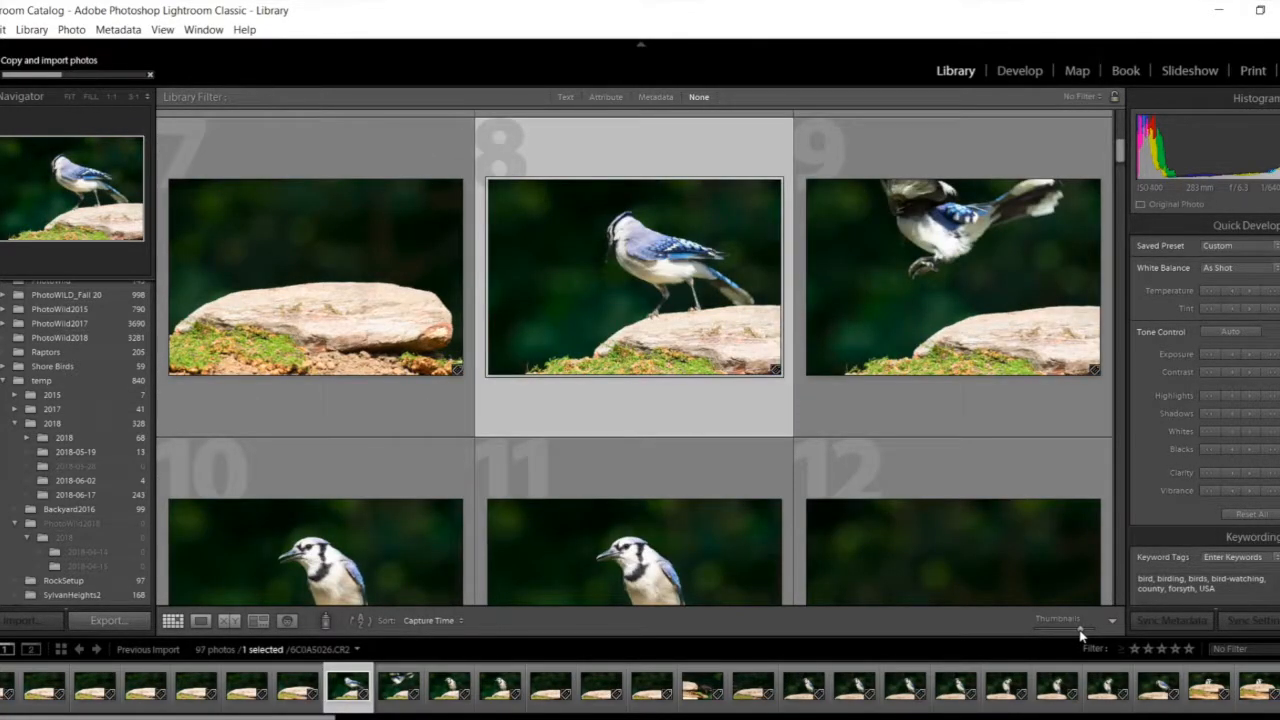
- Review the neighbouring blue jay photos in the grid, selecting the in-flight shot 6C0A5027
{"action": "scroll", "coordinate": [680, 407], "scroll_direction": "up", "scroll_amount": 2}
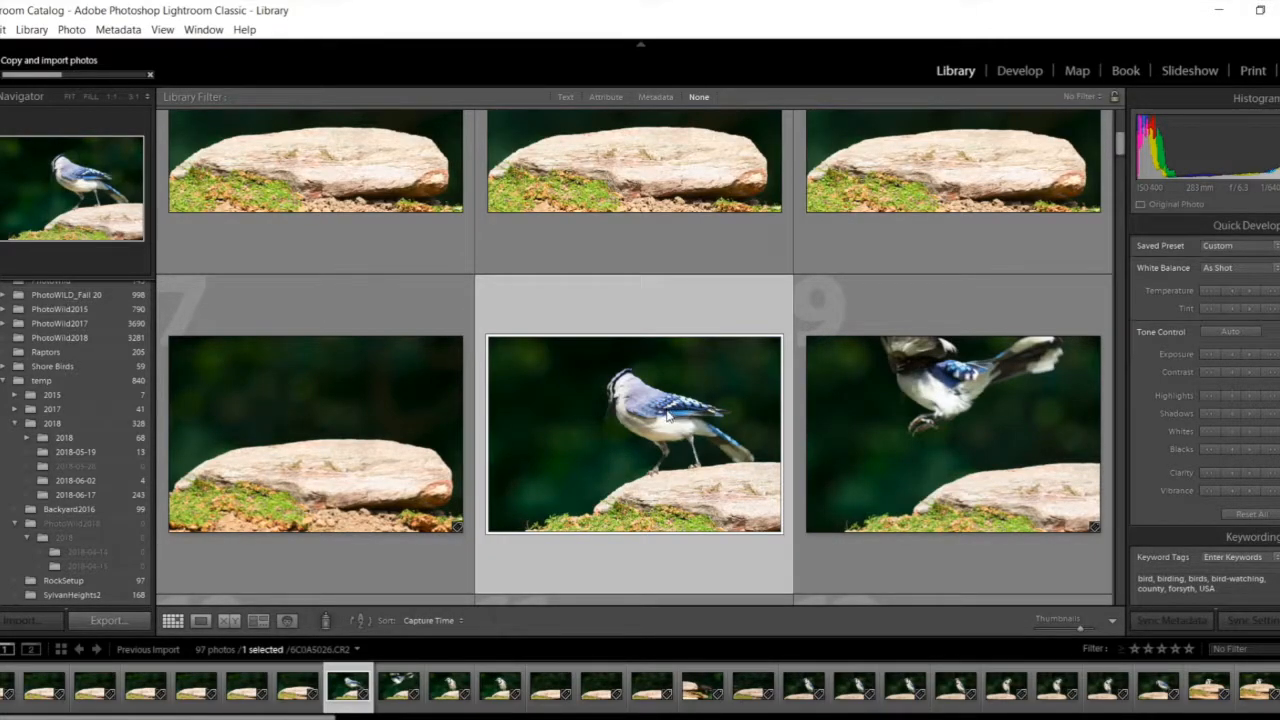
{"action": "scroll", "coordinate": [668, 416], "scroll_direction": "down", "scroll_amount": 4}
{"action": "scroll", "coordinate": [663, 418], "scroll_direction": "up", "scroll_amount": 2}
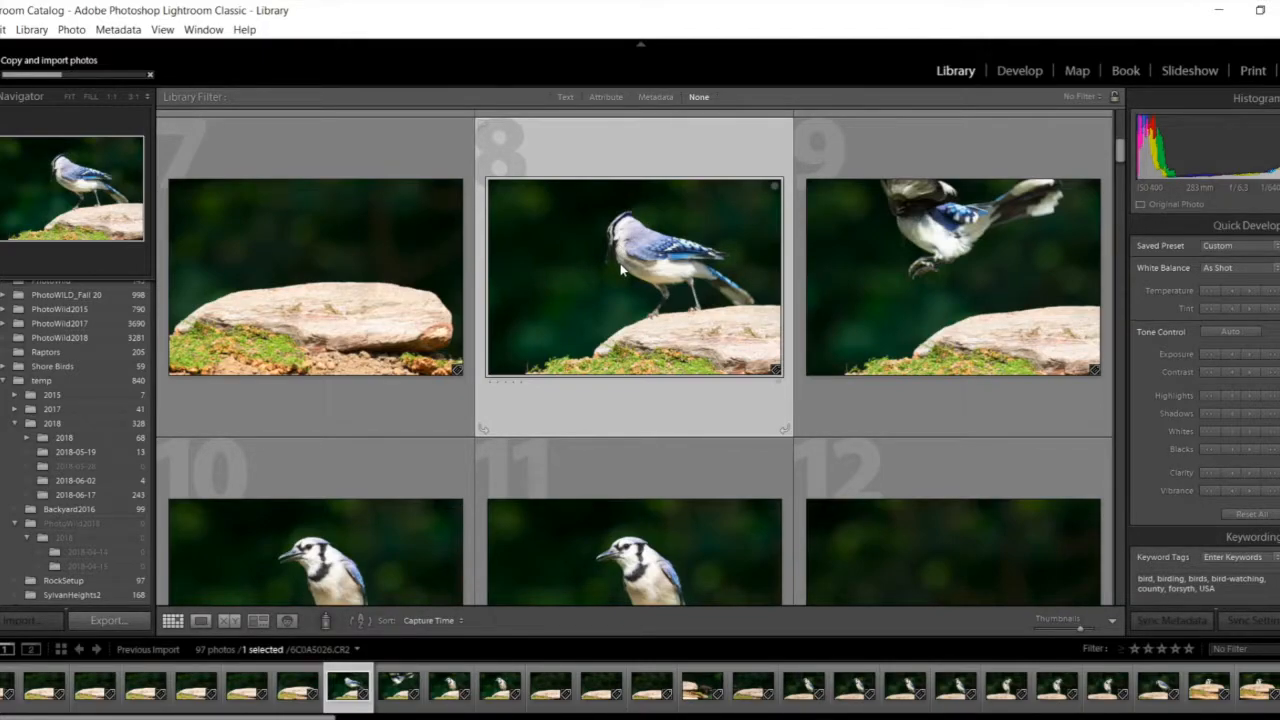
{"action": "left_click", "coordinate": [928, 237]}
{"action": "scroll", "coordinate": [944, 261], "scroll_direction": "down", "scroll_amount": 2}
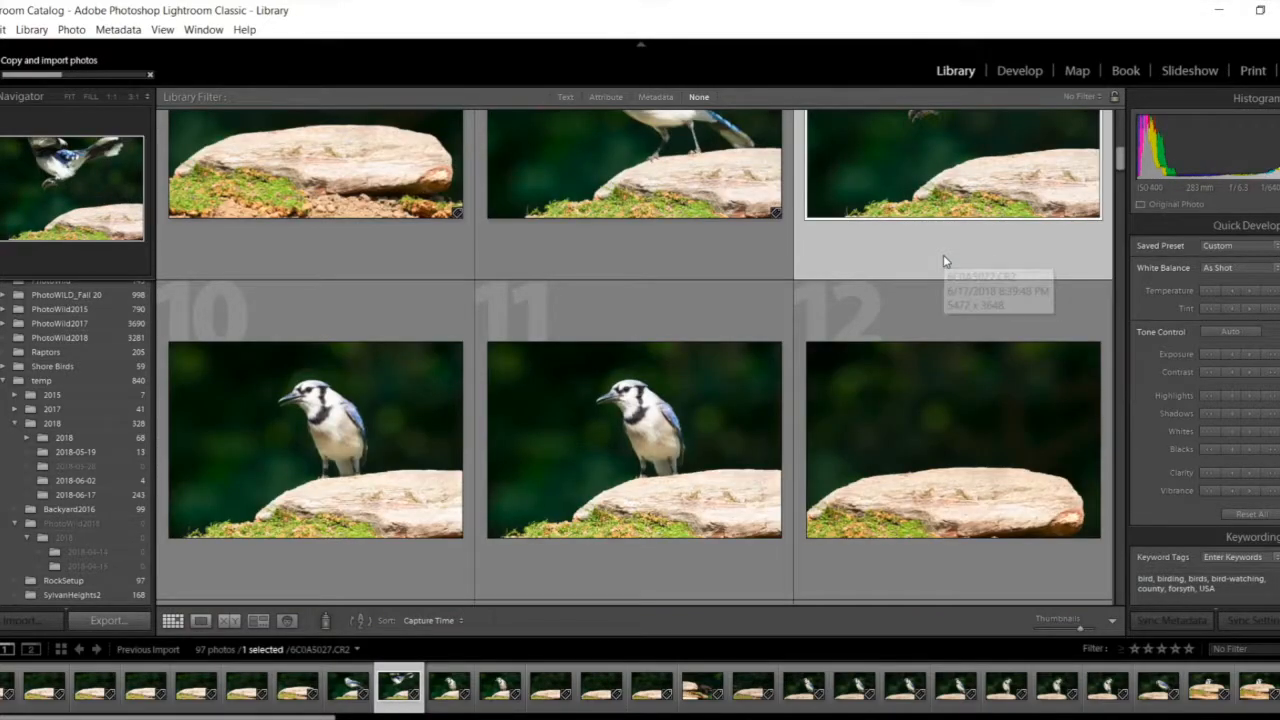
{"action": "scroll", "coordinate": [944, 261], "scroll_direction": "down", "scroll_amount": 4}
{"action": "scroll", "coordinate": [943, 263], "scroll_direction": "up", "scroll_amount": 2}
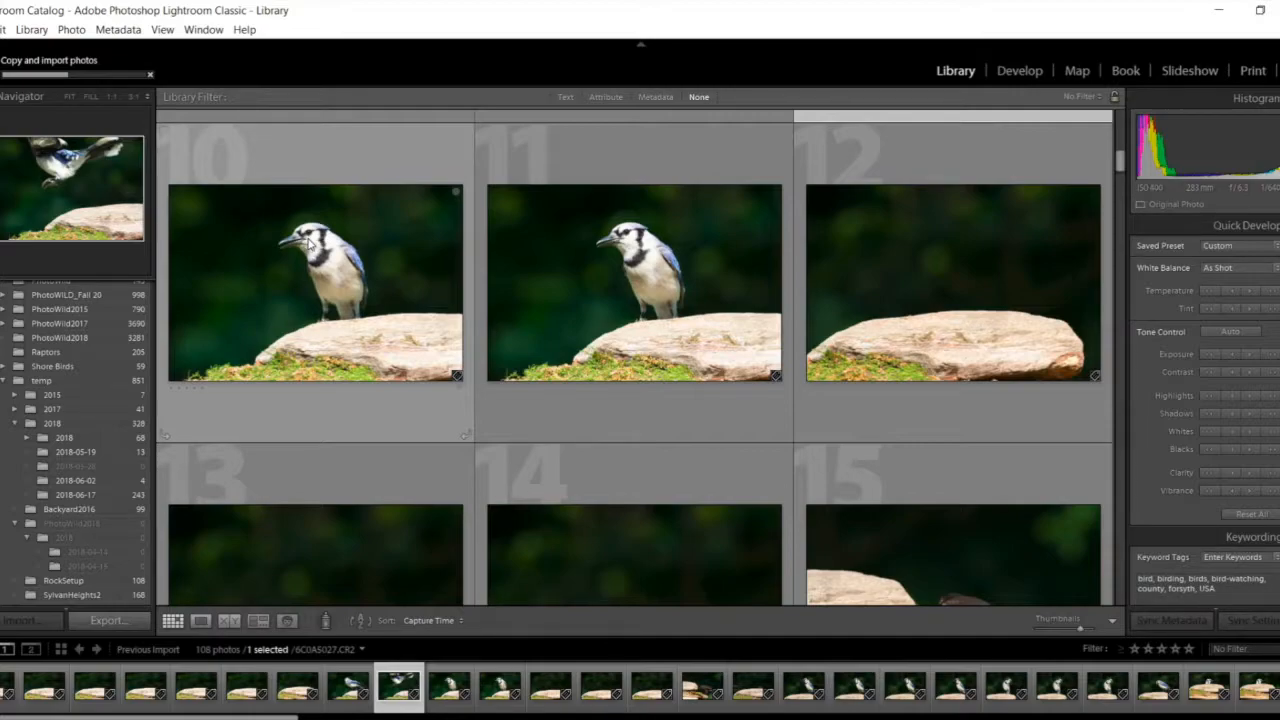
- Open photo 6C0A5028 in Loupe view and examine the jay's head, body and the rock at 1:1
{"action": "double_click", "coordinate": [310, 243]}
{"action": "key", "text": "Right"}
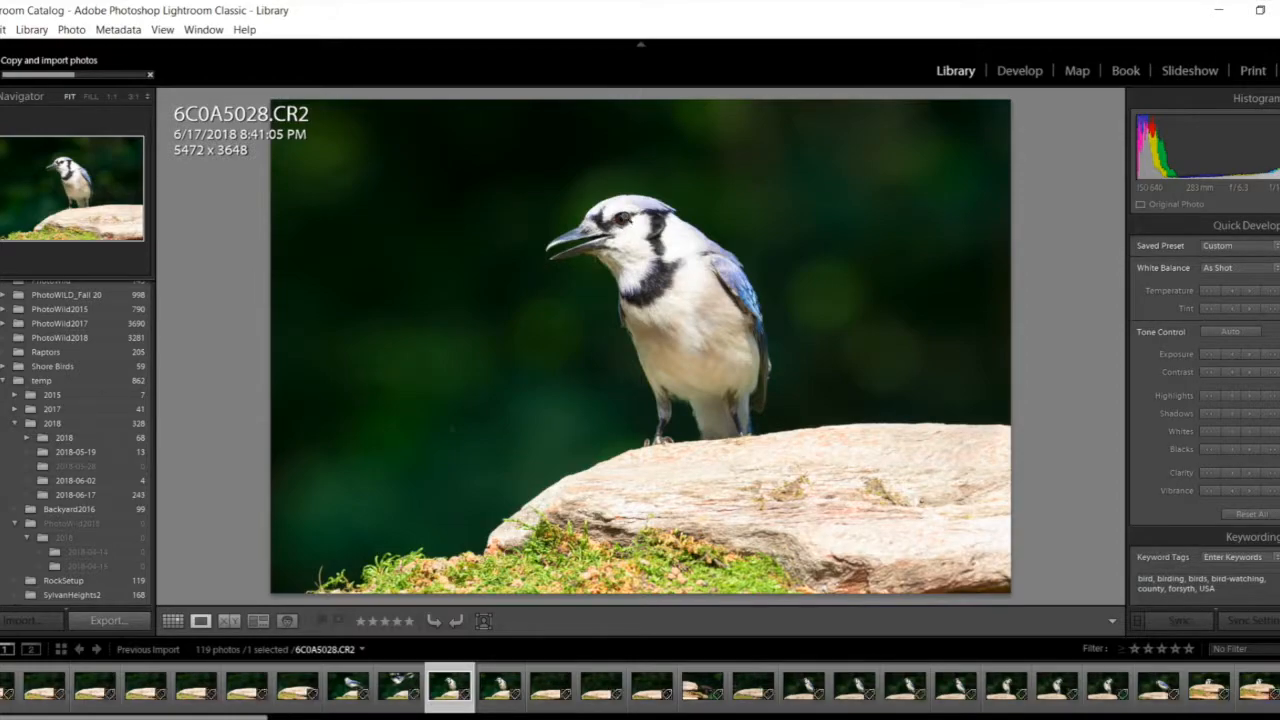
{"action": "left_click", "coordinate": [620, 230]}
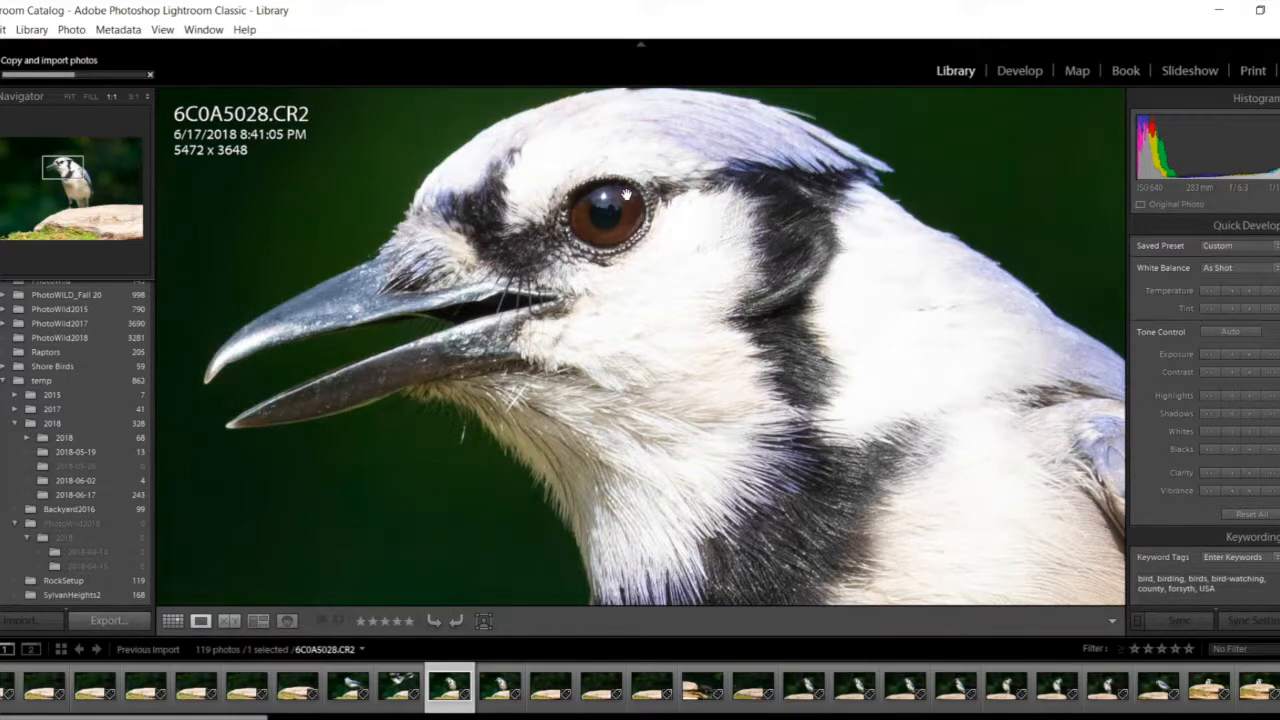
{"action": "left_click_drag", "start_coordinate": [563, 292], "coordinate": [380, 287]}
{"action": "left_click_drag", "start_coordinate": [590, 470], "coordinate": [597, 251]}
{"action": "left_click_drag", "start_coordinate": [705, 354], "coordinate": [655, 220]}
{"action": "scroll", "coordinate": [670, 440], "scroll_direction": "down", "scroll_amount": 10}
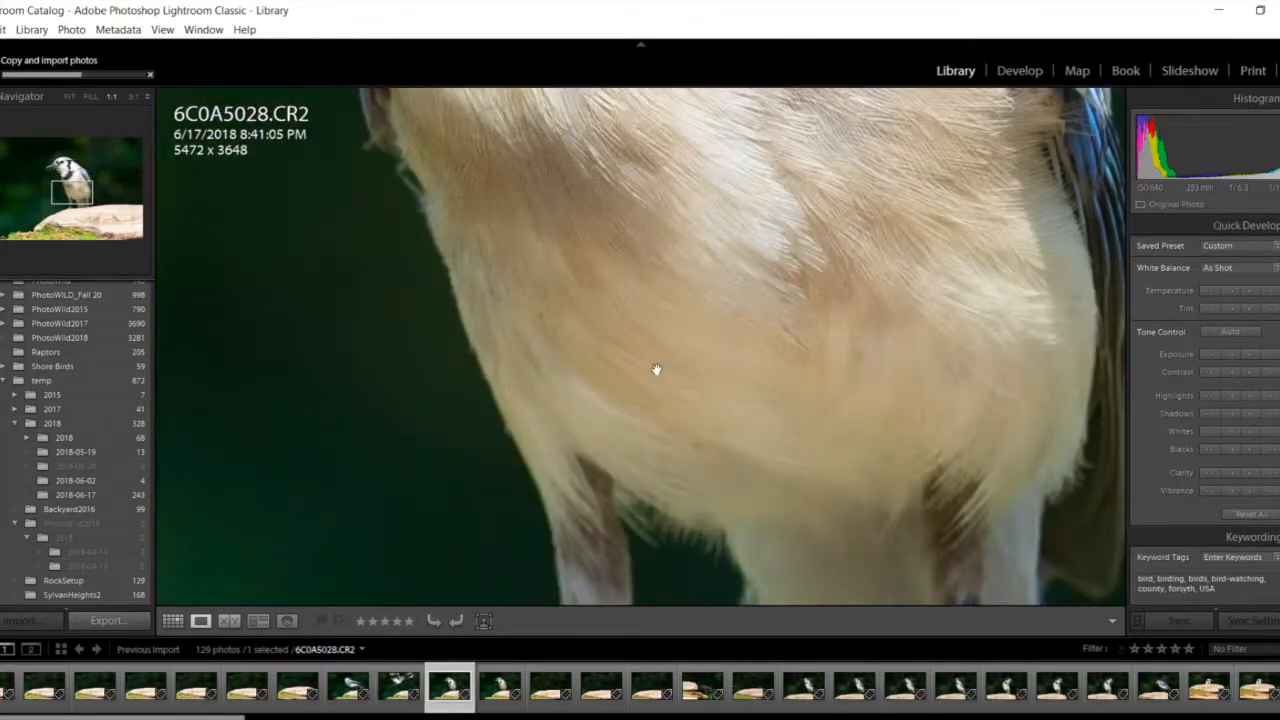
{"action": "scroll", "coordinate": [652, 322], "scroll_direction": "down", "scroll_amount": 6}
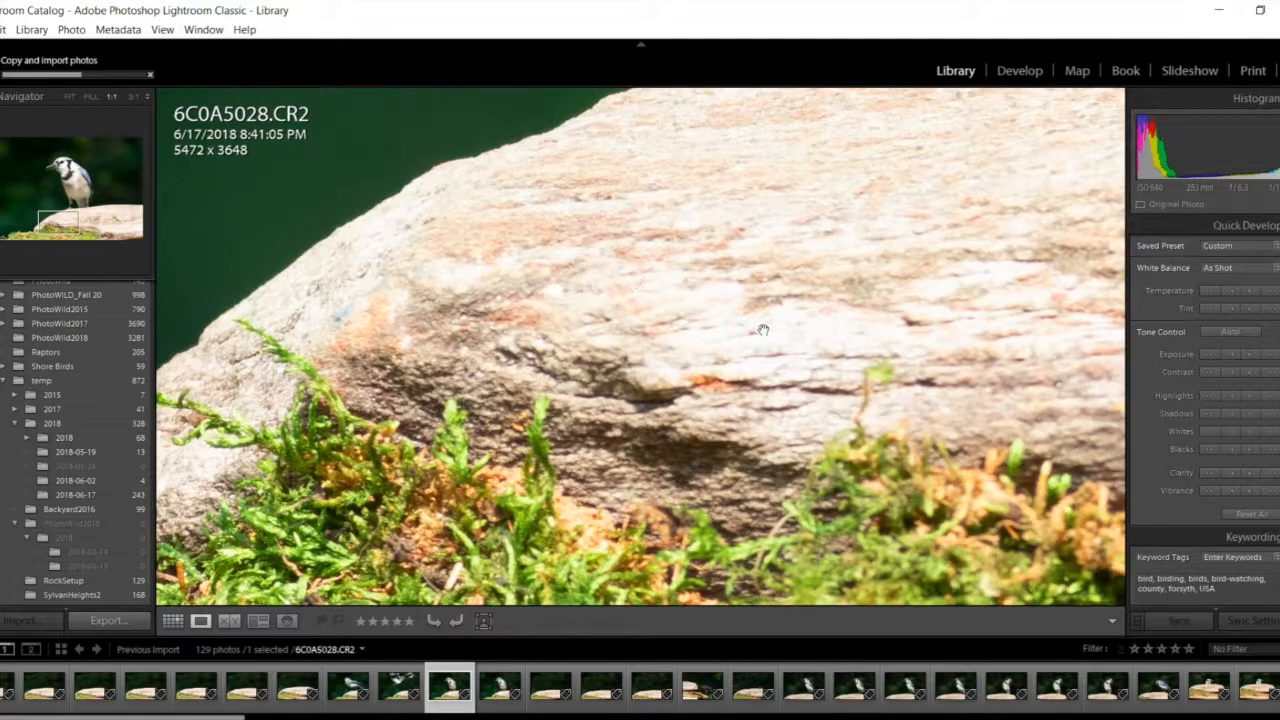
{"action": "left_click", "coordinate": [622, 280]}
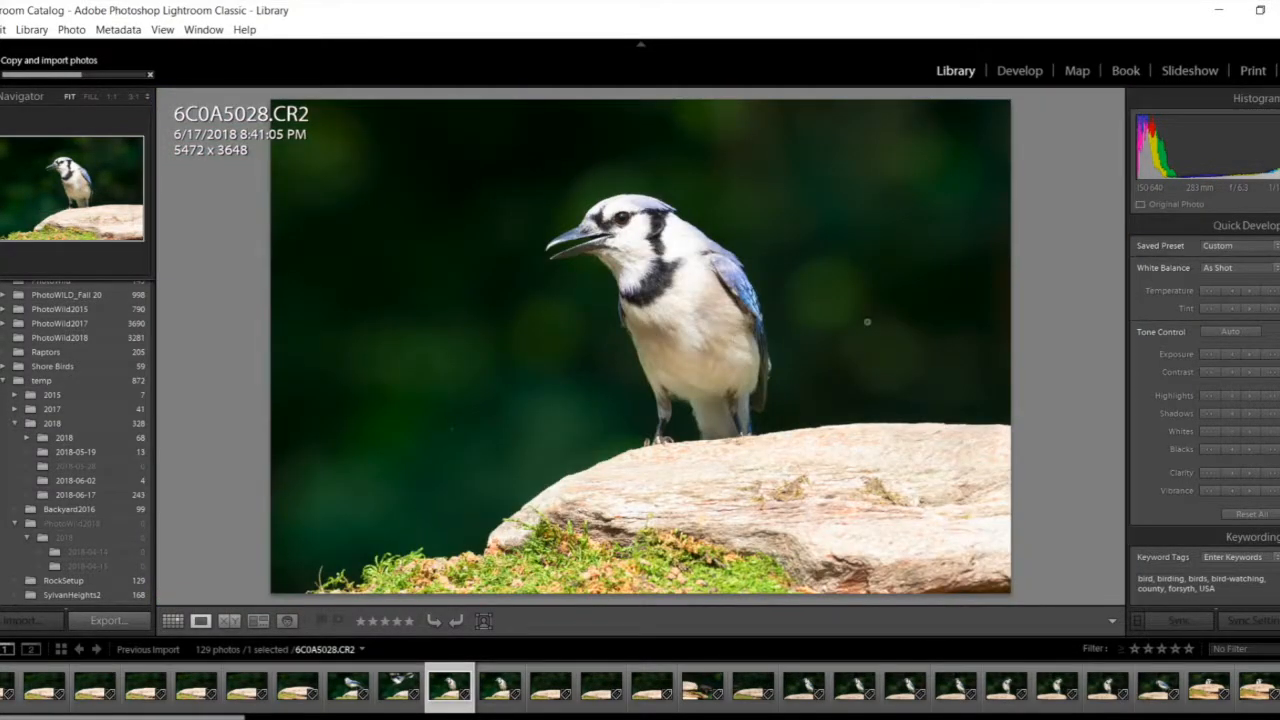
- Examine the background, breast and wing of the jay in 6C0A5028 at 1:1, ending at the fitted view
{"action": "left_click", "coordinate": [415, 183]}
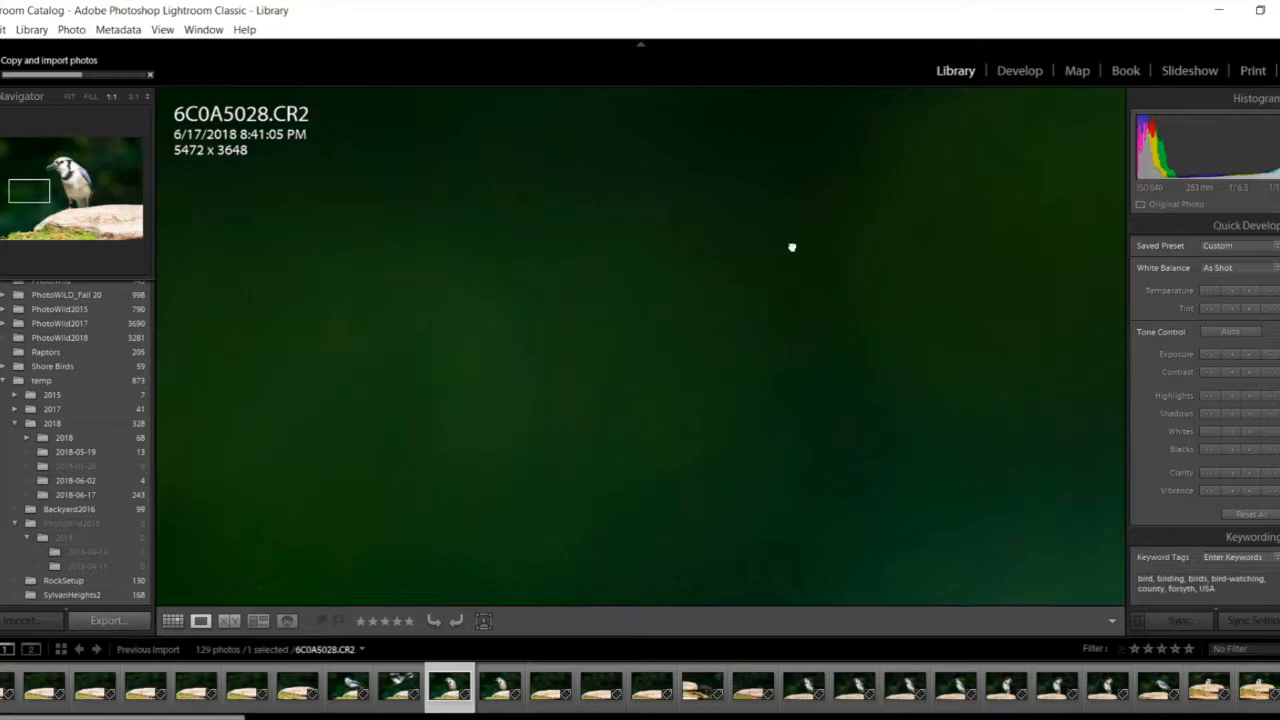
{"action": "left_click_drag", "start_coordinate": [915, 240], "coordinate": [437, 274]}
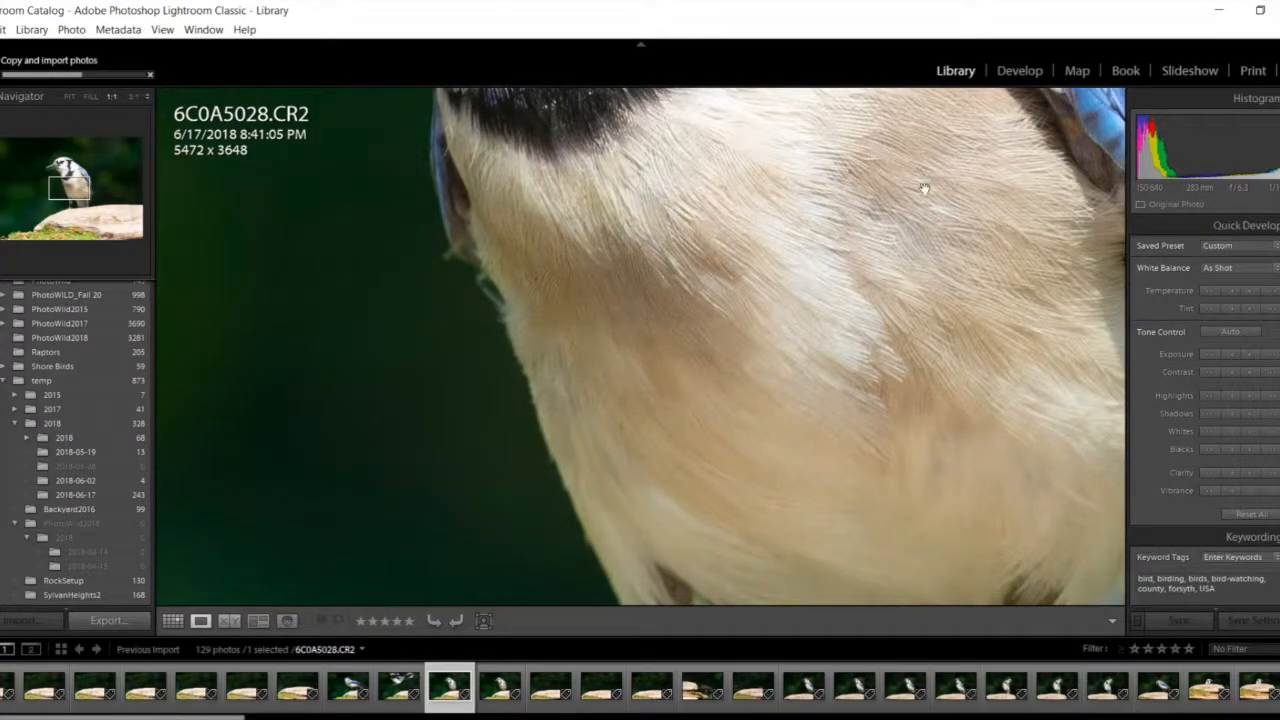
{"action": "left_click_drag", "start_coordinate": [923, 189], "coordinate": [571, 407]}
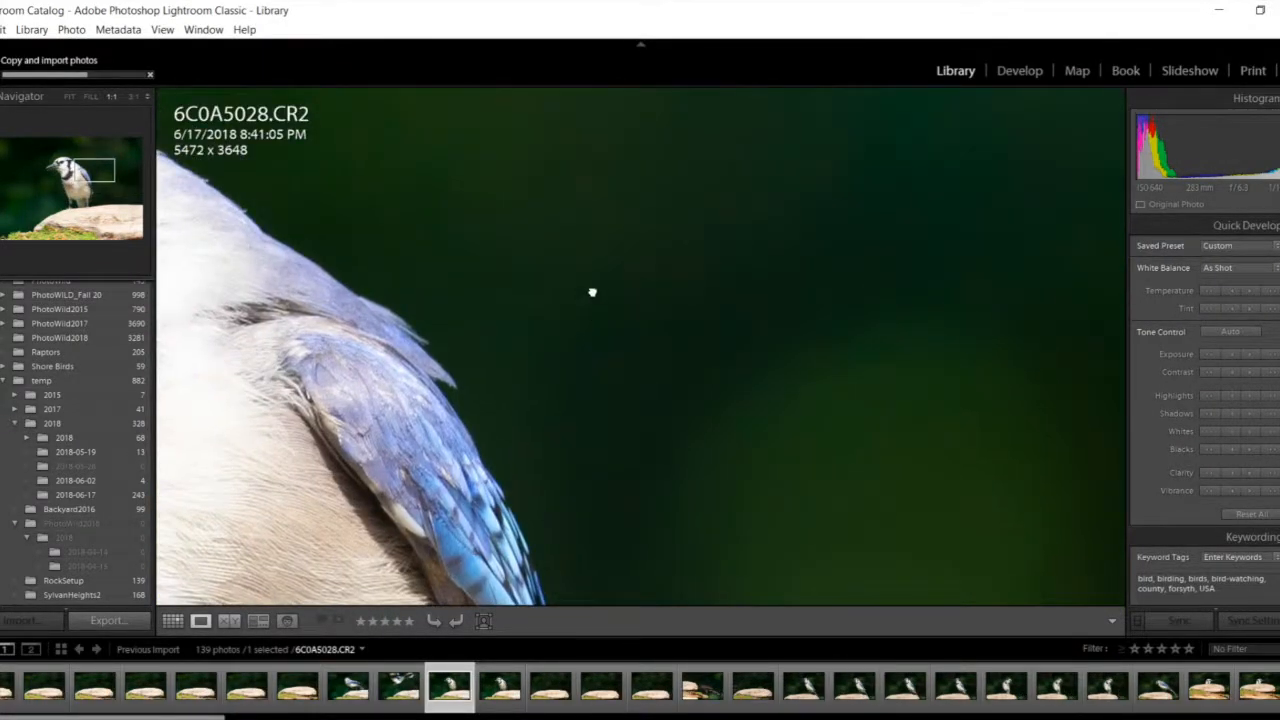
{"action": "left_click_drag", "start_coordinate": [591, 289], "coordinate": [640, 429]}
{"action": "left_click", "coordinate": [621, 303]}
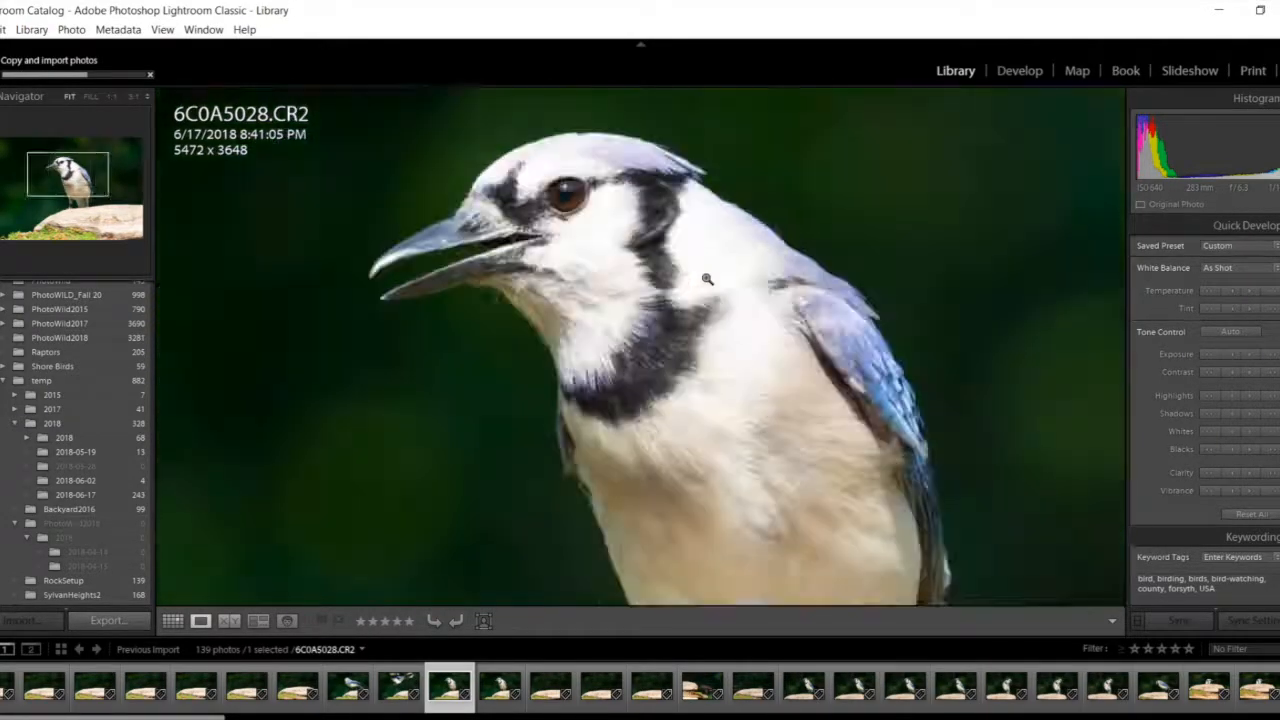
{"action": "left_click", "coordinate": [707, 279]}
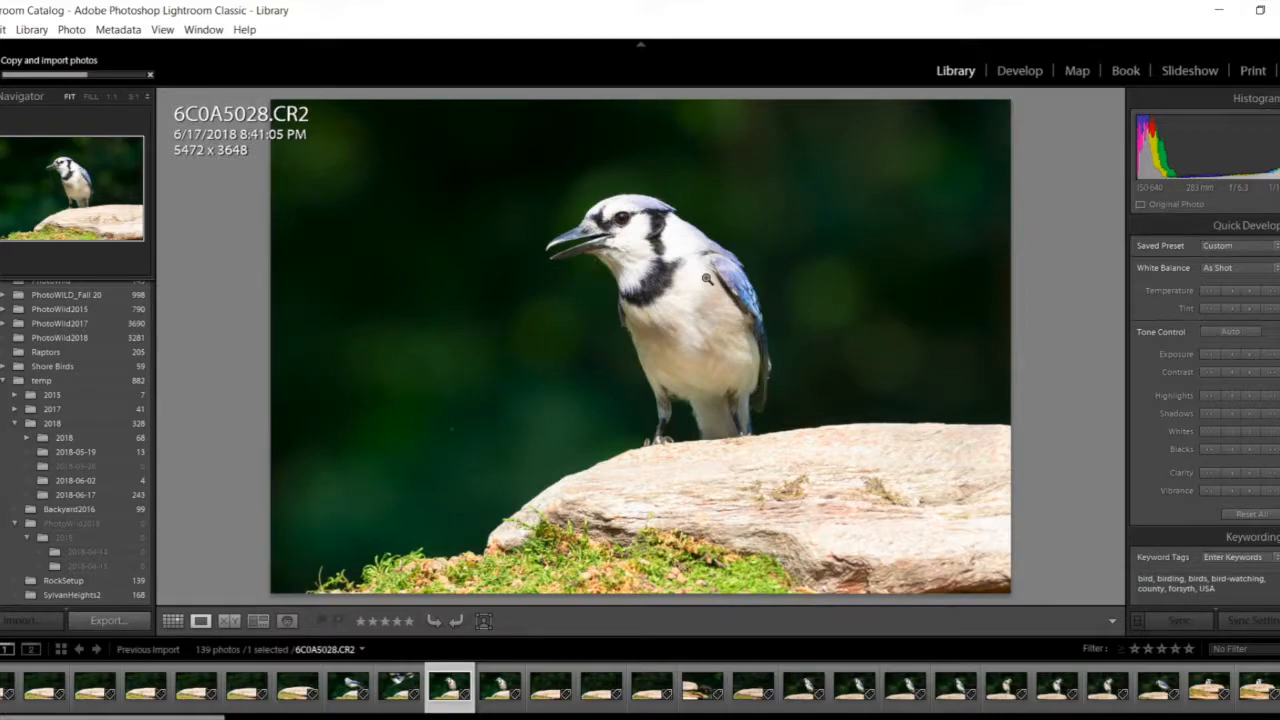
- Rate photo 6C0A5028 one star and open the adjacent jay photo 6C0A5029 in Loupe view
{"action": "left_click", "coordinate": [361, 622]}
{"action": "left_click", "coordinate": [174, 622]}
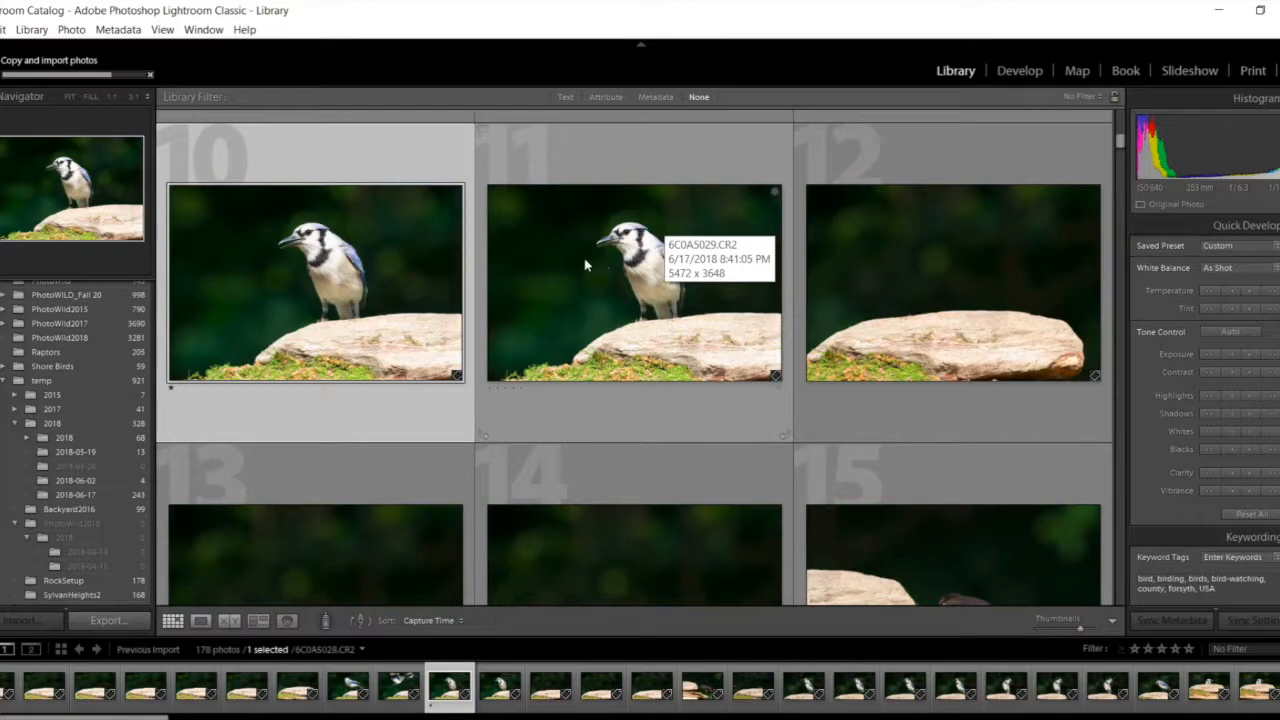
{"action": "double_click", "coordinate": [619, 243]}
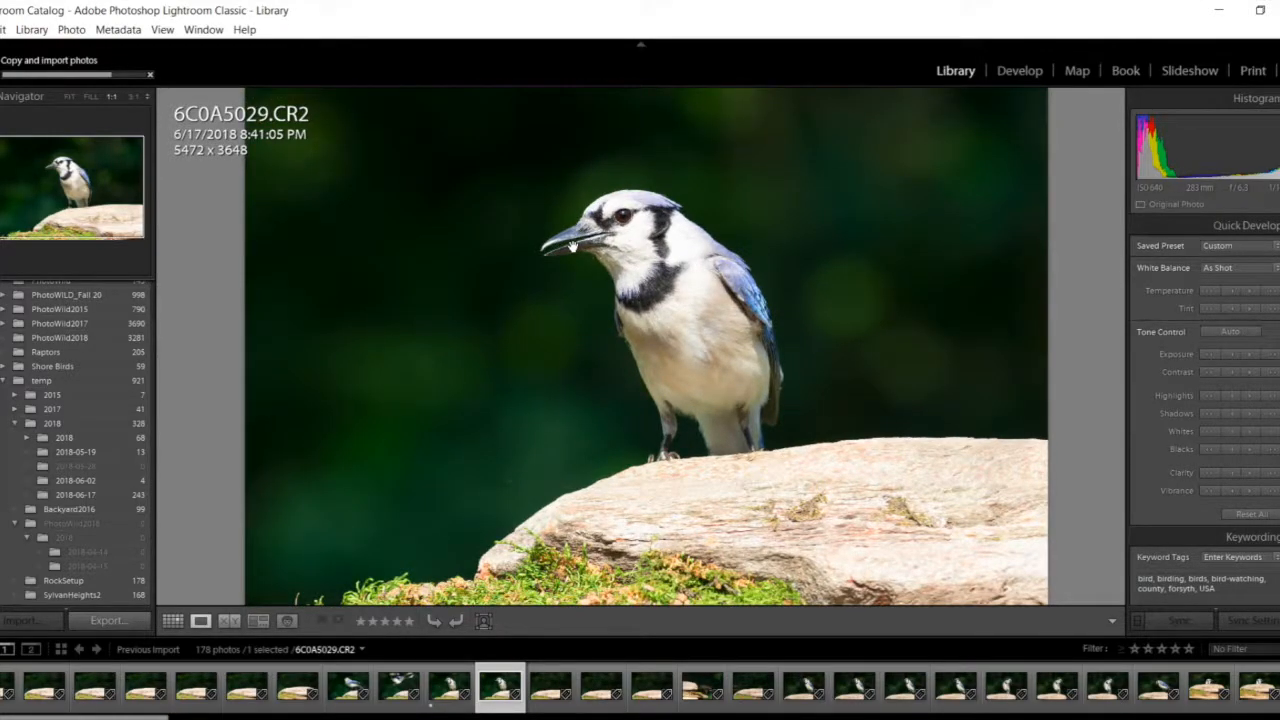
- Check the jay's head in 6C0A5029 at 1:1, rate the photo one star and return to the grid
{"action": "left_click", "coordinate": [579, 251]}
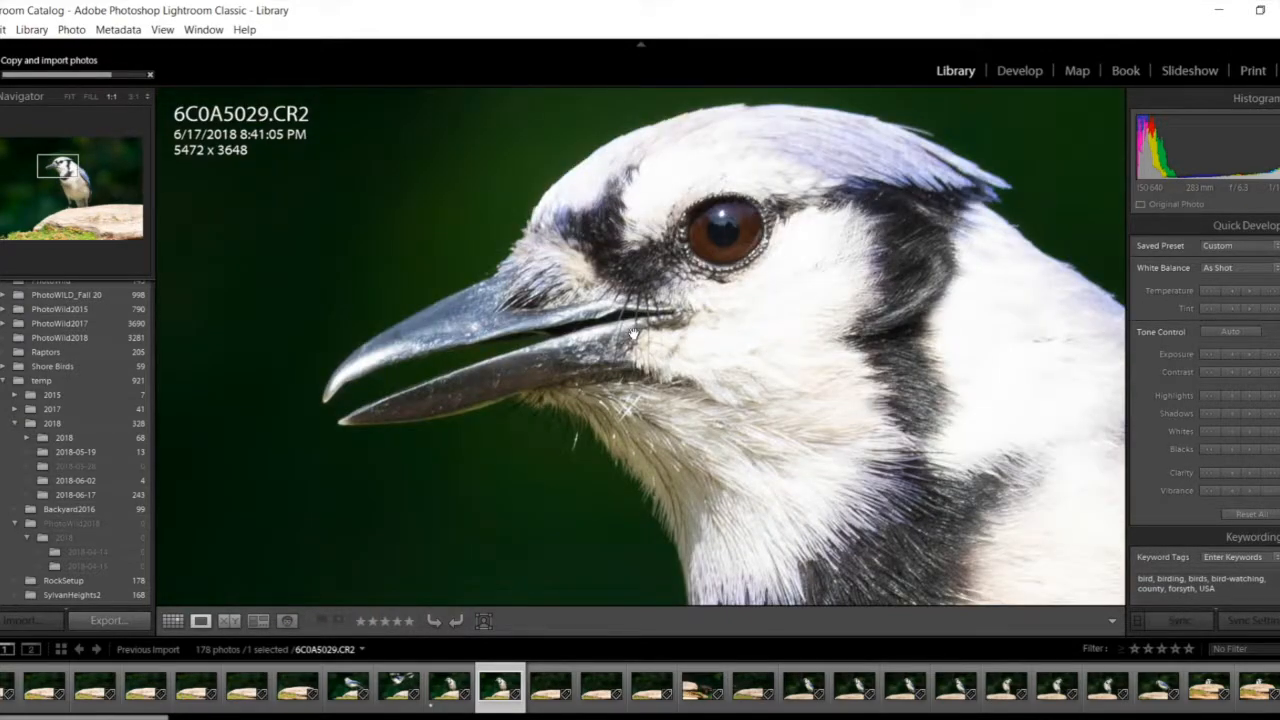
{"action": "left_click", "coordinate": [783, 251]}
{"action": "left_click", "coordinate": [361, 623]}
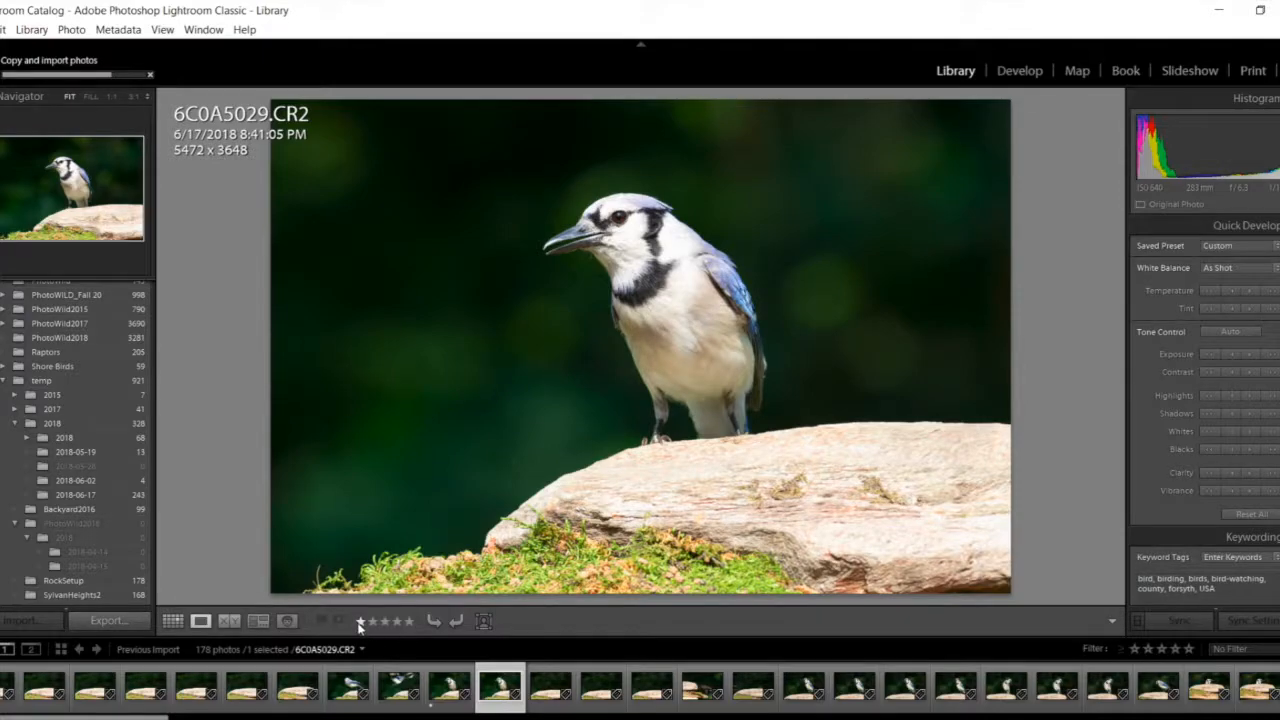
{"action": "left_click", "coordinate": [172, 621]}
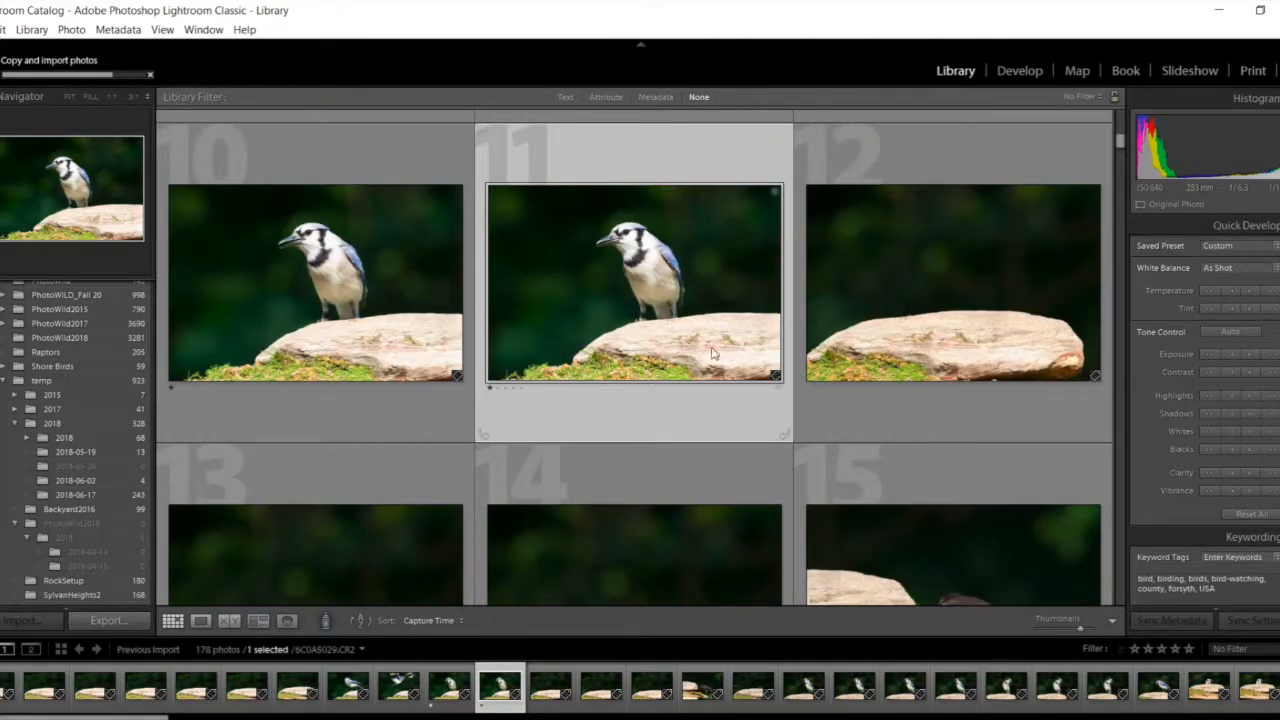
- Review the following blackbird, empty-rock and blue jay photos in the grid, and open 6C0A5035 in Loupe view
{"action": "scroll", "coordinate": [844, 327], "scroll_direction": "down", "scroll_amount": 2}
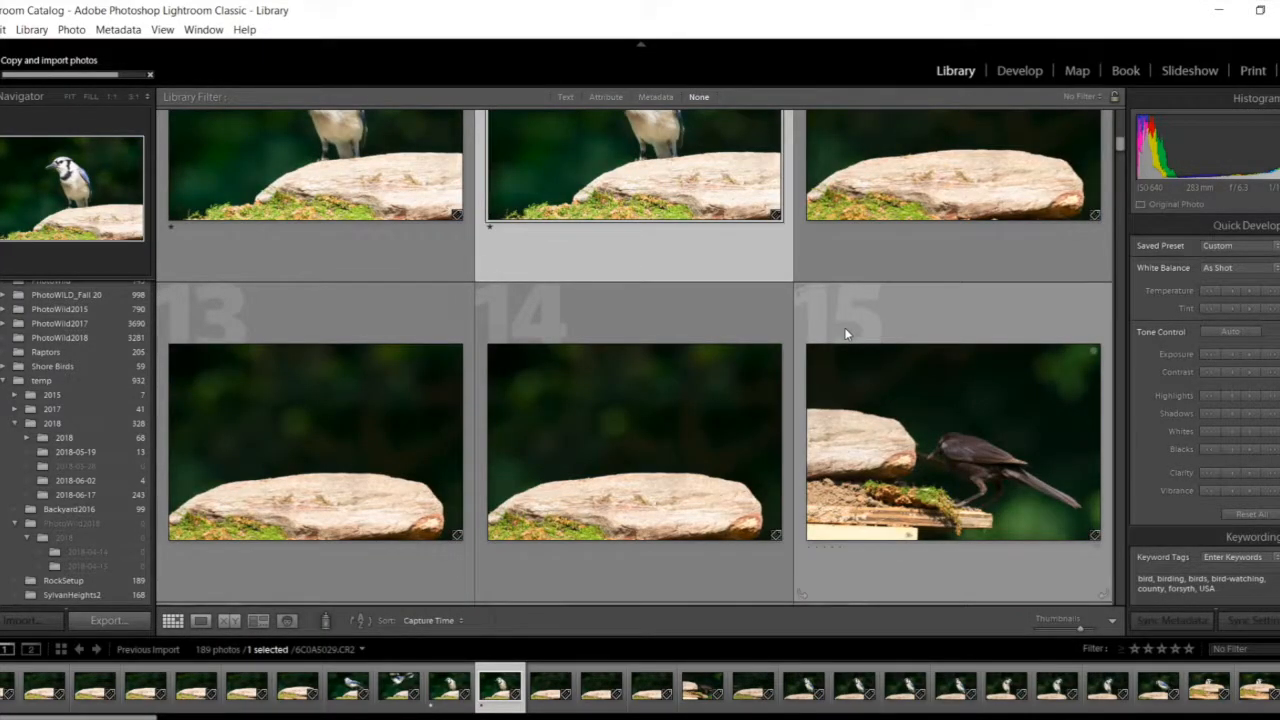
{"action": "scroll", "coordinate": [845, 333], "scroll_direction": "down", "scroll_amount": 1}
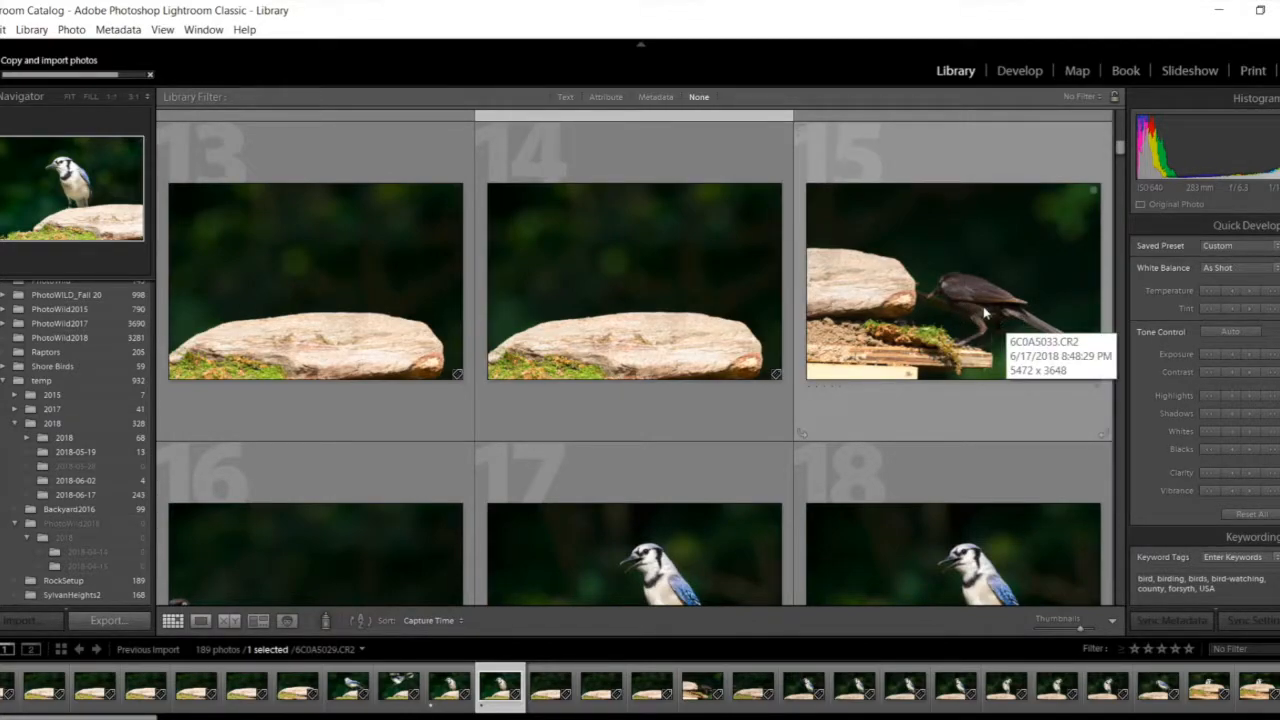
{"action": "scroll", "coordinate": [900, 335], "scroll_direction": "down", "scroll_amount": 2}
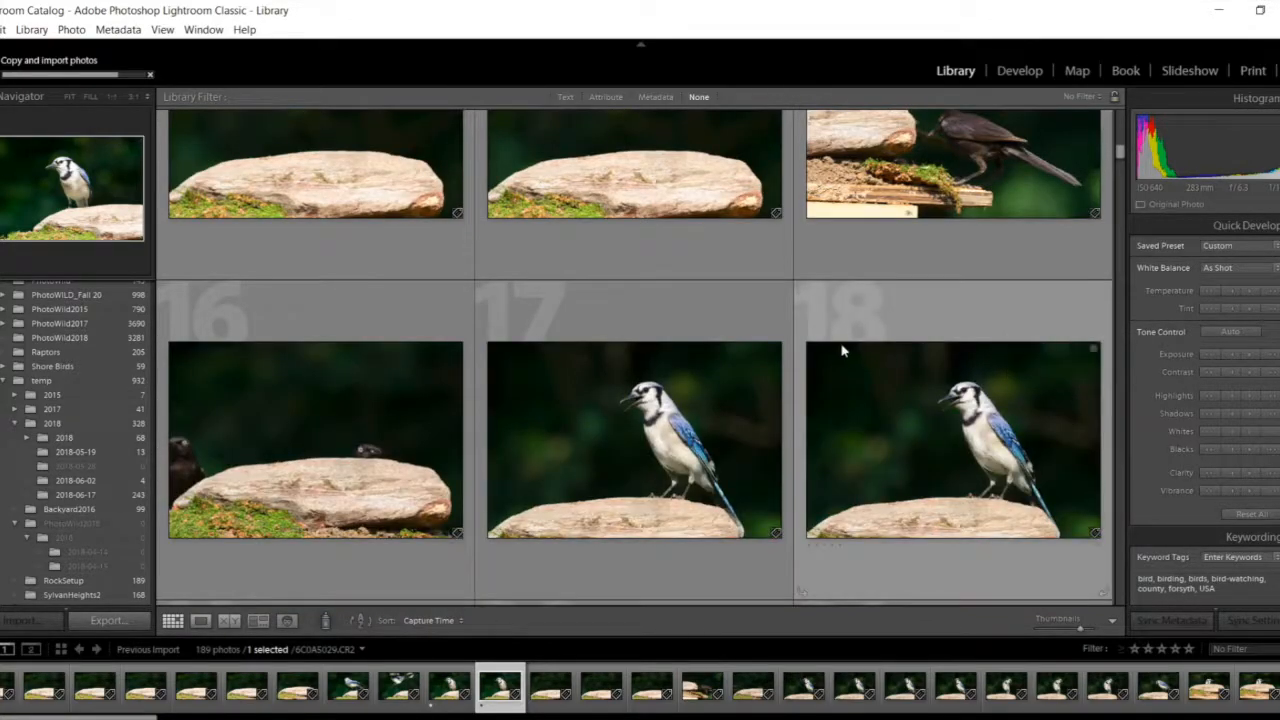
{"action": "scroll", "coordinate": [842, 350], "scroll_direction": "down", "scroll_amount": 2}
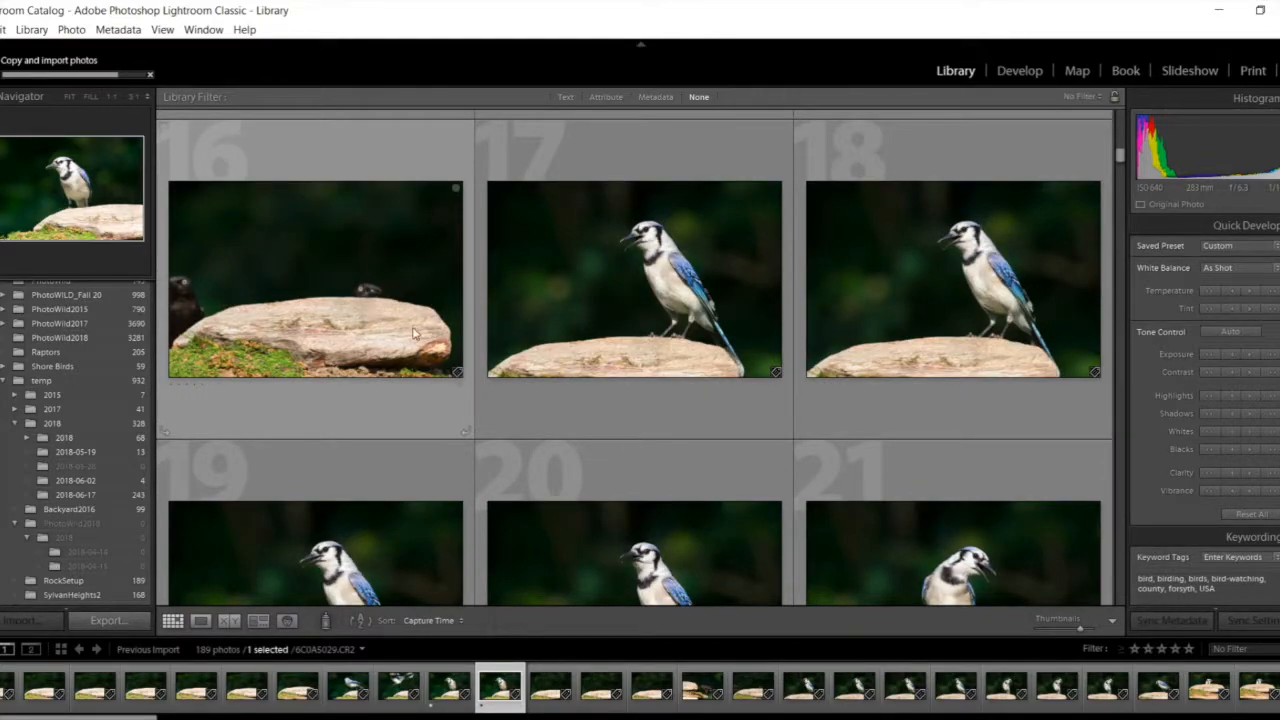
{"action": "double_click", "coordinate": [655, 240]}
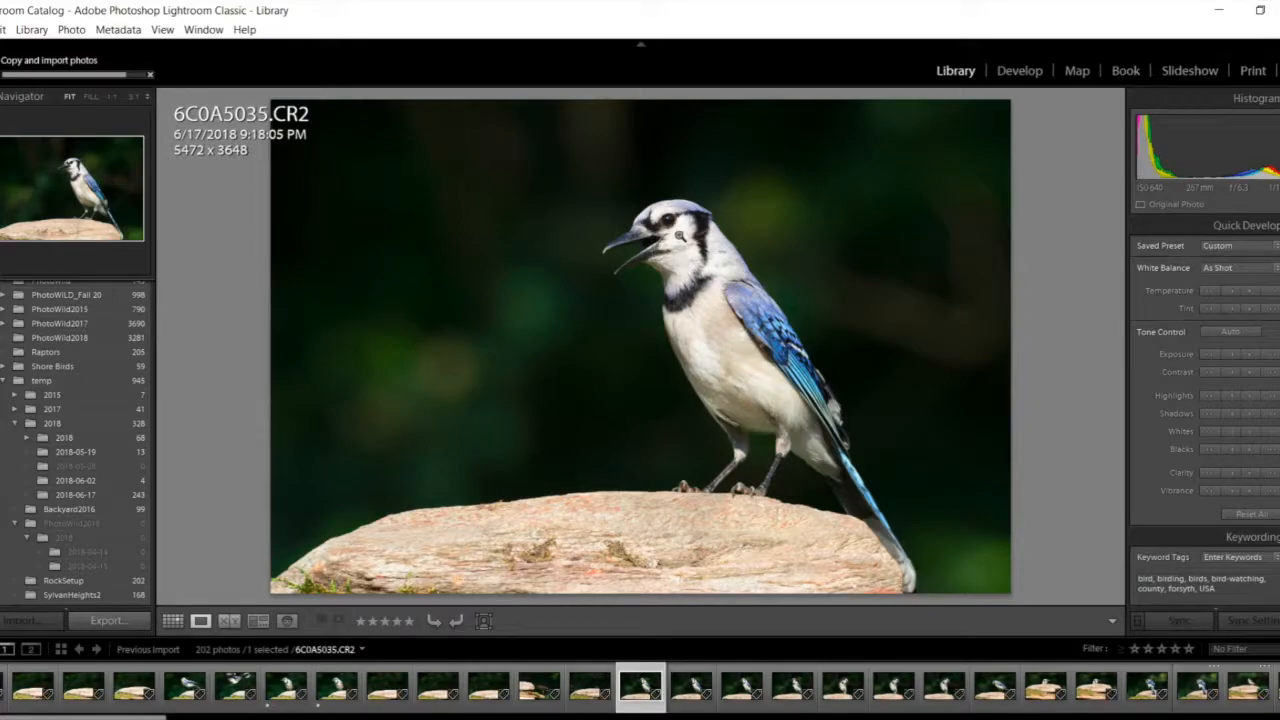
- Examine the jay's eye, open beak and head feathers in 6C0A5035 at 1:1 and rate the photo one star
{"action": "left_click", "coordinate": [677, 235]}
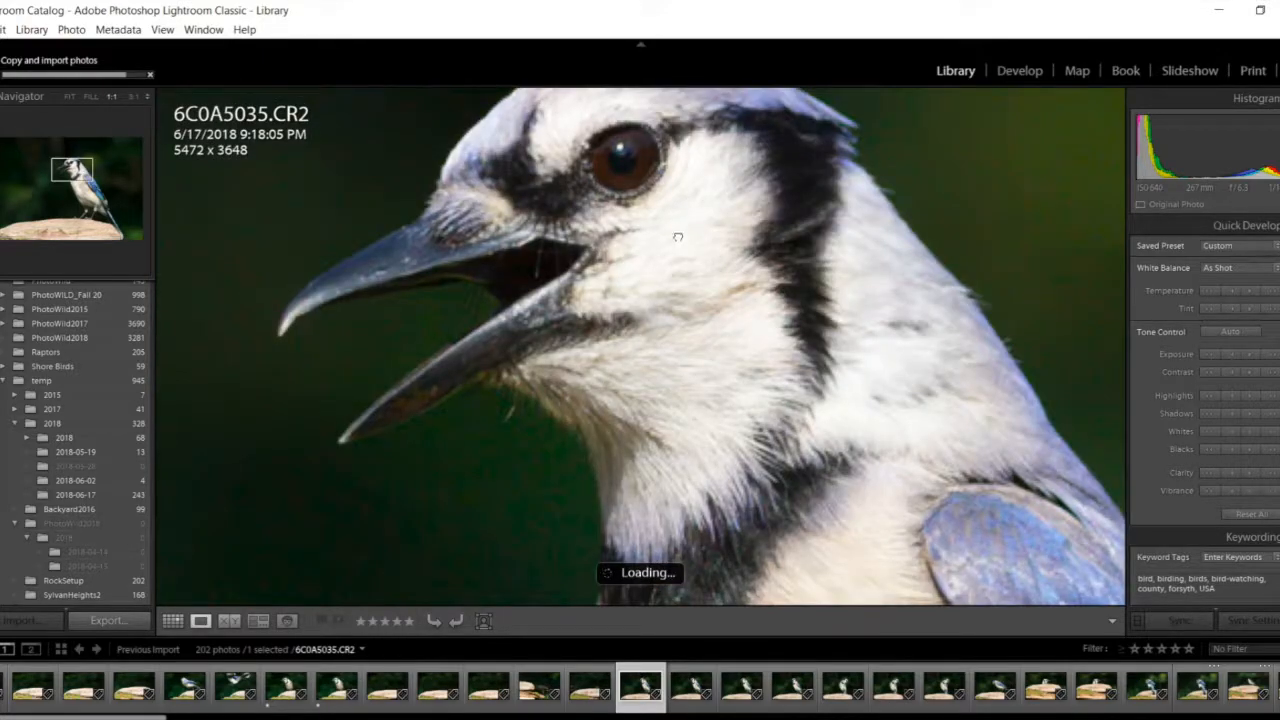
{"action": "left_click_drag", "start_coordinate": [677, 237], "coordinate": [692, 361]}
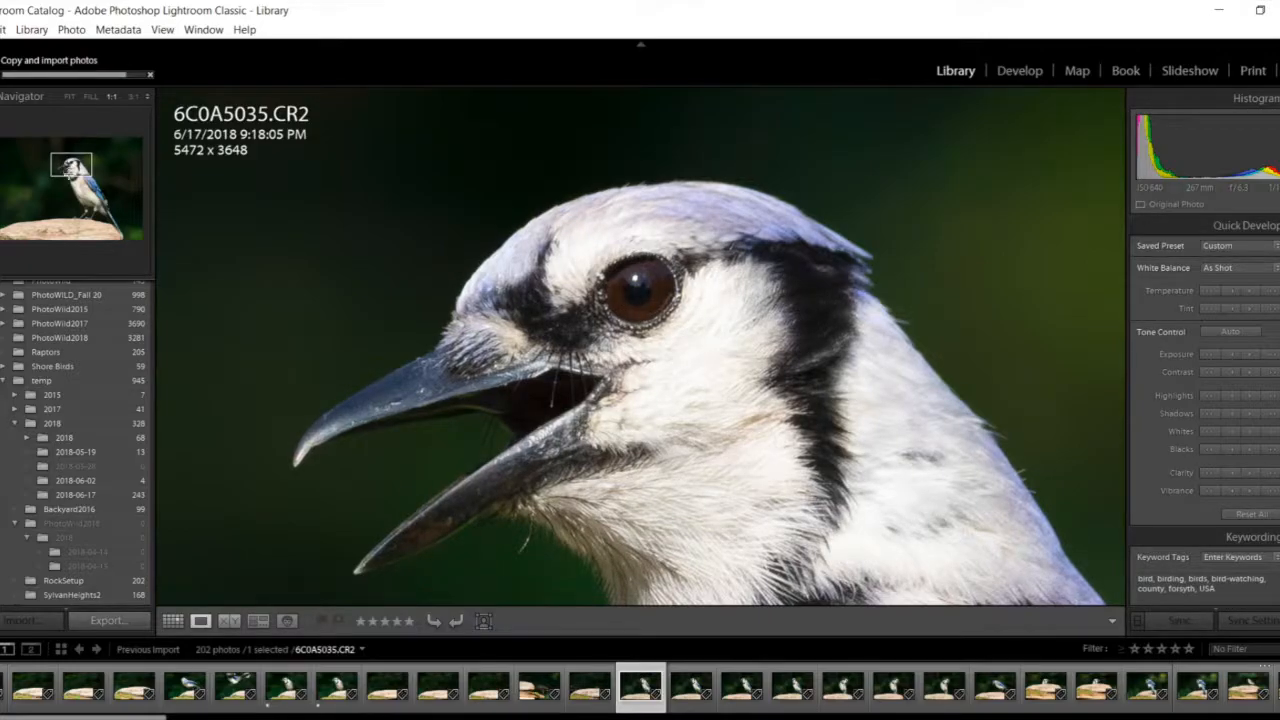
{"action": "left_click_drag", "start_coordinate": [71, 184], "coordinate": [73, 166]}
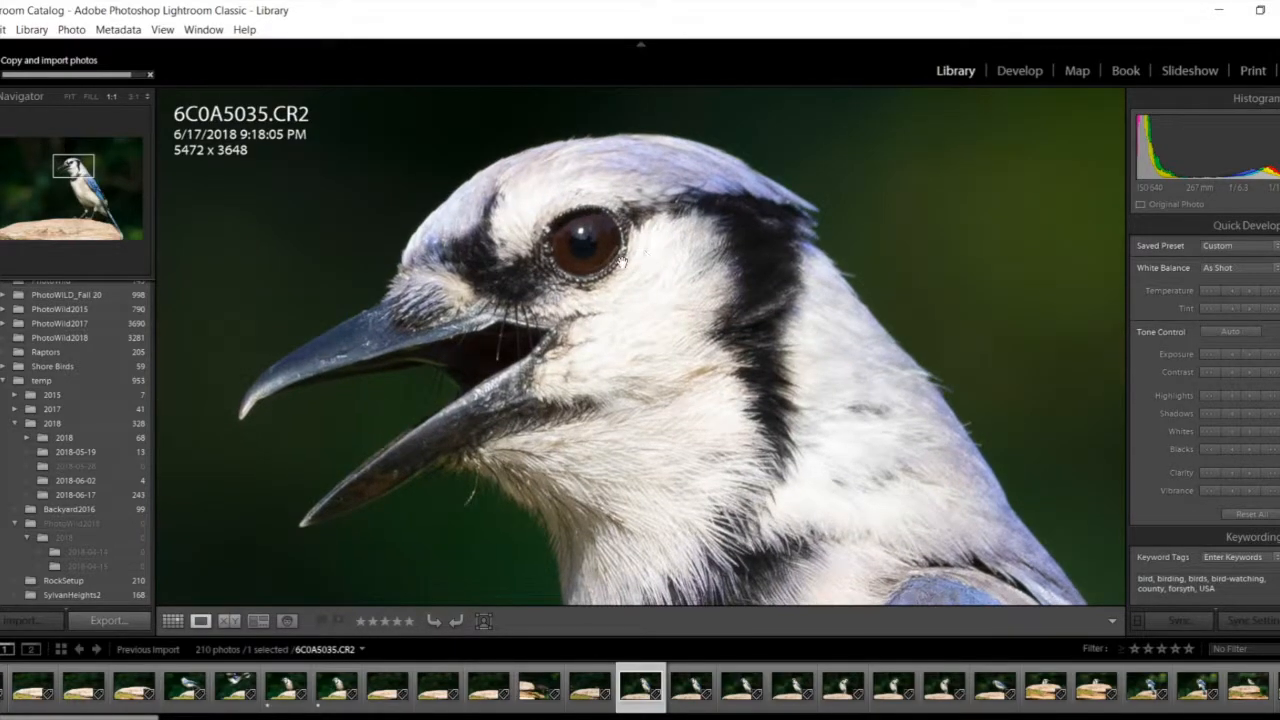
{"action": "left_click", "coordinate": [566, 272]}
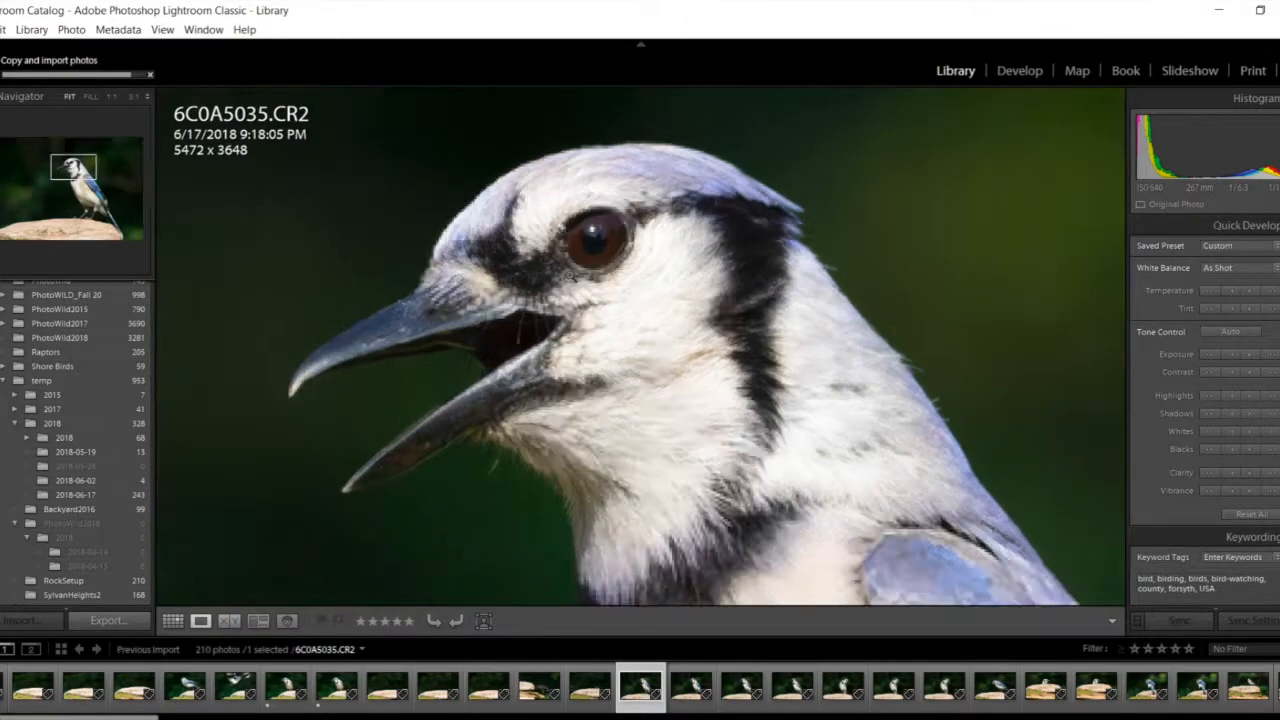
{"action": "left_click", "coordinate": [674, 230]}
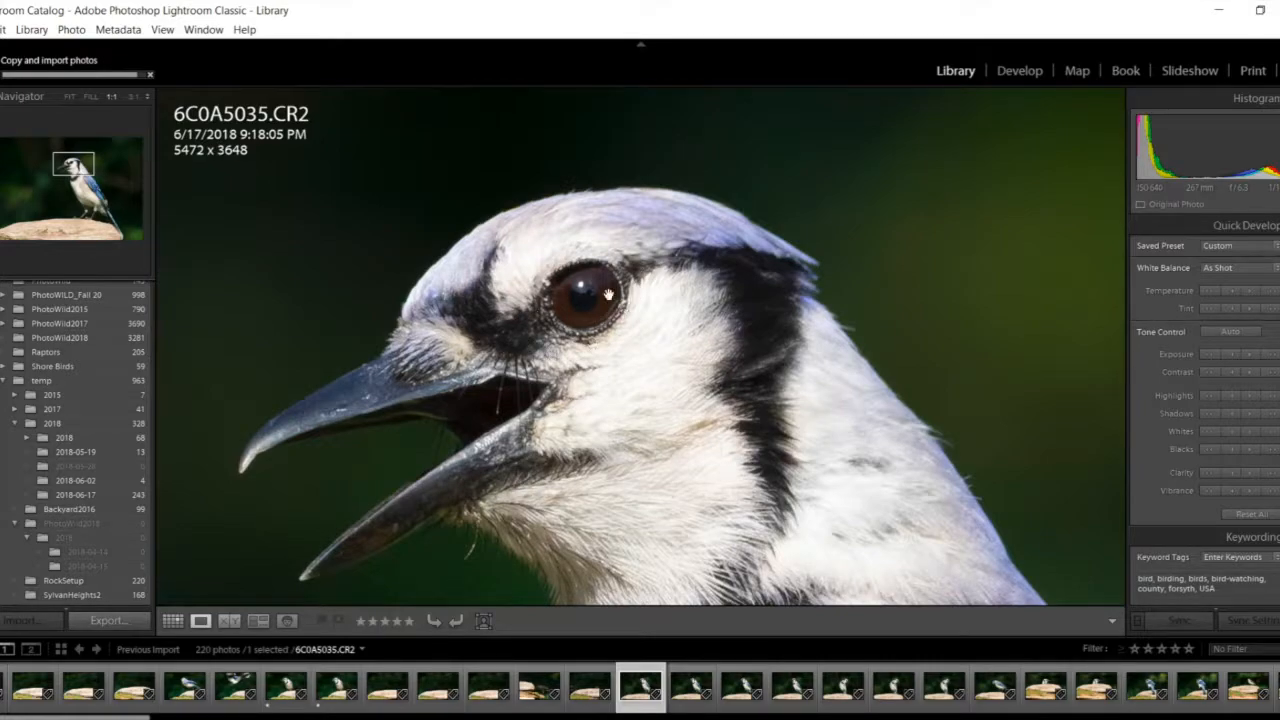
{"action": "left_click", "coordinate": [557, 299]}
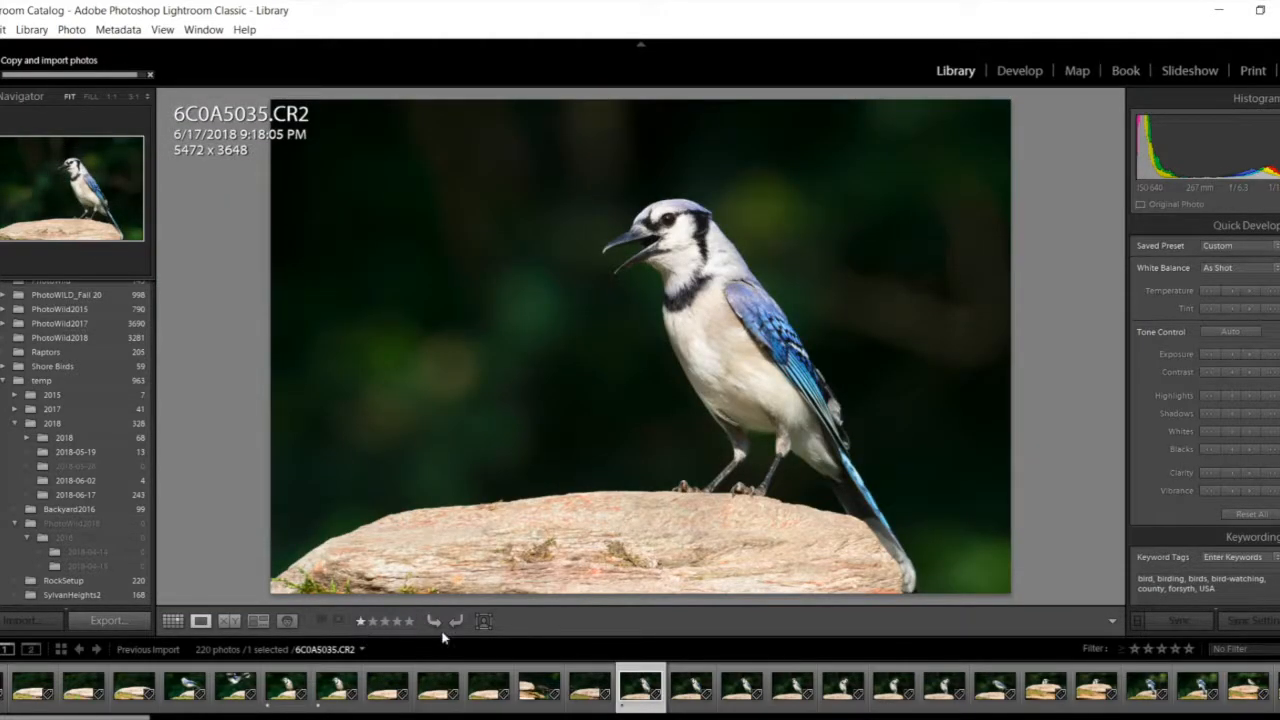
- Open the adjacent photo 6C0A5036 from the grid, examine the jay's head at 1:1 and rate it one star
{"action": "left_click", "coordinate": [172, 621]}
{"action": "scroll", "coordinate": [712, 440], "scroll_direction": "down", "scroll_amount": 1}
{"action": "scroll", "coordinate": [712, 440], "scroll_direction": "up", "scroll_amount": 1}
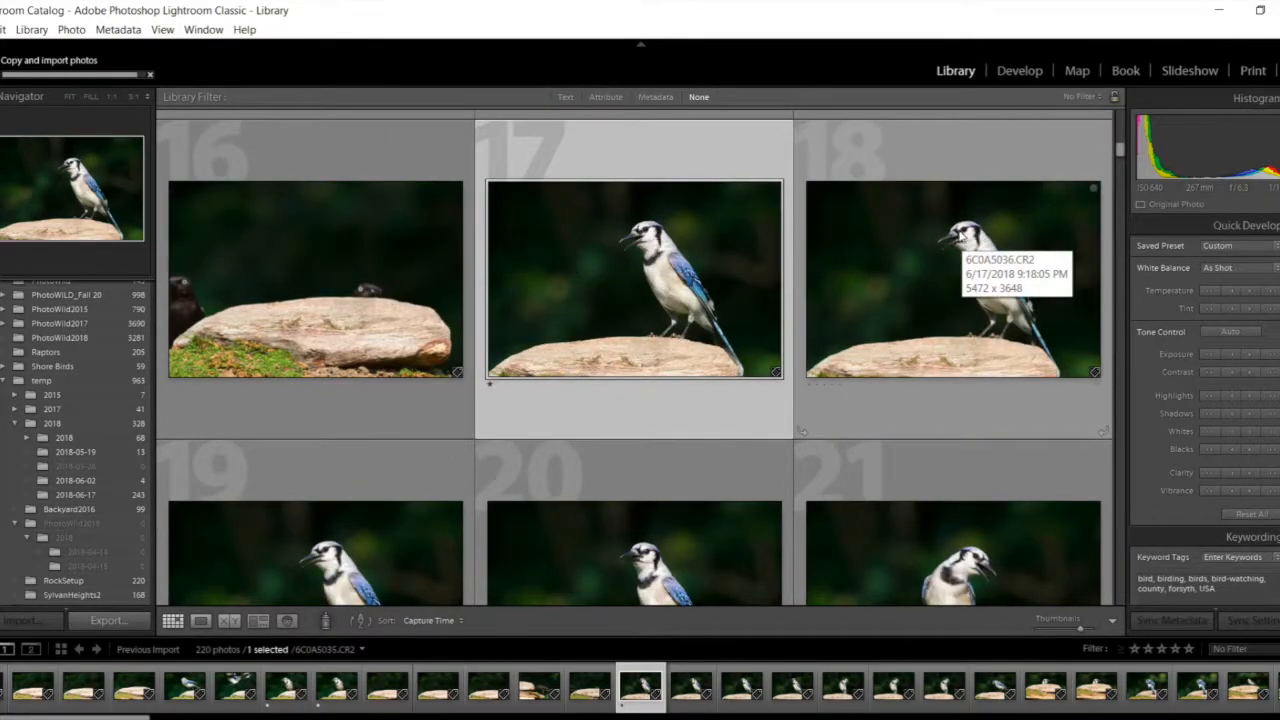
{"action": "double_click", "coordinate": [962, 256]}
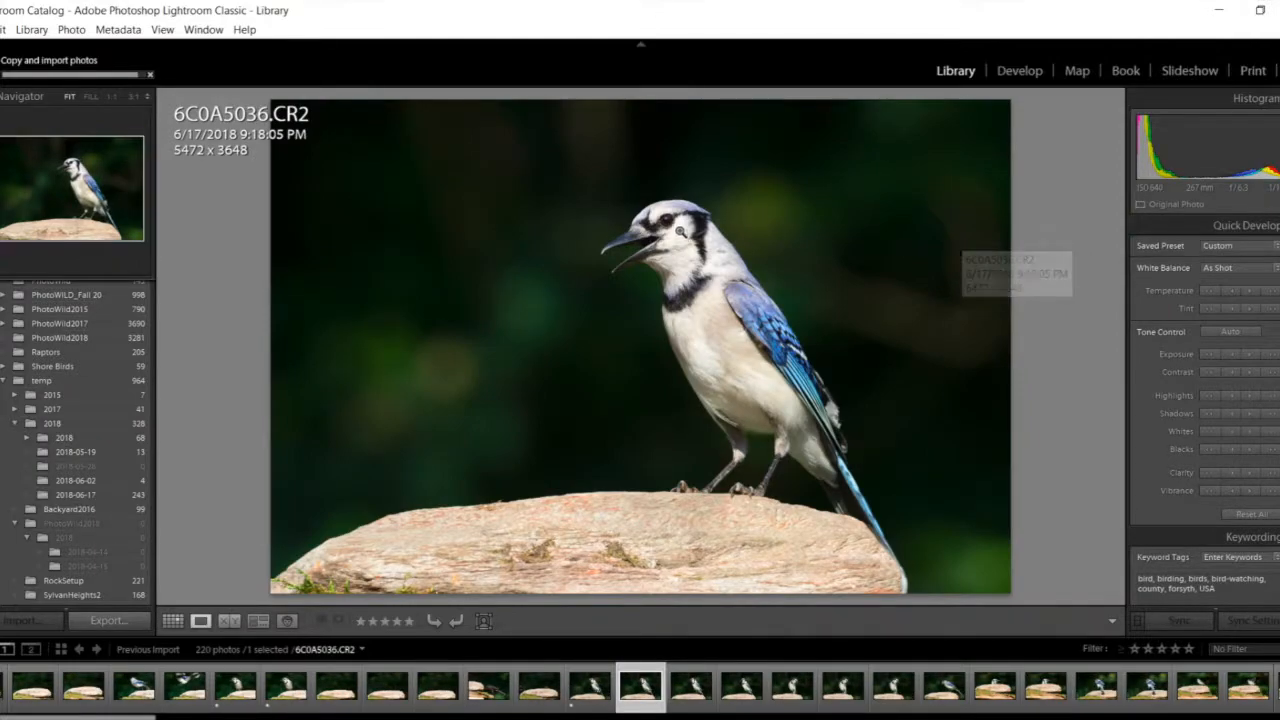
{"action": "left_click", "coordinate": [668, 230]}
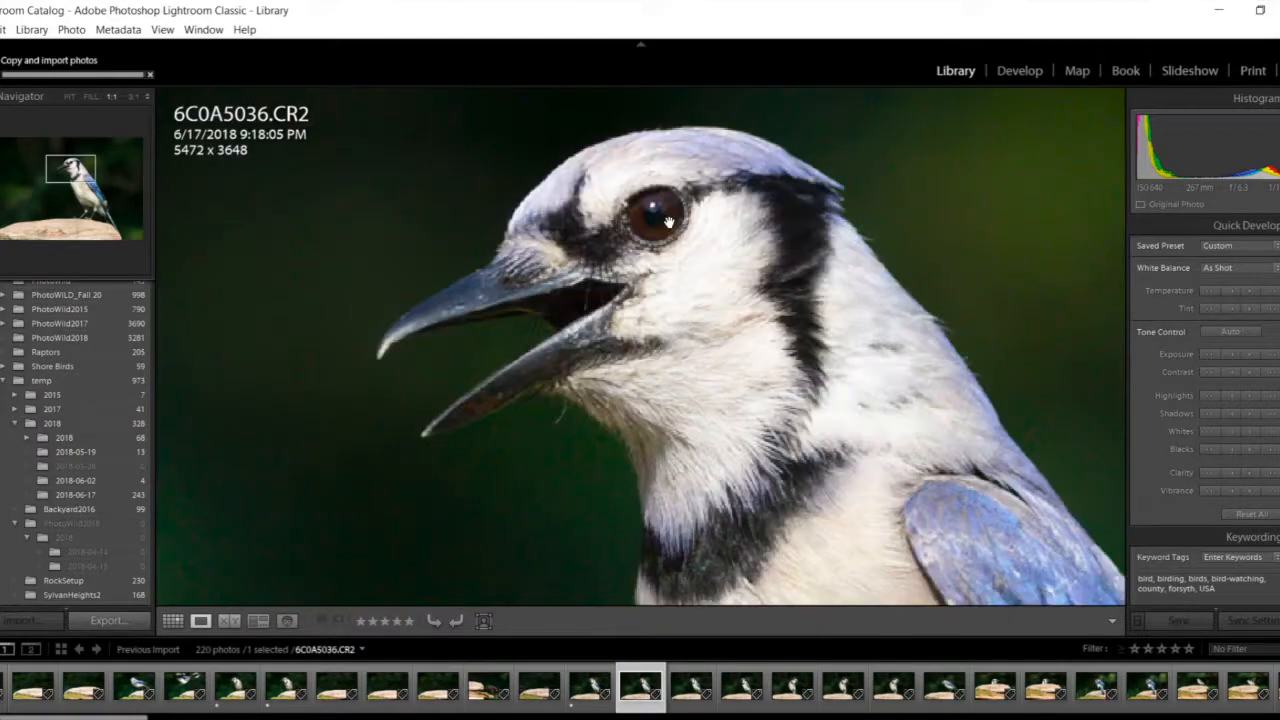
{"action": "left_click_drag", "start_coordinate": [657, 270], "coordinate": [654, 297]}
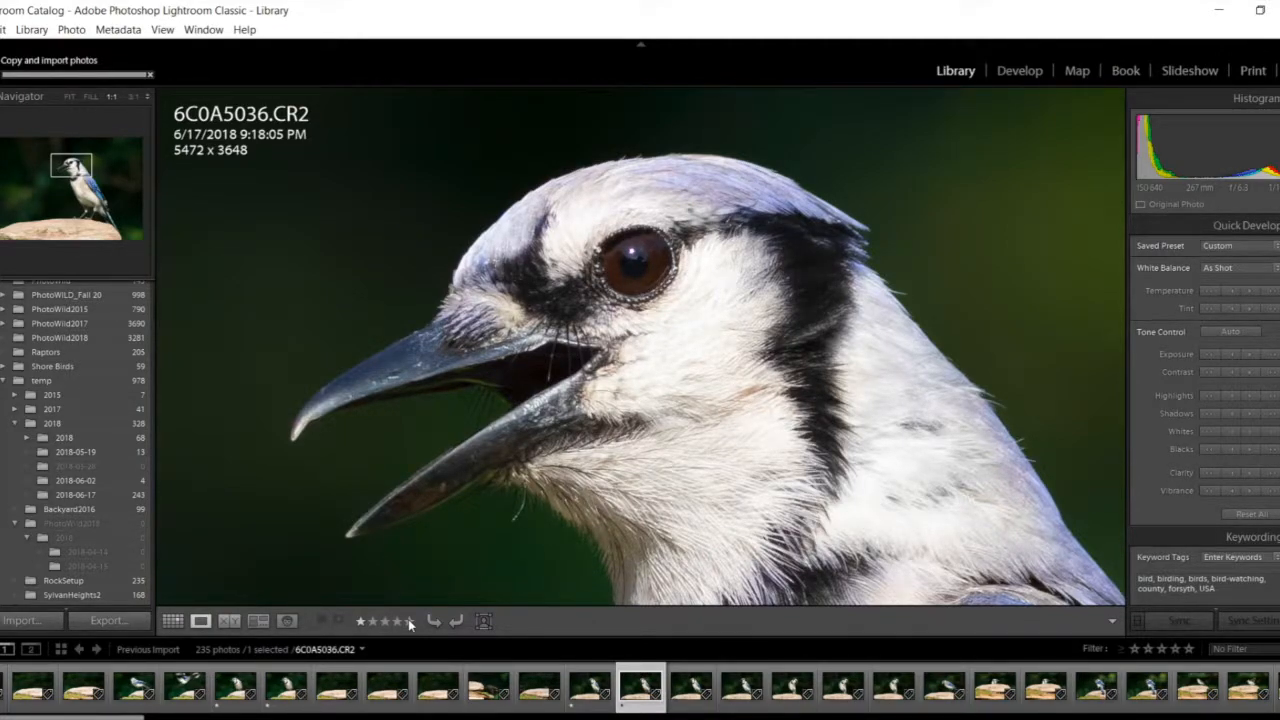
- Compare photos 6C0A5037 to 6C0A5040 at 1:1, rating 6C0A5037, 6C0A5039 and 6C0A5040 one star and leaving 6C0A5038 unrated
{"action": "key", "text": "Right"}
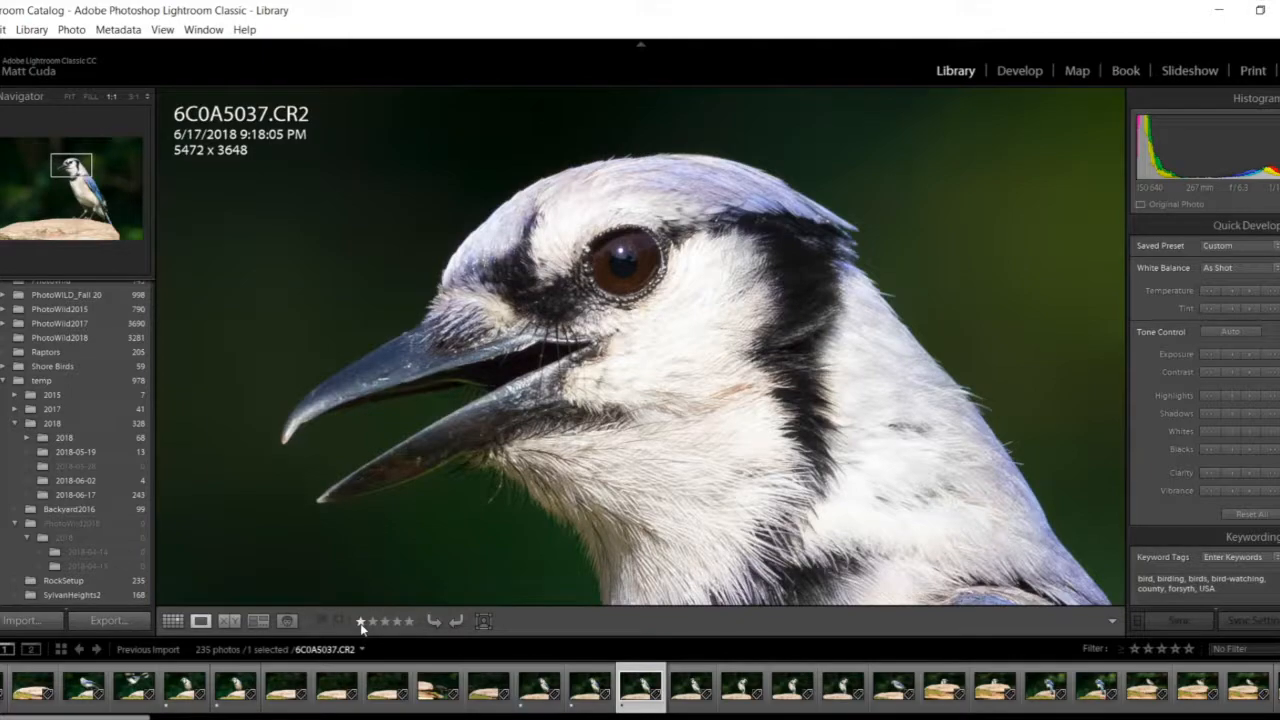
{"action": "key", "text": "Right"}
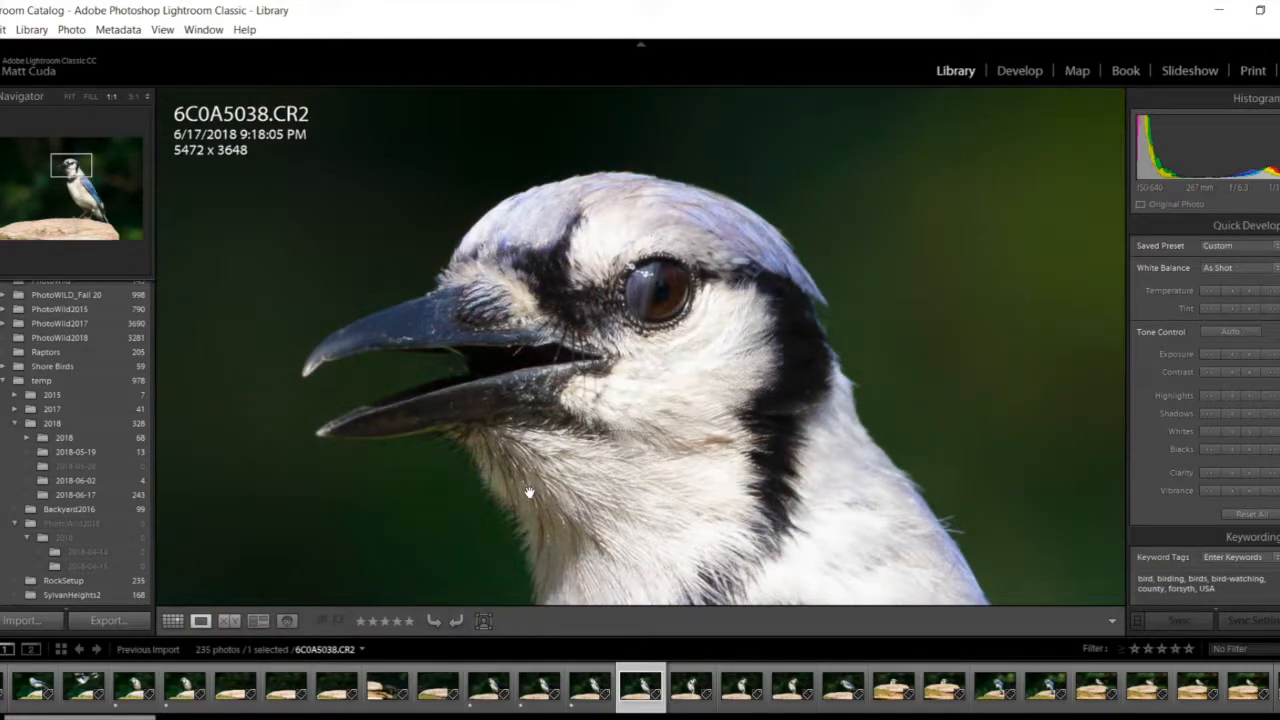
{"action": "key", "text": "Right"}
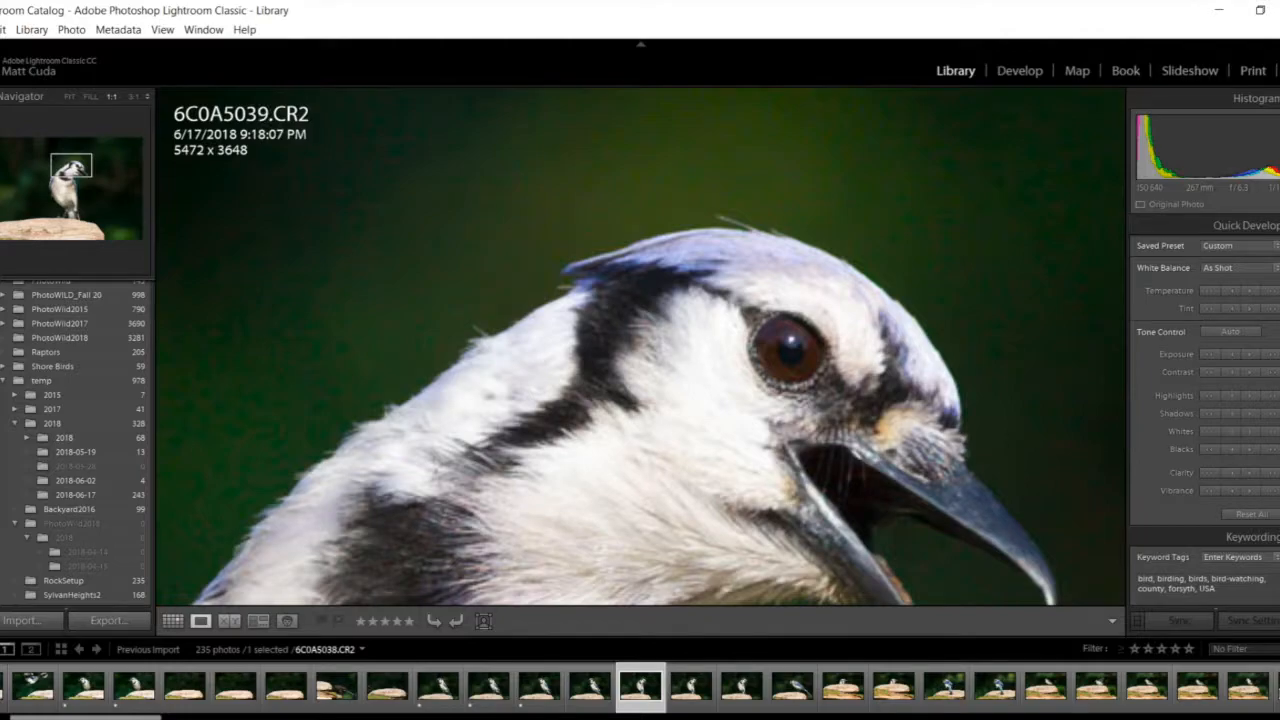
{"action": "left_click_drag", "start_coordinate": [720, 354], "coordinate": [651, 280]}
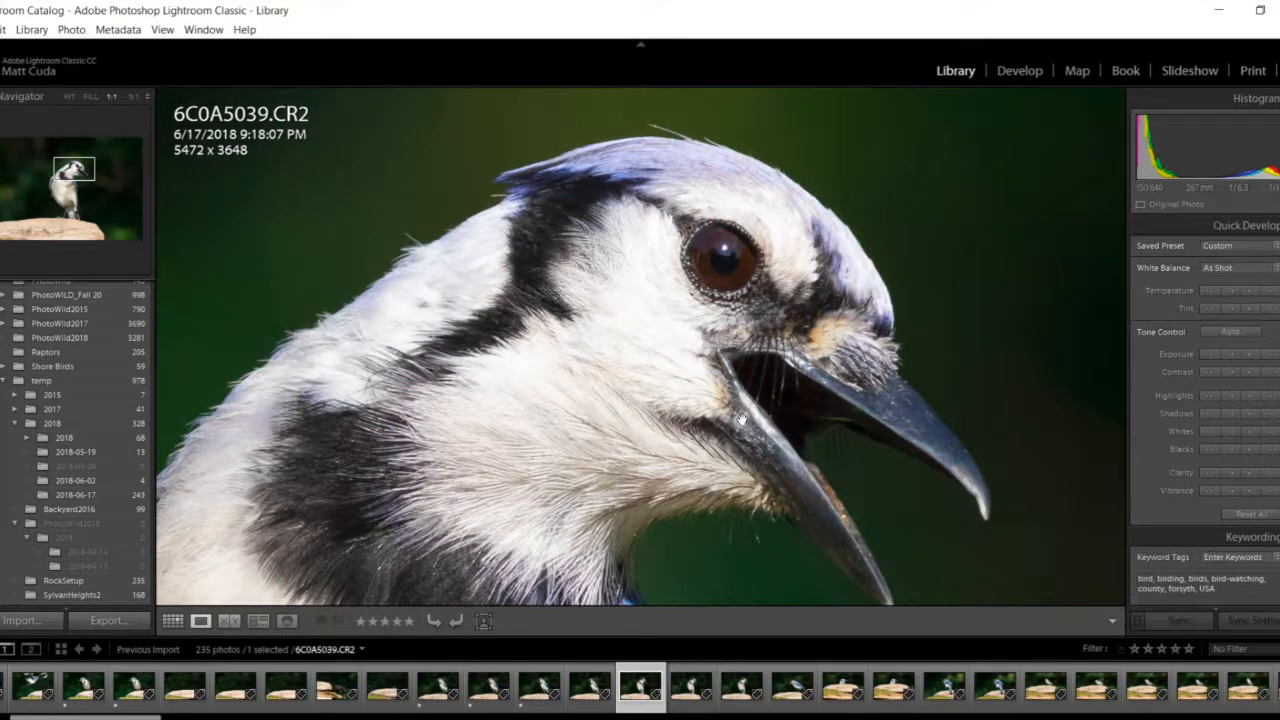
{"action": "left_click", "coordinate": [361, 620]}
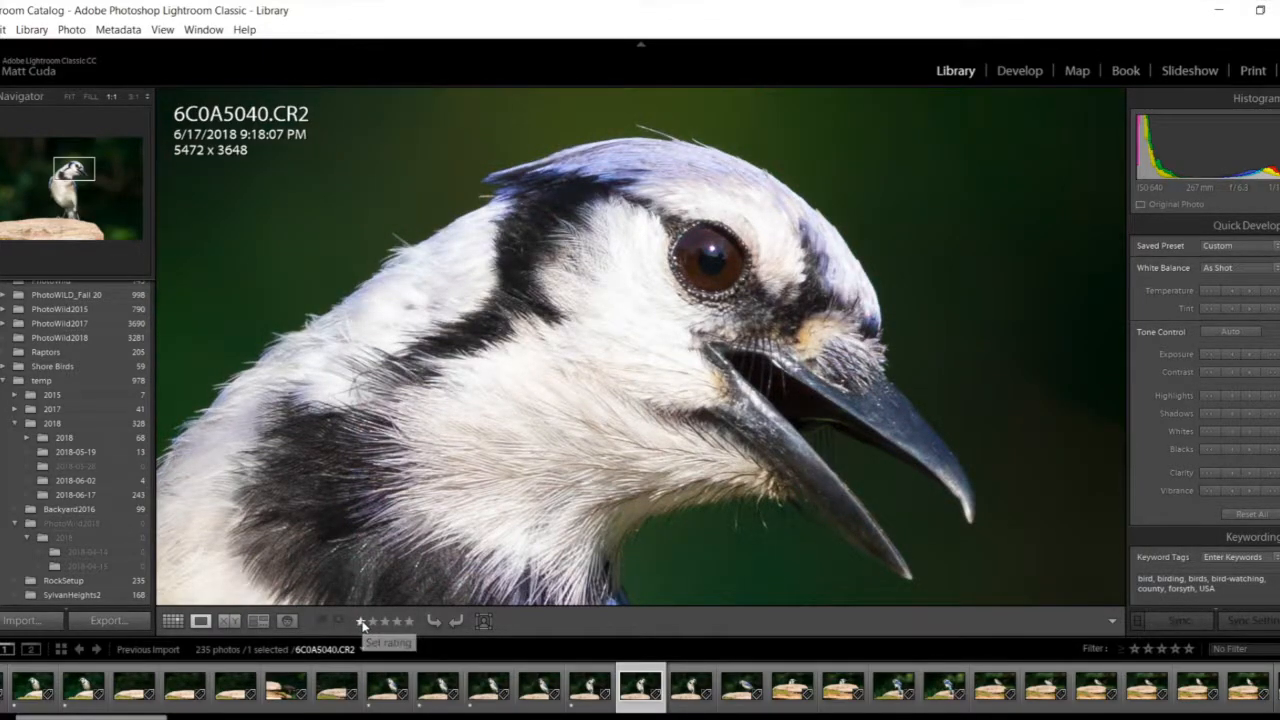
- Return to the grid and review the titmouse, blue jay and cardinal photos from thumbnail 22 to thumbnail 54
{"action": "left_click", "coordinate": [173, 621]}
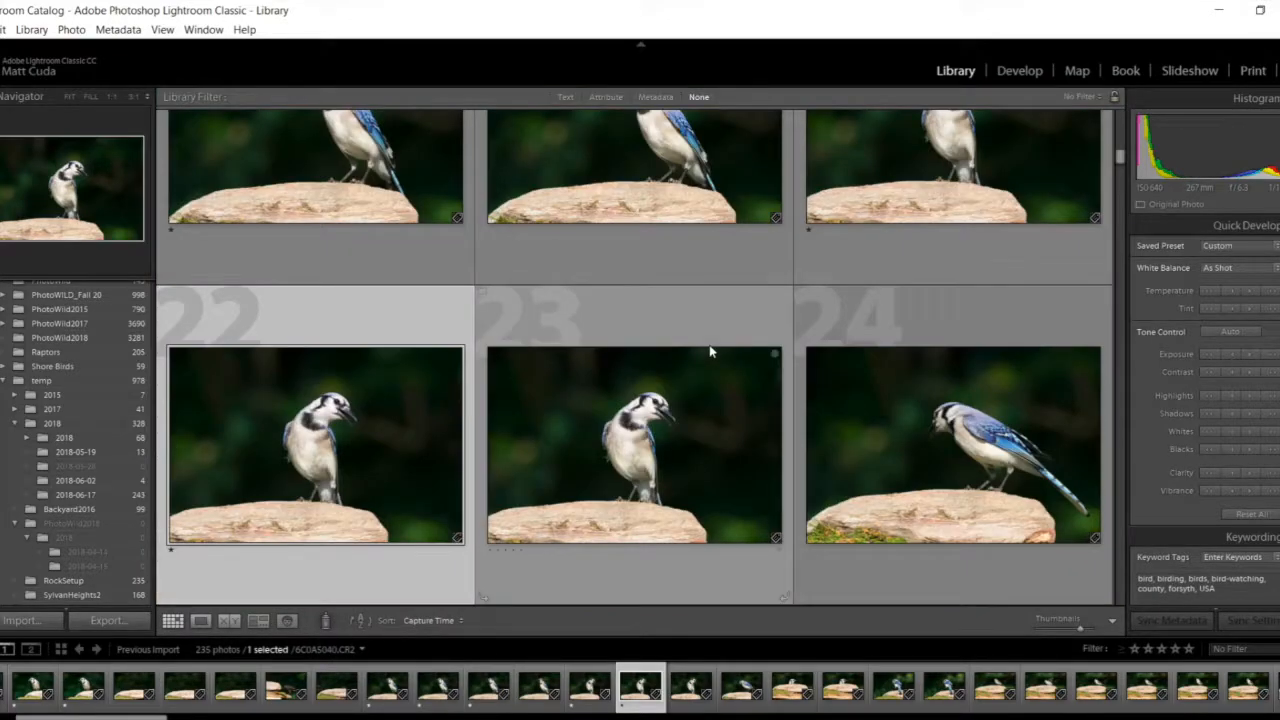
{"action": "scroll", "coordinate": [707, 353], "scroll_direction": "down", "scroll_amount": 5}
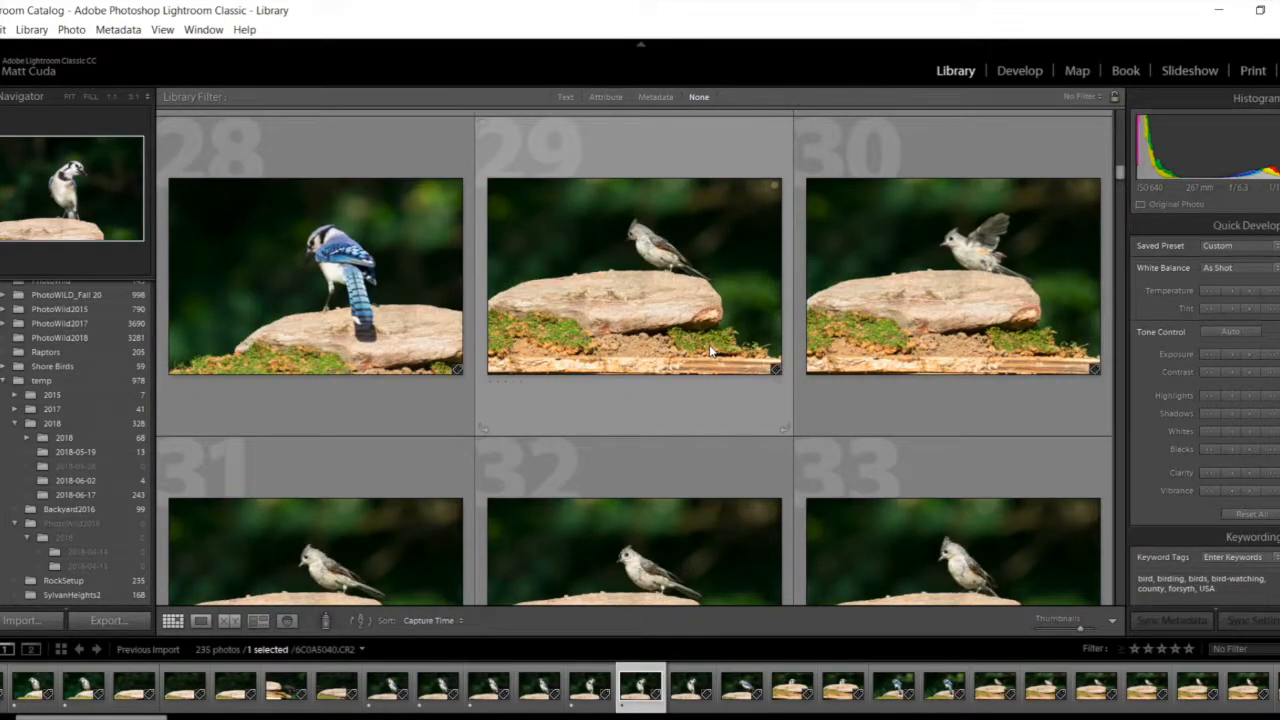
{"action": "scroll", "coordinate": [711, 350], "scroll_direction": "down", "scroll_amount": 5}
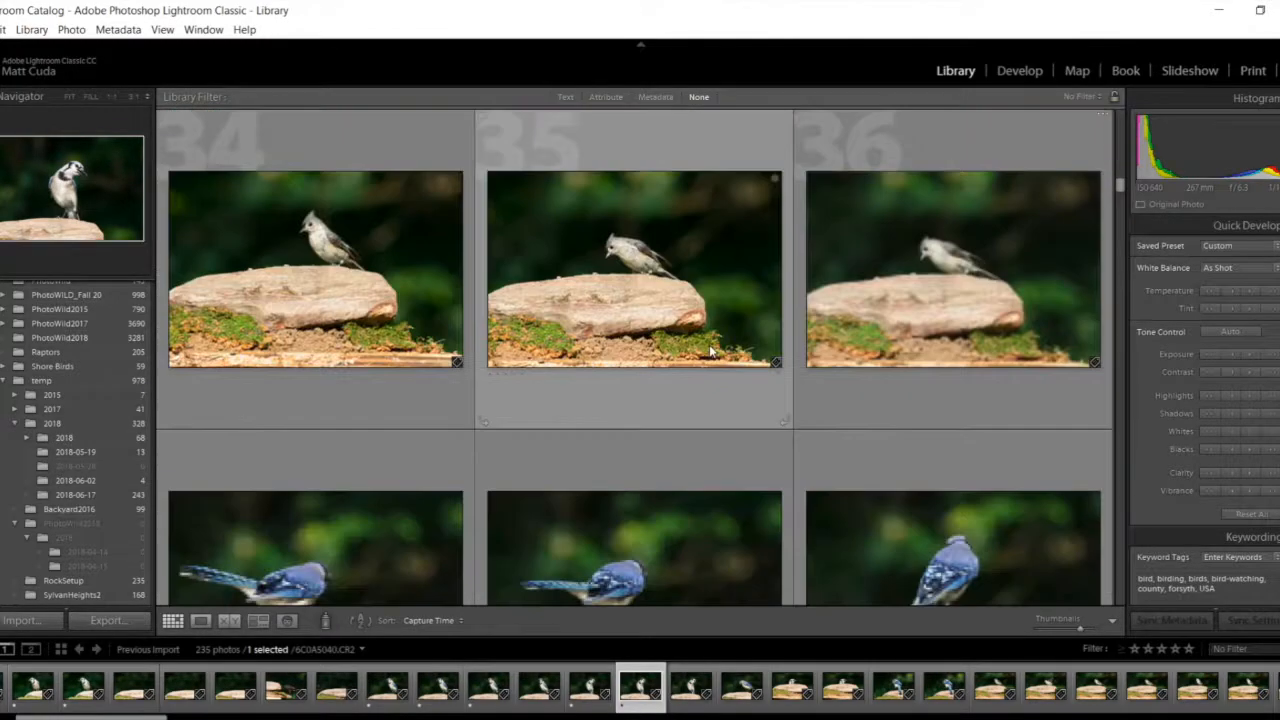
{"action": "scroll", "coordinate": [711, 352], "scroll_direction": "down", "scroll_amount": 4}
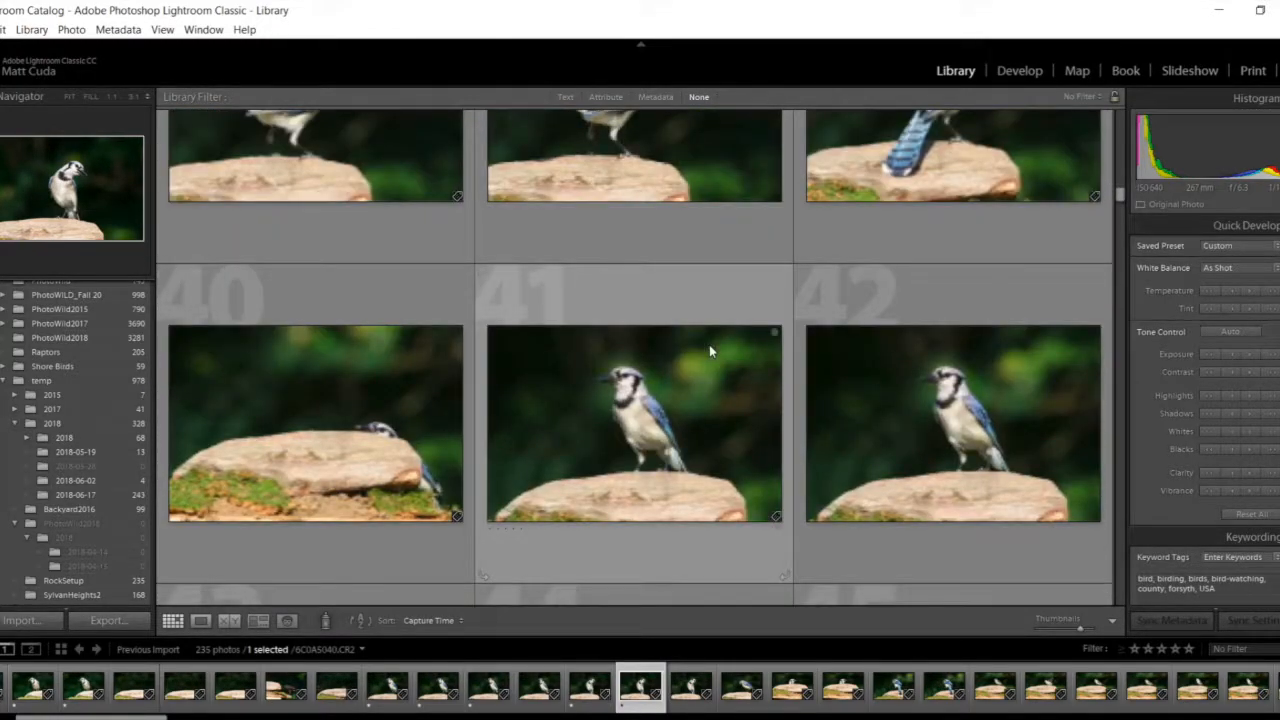
{"action": "scroll", "coordinate": [709, 344], "scroll_direction": "up", "scroll_amount": 2}
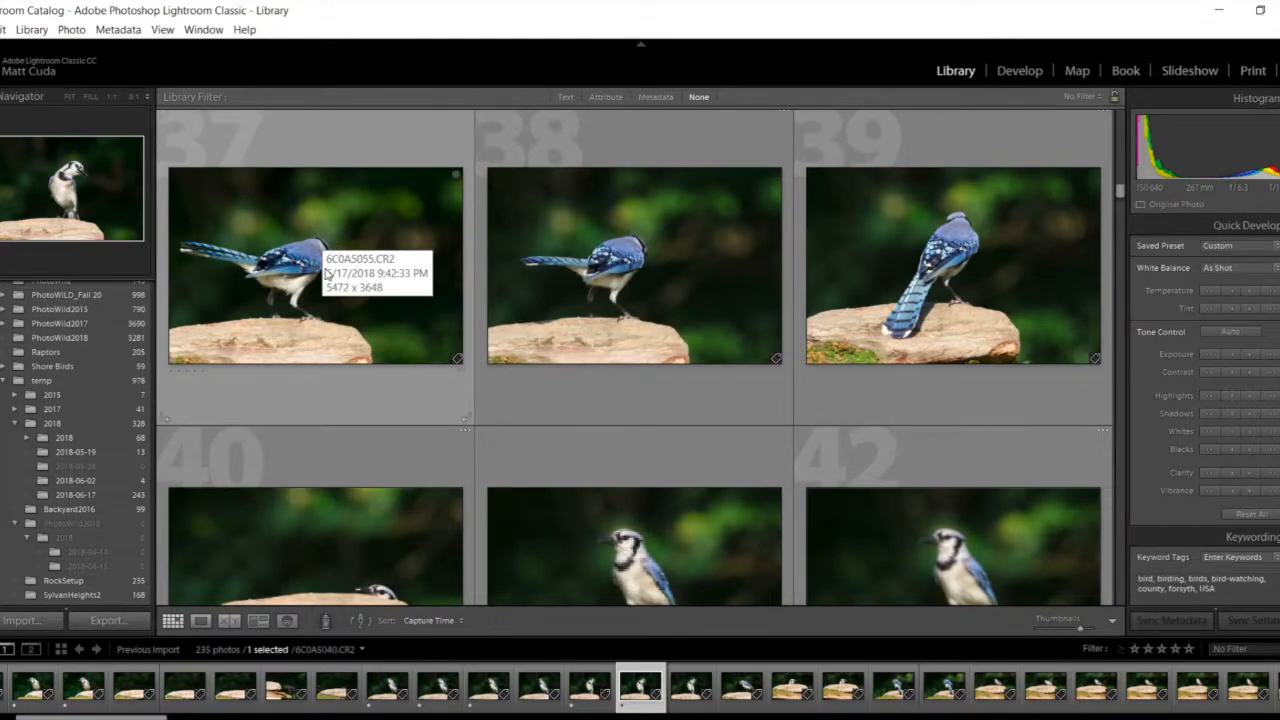
{"action": "scroll", "coordinate": [818, 366], "scroll_direction": "down", "scroll_amount": 2}
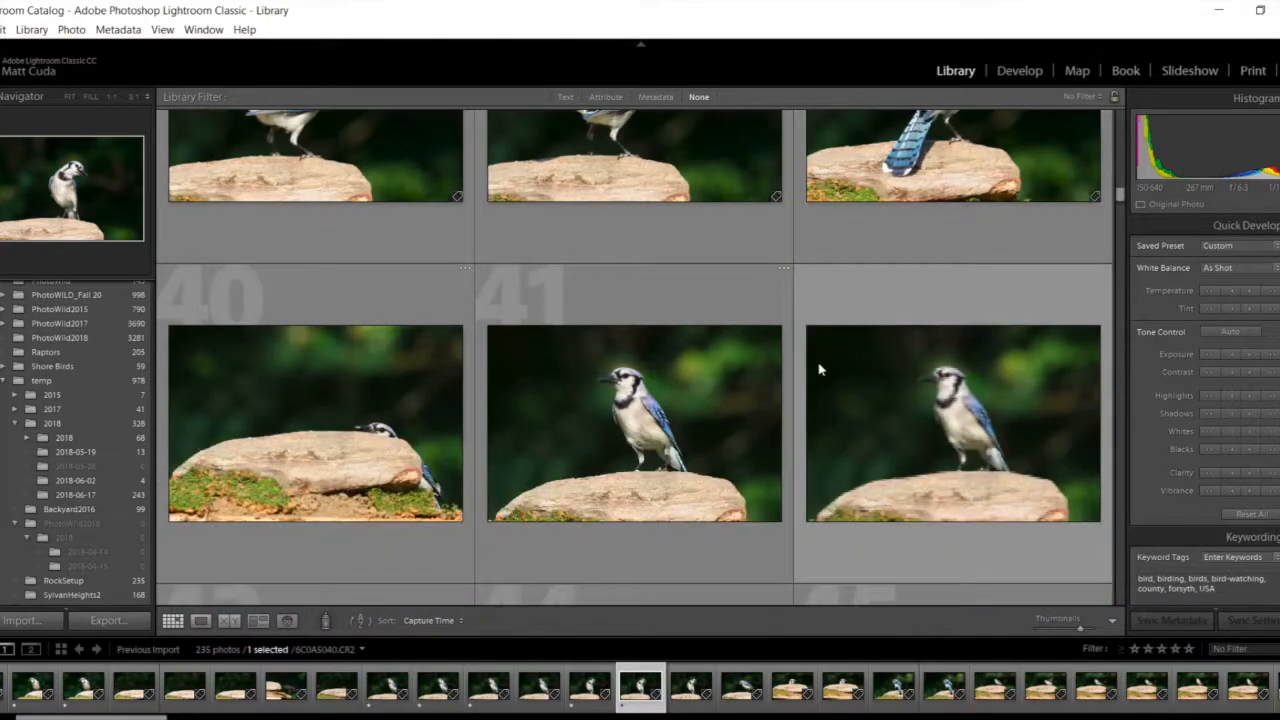
{"action": "scroll", "coordinate": [818, 370], "scroll_direction": "down", "scroll_amount": 6}
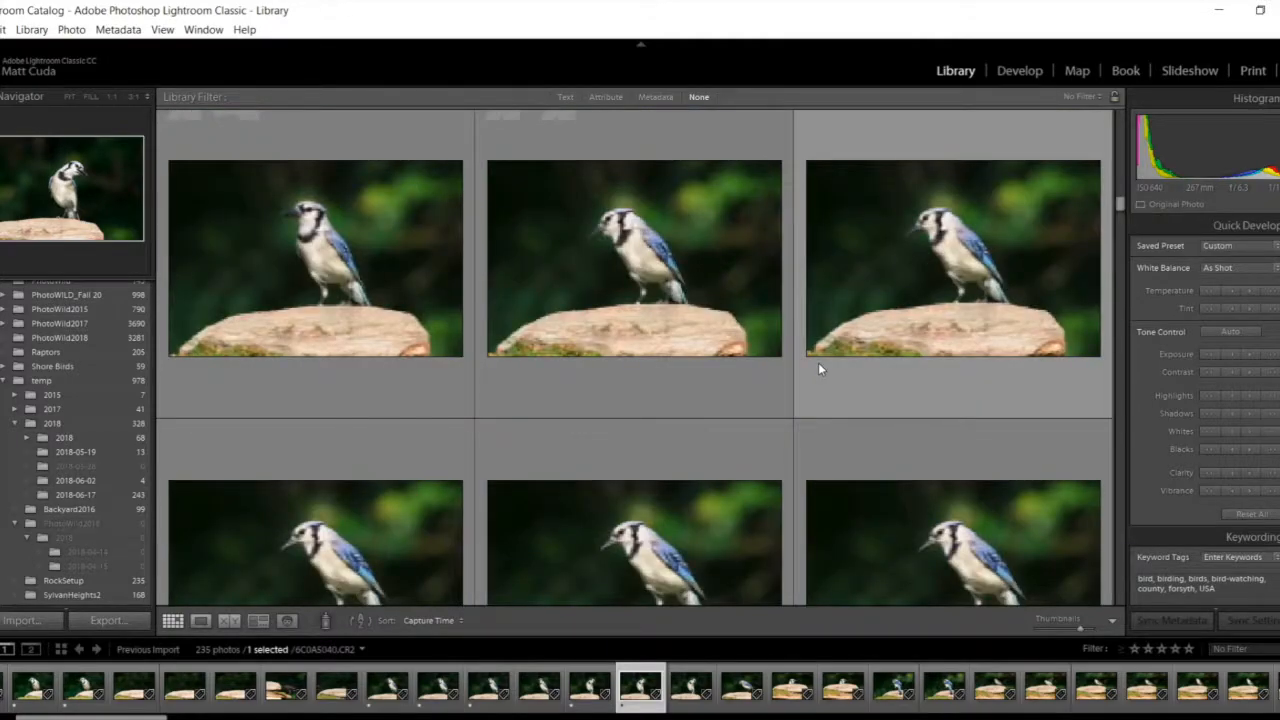
{"action": "scroll", "coordinate": [818, 370], "scroll_direction": "down", "scroll_amount": 2}
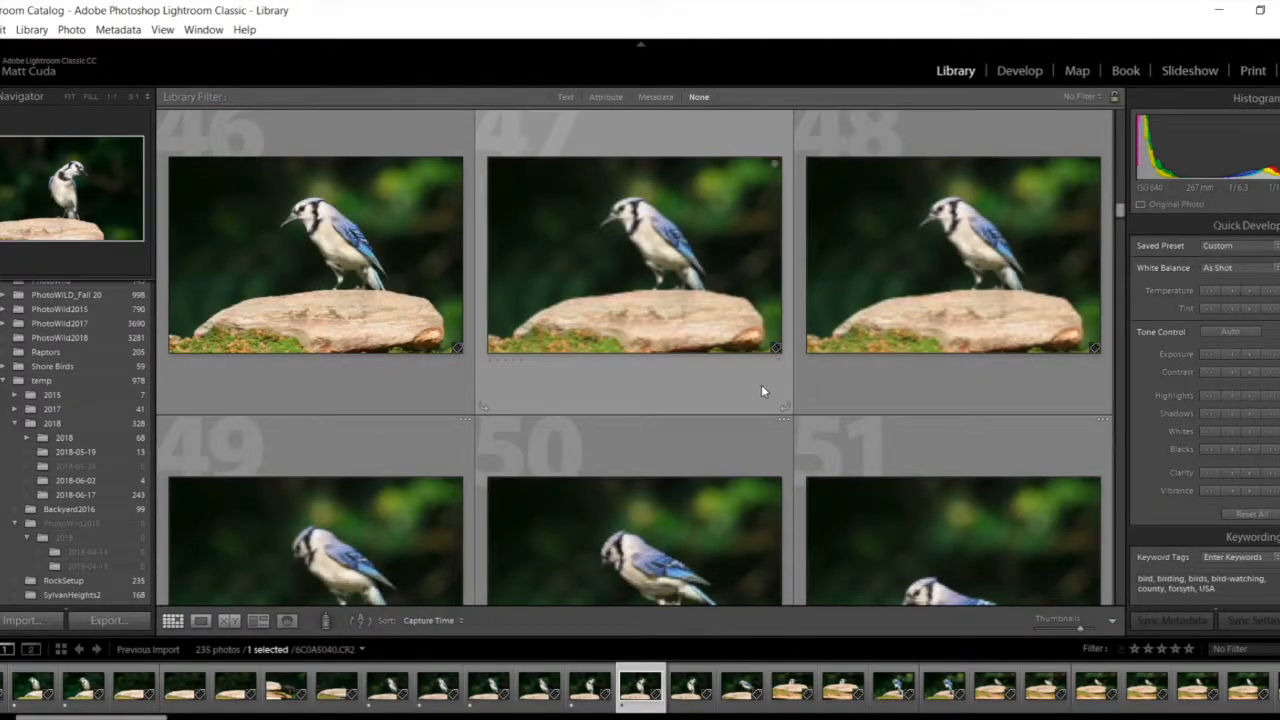
{"action": "scroll", "coordinate": [761, 390], "scroll_direction": "down", "scroll_amount": 3}
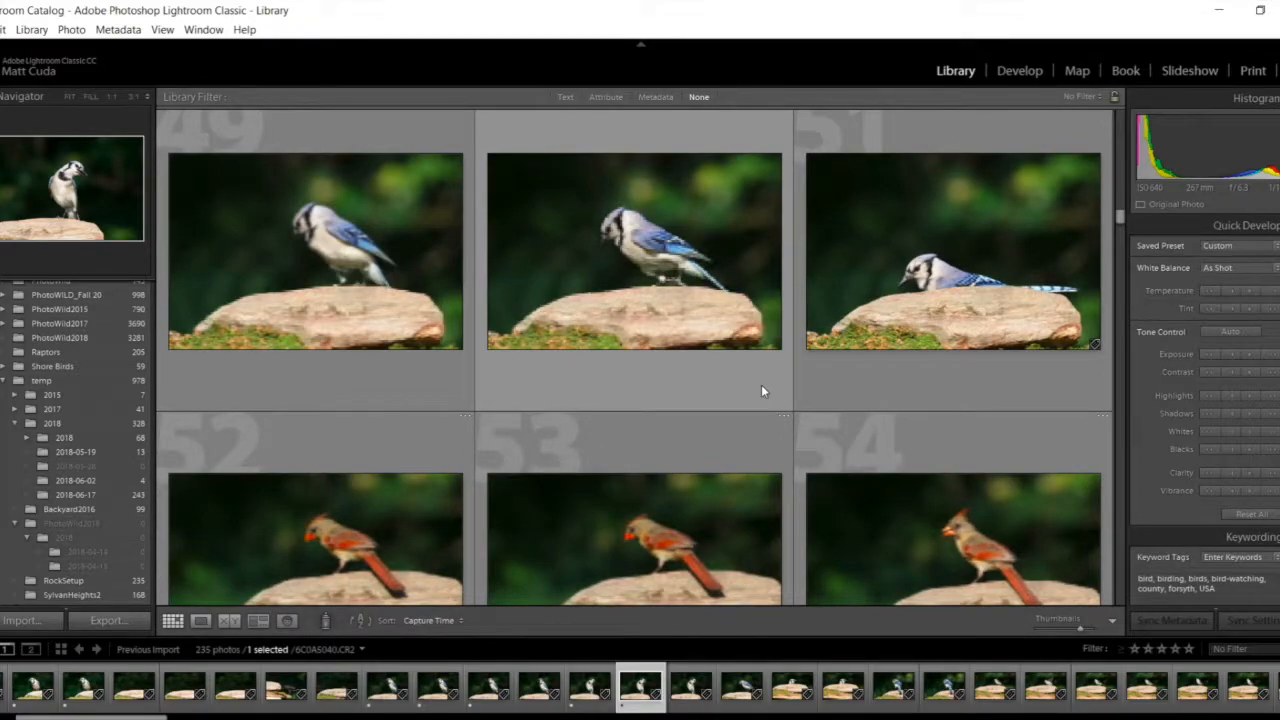
{"action": "scroll", "coordinate": [761, 391], "scroll_direction": "down", "scroll_amount": 2}
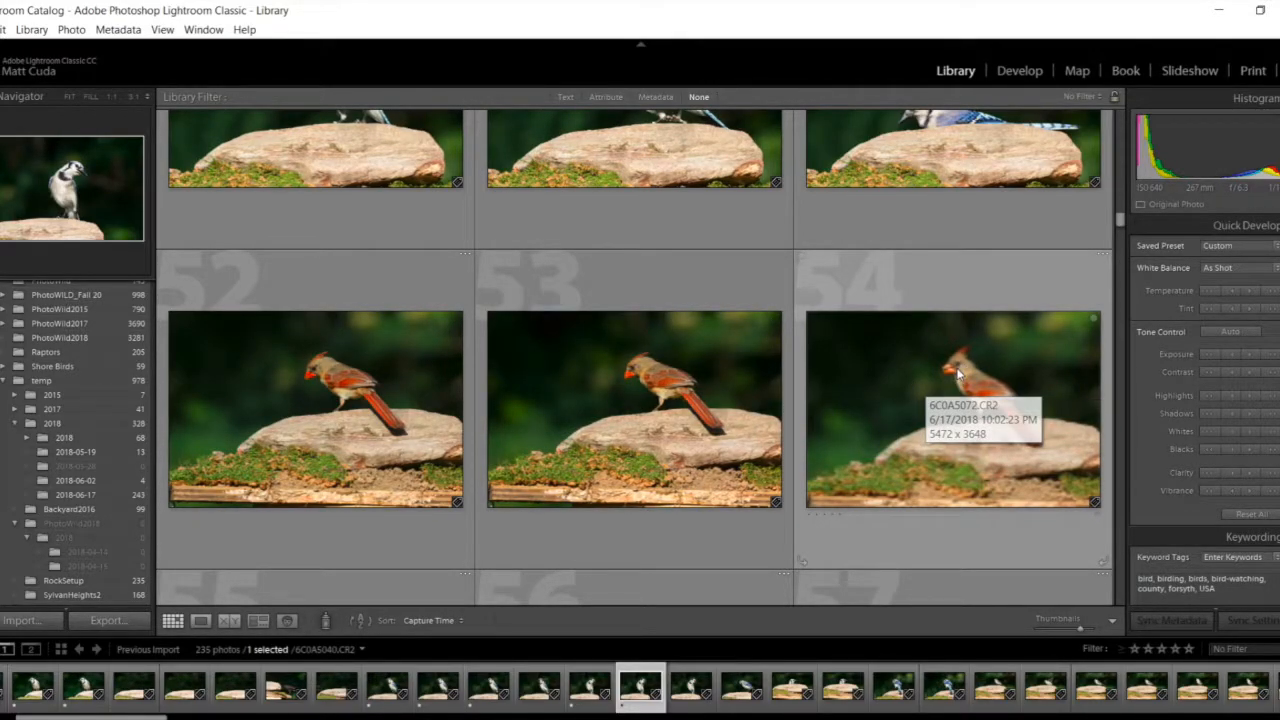
- Open cardinal photo 6C0A5072 at 1:1 and examine the bird's head, wing and underside
{"action": "left_click", "coordinate": [958, 371]}
{"action": "key", "text": "z"}
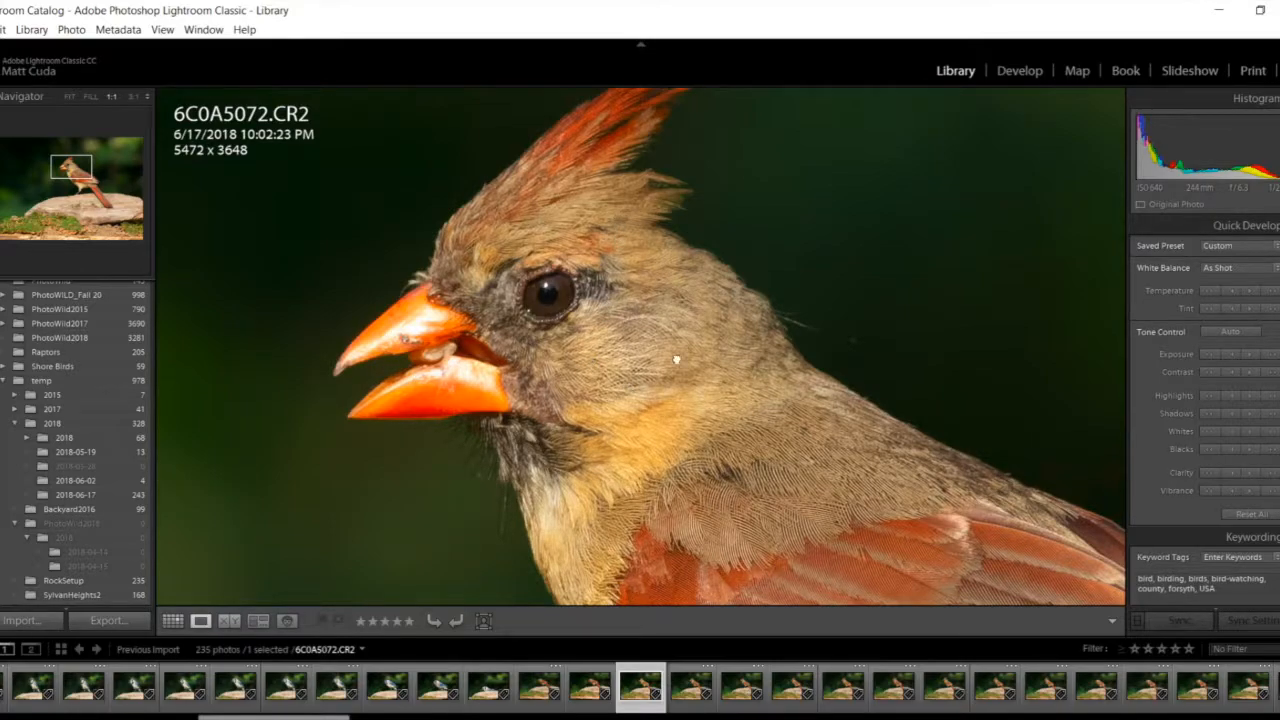
{"action": "scroll", "coordinate": [717, 440], "scroll_direction": "down", "scroll_amount": 5}
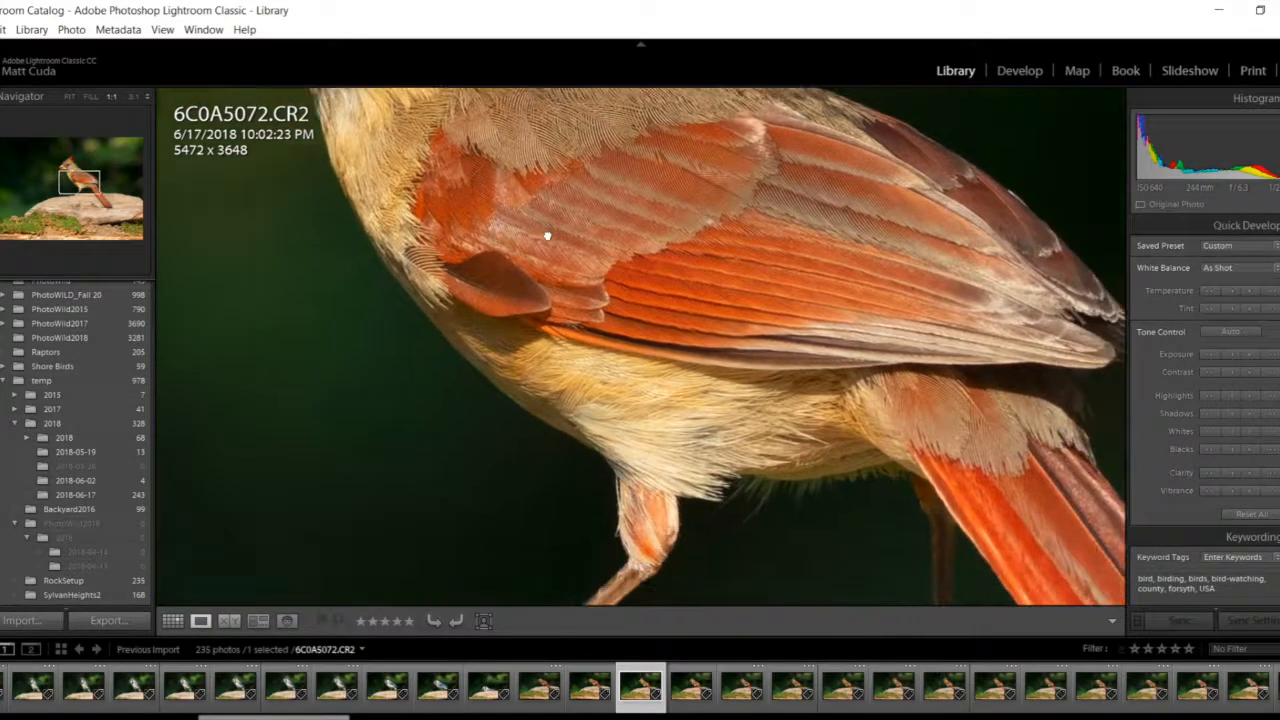
- Examine the foreground of cardinal photo 6C0A5072 at 1:1, rate the photo one star and return to the grid
{"action": "scroll", "coordinate": [725, 317], "scroll_direction": "down", "scroll_amount": 4}
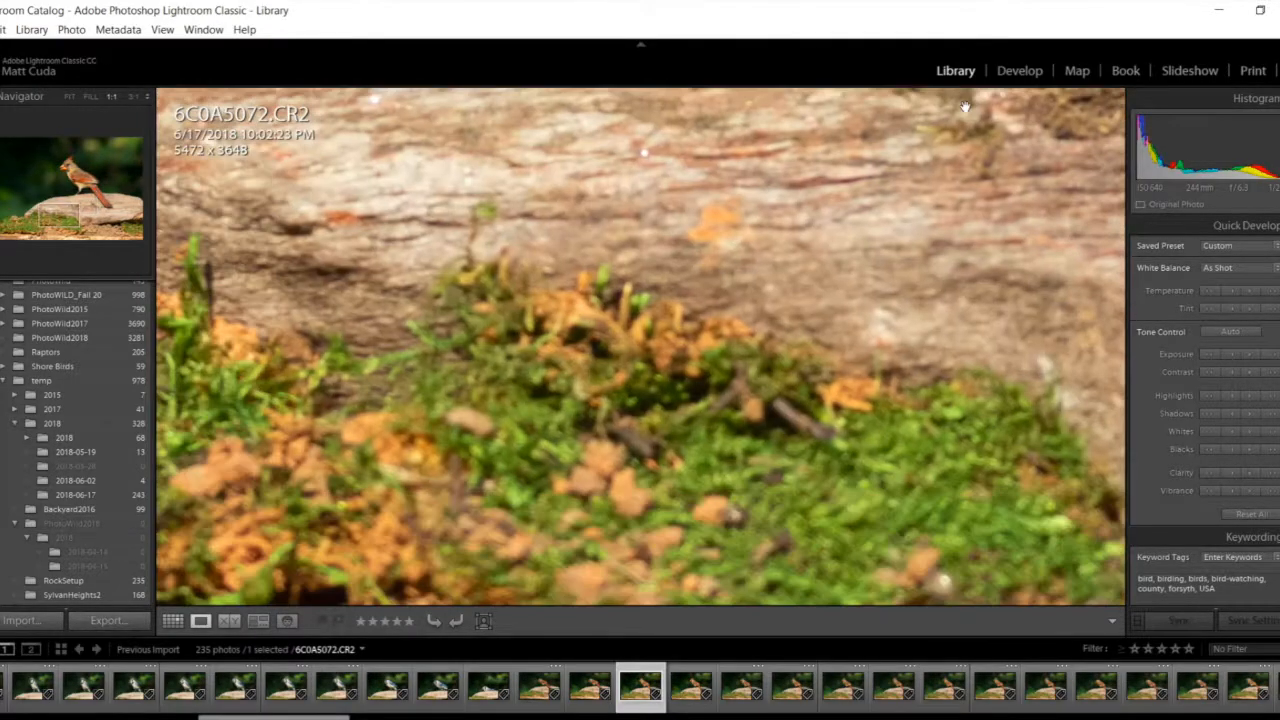
{"action": "left_click", "coordinate": [789, 219]}
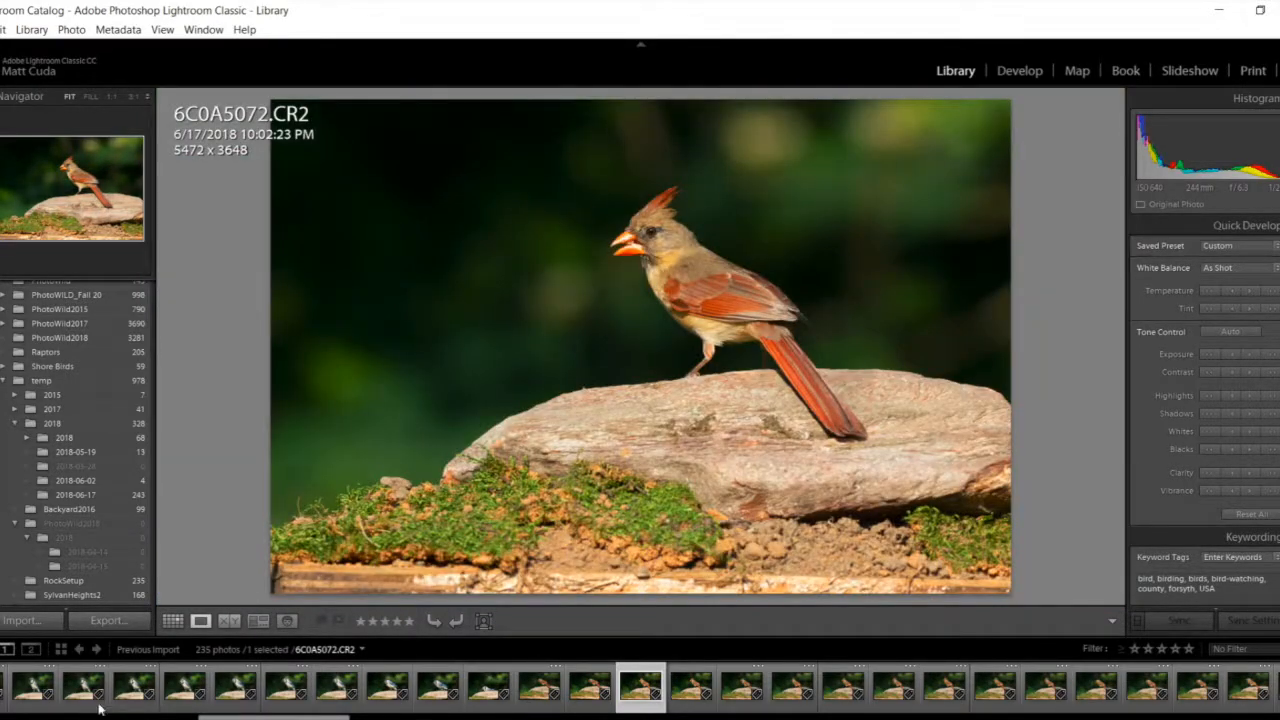
{"action": "left_click", "coordinate": [172, 621]}
- Enlarge the grid thumbnails so that two photos fit in each row
{"action": "scroll", "coordinate": [599, 445], "scroll_direction": "down", "scroll_amount": 5}
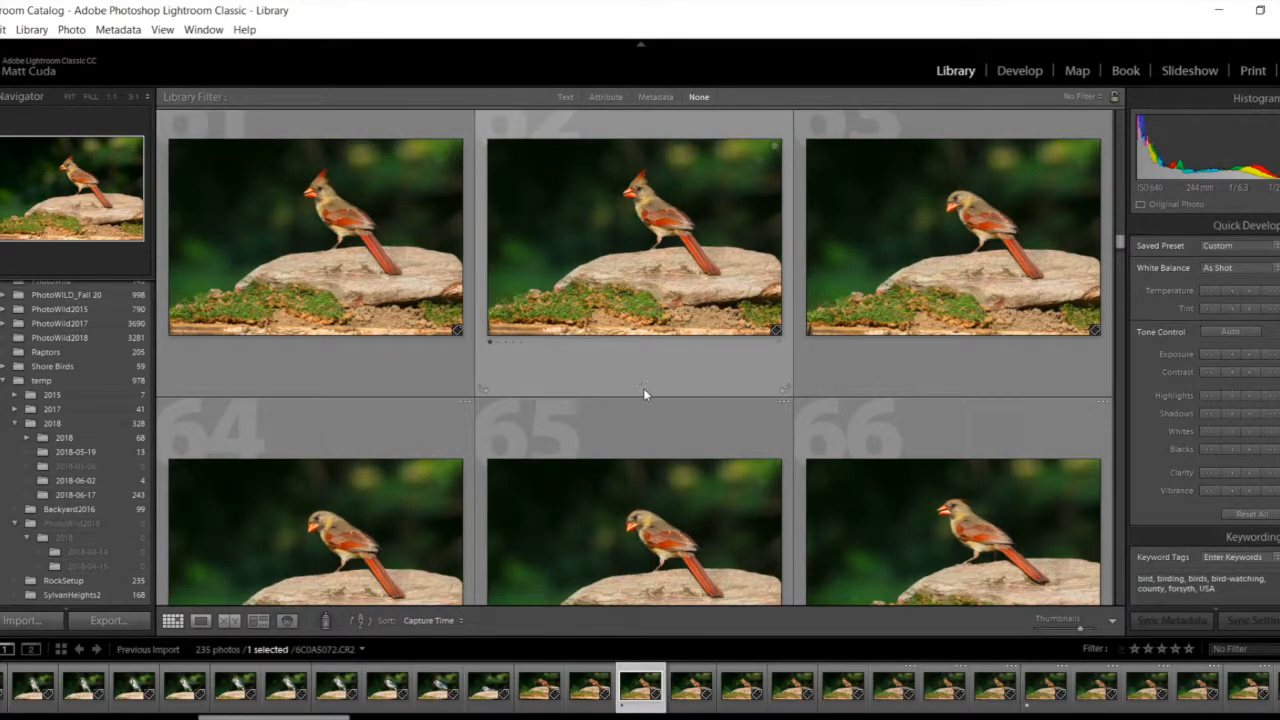
{"action": "scroll", "coordinate": [658, 390], "scroll_direction": "down", "scroll_amount": 2}
{"action": "scroll", "coordinate": [572, 380], "scroll_direction": "up", "scroll_amount": 2}
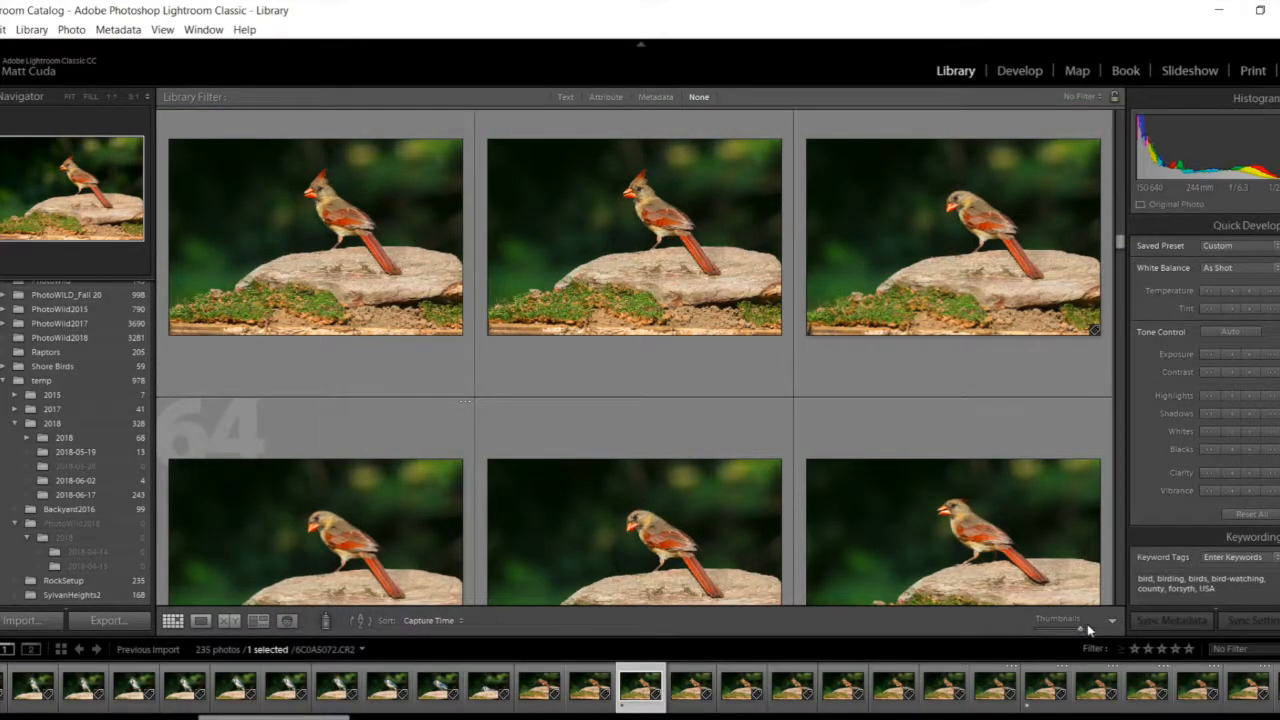
{"action": "left_click_drag", "start_coordinate": [1080, 632], "coordinate": [1091, 630]}
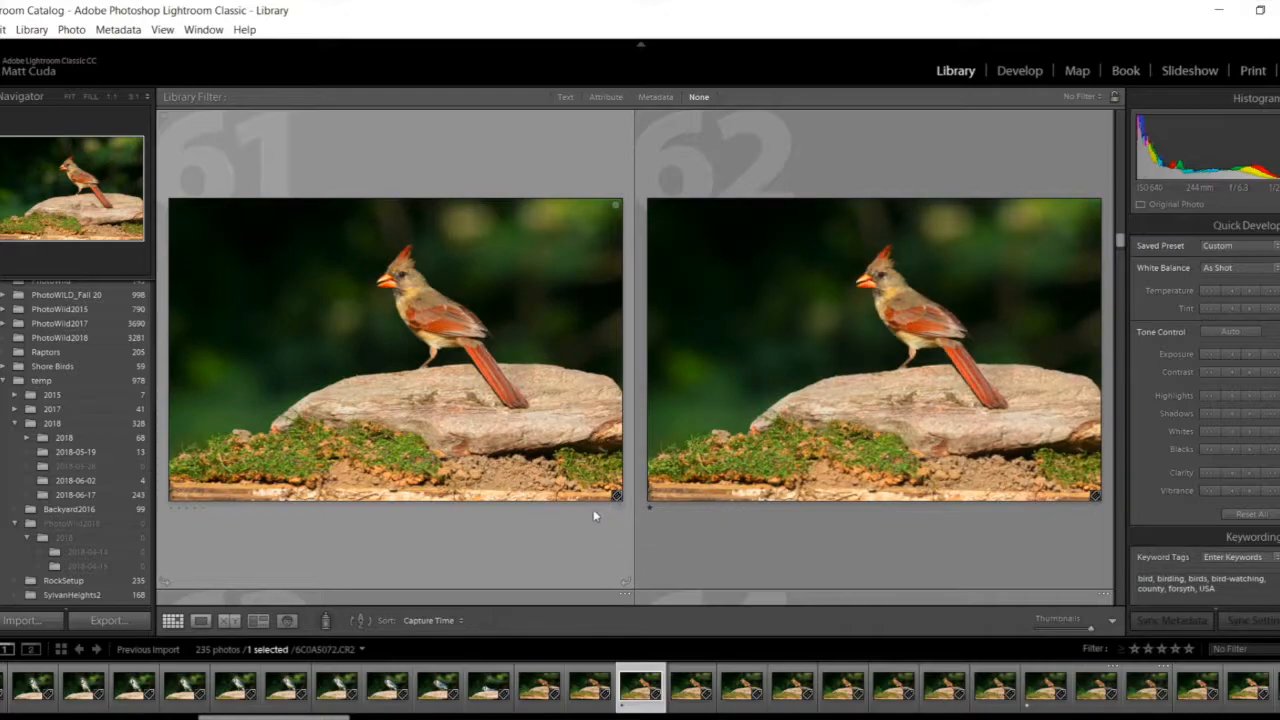
- Review the cardinal photos from thumbnail 63 to thumbnail 90 in the grid and select the in-flight shot 6C0A5108
{"action": "scroll", "coordinate": [594, 500], "scroll_direction": "down", "scroll_amount": 3}
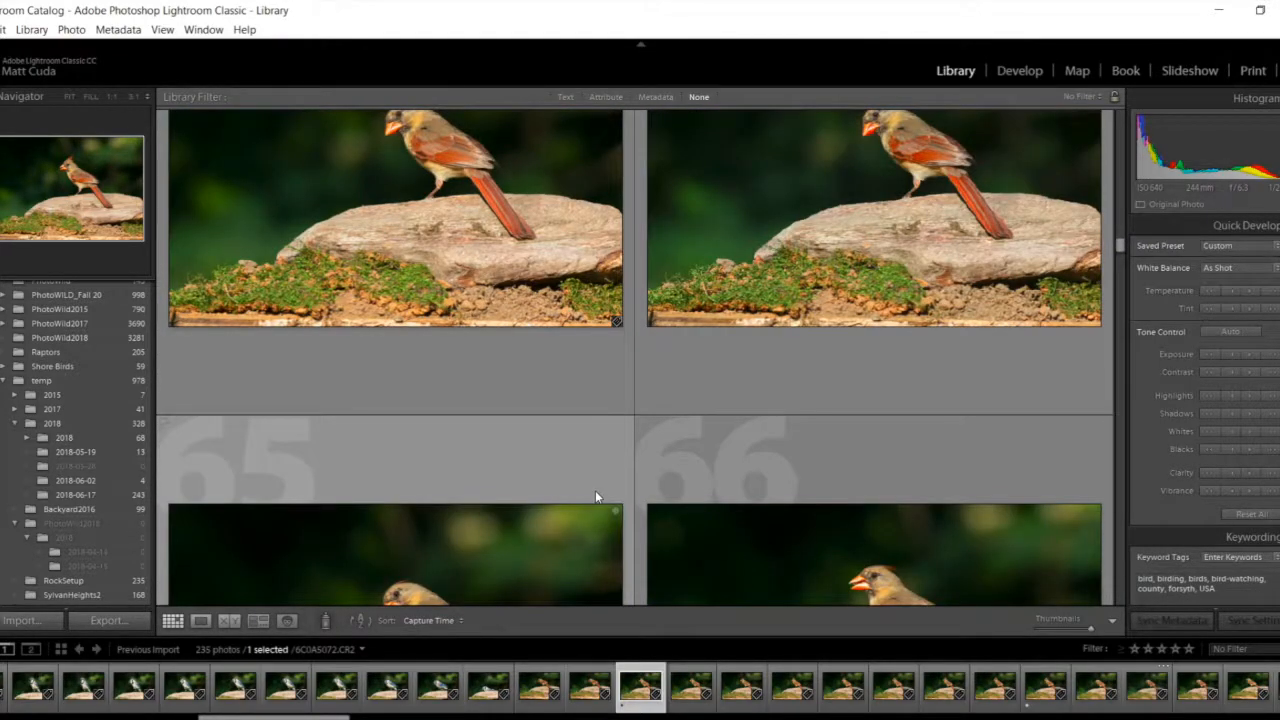
{"action": "scroll", "coordinate": [595, 497], "scroll_direction": "down", "scroll_amount": 5}
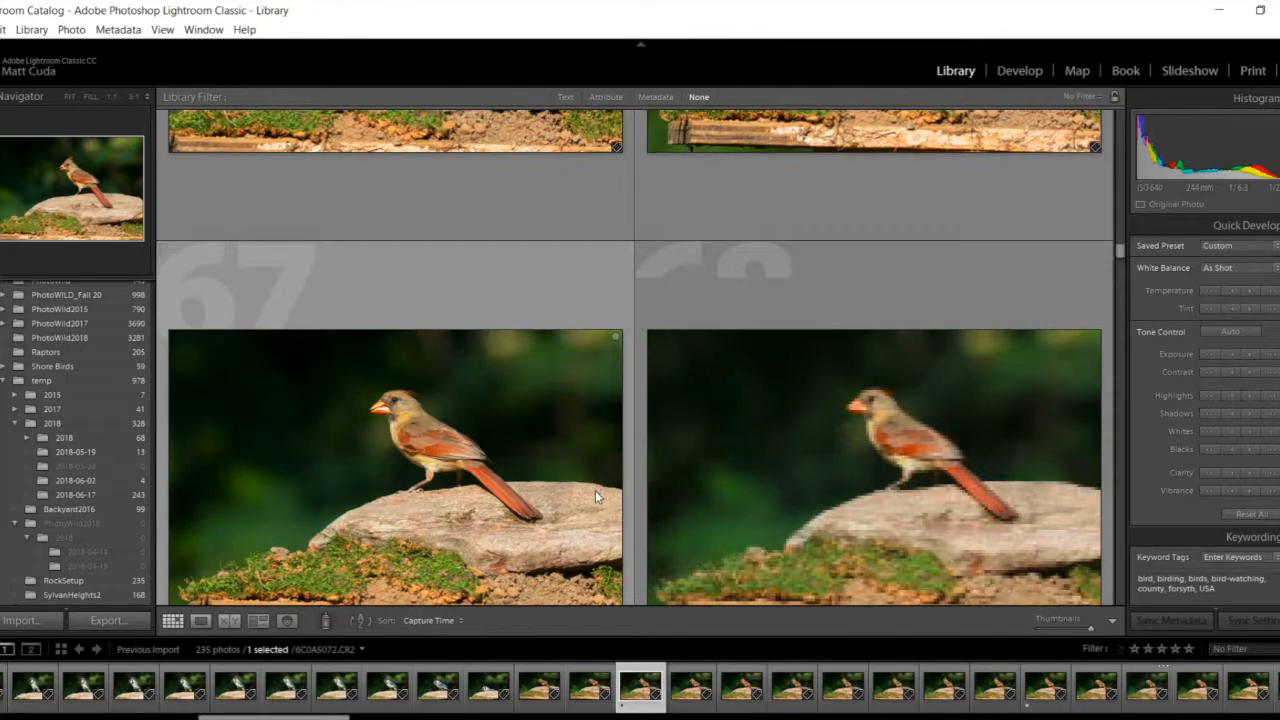
{"action": "scroll", "coordinate": [596, 496], "scroll_direction": "down", "scroll_amount": 5}
{"action": "scroll", "coordinate": [595, 497], "scroll_direction": "down", "scroll_amount": 6}
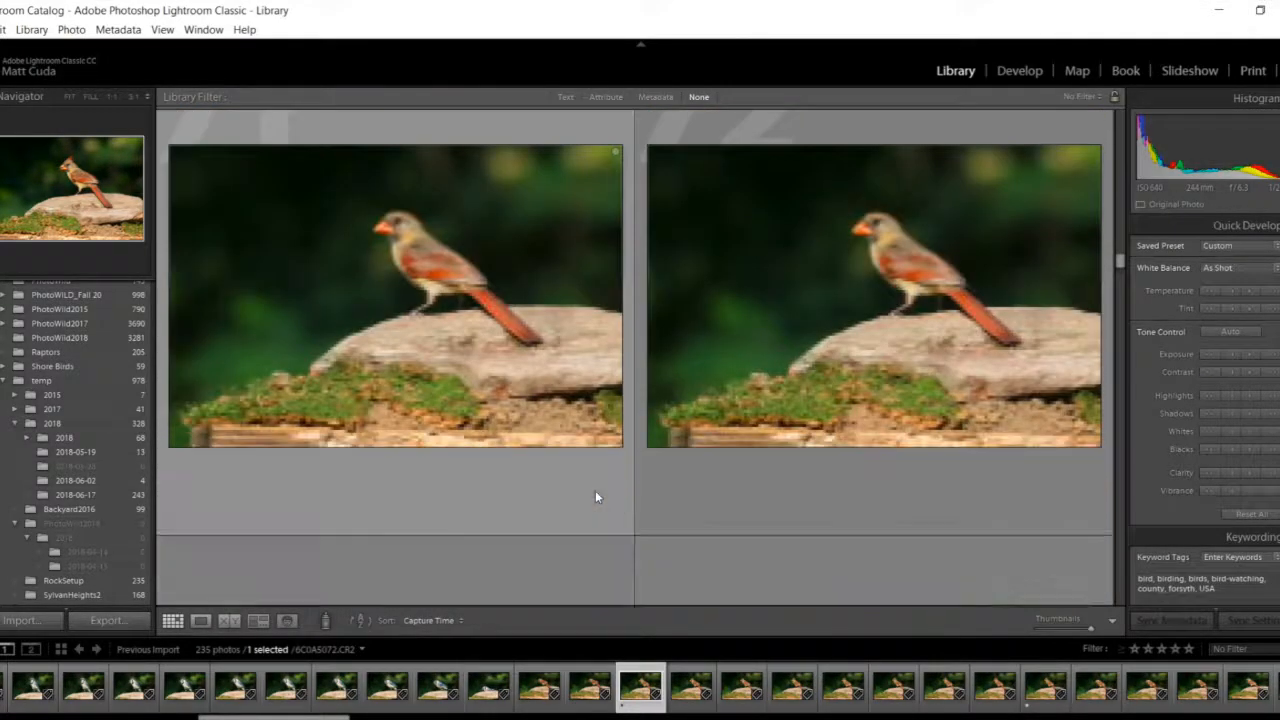
{"action": "scroll", "coordinate": [595, 497], "scroll_direction": "down", "scroll_amount": 3}
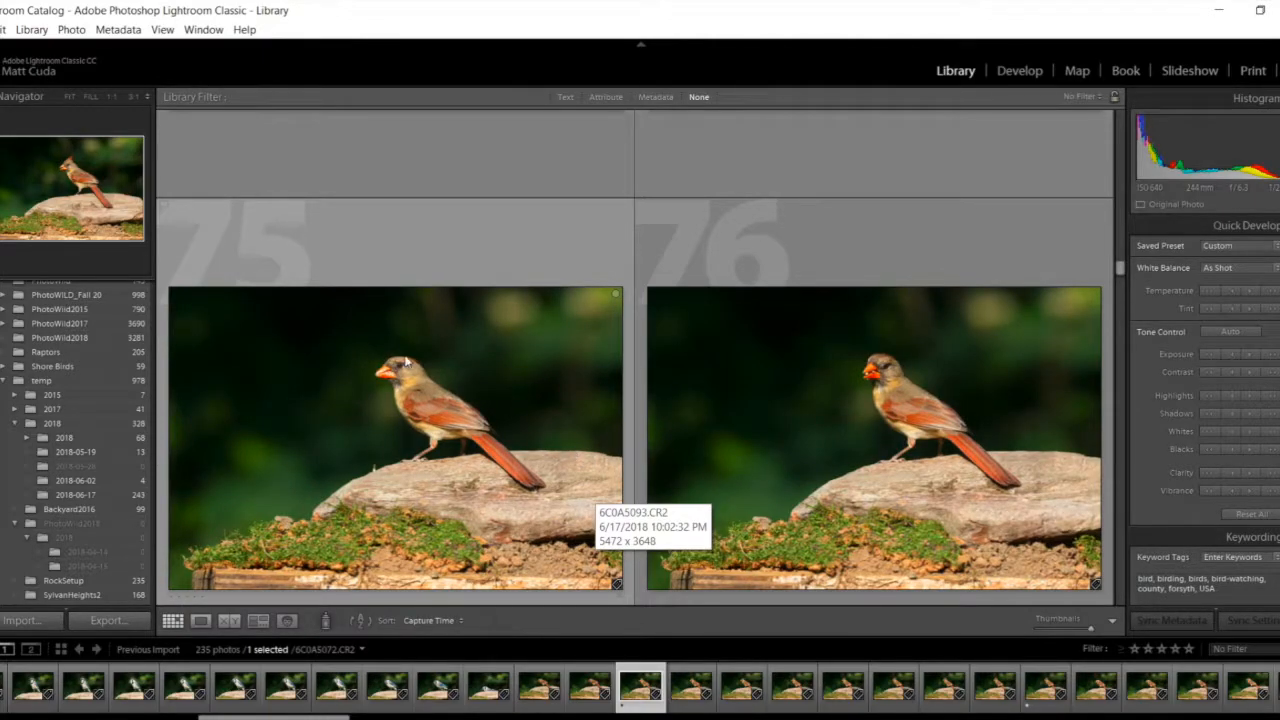
{"action": "scroll", "coordinate": [732, 475], "scroll_direction": "down", "scroll_amount": 5}
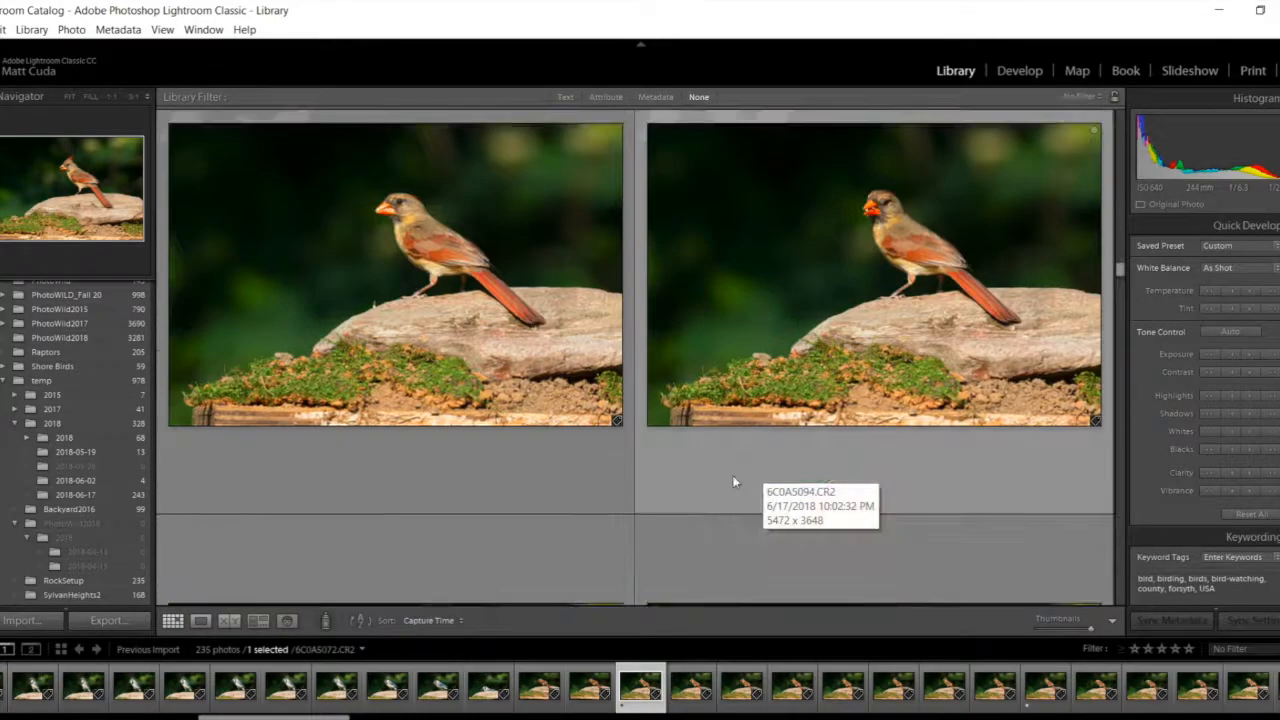
{"action": "scroll", "coordinate": [717, 476], "scroll_direction": "down", "scroll_amount": 10}
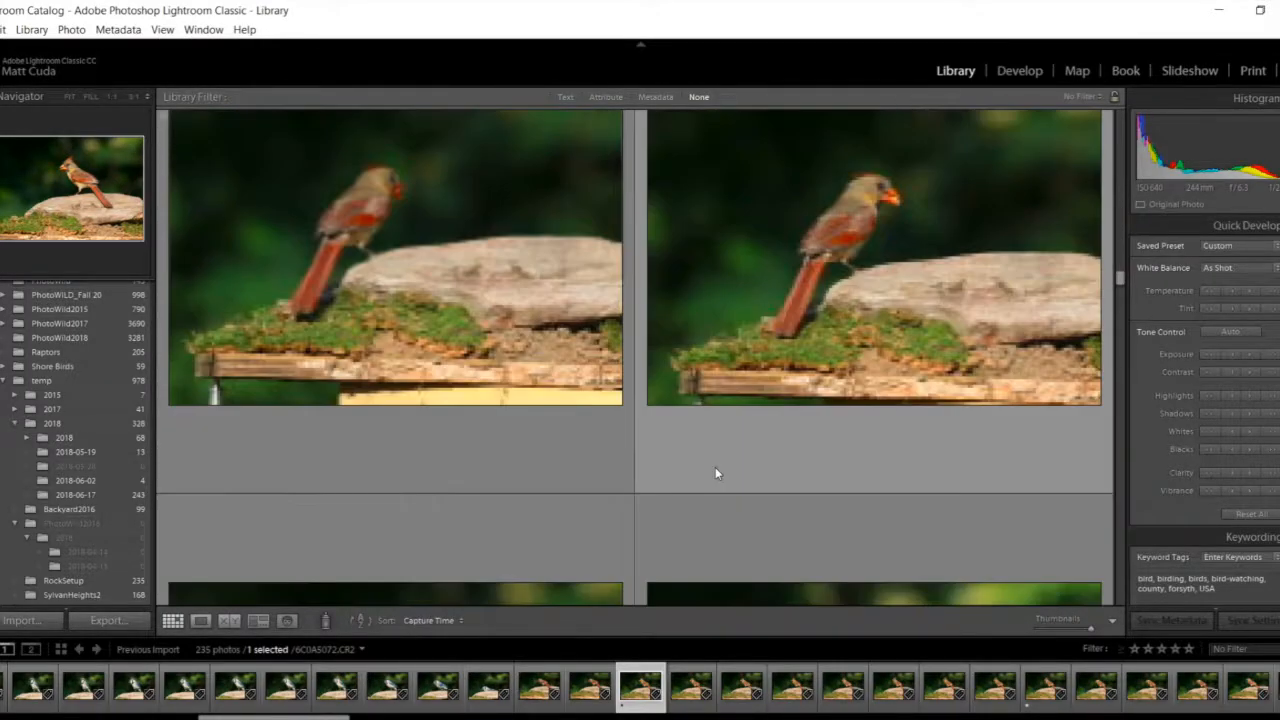
{"action": "scroll", "coordinate": [715, 474], "scroll_direction": "down", "scroll_amount": 3}
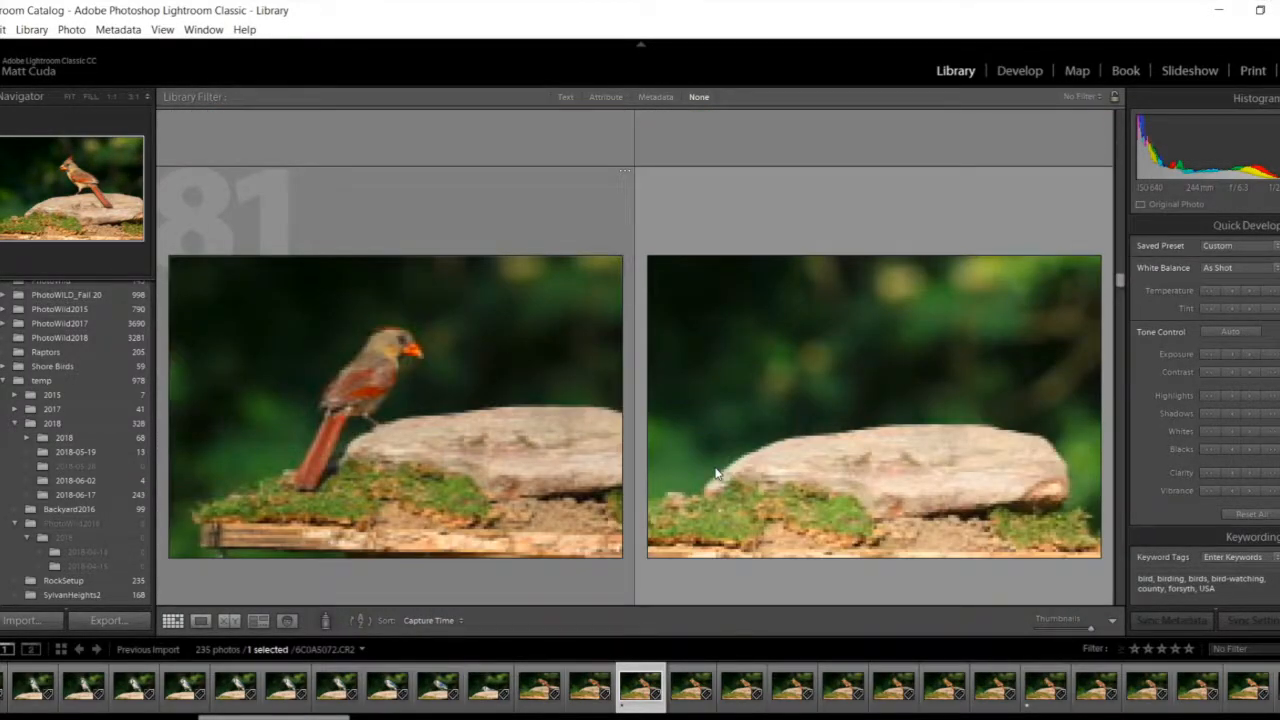
{"action": "scroll", "coordinate": [715, 472], "scroll_direction": "down", "scroll_amount": 20}
{"action": "scroll", "coordinate": [715, 467], "scroll_direction": "down", "scroll_amount": 6}
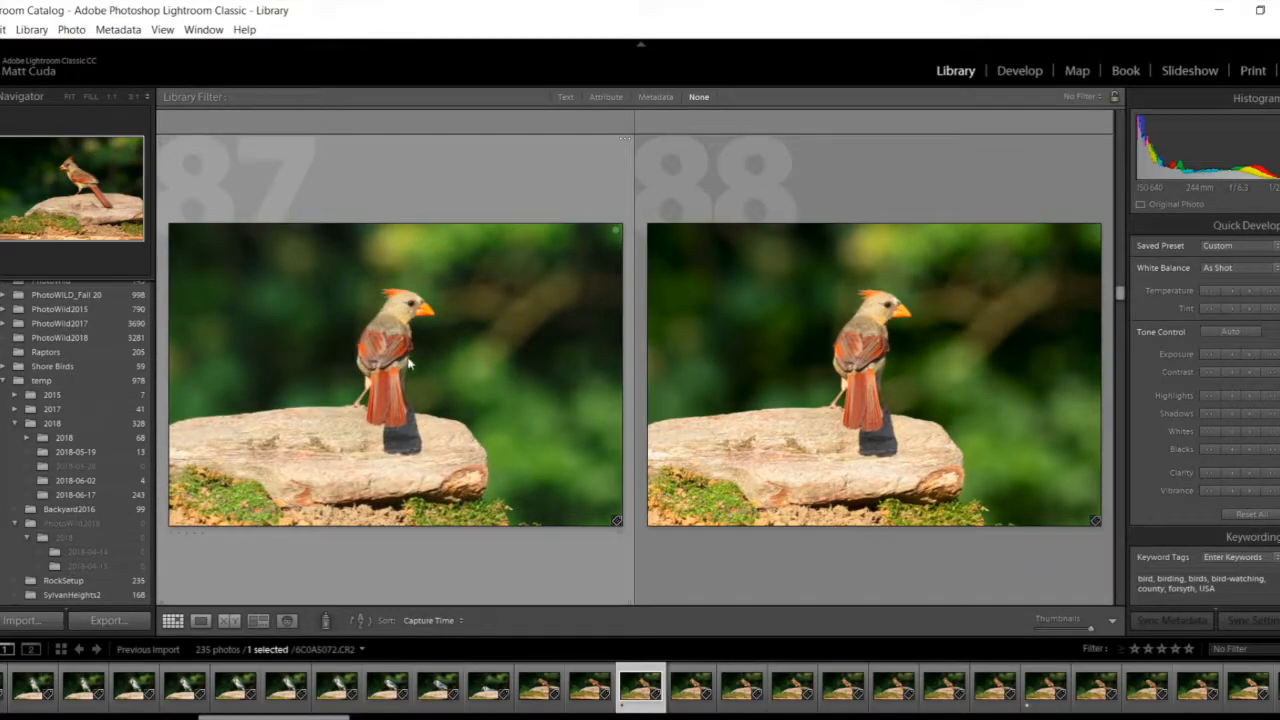
{"action": "scroll", "coordinate": [633, 477], "scroll_direction": "down", "scroll_amount": 2}
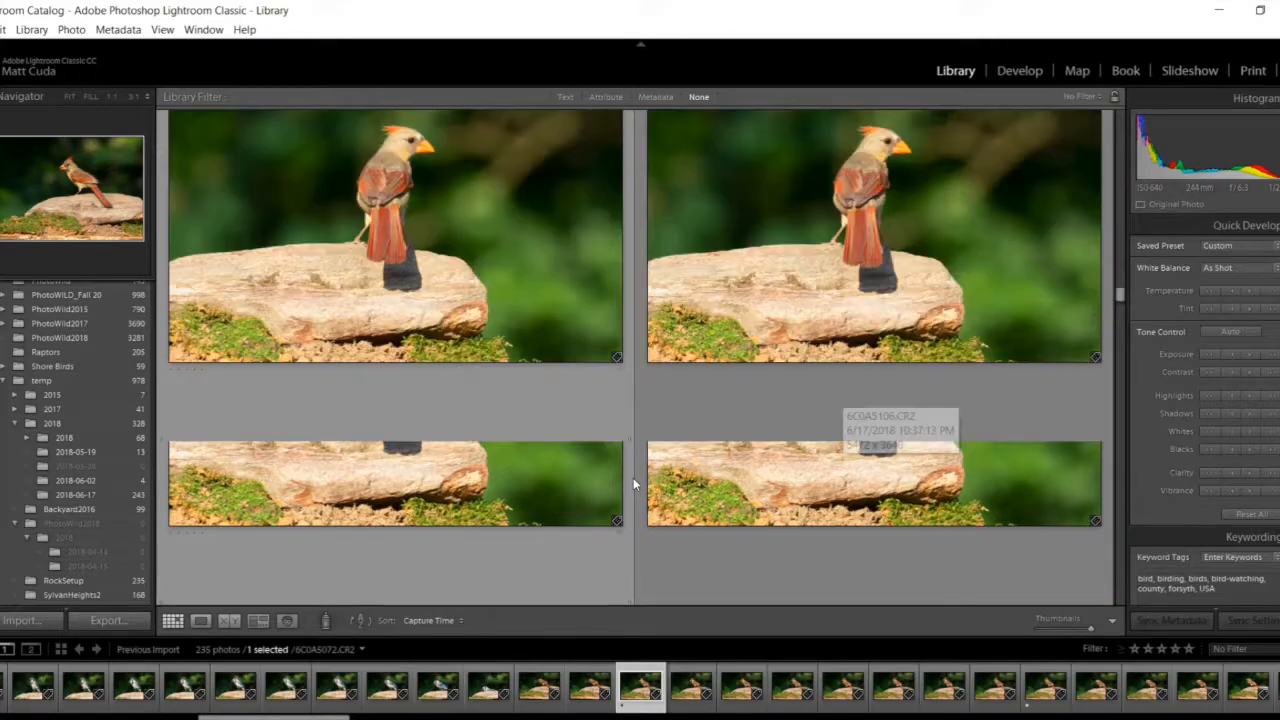
{"action": "scroll", "coordinate": [633, 477], "scroll_direction": "down", "scroll_amount": 4}
{"action": "scroll", "coordinate": [622, 479], "scroll_direction": "down", "scroll_amount": 2}
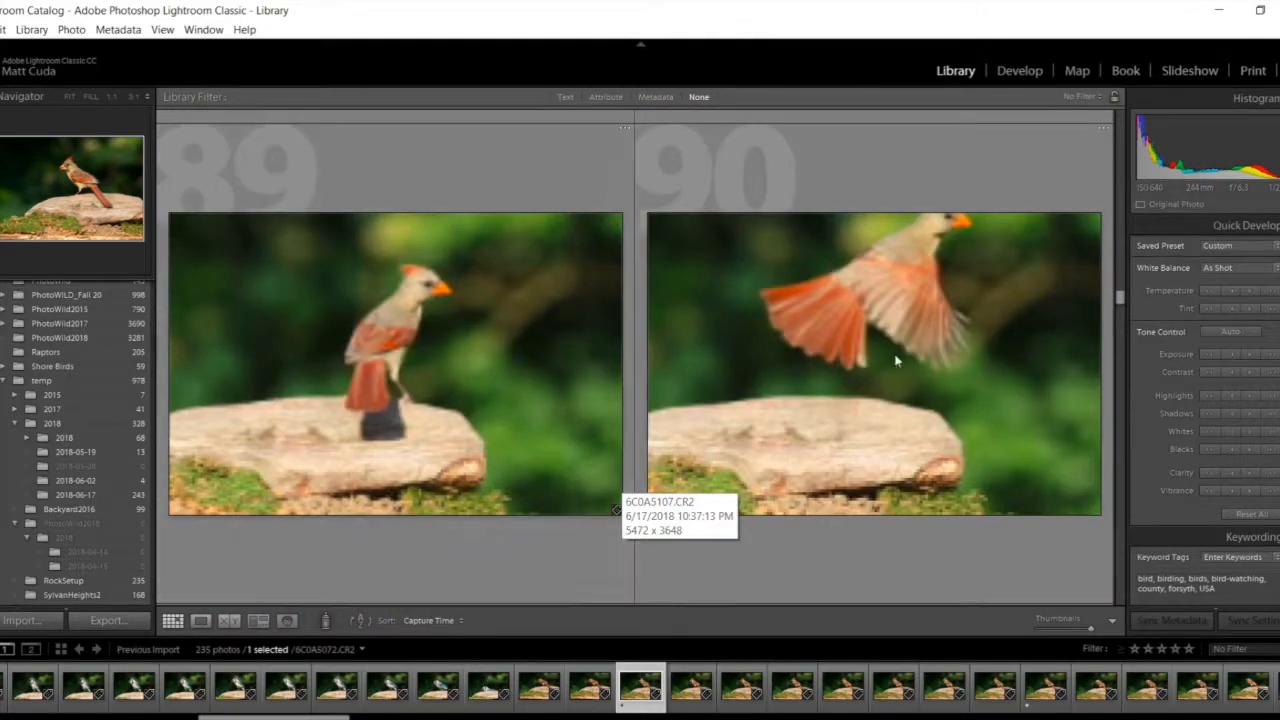
{"action": "left_click", "coordinate": [916, 290]}
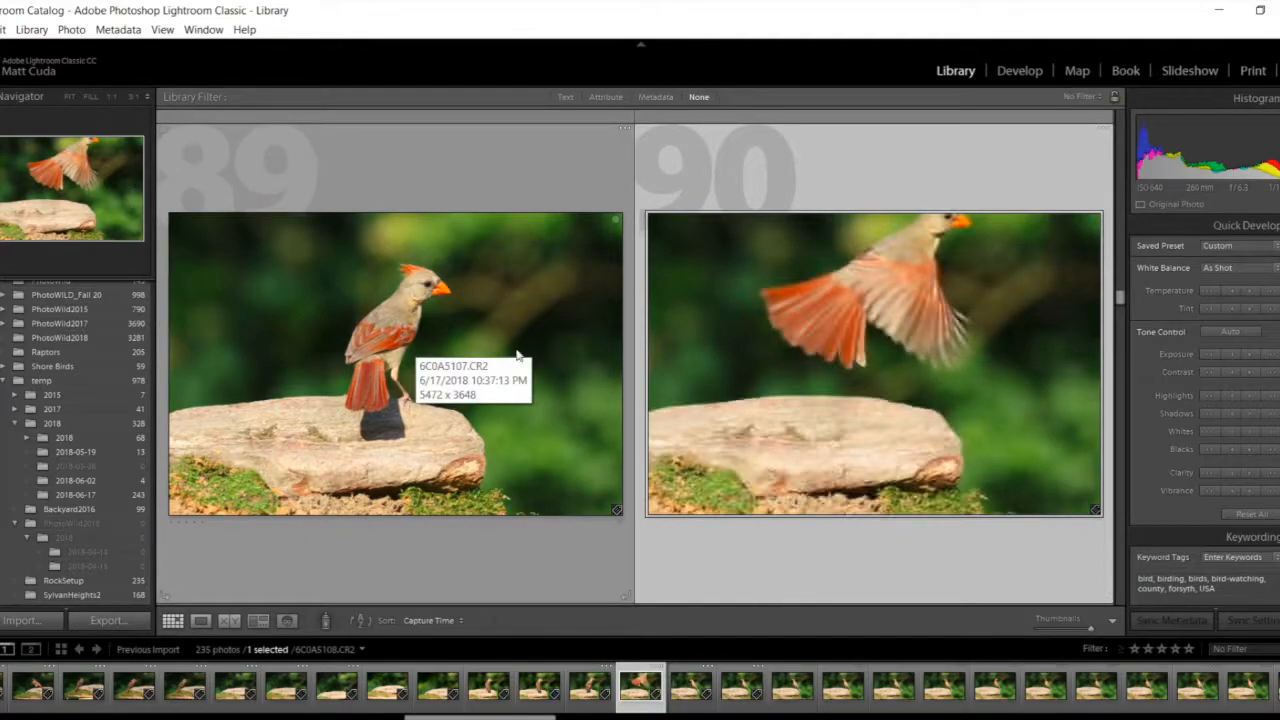
- Review the red finch photos from thumbnail 91 to thumbnail 100 in the grid
{"action": "scroll", "coordinate": [510, 363], "scroll_direction": "down", "scroll_amount": 6}
{"action": "scroll", "coordinate": [502, 370], "scroll_direction": "down", "scroll_amount": 4}
{"action": "scroll", "coordinate": [502, 372], "scroll_direction": "down", "scroll_amount": 4}
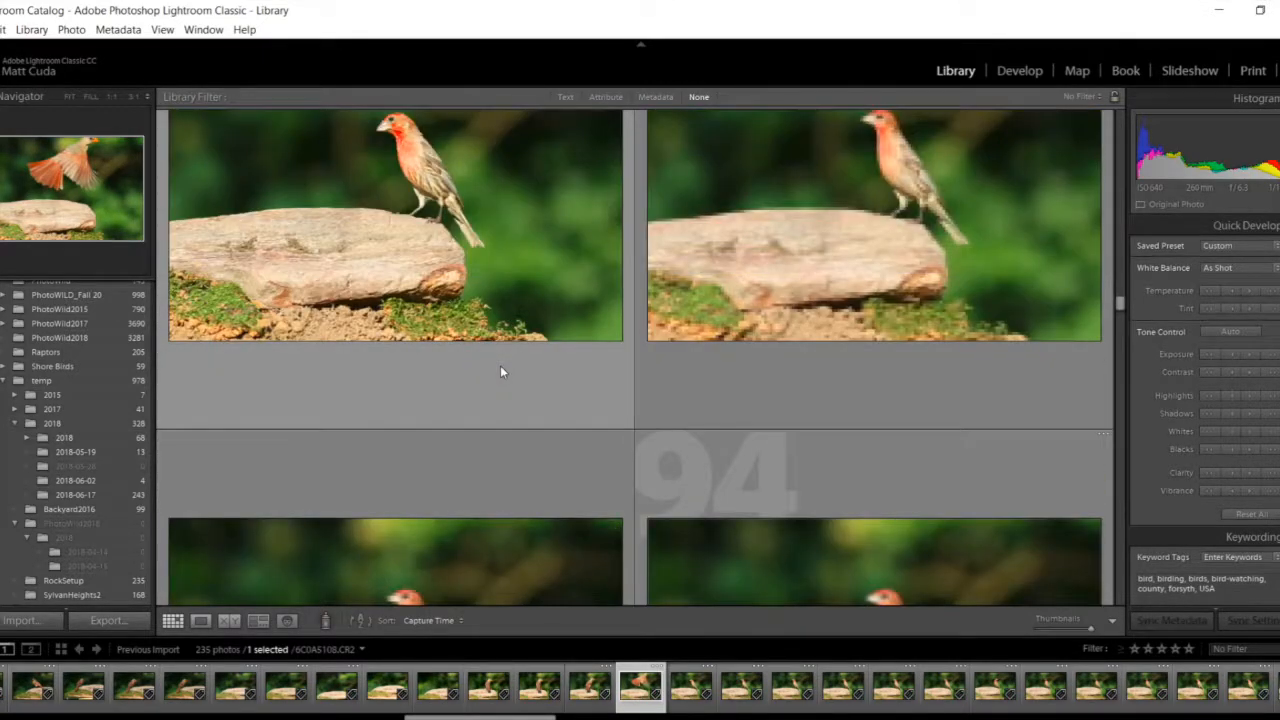
{"action": "scroll", "coordinate": [500, 372], "scroll_direction": "up", "scroll_amount": 2}
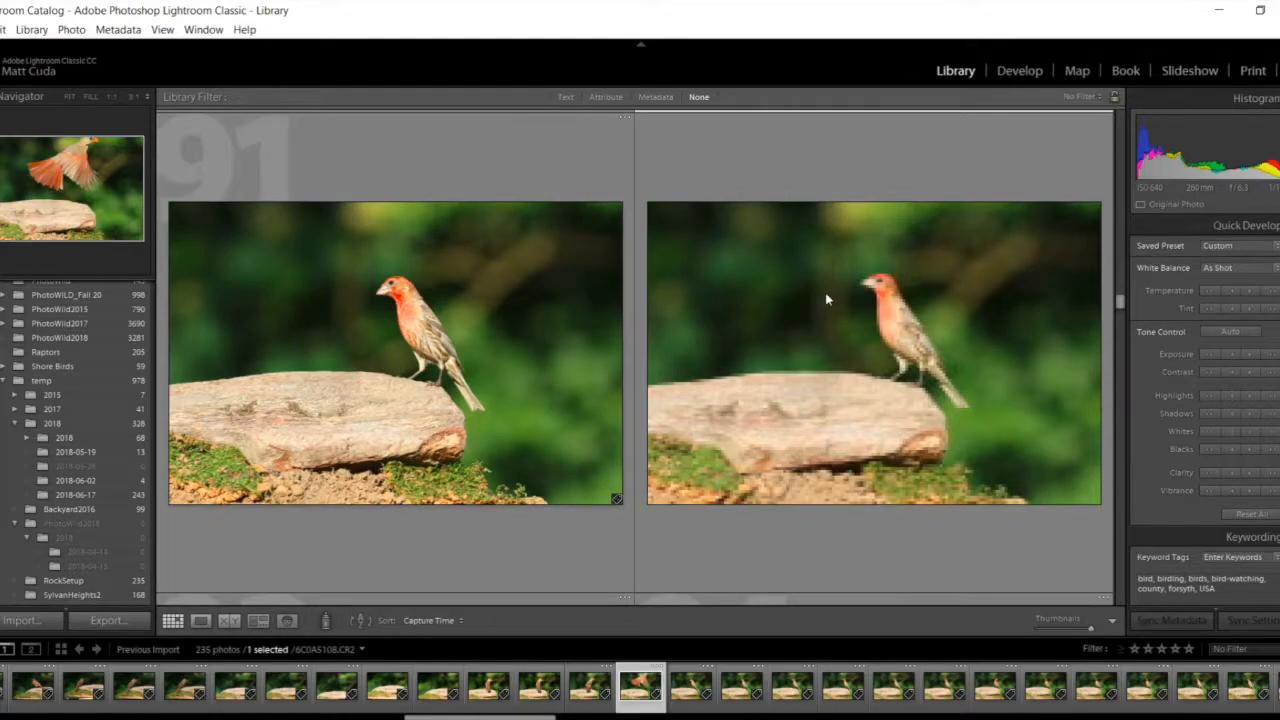
{"action": "scroll", "coordinate": [843, 326], "scroll_direction": "down", "scroll_amount": 2}
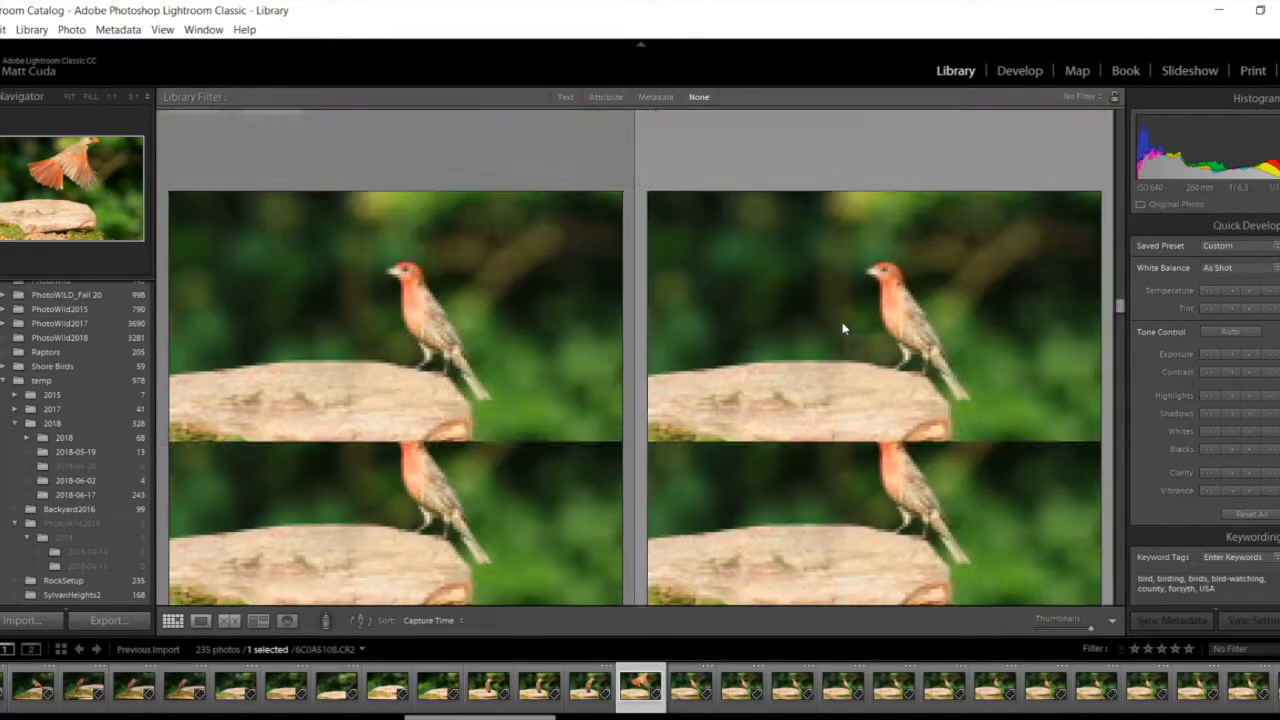
{"action": "scroll", "coordinate": [836, 325], "scroll_direction": "down", "scroll_amount": 8}
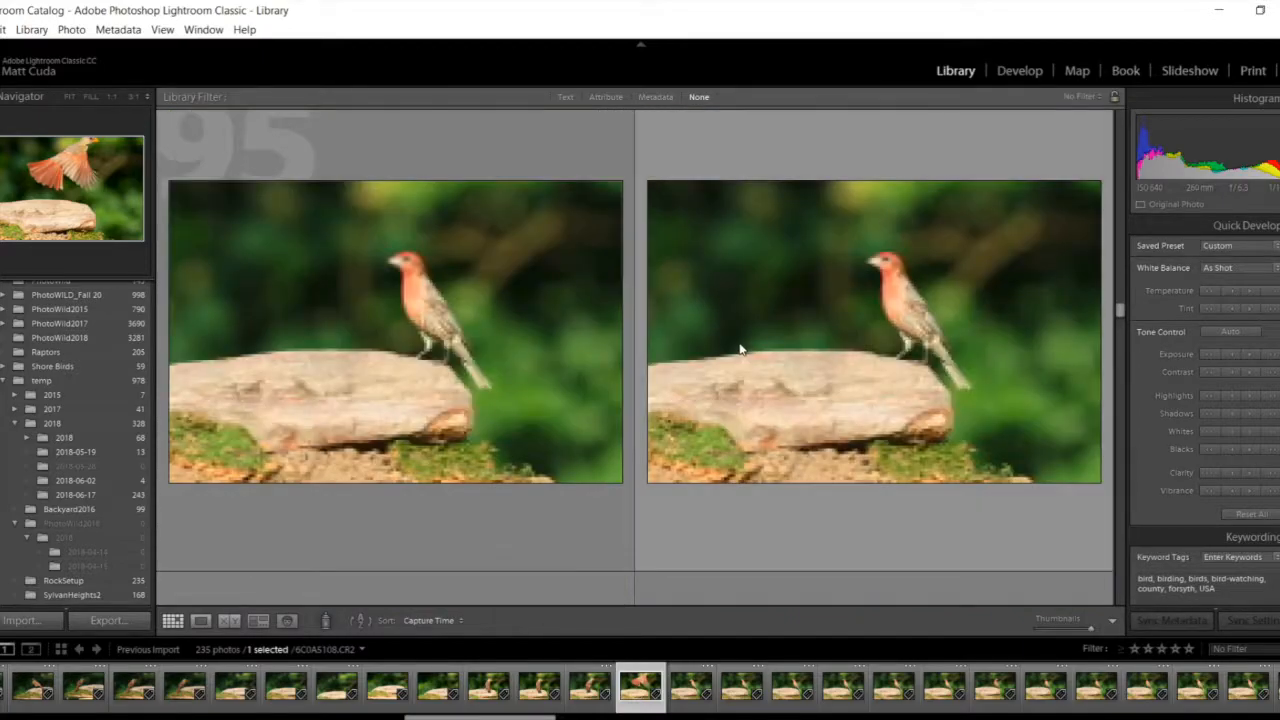
{"action": "scroll", "coordinate": [736, 348], "scroll_direction": "down", "scroll_amount": 6}
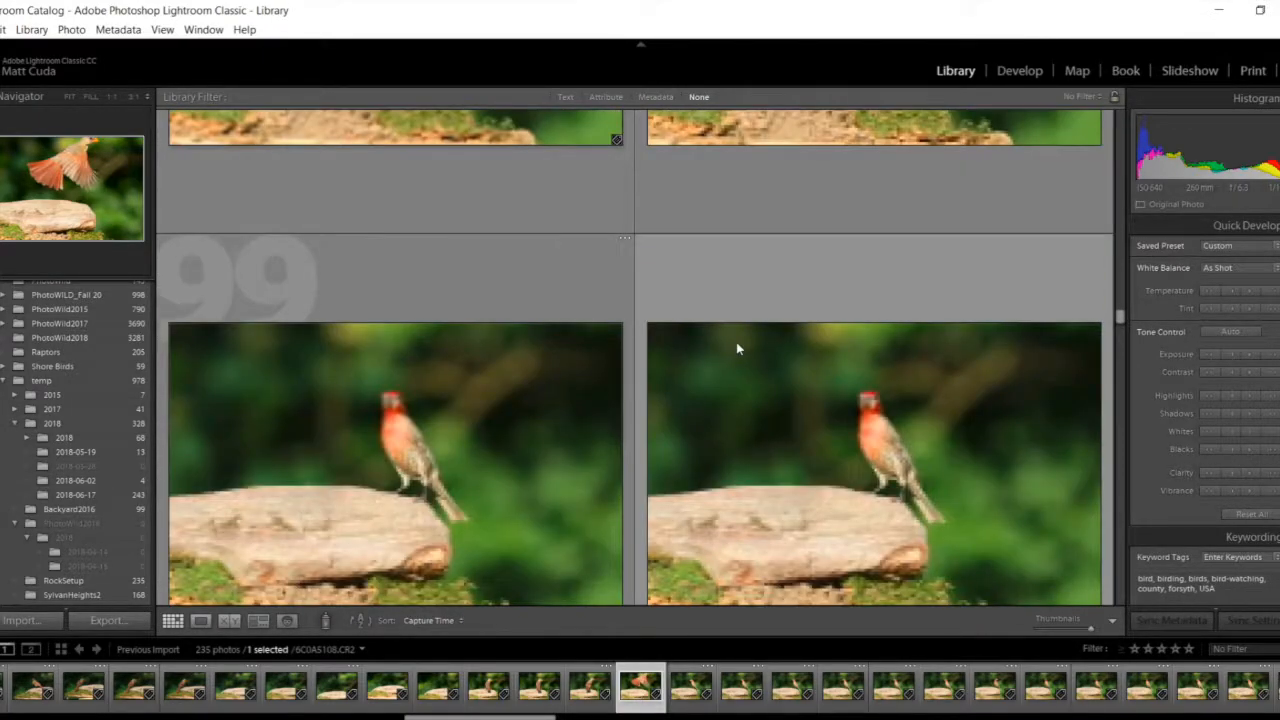
{"action": "scroll", "coordinate": [735, 342], "scroll_direction": "down", "scroll_amount": 4}
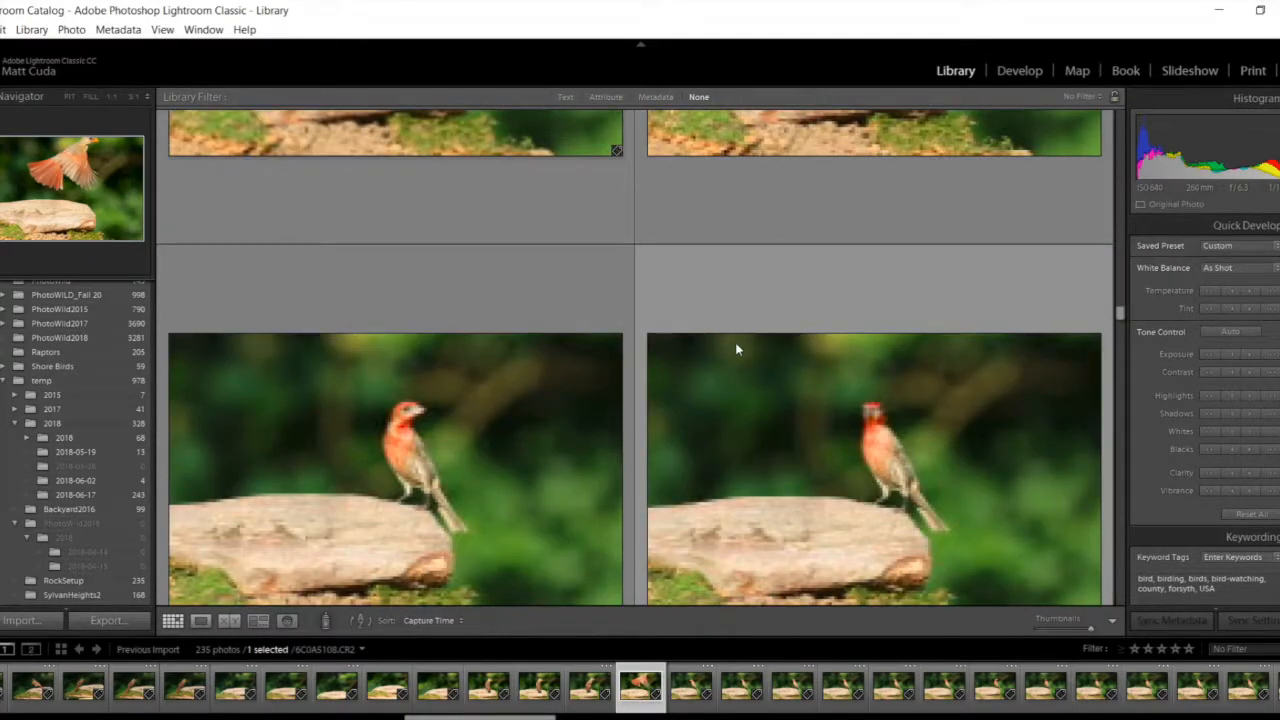
- Open finch photo 6C0A5115, examine the bird's head at 1:1 and compare it with the full view
{"action": "double_click", "coordinate": [413, 424]}
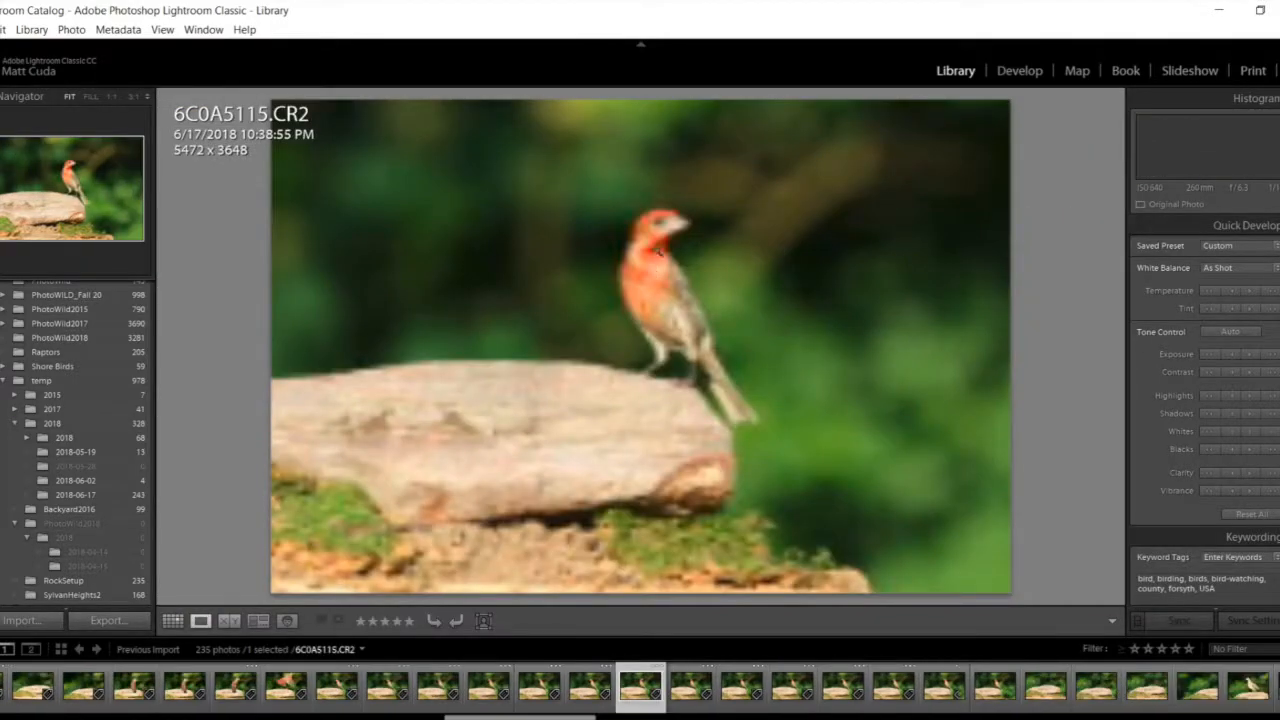
{"action": "left_click", "coordinate": [656, 220]}
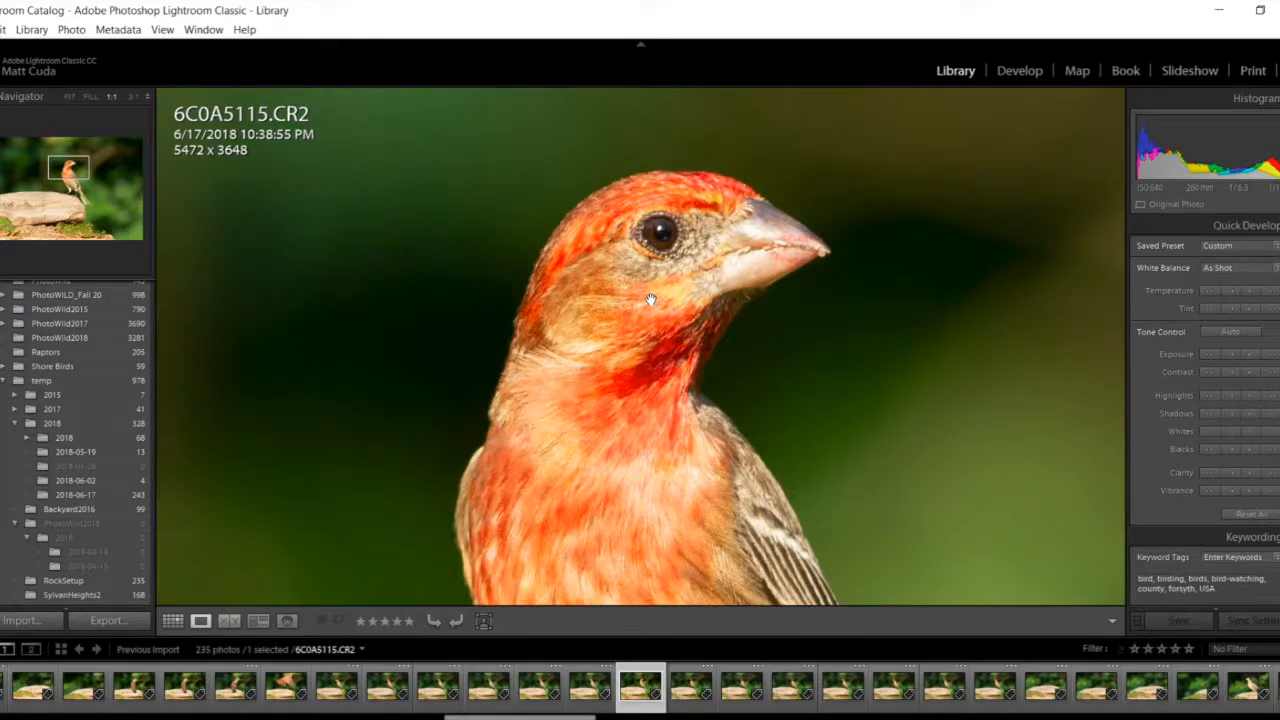
{"action": "left_click", "coordinate": [74, 168]}
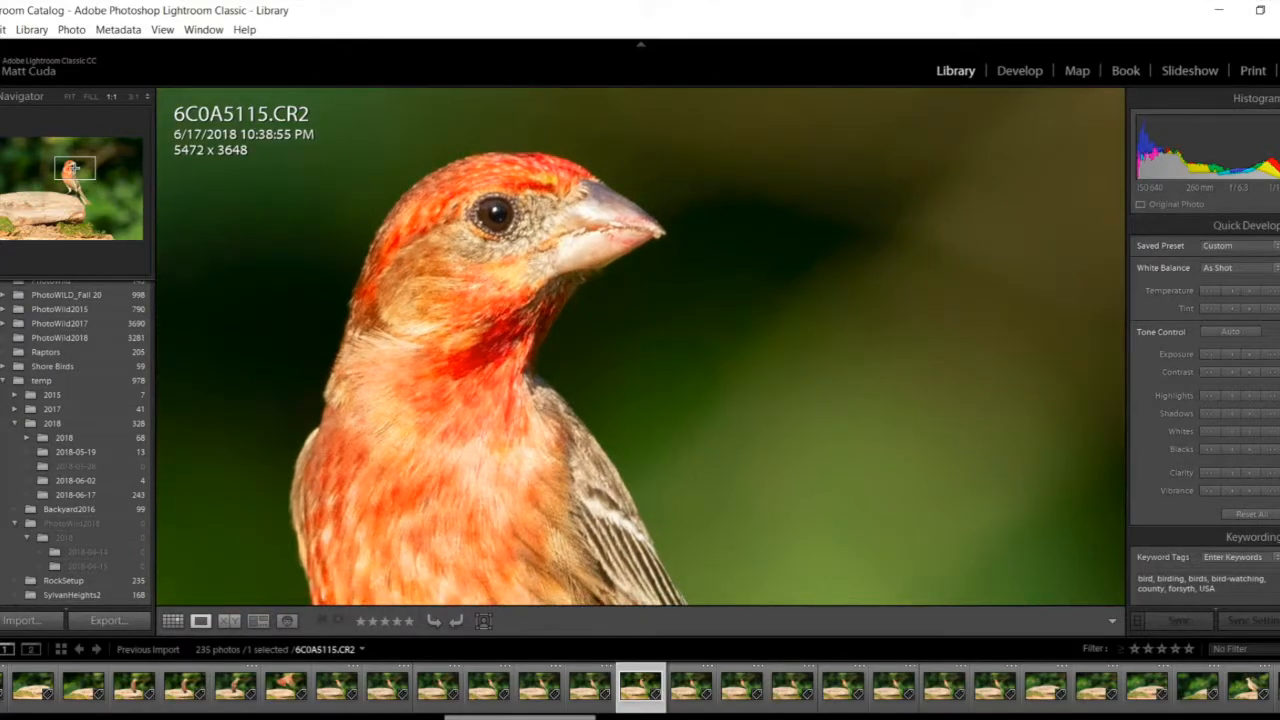
{"action": "key", "text": "z"}
{"action": "key", "text": "z"}
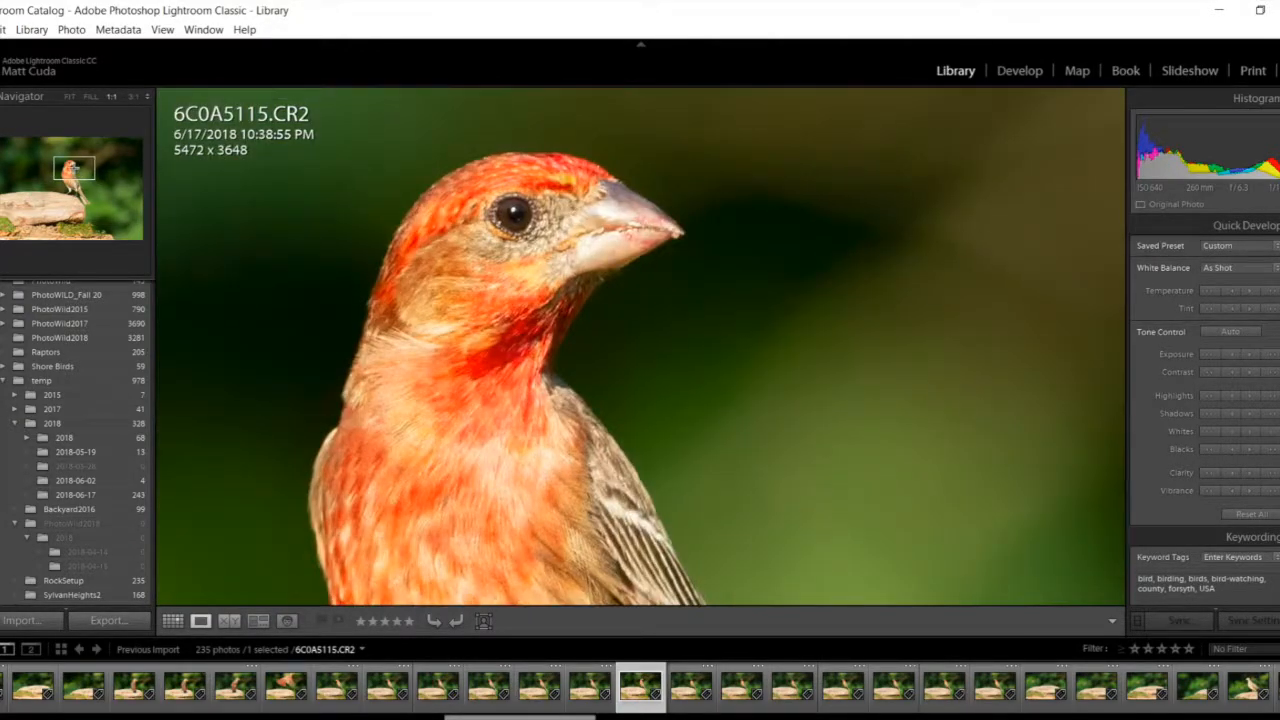
{"action": "key", "text": "z"}
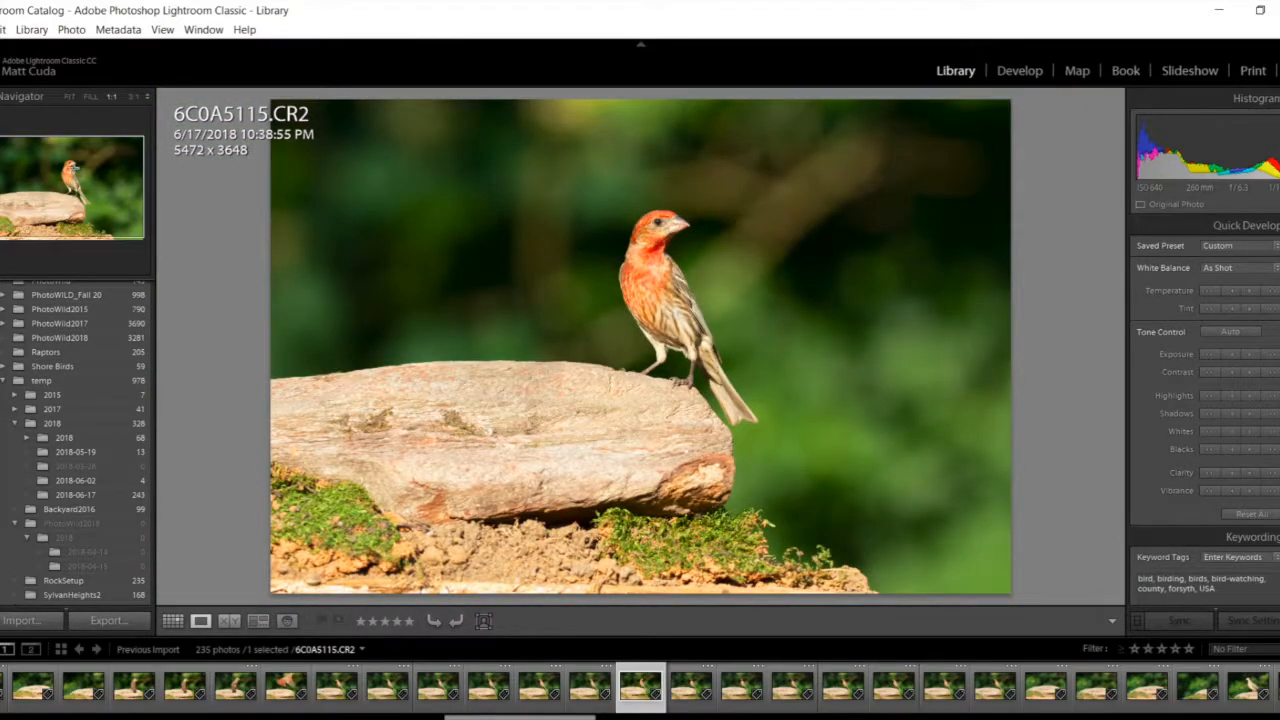
- Inspect the head, feet and tail of the finch in 6C0A5115 at 1:1, finishing in the full view
{"action": "key", "text": "z"}
{"action": "key", "text": "z"}
{"action": "key", "text": "Right"}
{"action": "key", "text": "Right"}
{"action": "key", "text": "Left"}
{"action": "key", "text": "Left"}
{"action": "left_click", "coordinate": [659, 250]}
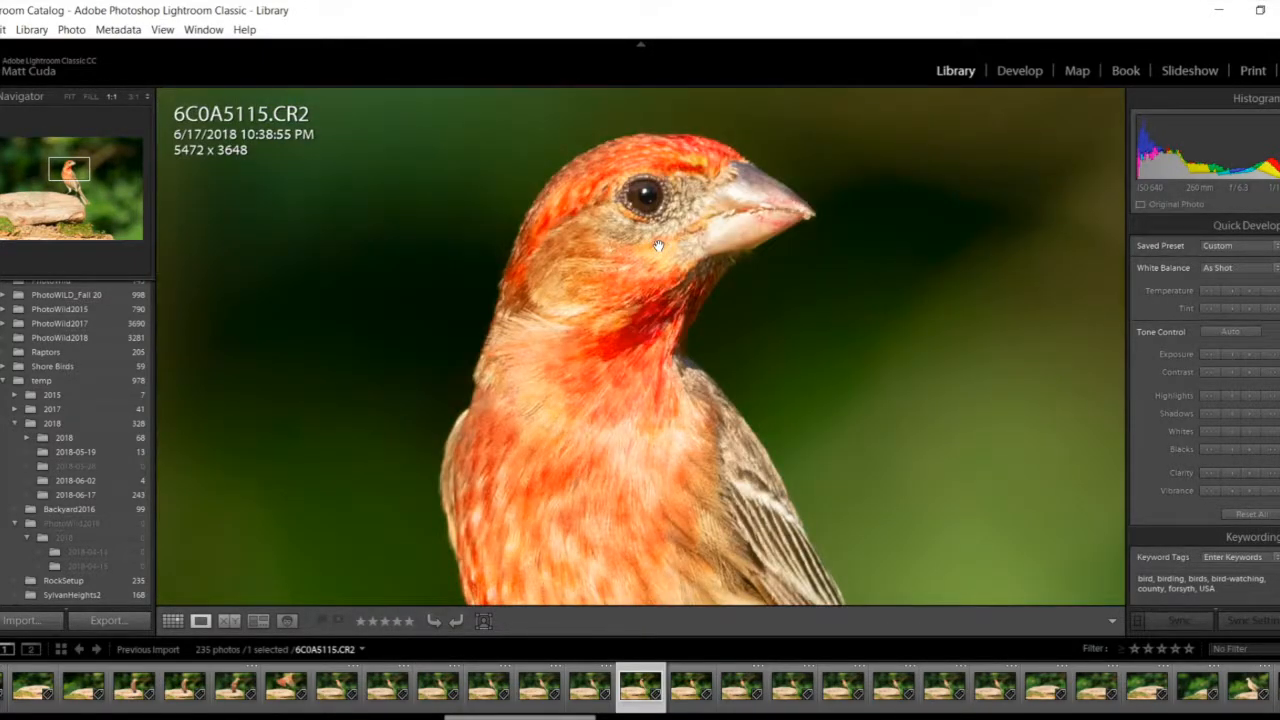
{"action": "left_click_drag", "start_coordinate": [659, 206], "coordinate": [698, 161]}
{"action": "left_click_drag", "start_coordinate": [621, 359], "coordinate": [655, 245]}
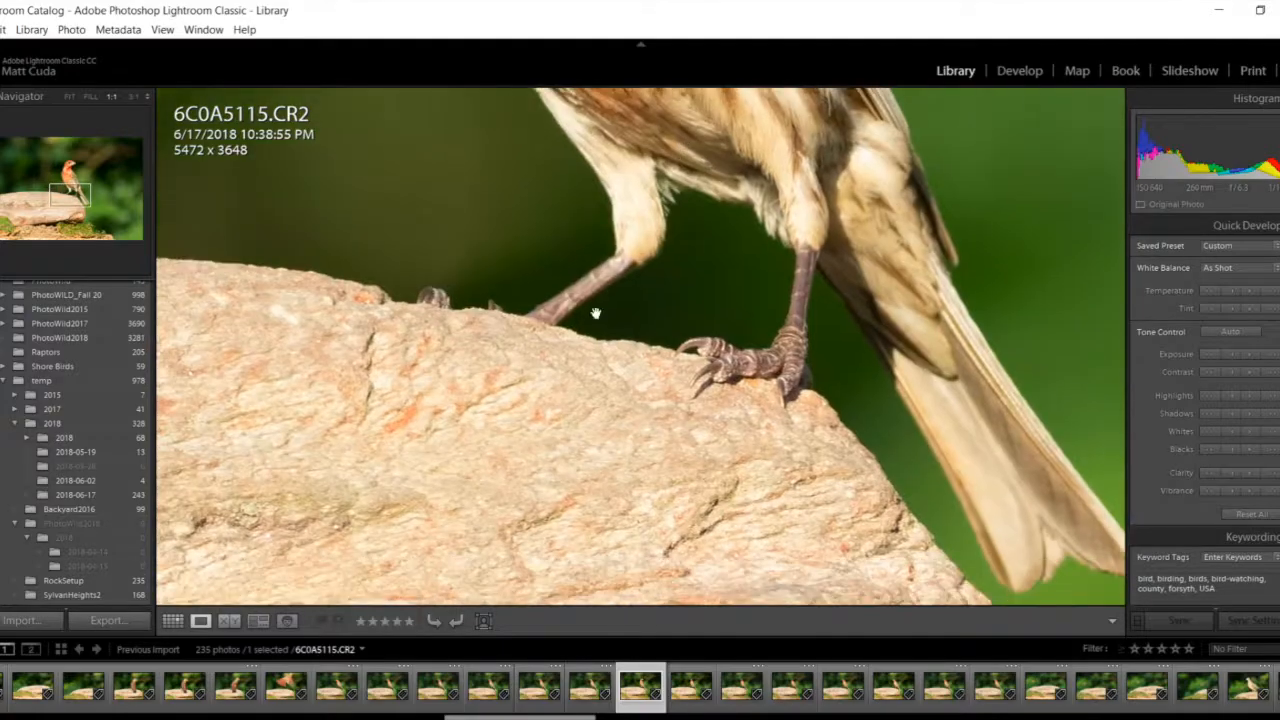
{"action": "left_click", "coordinate": [576, 342]}
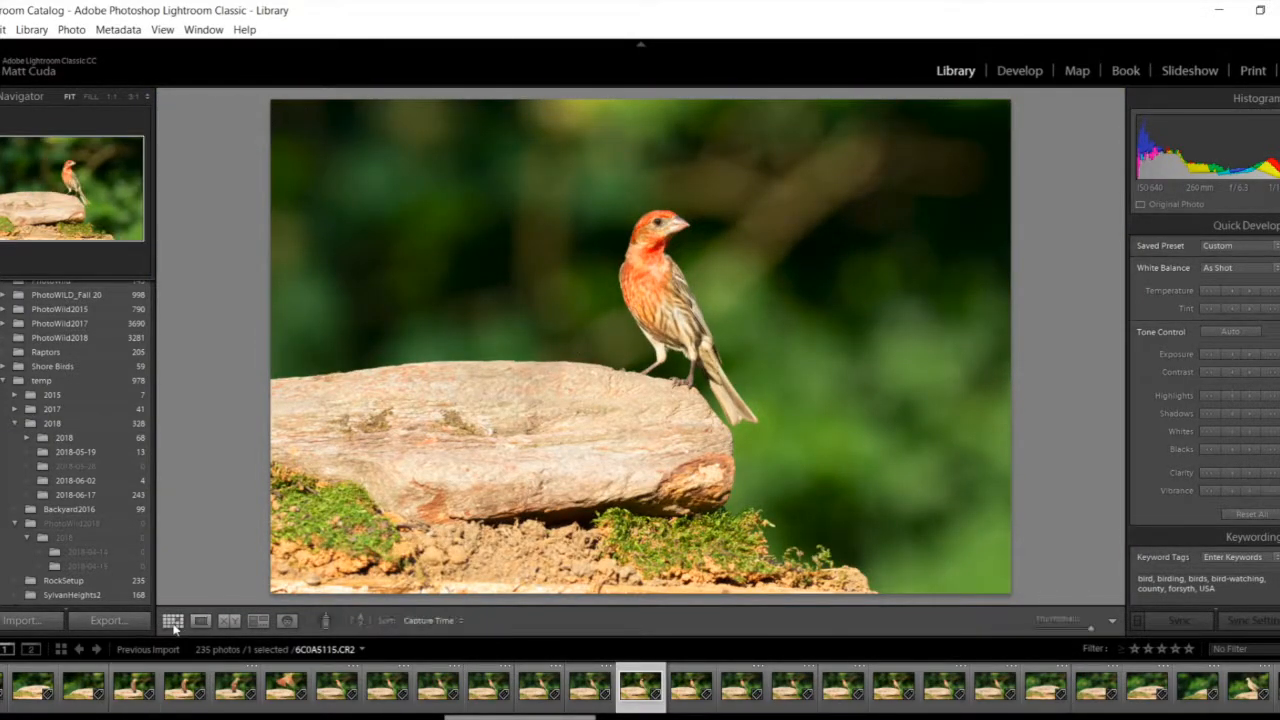
- Return to the grid and review the finch and mourning dove photos through thumbnail 114
{"action": "key", "text": "c"}
{"action": "scroll", "coordinate": [690, 363], "scroll_direction": "down", "scroll_amount": 8}
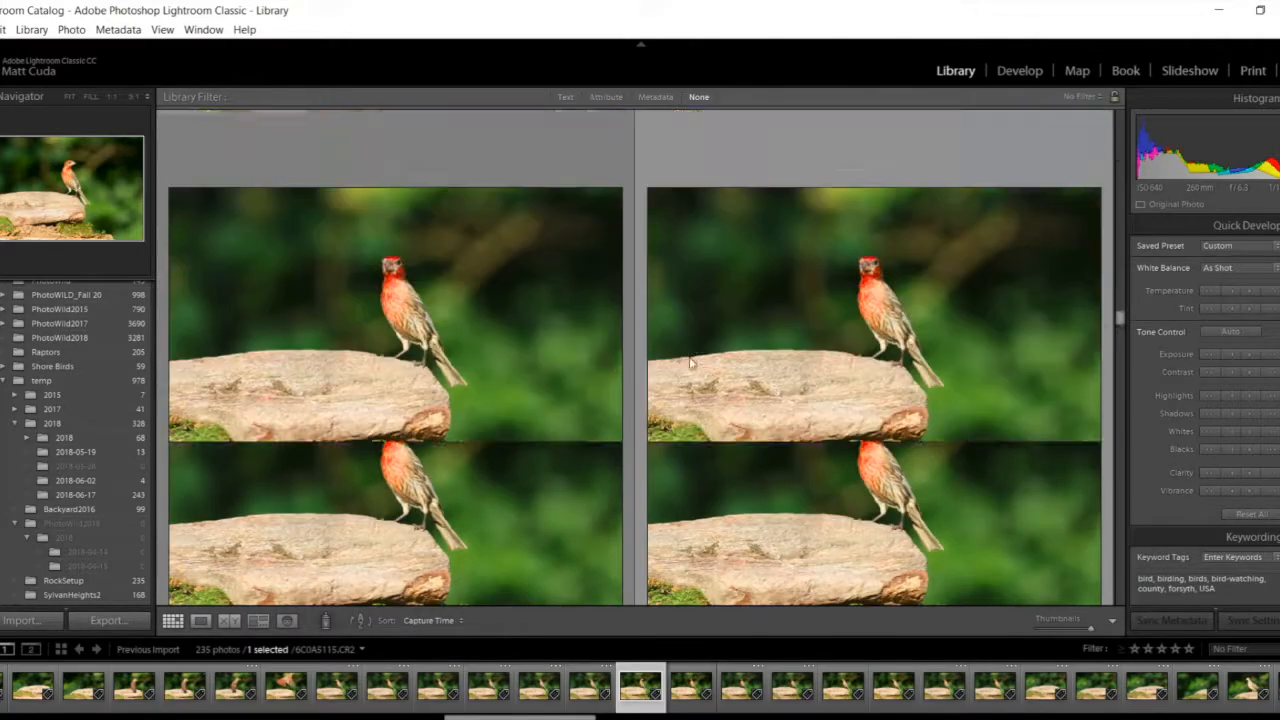
{"action": "scroll", "coordinate": [689, 356], "scroll_direction": "down", "scroll_amount": 10}
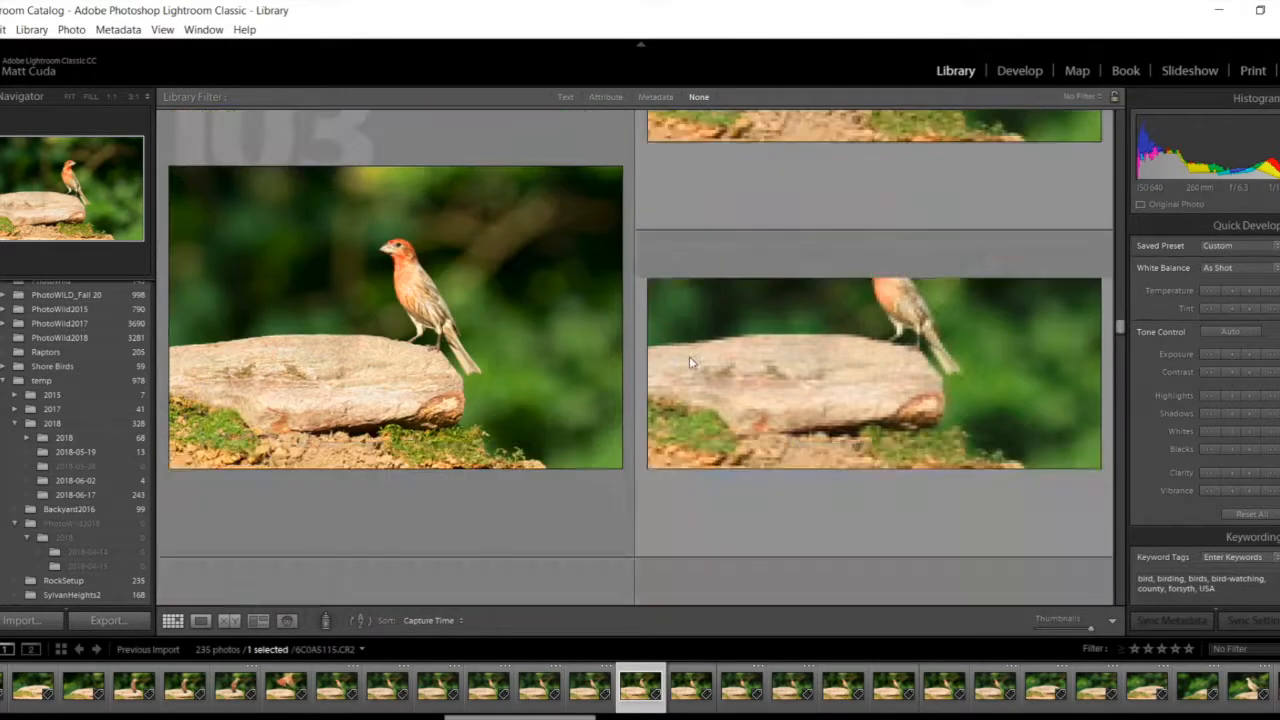
{"action": "scroll", "coordinate": [689, 361], "scroll_direction": "down", "scroll_amount": 3}
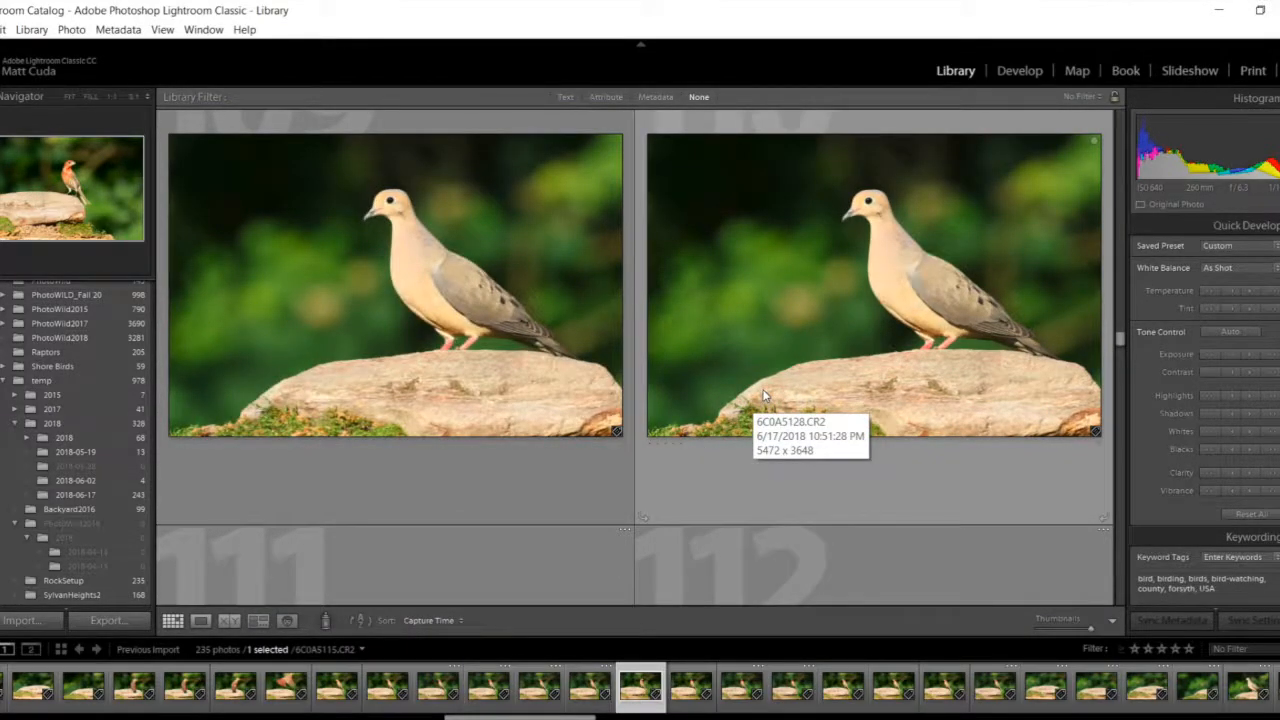
{"action": "scroll", "coordinate": [763, 395], "scroll_direction": "down", "scroll_amount": 3}
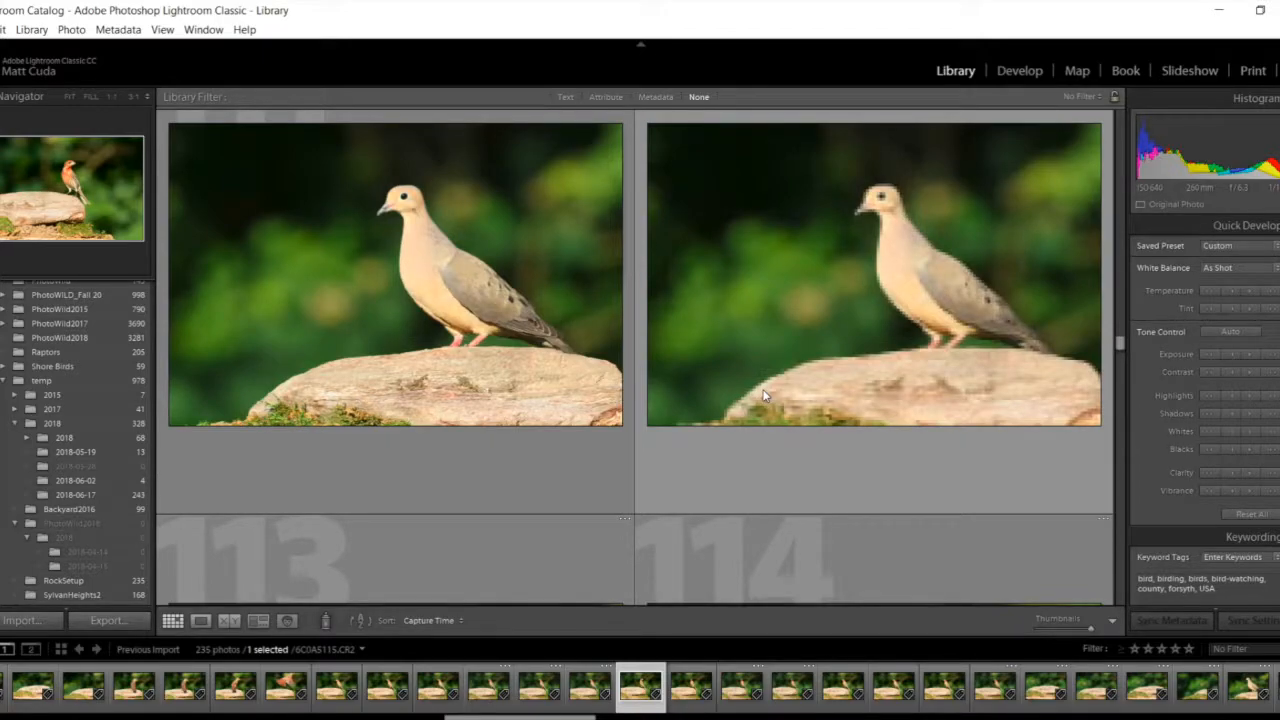
{"action": "scroll", "coordinate": [763, 395], "scroll_direction": "down", "scroll_amount": 3}
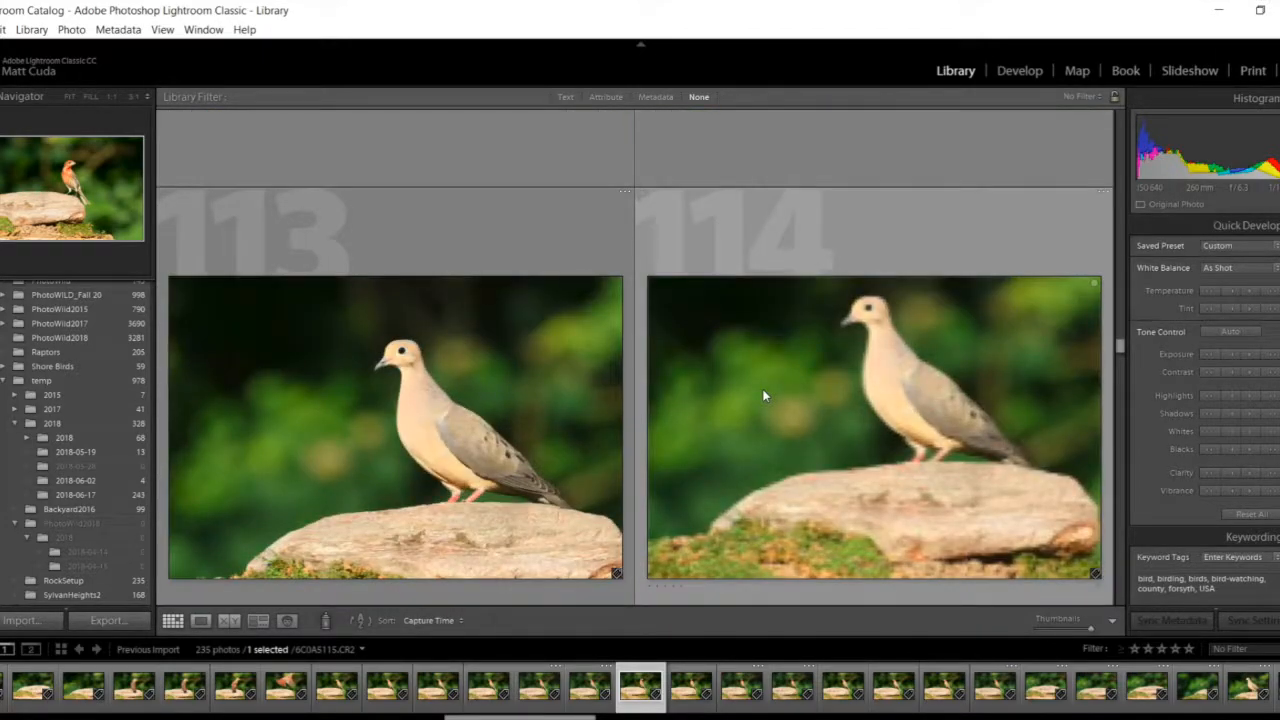
- Open mourning dove photo 6C0A5133 from the grid and examine the bird's head and eye at 1:1
{"action": "scroll", "coordinate": [763, 395], "scroll_direction": "down", "scroll_amount": 3}
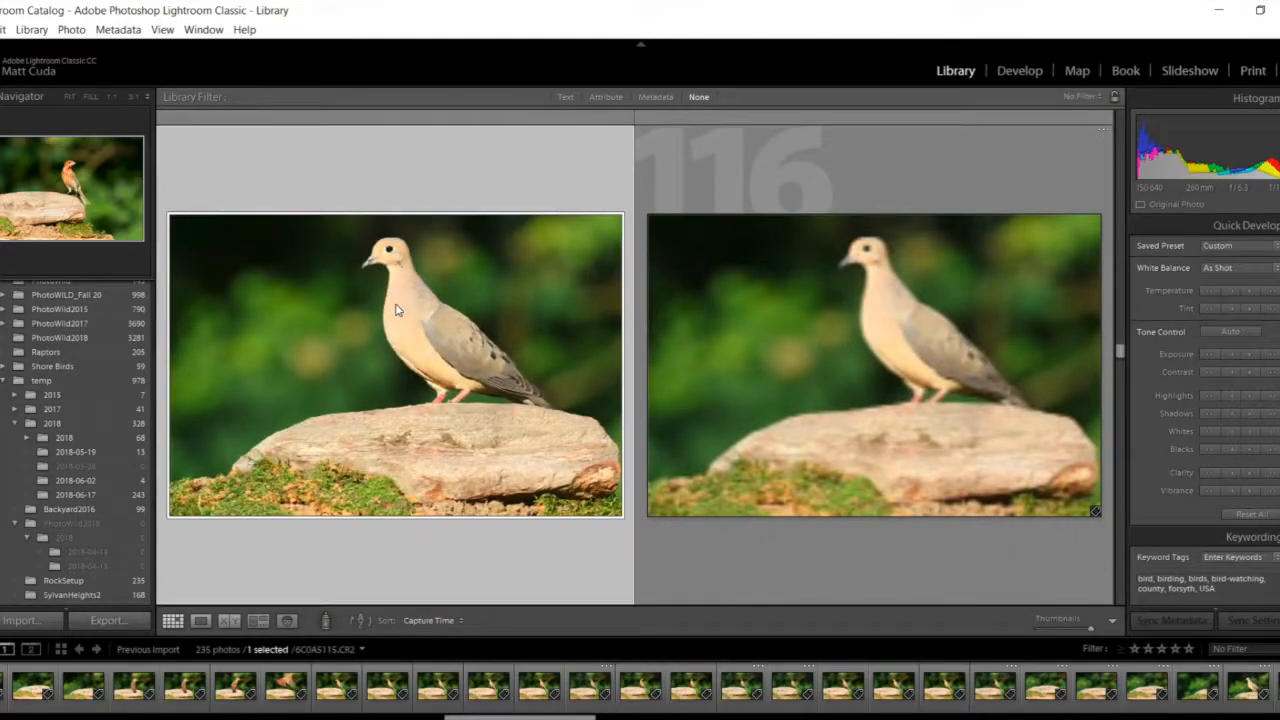
{"action": "double_click", "coordinate": [395, 310]}
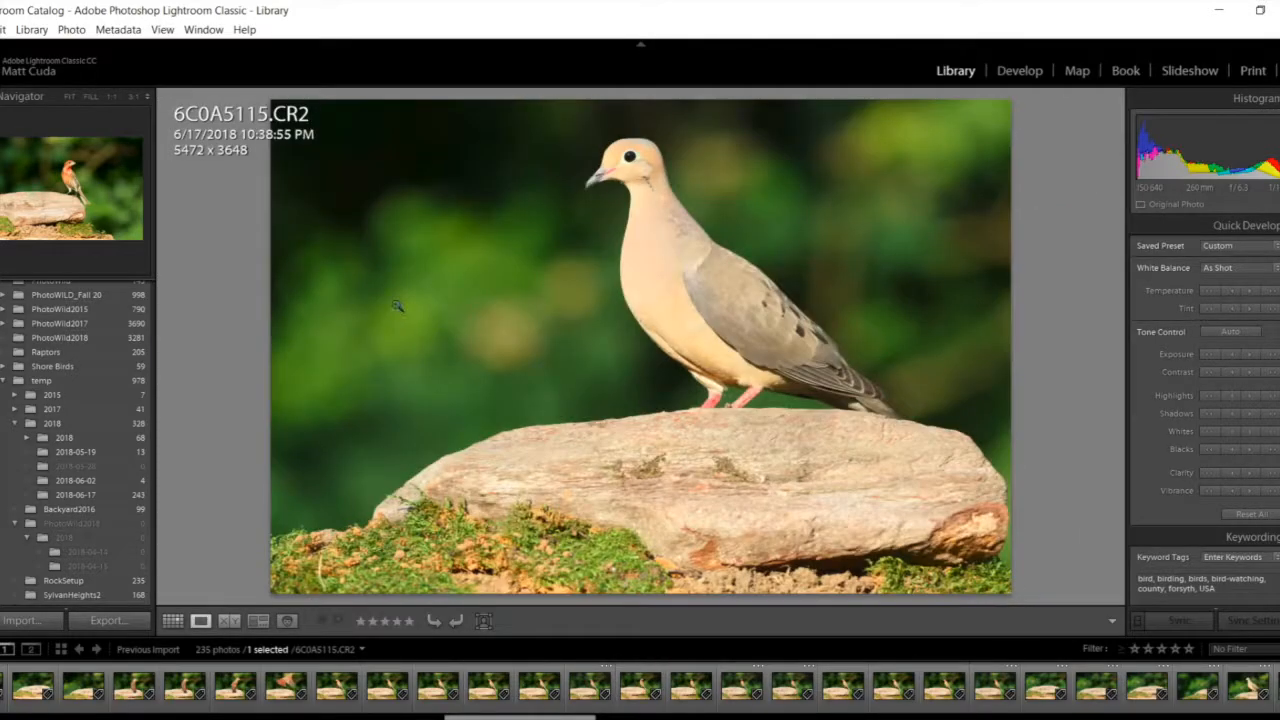
{"action": "key", "text": "Right"}
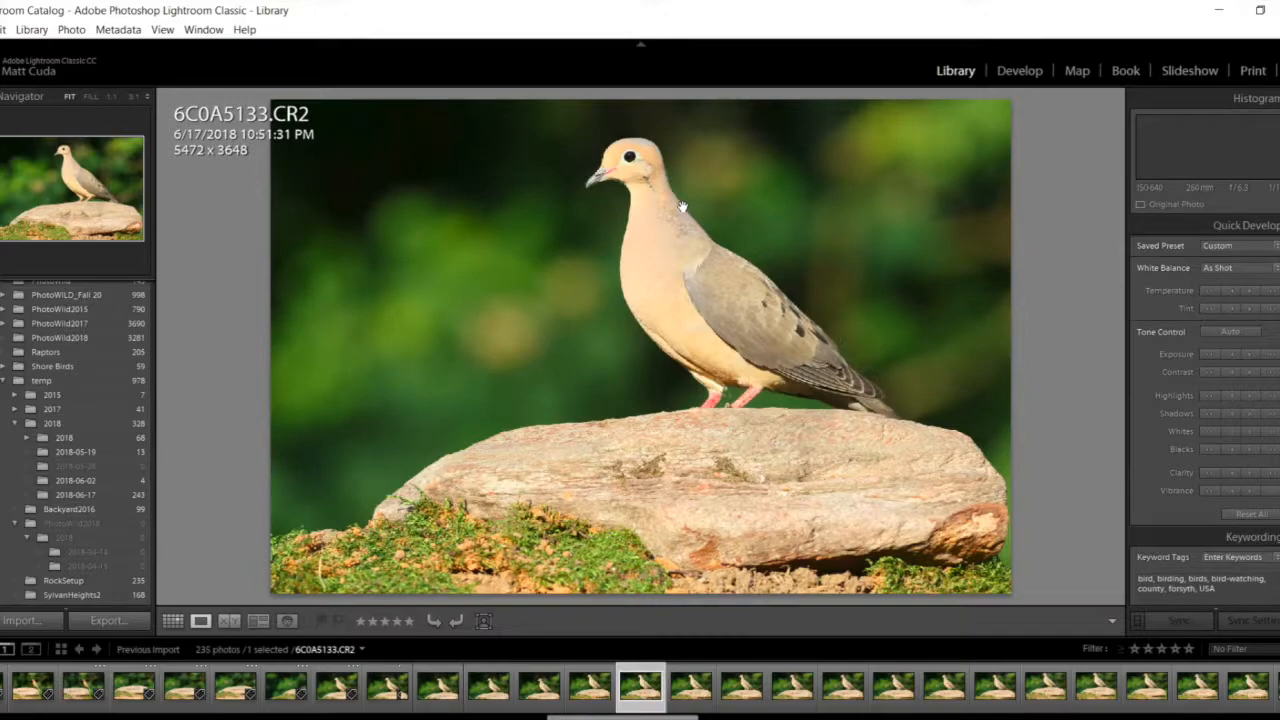
{"action": "left_click", "coordinate": [674, 204]}
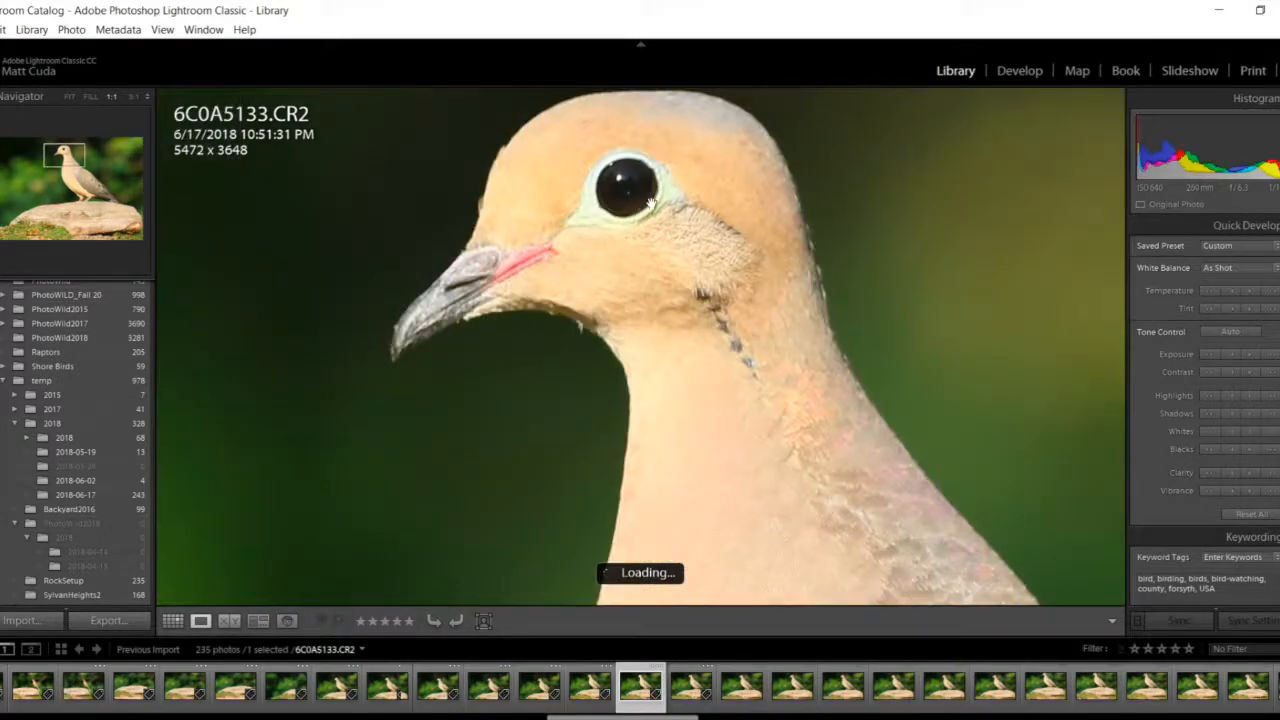
{"action": "left_click_drag", "start_coordinate": [651, 204], "coordinate": [662, 260]}
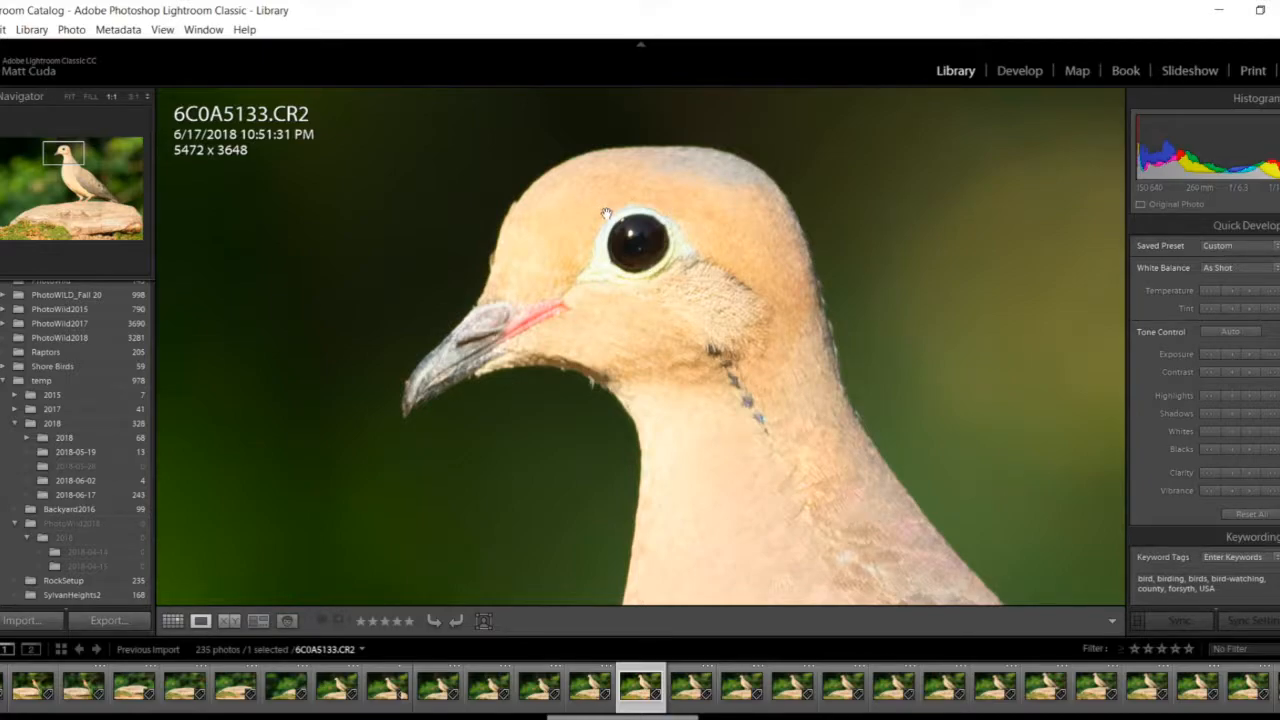
{"action": "left_click_drag", "start_coordinate": [636, 258], "coordinate": [567, 279]}
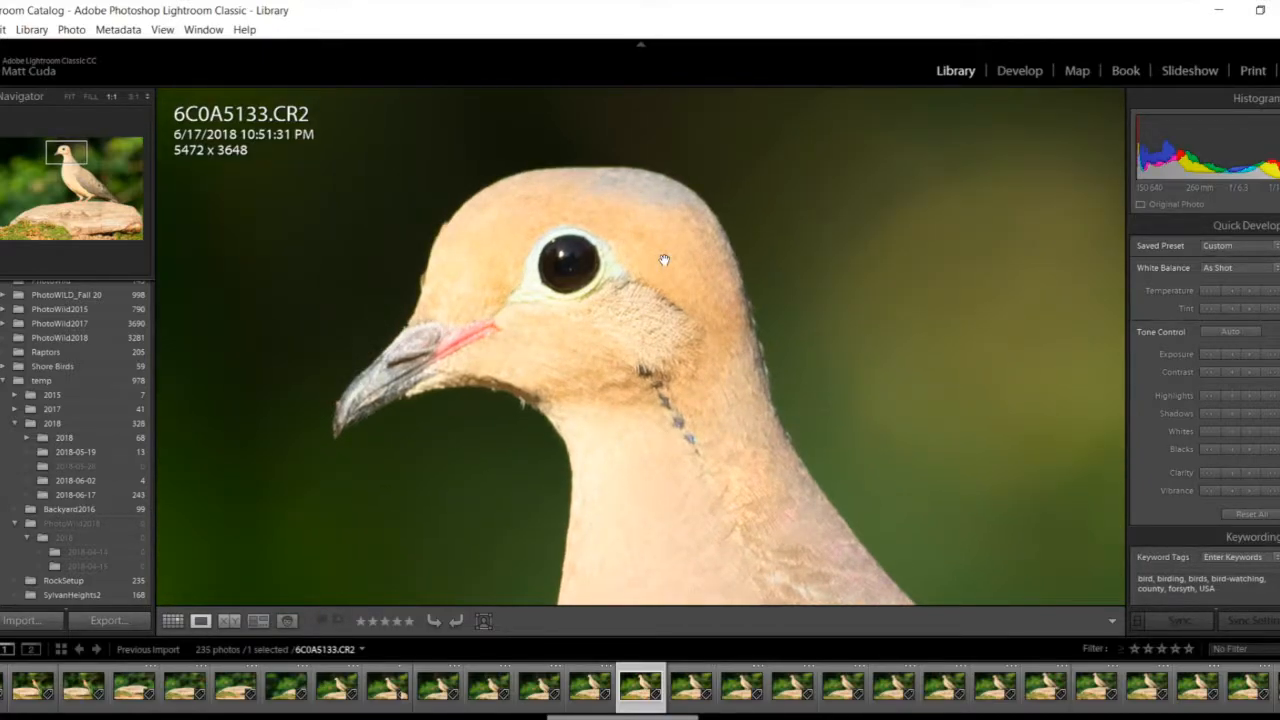
- Compare the dove's head sharpness at 1:1 in the following photos 6C0A5134 and 6C0A5135
{"action": "key", "text": "Right"}
{"action": "key", "text": "Right"}
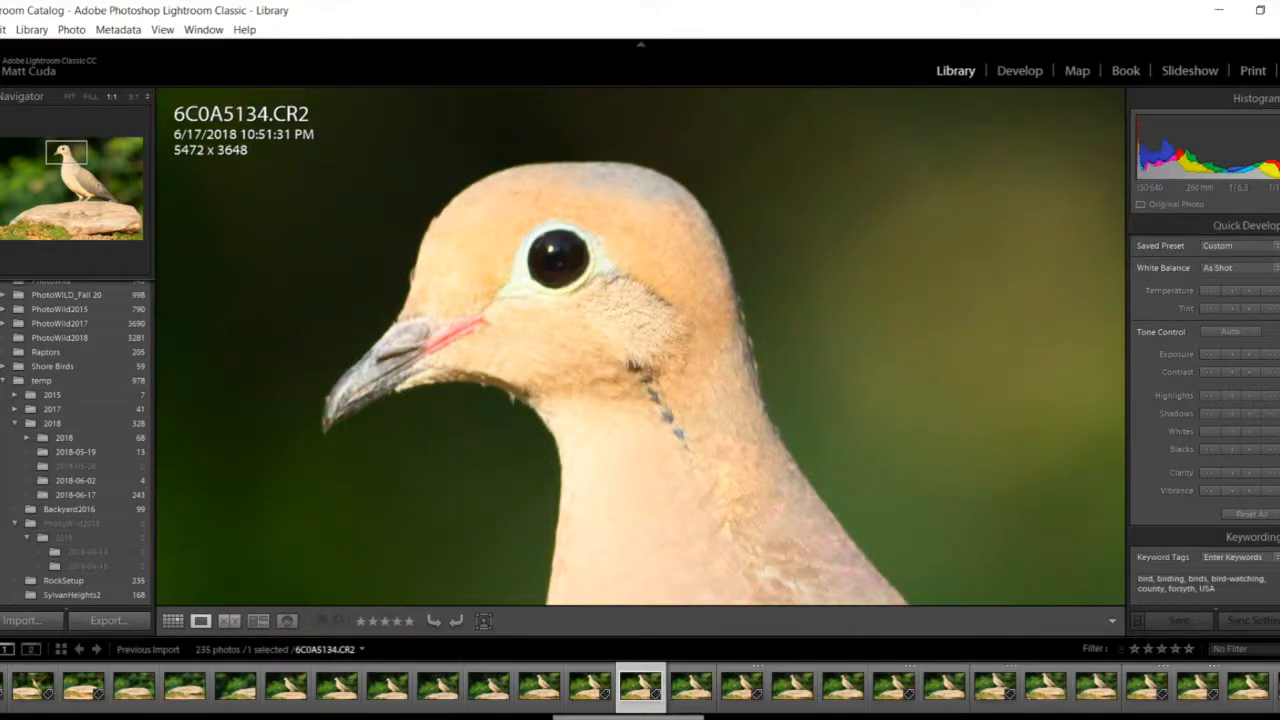
{"action": "left_click", "coordinate": [691, 686]}
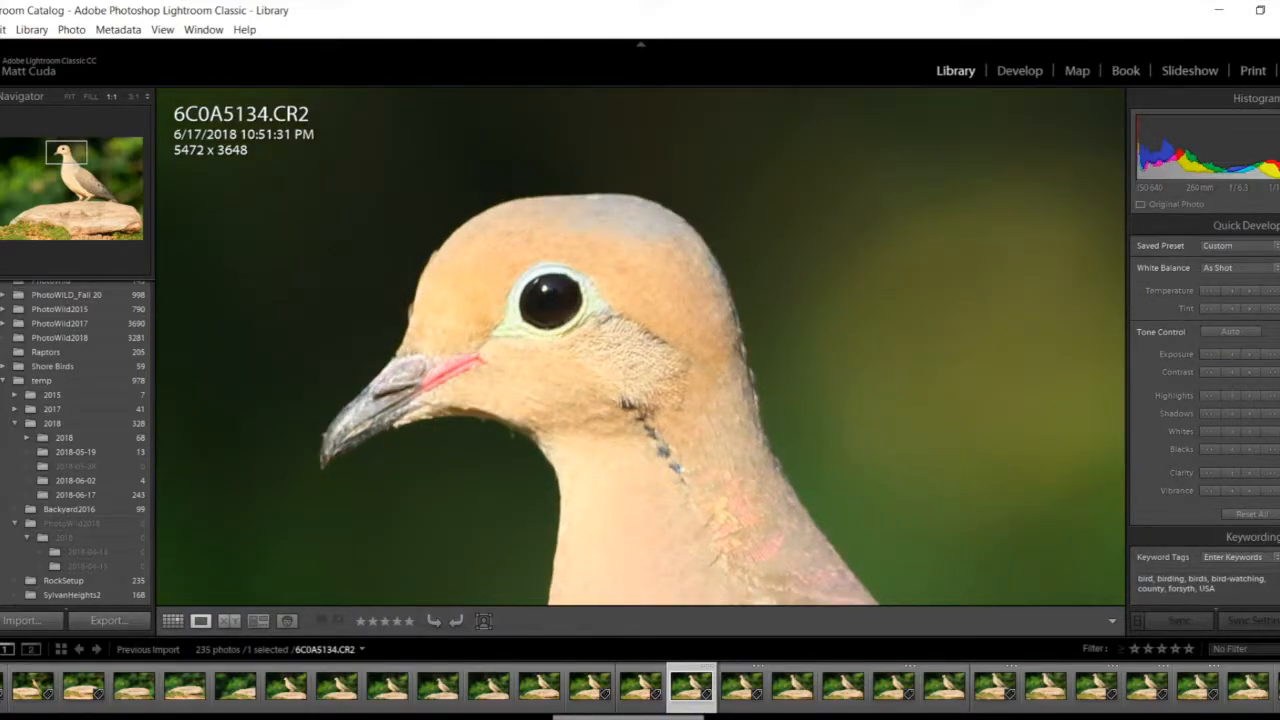
{"action": "key", "text": "Left"}
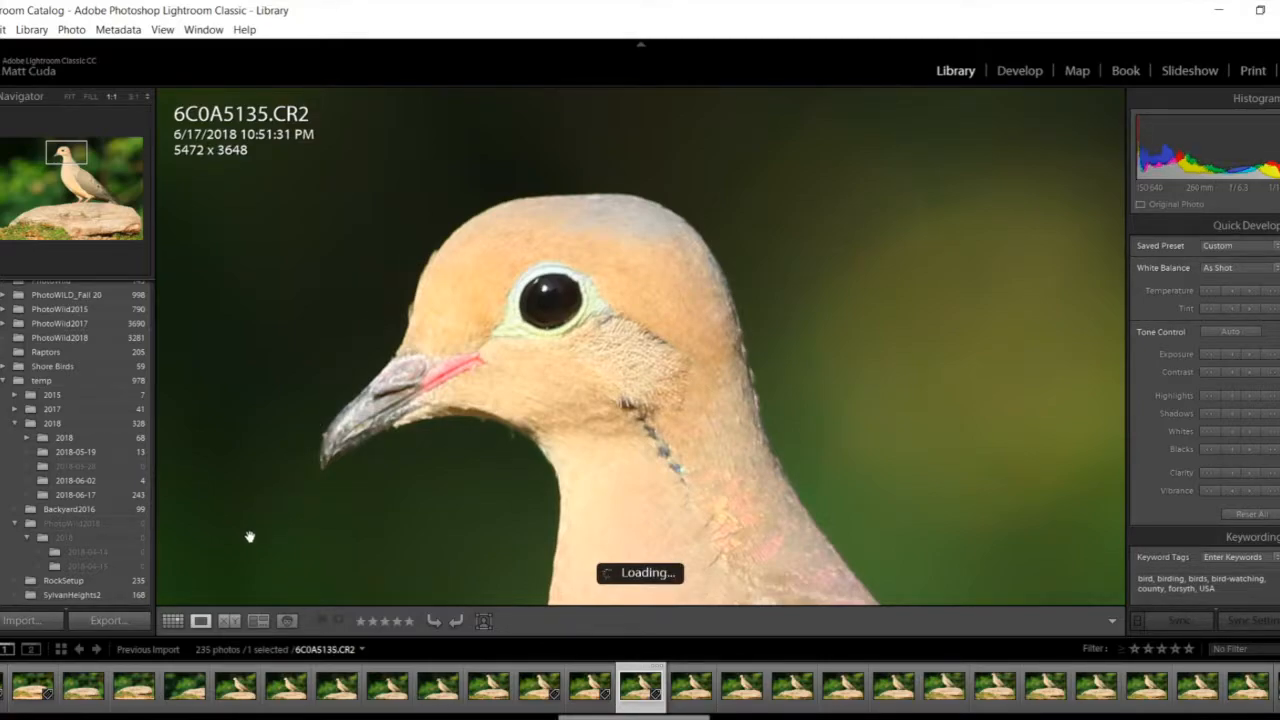
- Return to the grid and review the mourning dove photos through thumbnail 188
{"action": "left_click", "coordinate": [172, 622]}
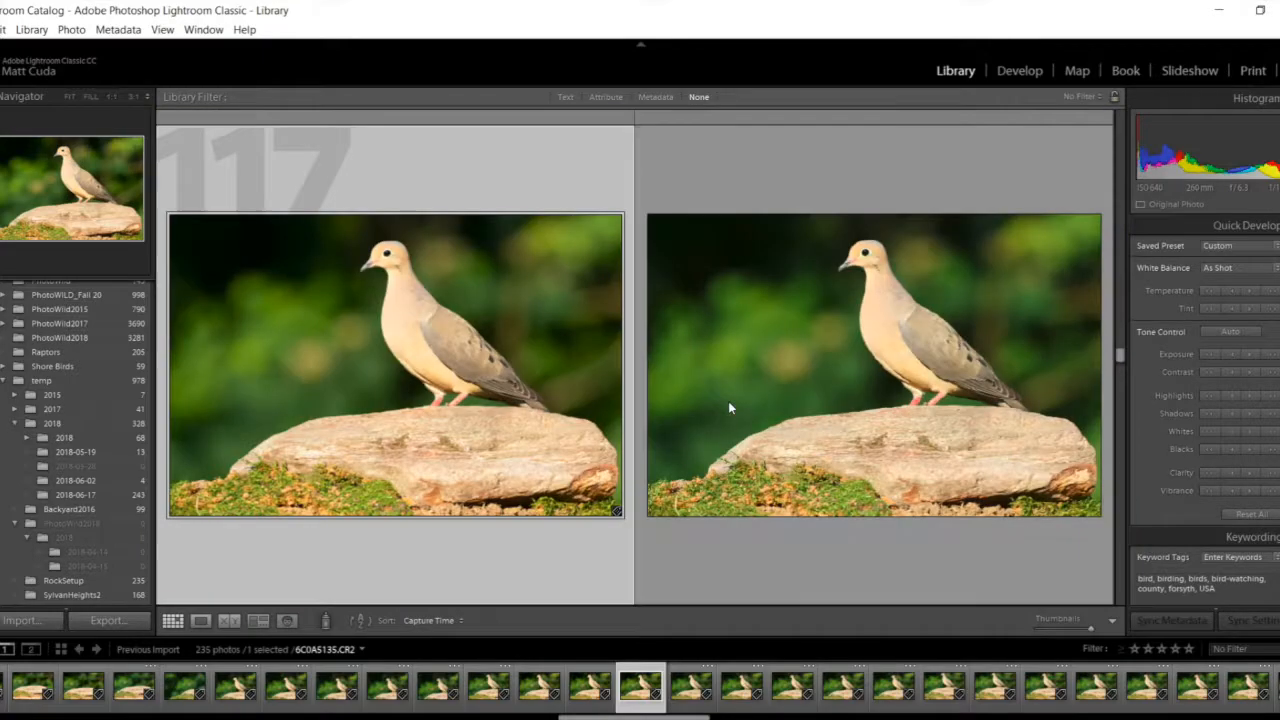
{"action": "scroll", "coordinate": [729, 404], "scroll_direction": "down", "scroll_amount": 4}
{"action": "scroll", "coordinate": [728, 407], "scroll_direction": "down", "scroll_amount": 5}
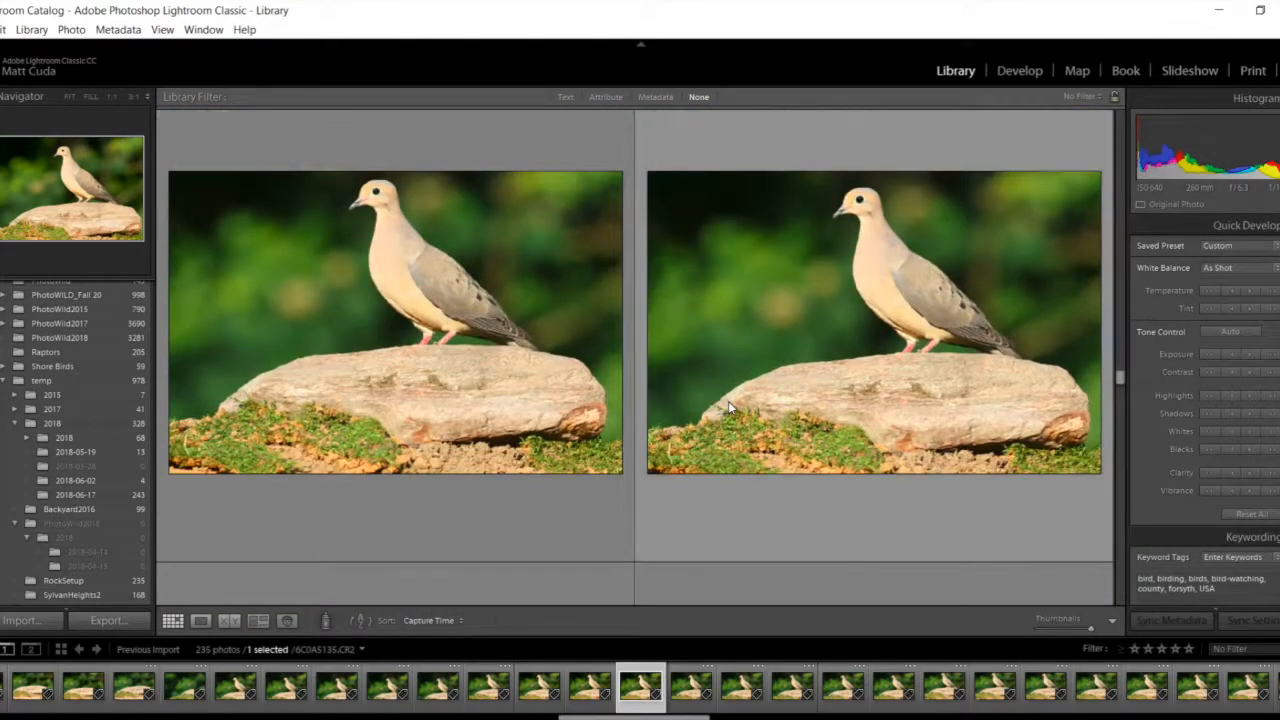
{"action": "scroll", "coordinate": [729, 405], "scroll_direction": "down", "scroll_amount": 6}
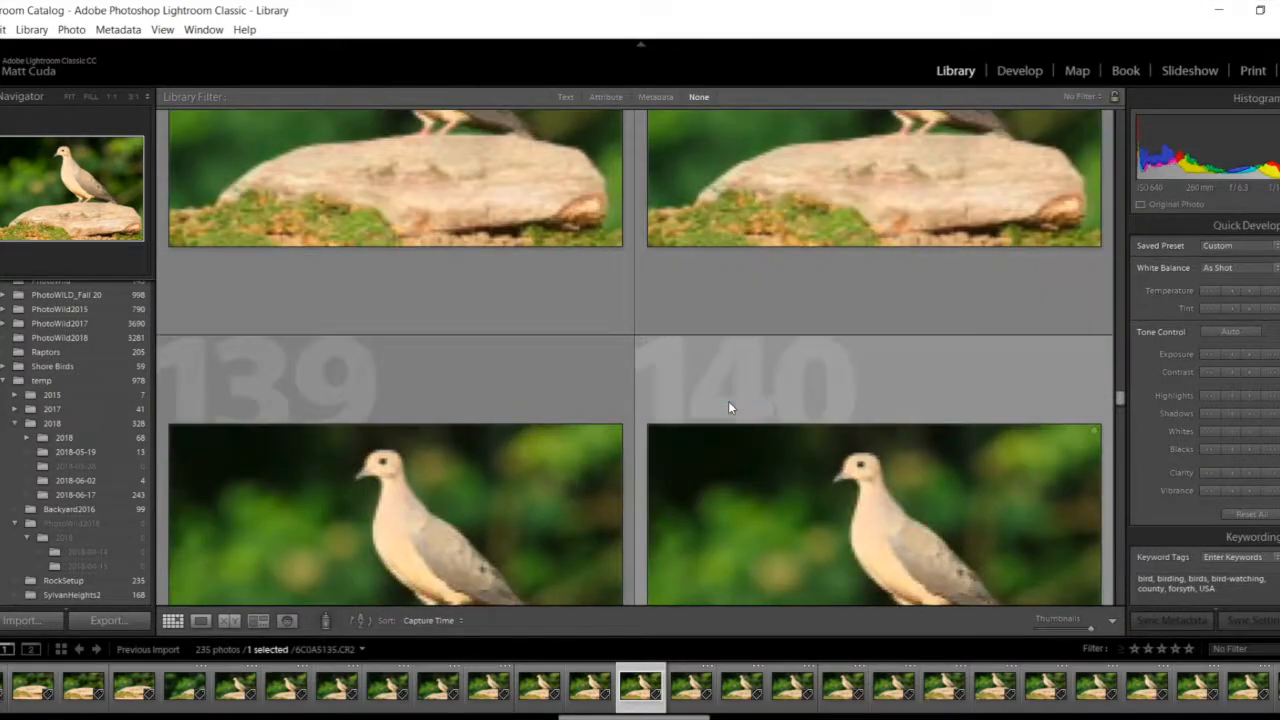
{"action": "scroll", "coordinate": [728, 401], "scroll_direction": "down", "scroll_amount": 6}
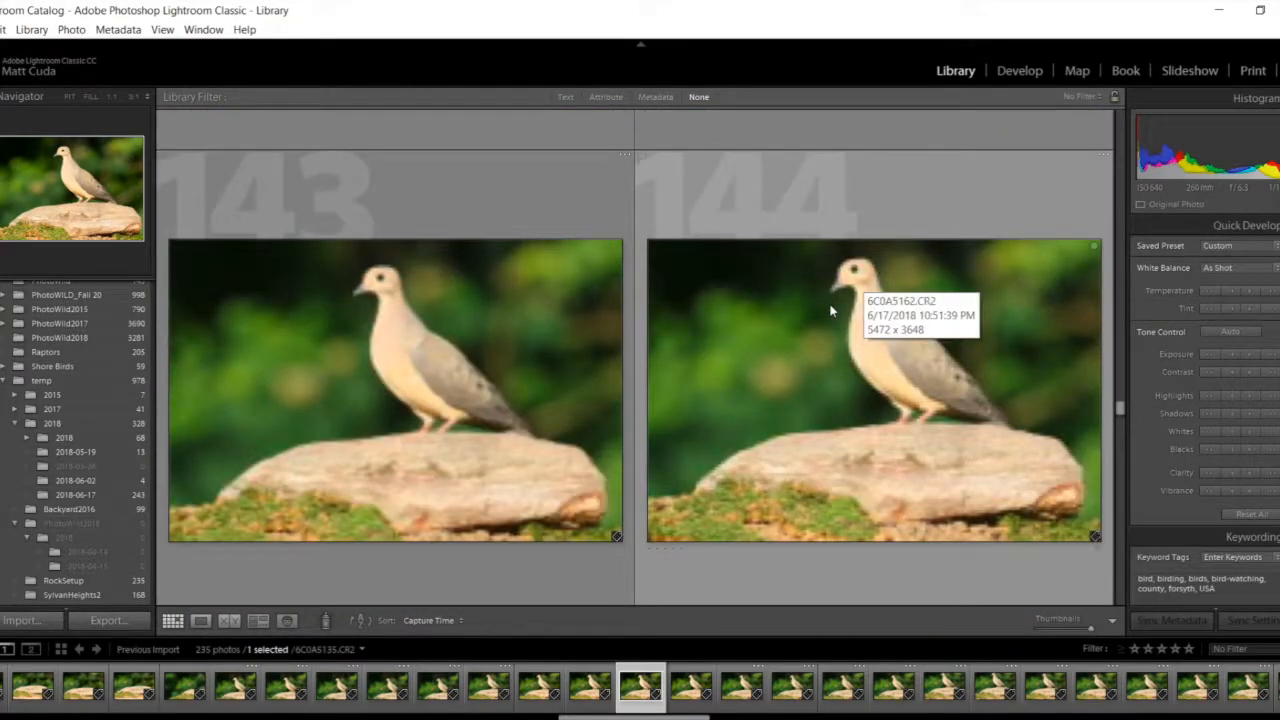
{"action": "scroll", "coordinate": [781, 370], "scroll_direction": "down", "scroll_amount": 6}
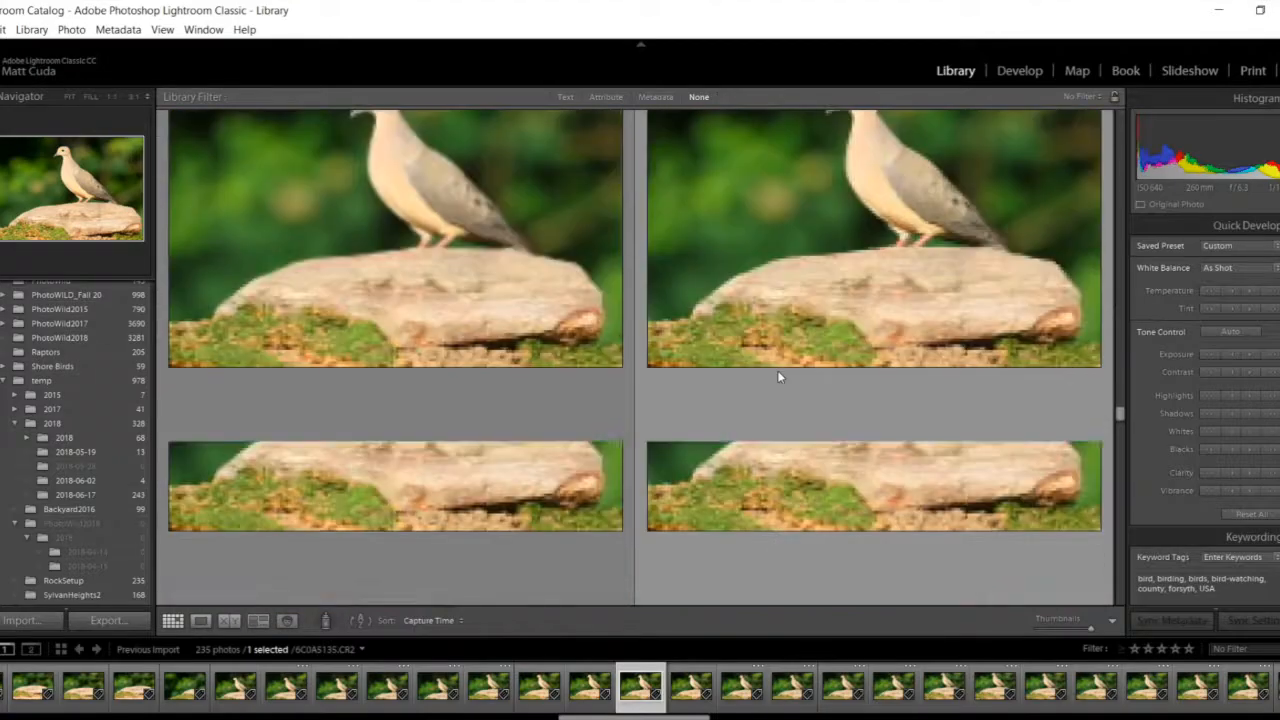
{"action": "scroll", "coordinate": [779, 377], "scroll_direction": "down", "scroll_amount": 8}
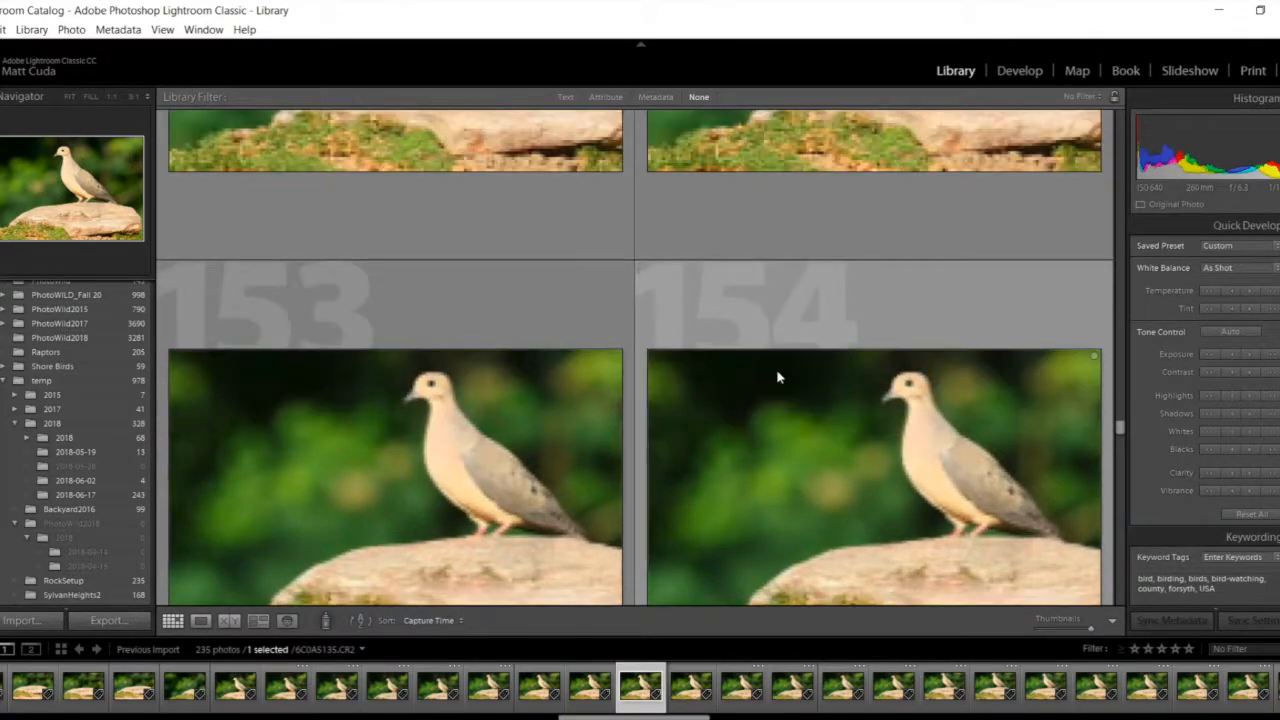
{"action": "scroll", "coordinate": [777, 377], "scroll_direction": "down", "scroll_amount": 8}
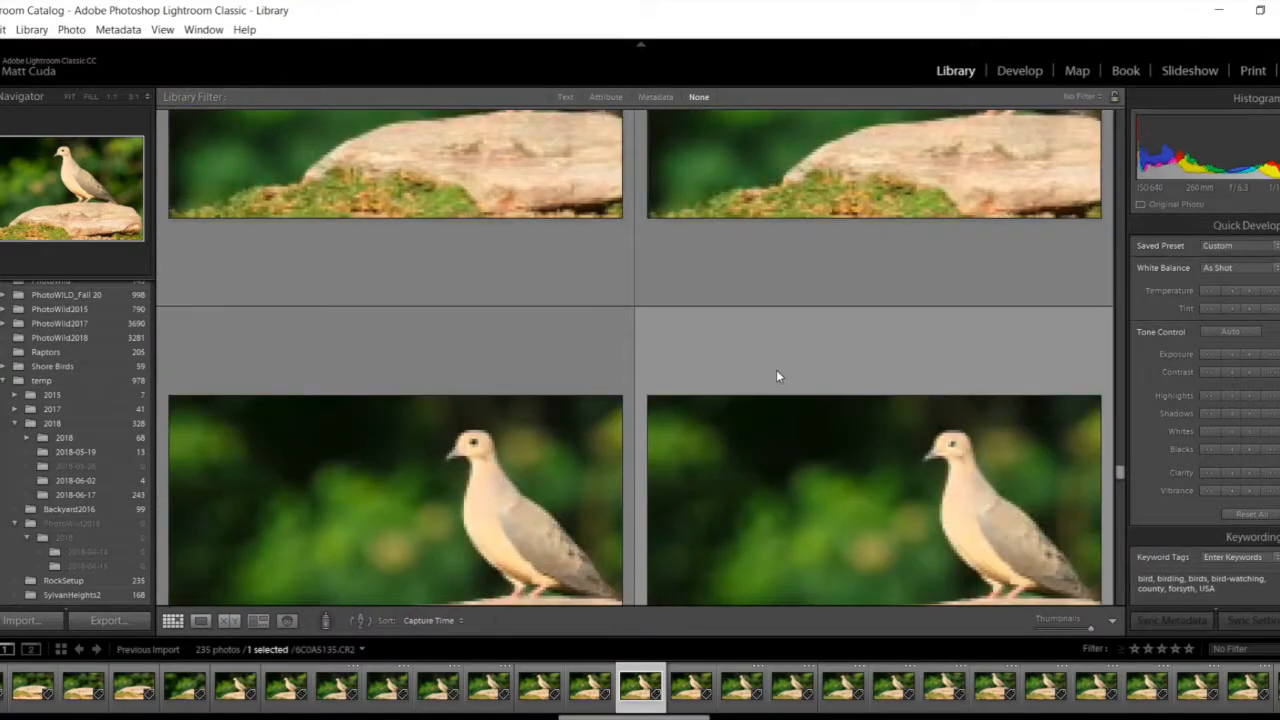
{"action": "scroll", "coordinate": [776, 375], "scroll_direction": "down", "scroll_amount": 4}
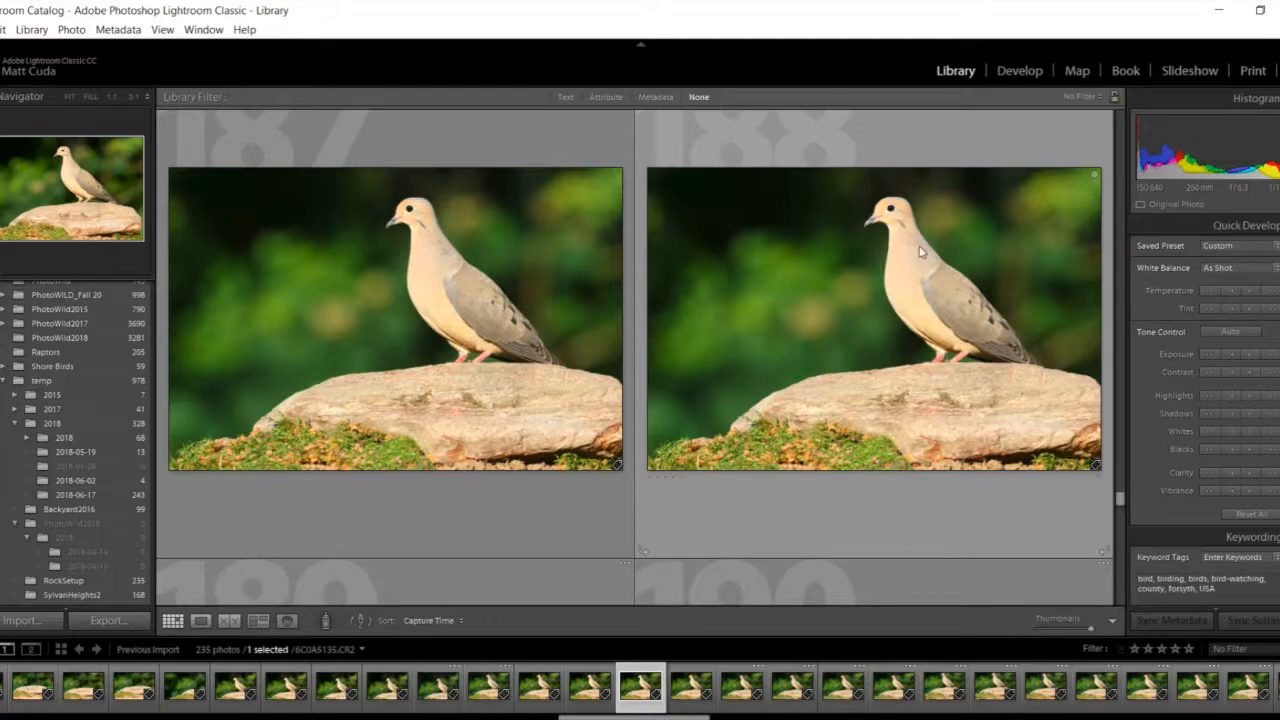
- Examine dove photo 6C0A5206 at 1:1, rate it one star and return to the grid
{"action": "scroll", "coordinate": [902, 222], "scroll_direction": "up", "scroll_amount": 1}
{"action": "key", "text": "z"}
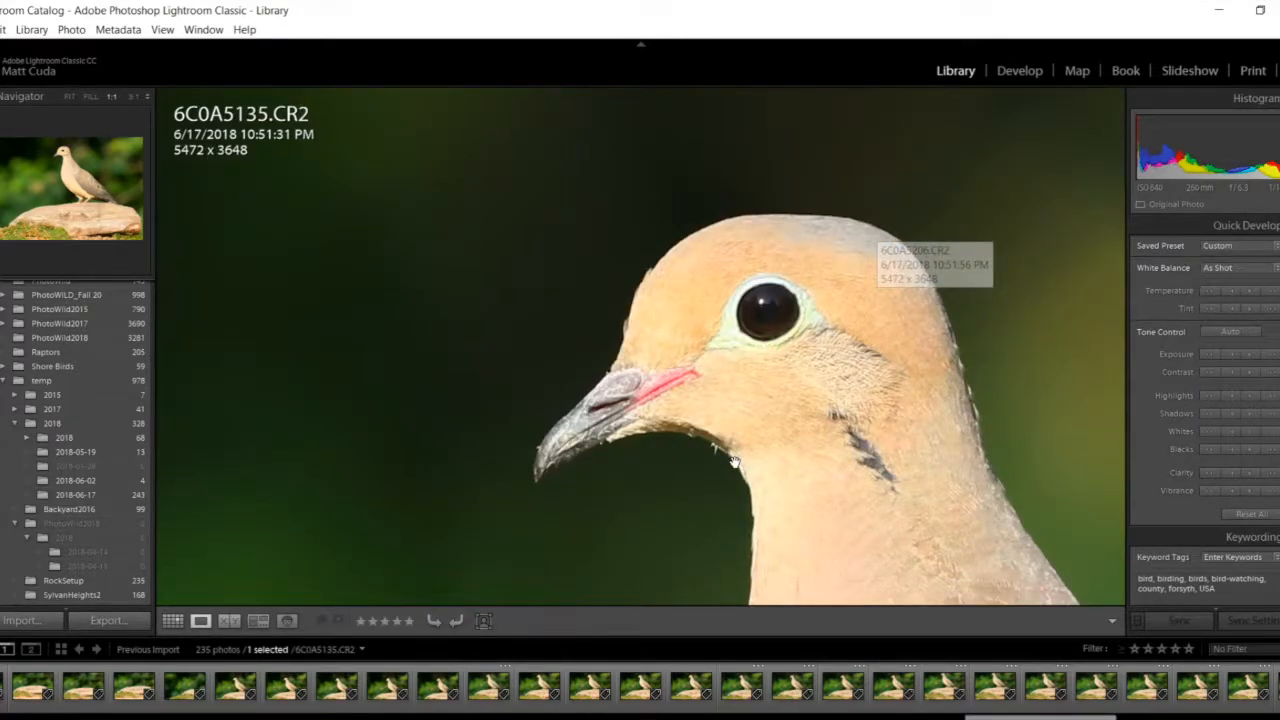
{"action": "key", "text": "Right"}
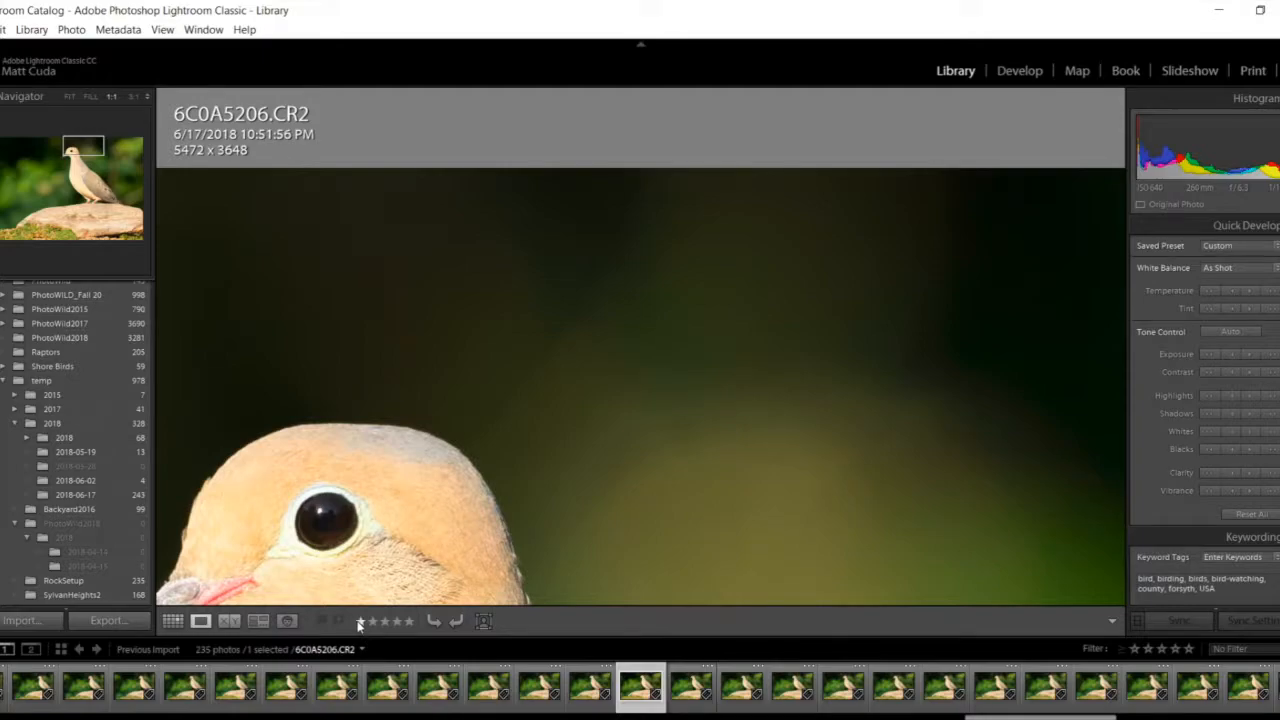
{"action": "left_click", "coordinate": [172, 620]}
- Review the remaining mourning dove photos after 6C0A5206 in the grid
{"action": "scroll", "coordinate": [677, 333], "scroll_direction": "down", "scroll_amount": 20}
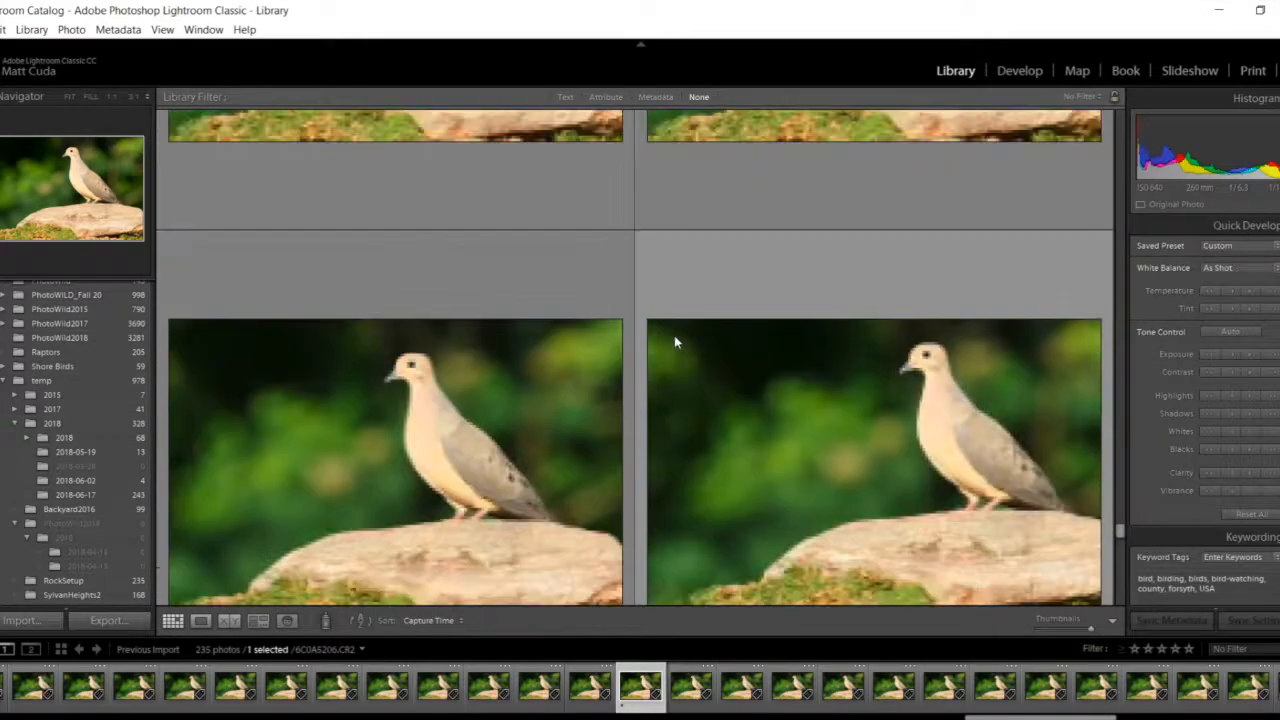
{"action": "scroll", "coordinate": [674, 332], "scroll_direction": "up", "scroll_amount": 10}
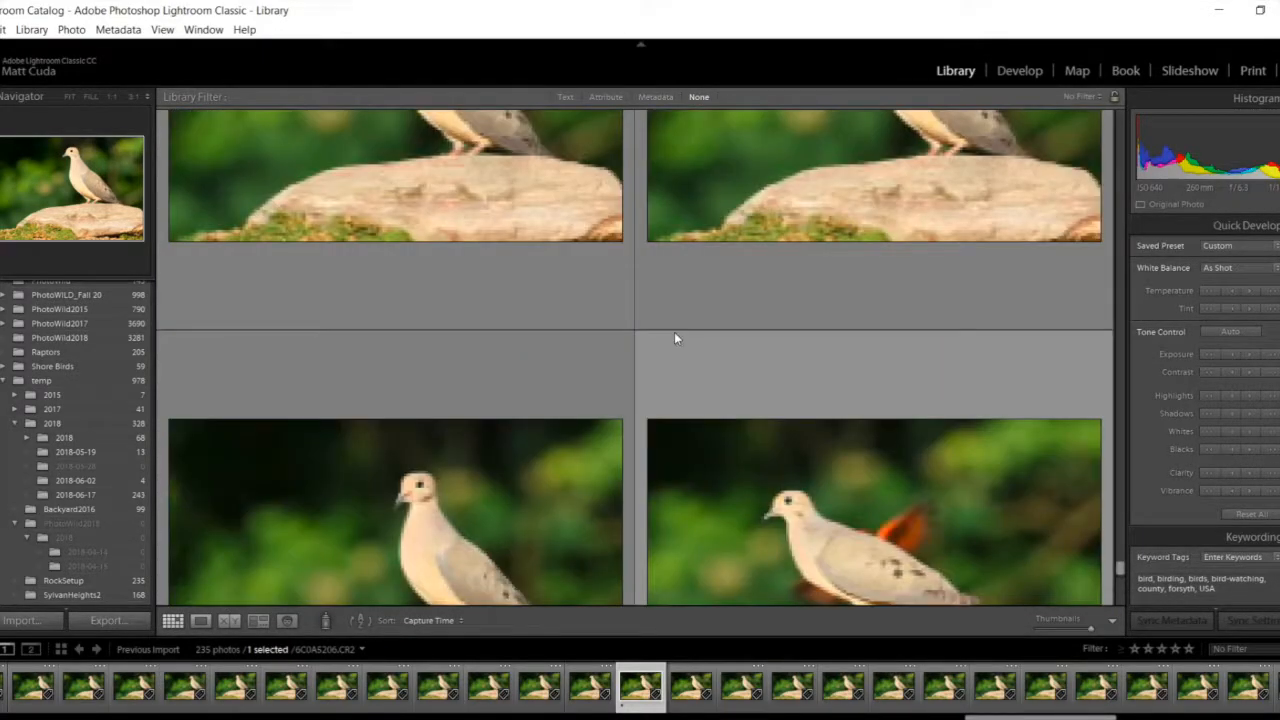
{"action": "scroll", "coordinate": [675, 337], "scroll_direction": "up", "scroll_amount": 6}
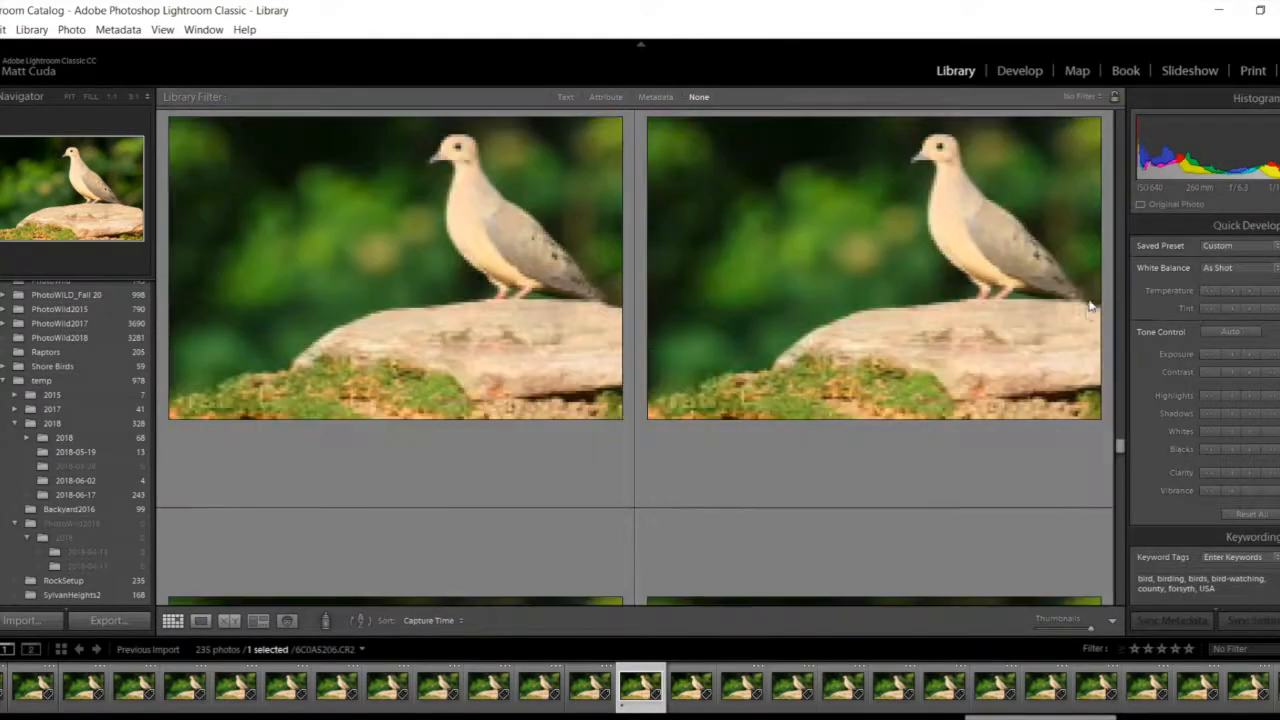
- Filter the library to Rated photos and show the start of the filtered grid
{"action": "left_click_drag", "start_coordinate": [1120, 455], "coordinate": [1131, 107]}
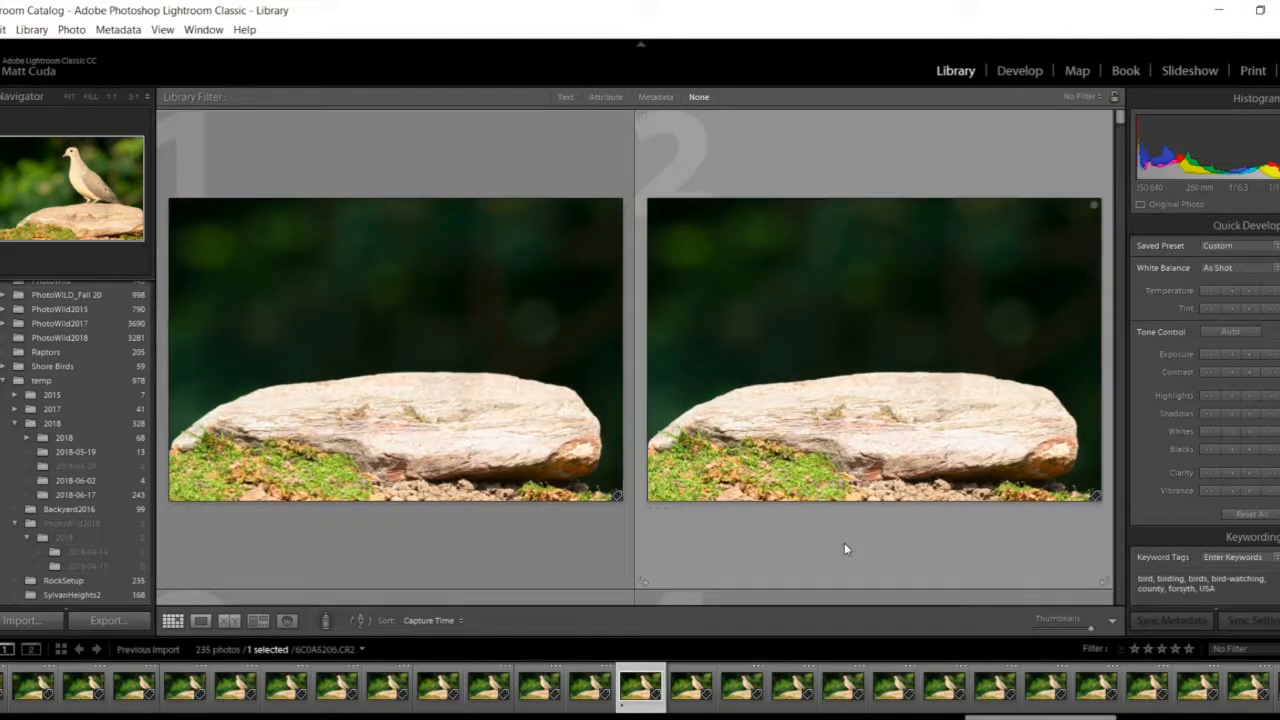
{"action": "left_click", "coordinate": [1083, 97]}
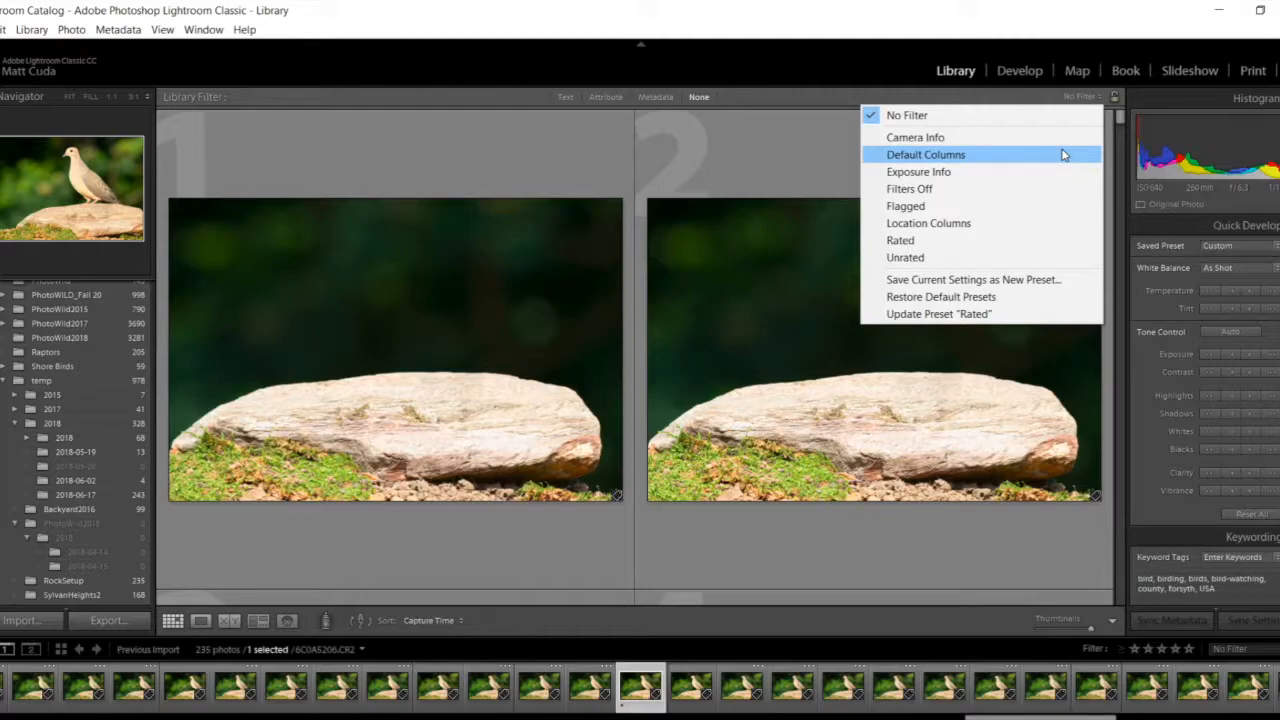
{"action": "left_click", "coordinate": [1030, 240]}
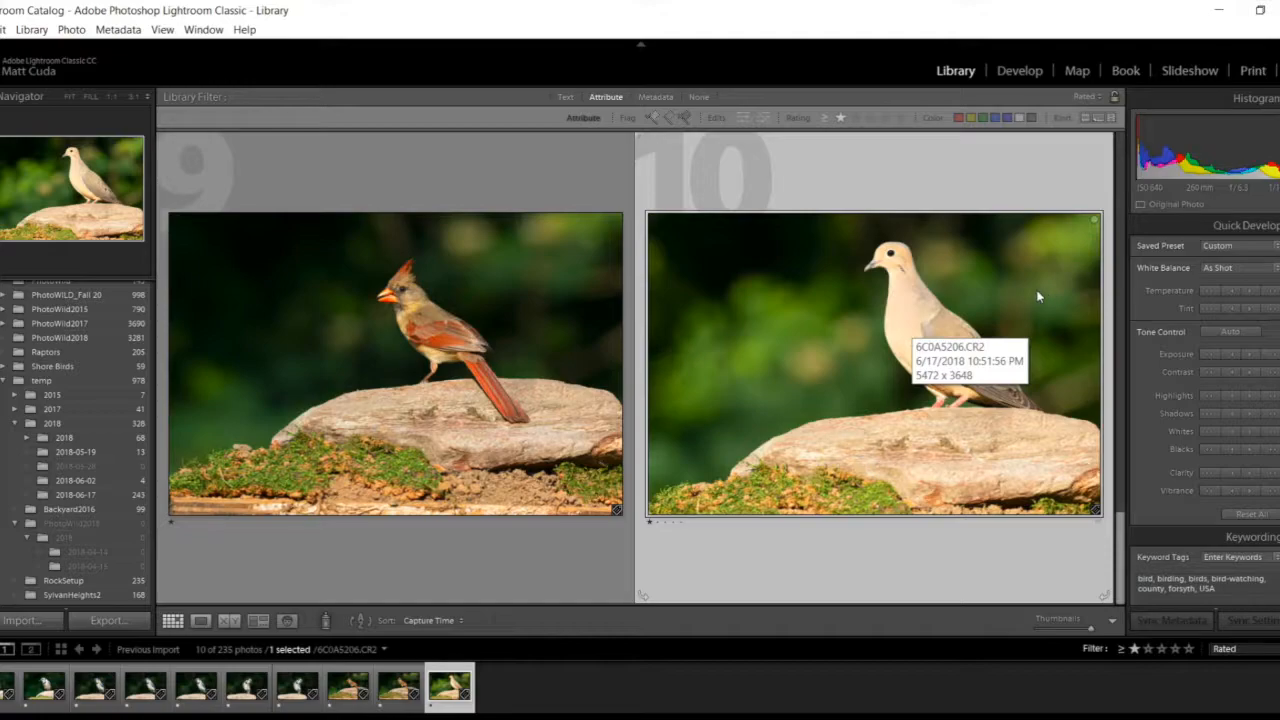
{"action": "scroll", "coordinate": [1068, 334], "scroll_direction": "up", "scroll_amount": 2}
{"action": "scroll", "coordinate": [1066, 343], "scroll_direction": "up", "scroll_amount": 1}
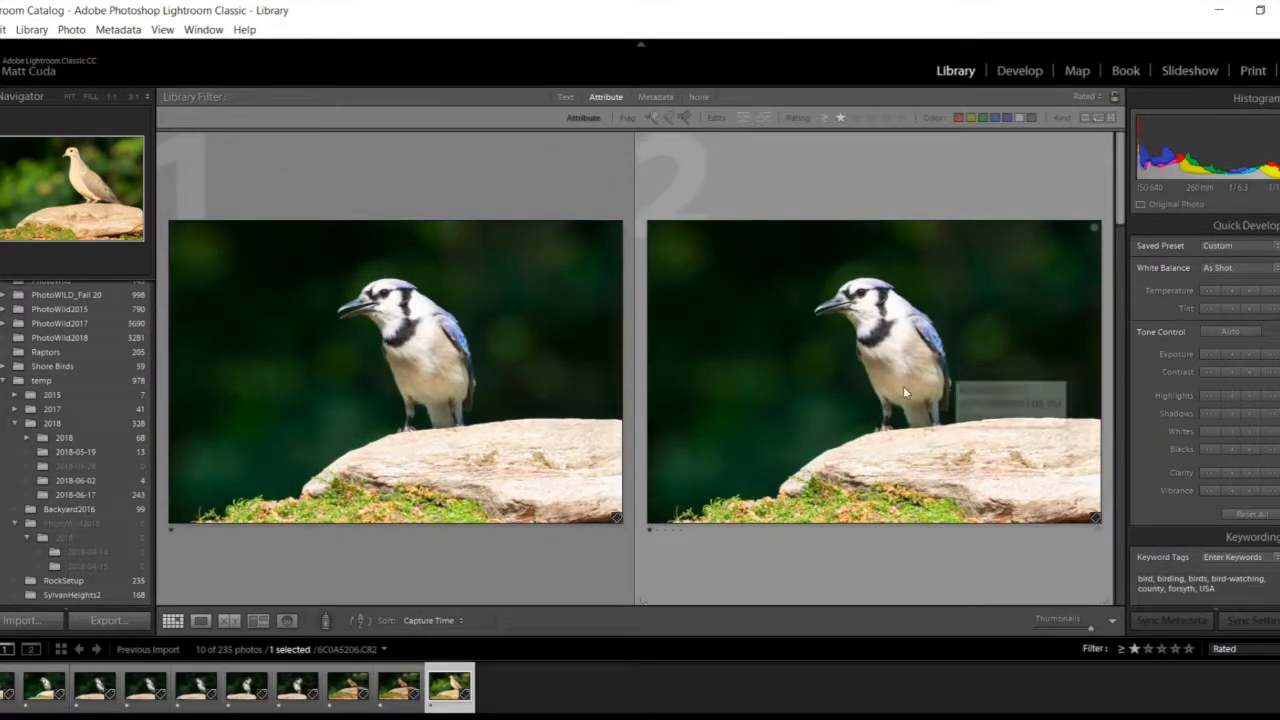
- Compare the first two rated blue jay photos, 6C0A5028 and 6C0A5029, ending with 6C0A5028 selected
{"action": "left_click", "coordinate": [434, 375]}
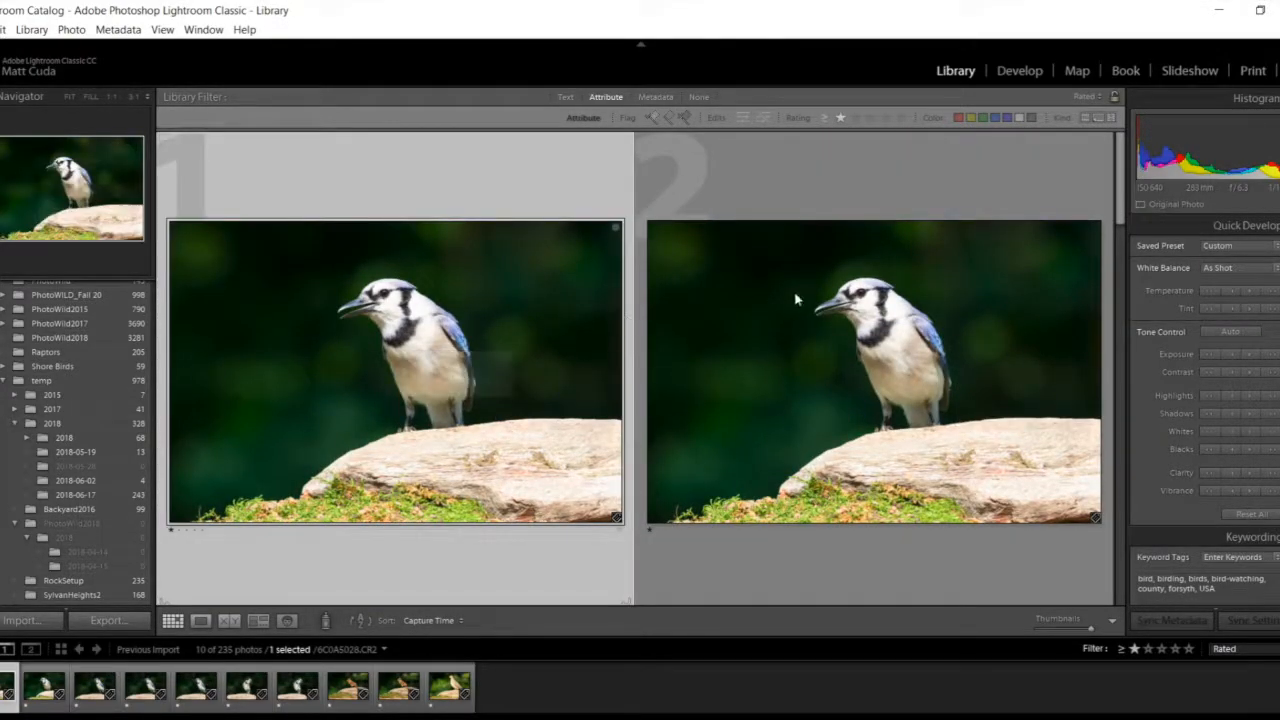
{"action": "left_click", "coordinate": [800, 297]}
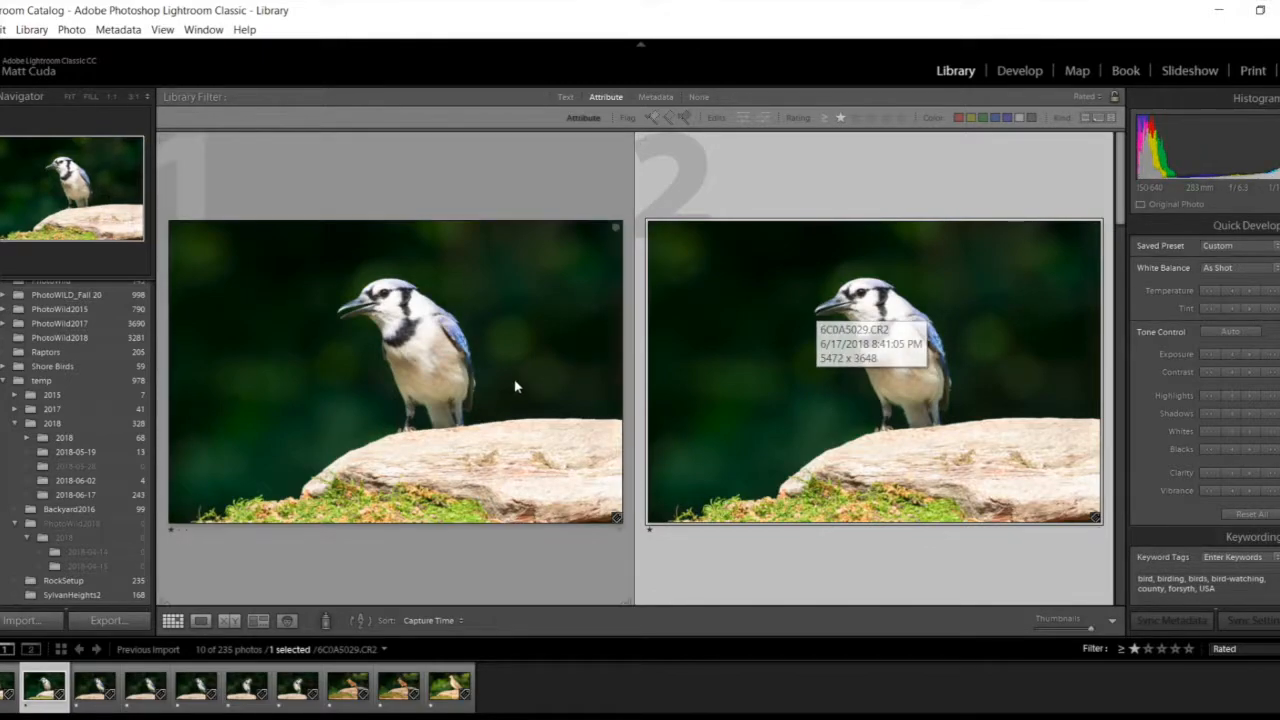
{"action": "left_click", "coordinate": [505, 389]}
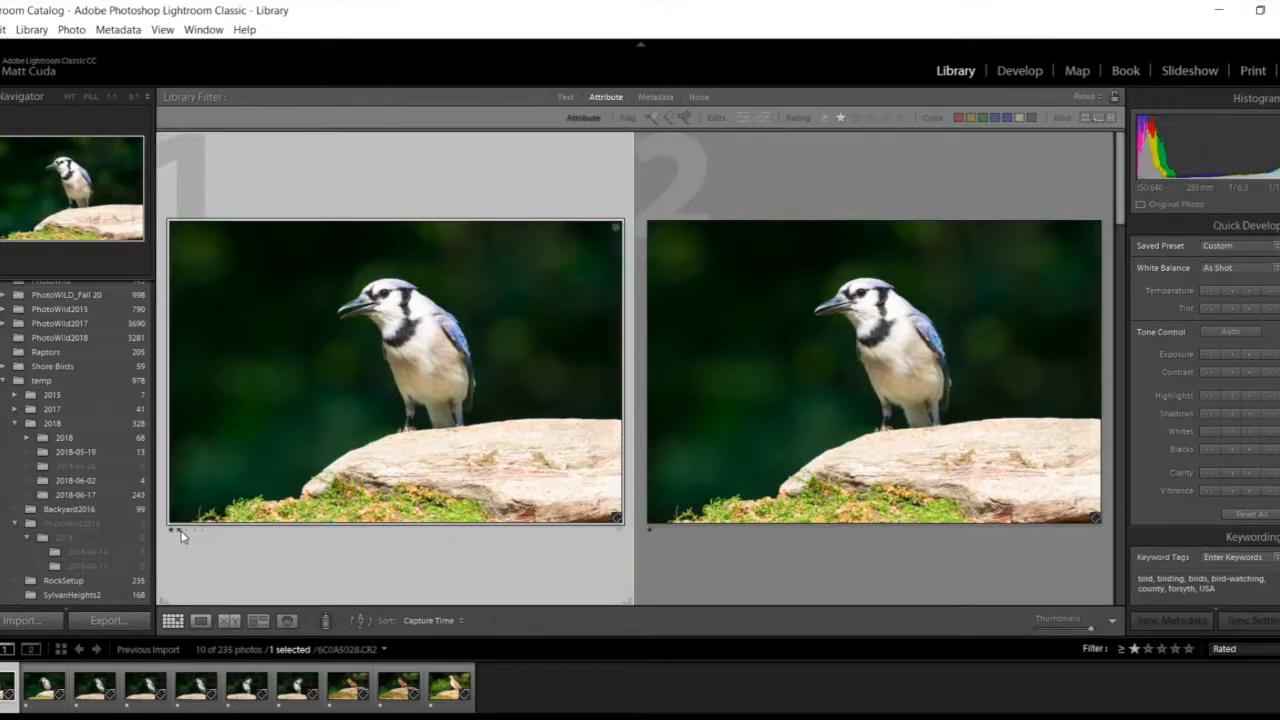
- Compare blue jay photos 6C0A5035 and 6C0A5036, check 6C0A5036 at 1:1 and rate it two stars, finishing in the grid
{"action": "scroll", "coordinate": [646, 470], "scroll_direction": "down", "scroll_amount": 2}
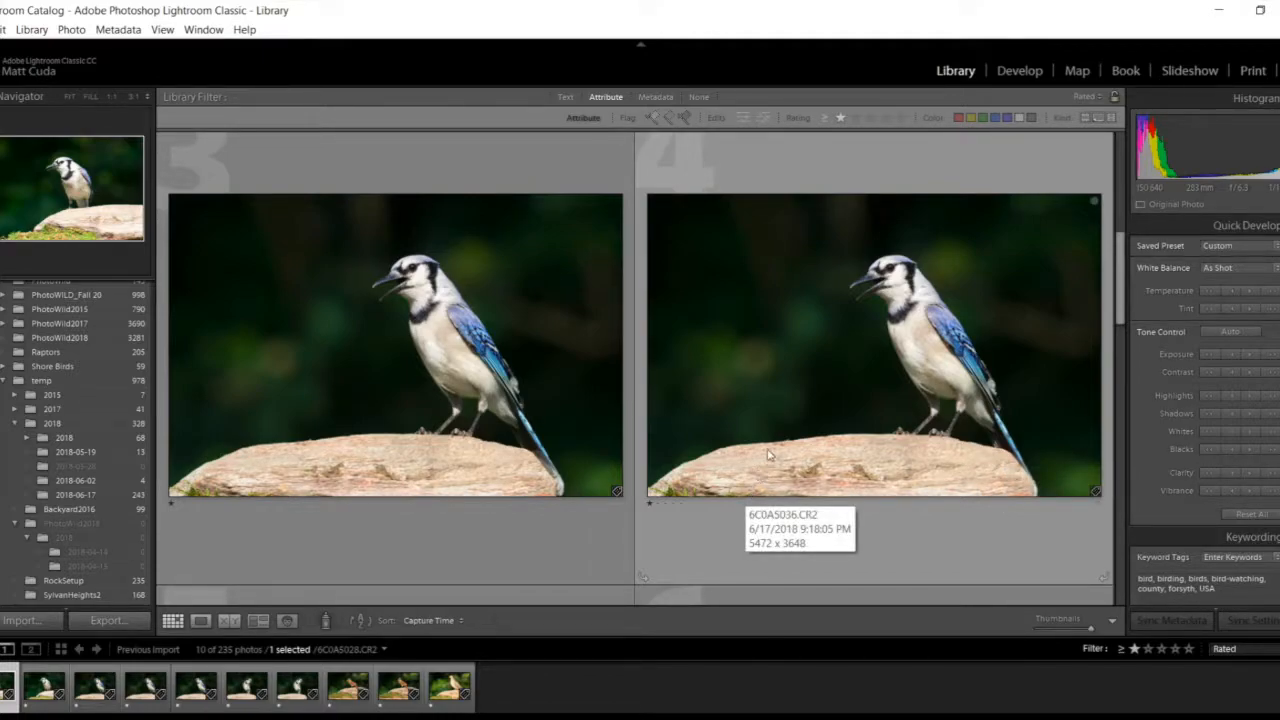
{"action": "left_click", "coordinate": [491, 270]}
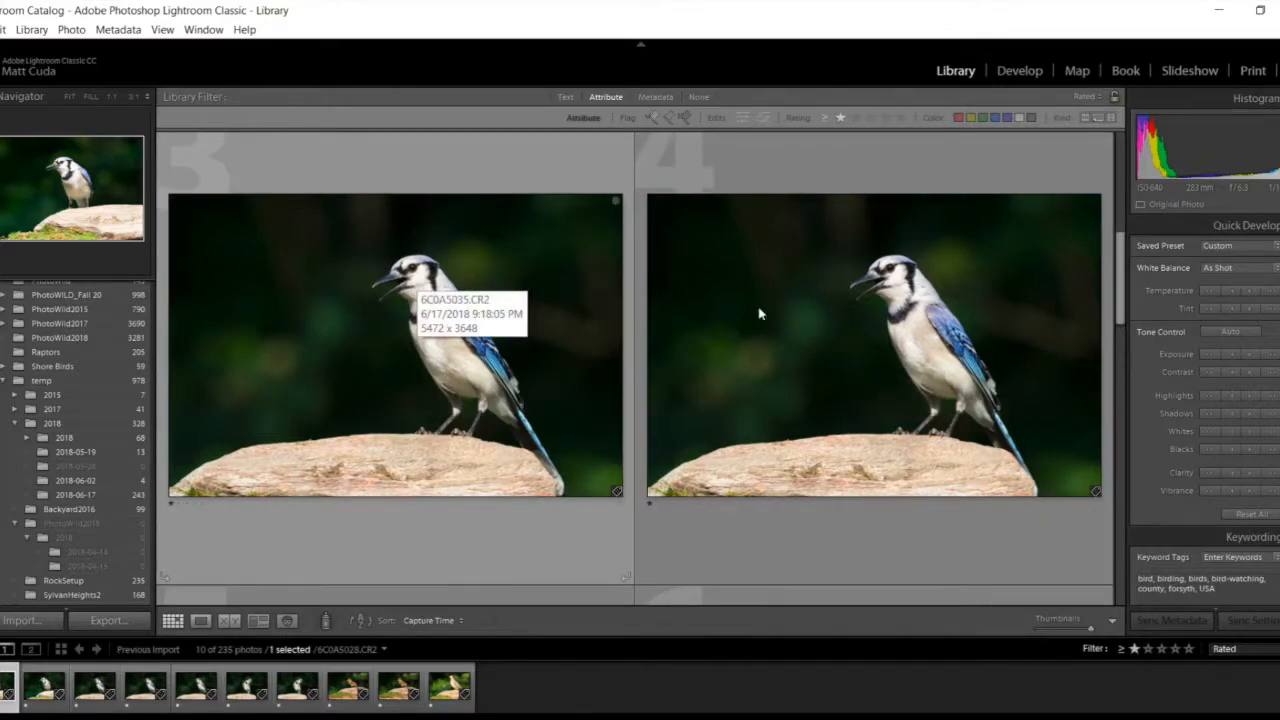
{"action": "left_click", "coordinate": [891, 273]}
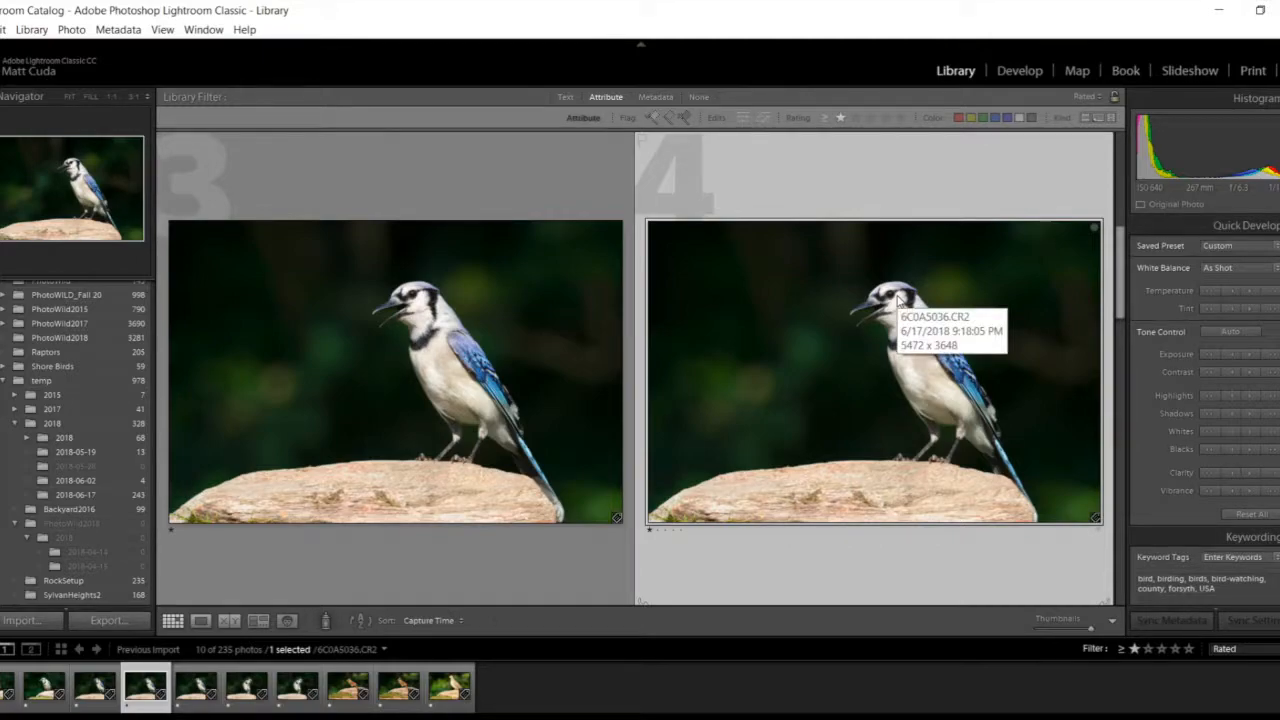
{"action": "key", "text": "z"}
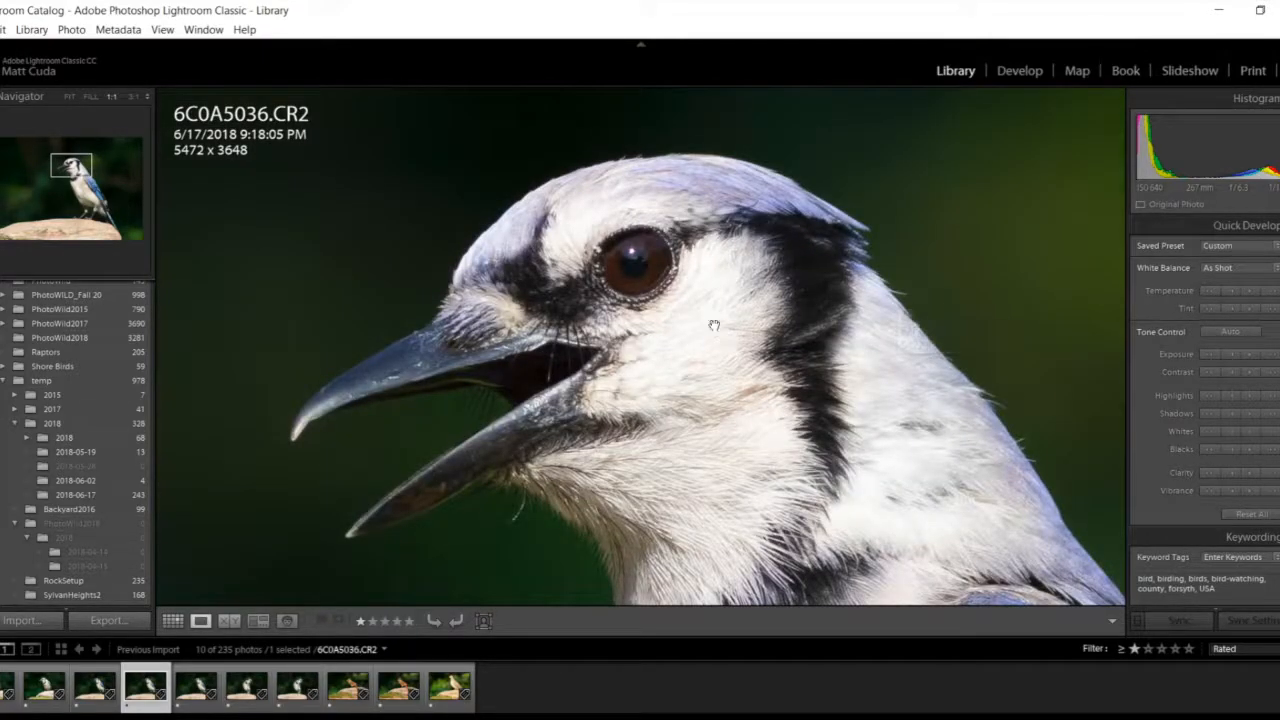
{"action": "left_click", "coordinate": [714, 325]}
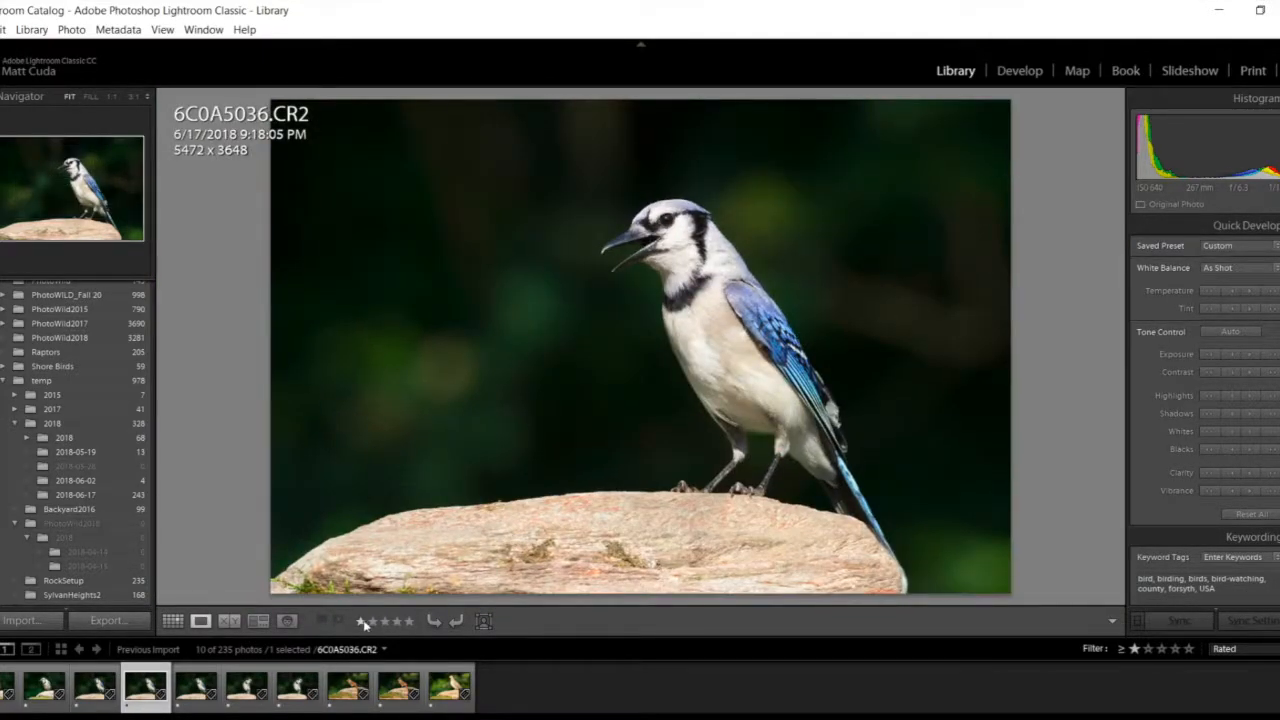
{"action": "left_click", "coordinate": [172, 620]}
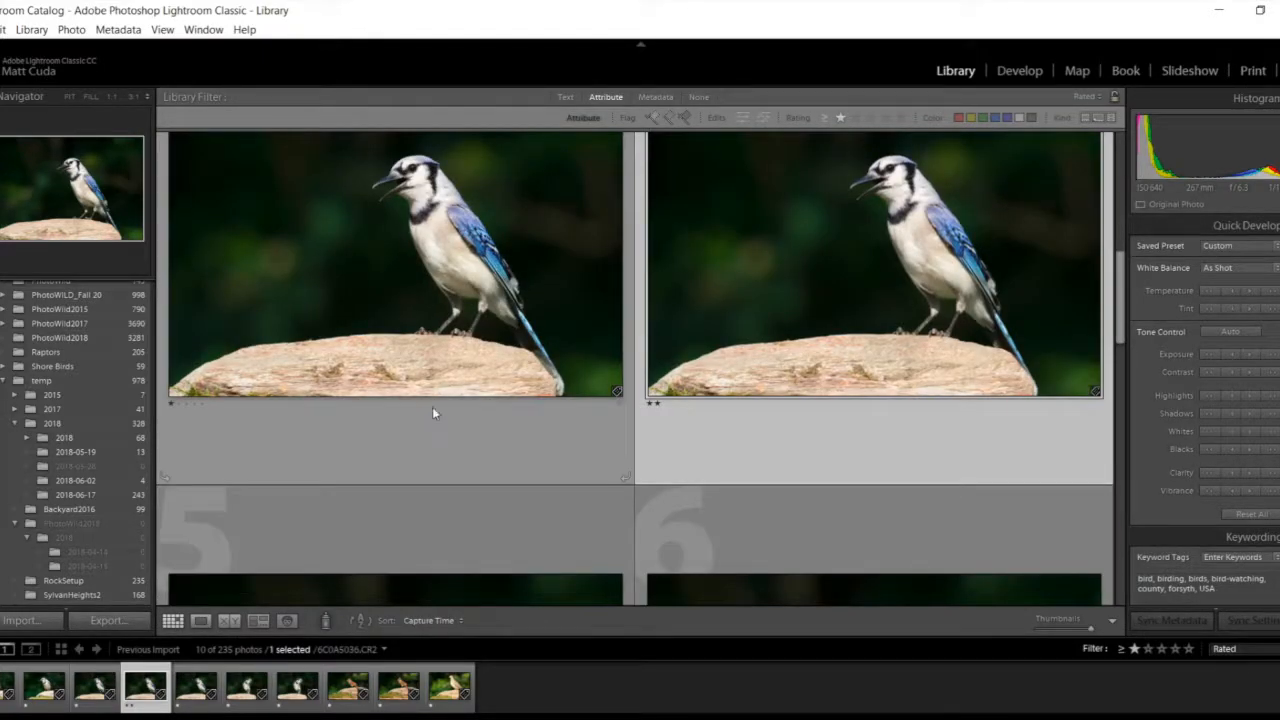
- Compare blue jay photo 6C0A5035 with 6C0A5036 in the grid, viewing 6C0A5035 enlarged and returning to the grid
{"action": "scroll", "coordinate": [490, 400], "scroll_direction": "up", "scroll_amount": 3}
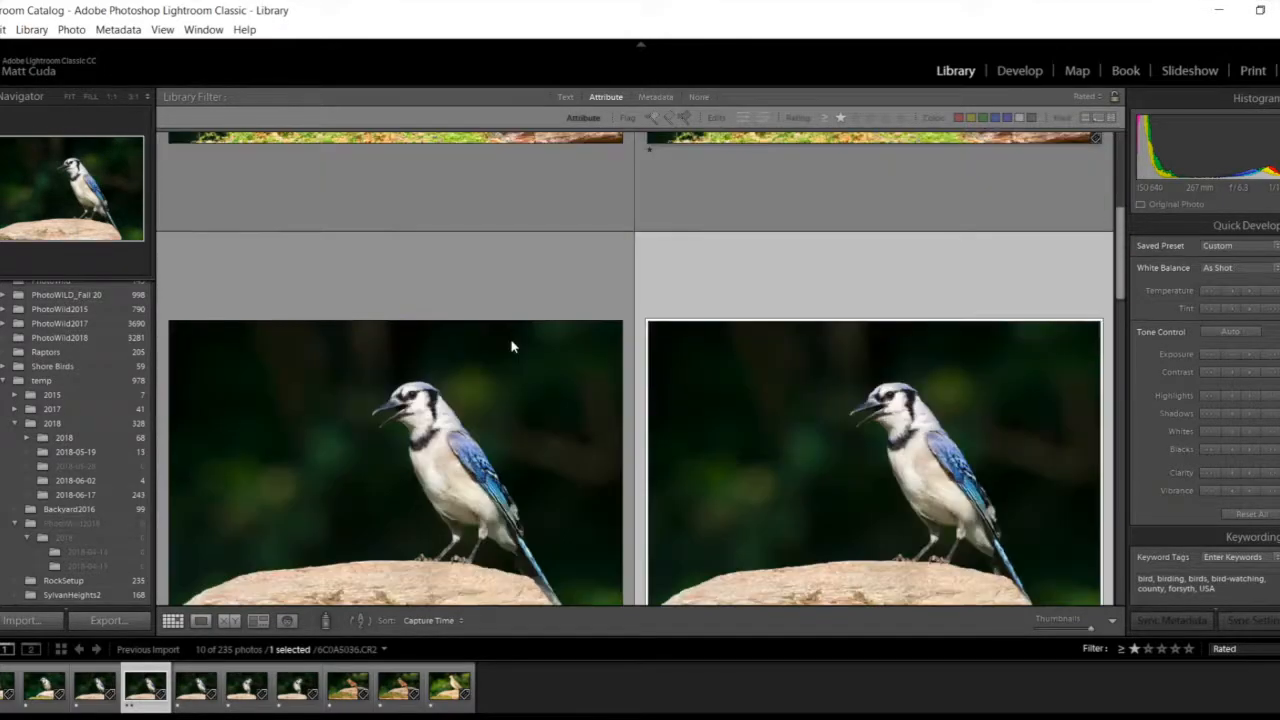
{"action": "scroll", "coordinate": [502, 356], "scroll_direction": "down", "scroll_amount": 2}
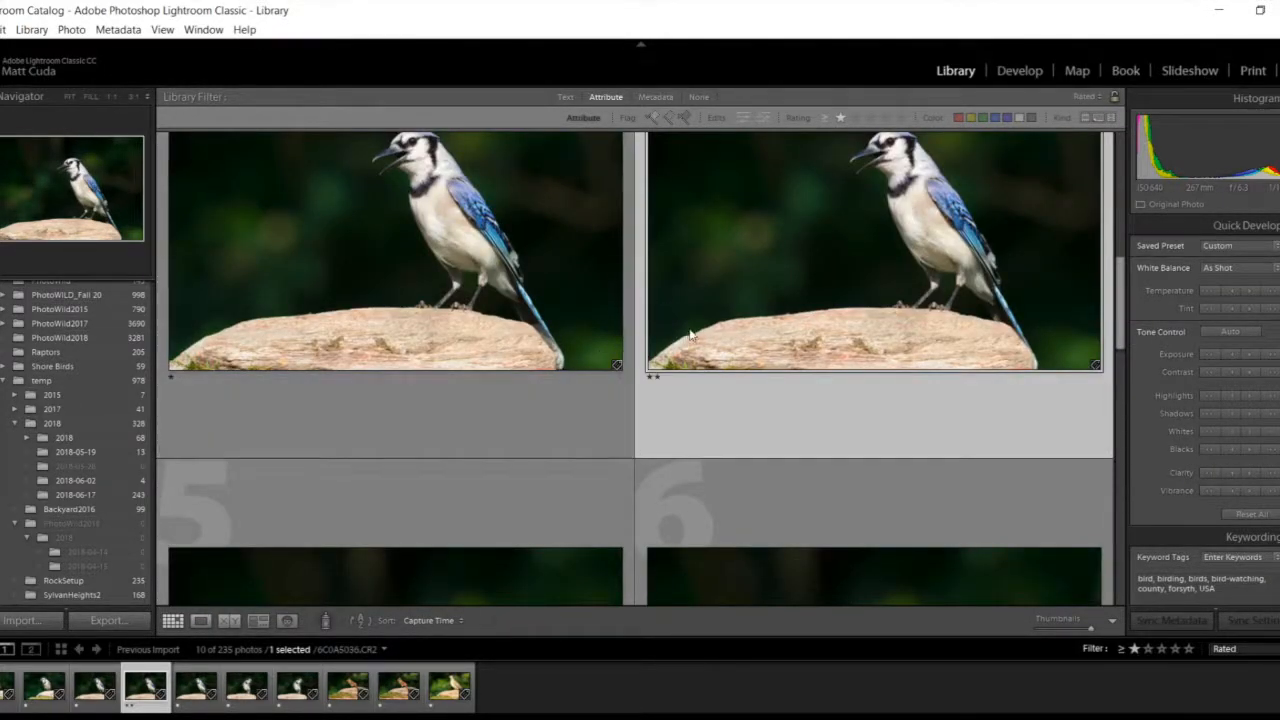
{"action": "scroll", "coordinate": [670, 351], "scroll_direction": "up", "scroll_amount": 1}
{"action": "double_click", "coordinate": [430, 340]}
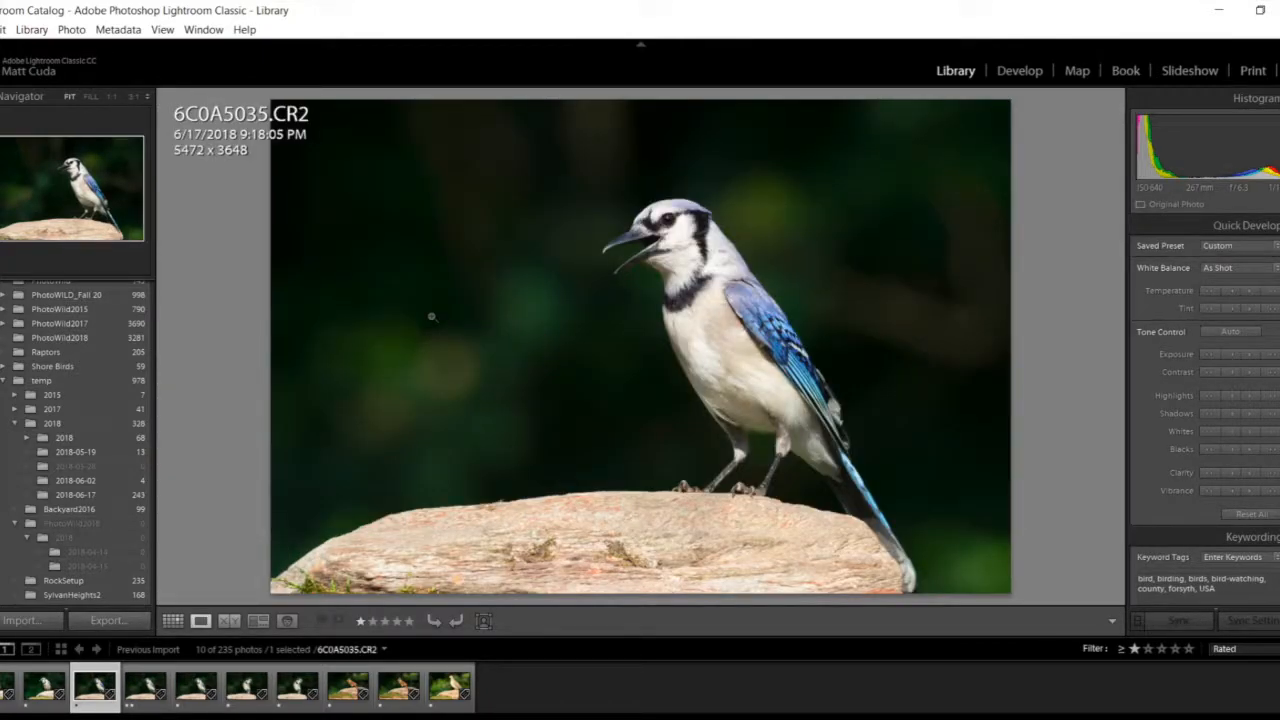
{"action": "left_click", "coordinate": [173, 621]}
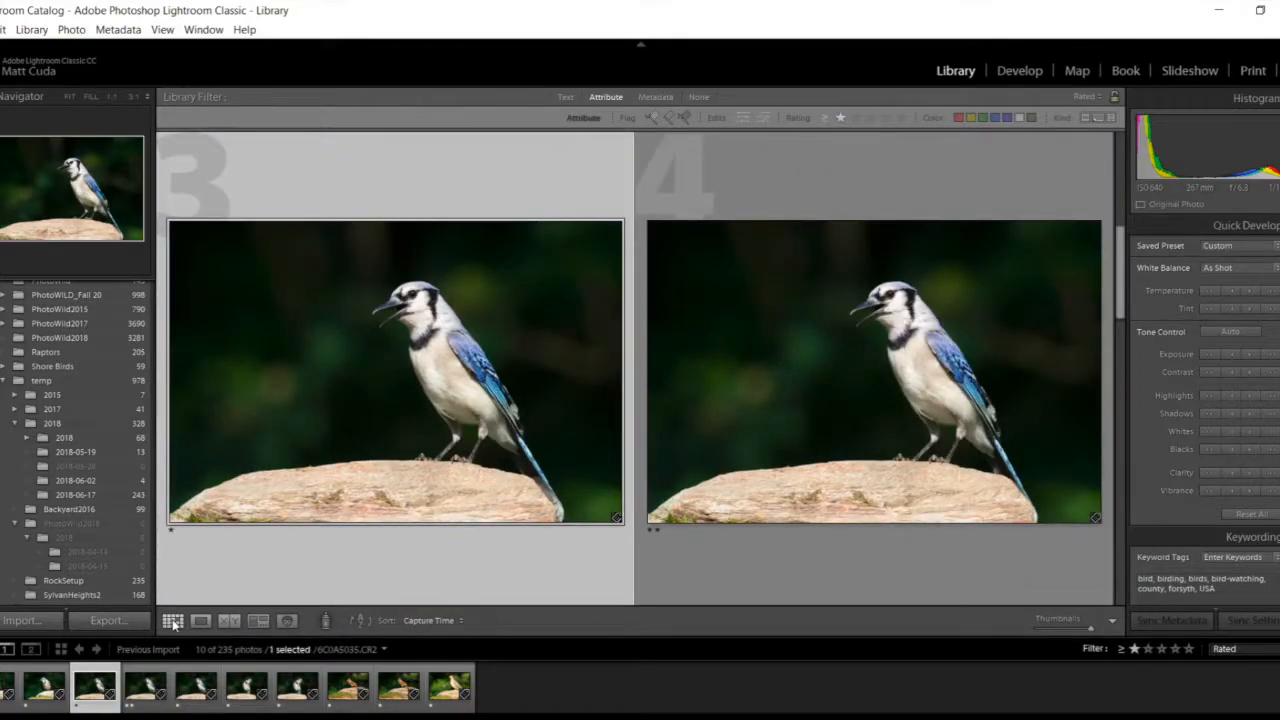
{"action": "double_click", "coordinate": [390, 348]}
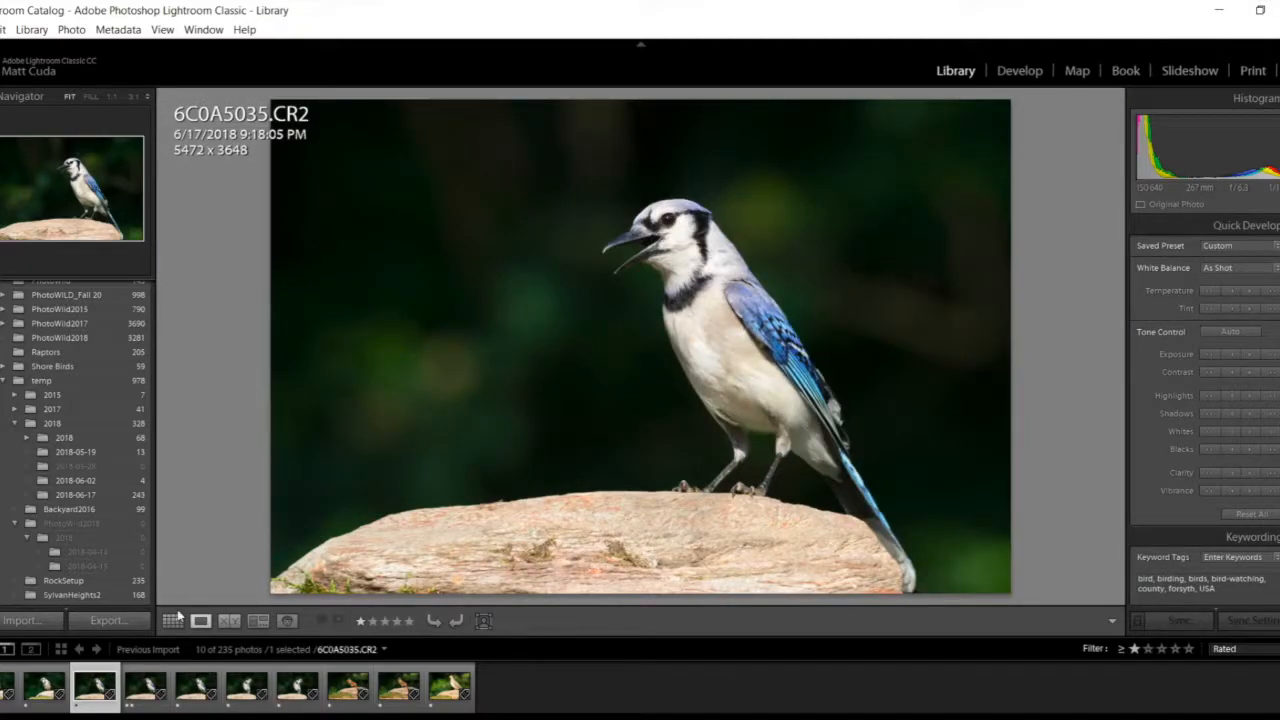
{"action": "left_click", "coordinate": [176, 620]}
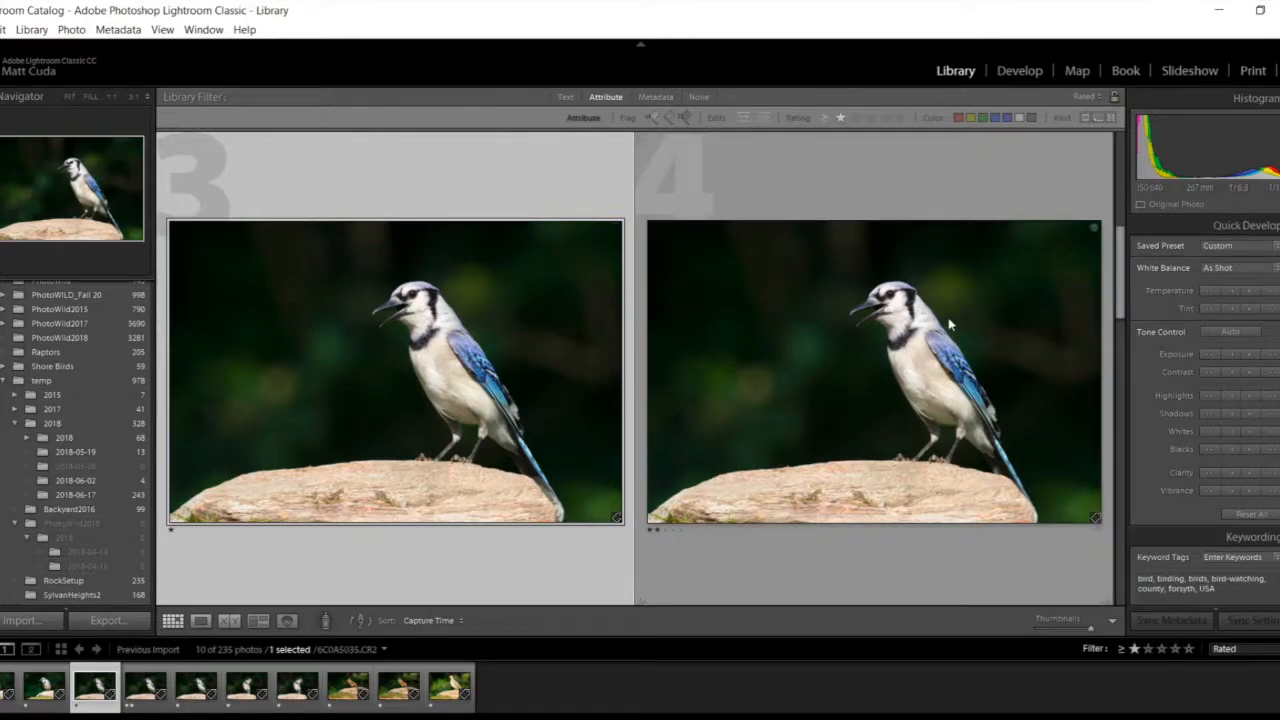
- Rate blue jay photo 6C0A5039, the one with its head turned the other way, three stars
{"action": "scroll", "coordinate": [936, 336], "scroll_direction": "down", "scroll_amount": 3}
{"action": "scroll", "coordinate": [893, 339], "scroll_direction": "up", "scroll_amount": 5}
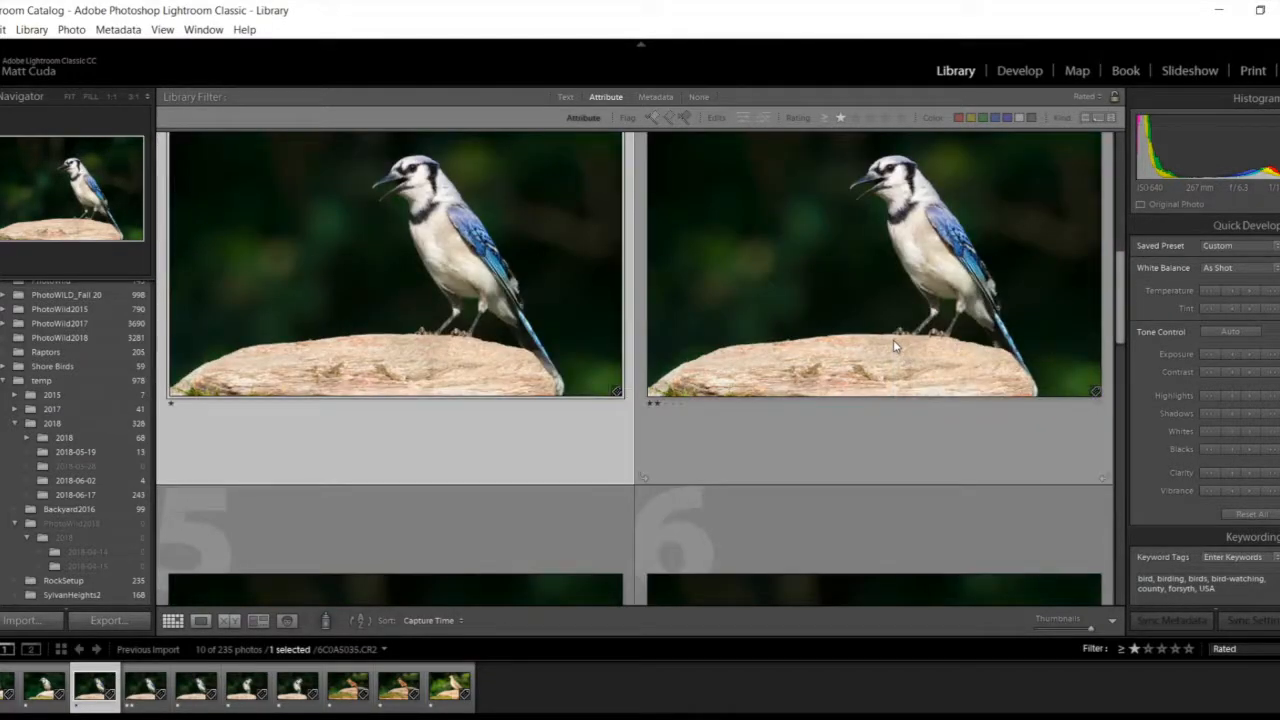
{"action": "scroll", "coordinate": [893, 346], "scroll_direction": "down", "scroll_amount": 5}
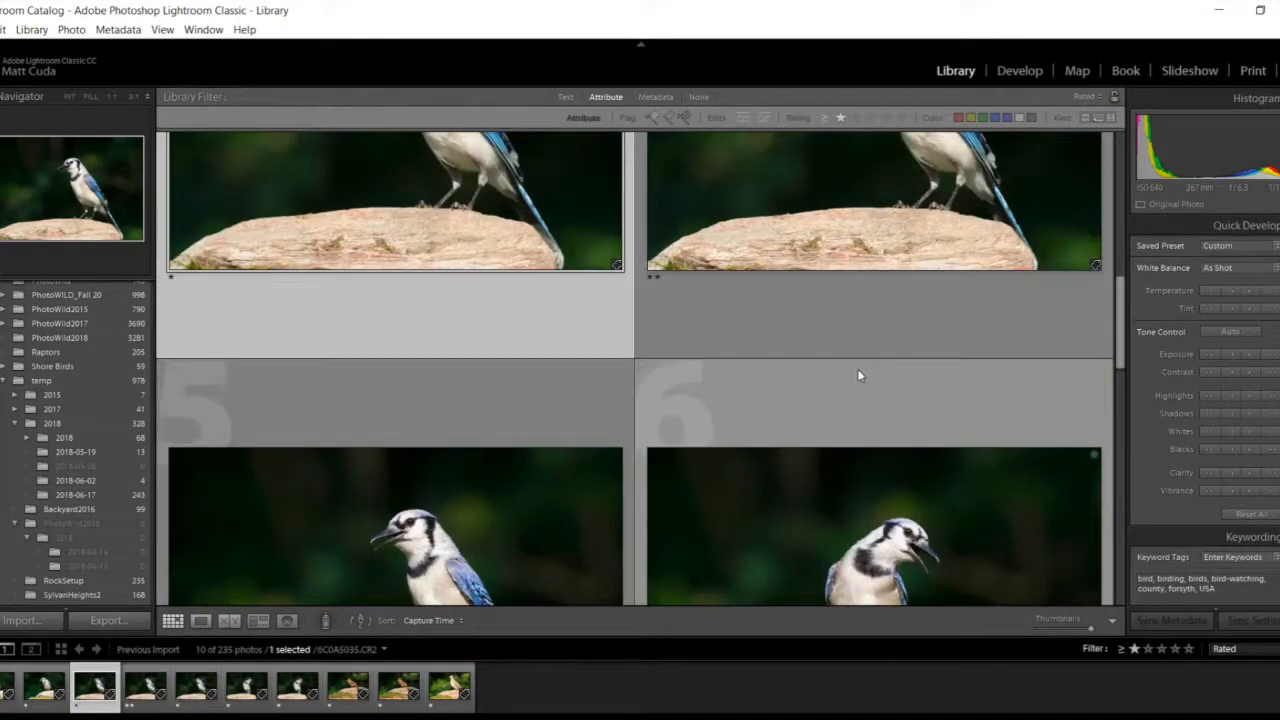
{"action": "scroll", "coordinate": [644, 423], "scroll_direction": "up", "scroll_amount": 1}
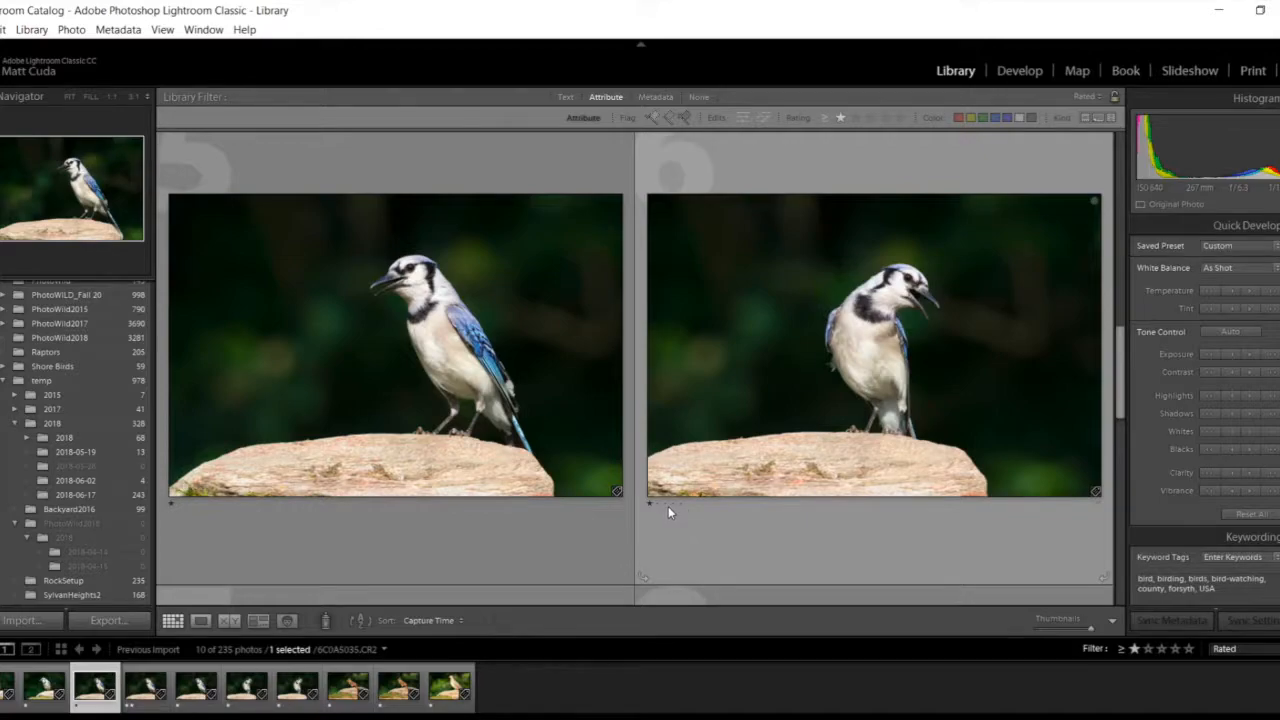
{"action": "scroll", "coordinate": [665, 500], "scroll_direction": "down", "scroll_amount": 2}
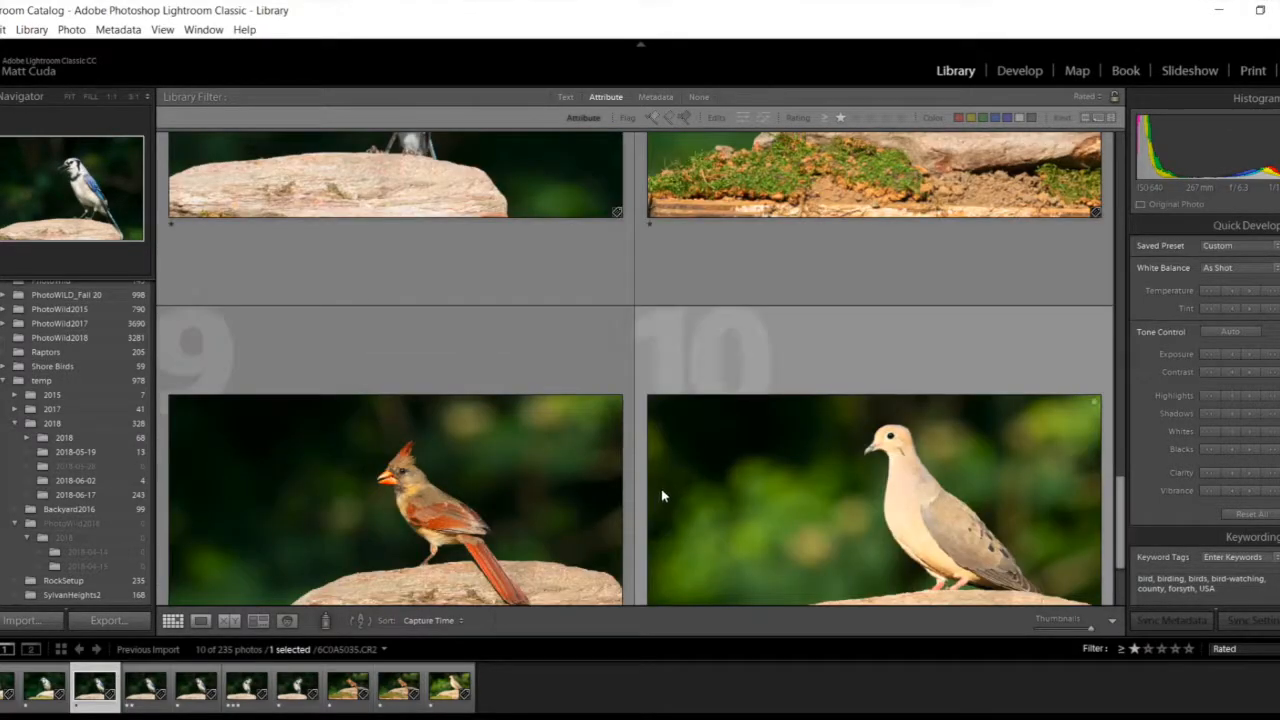
- Rate the female cardinal photo 6C0A5080 and the mourning dove photo 6C0A5206 two stars each
{"action": "scroll", "coordinate": [562, 513], "scroll_direction": "down", "scroll_amount": 1}
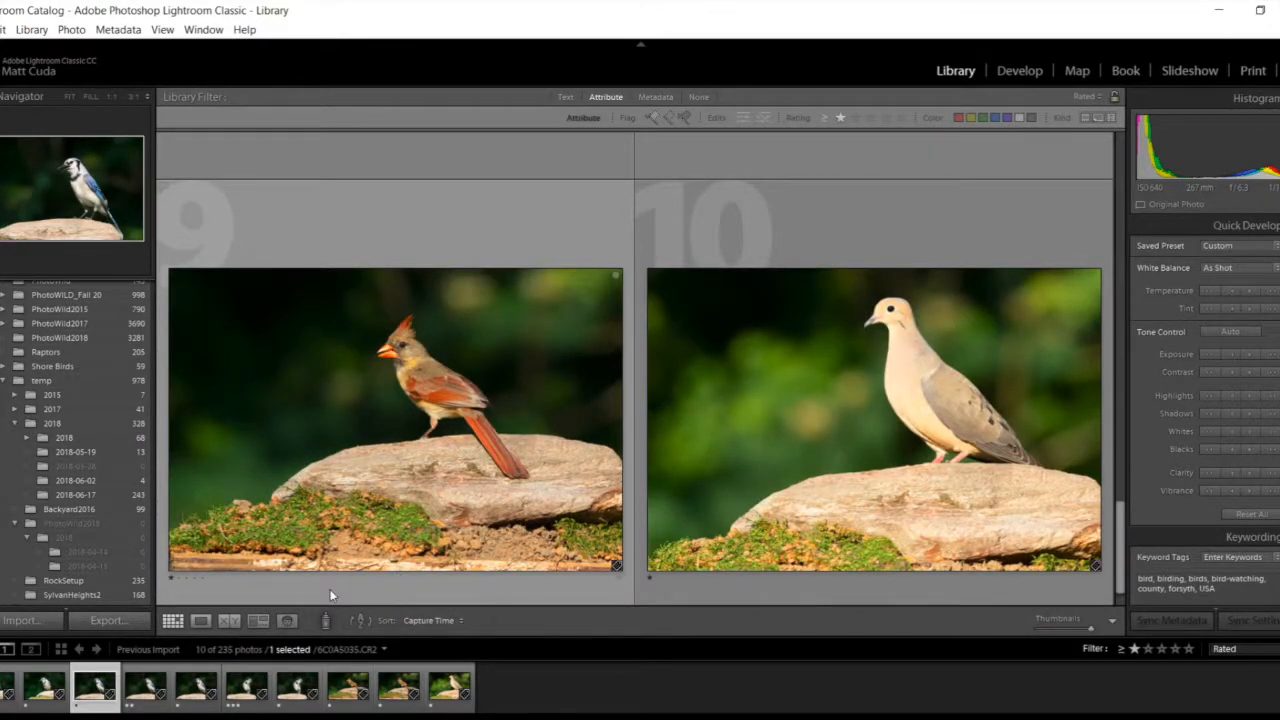
{"action": "left_click", "coordinate": [178, 578]}
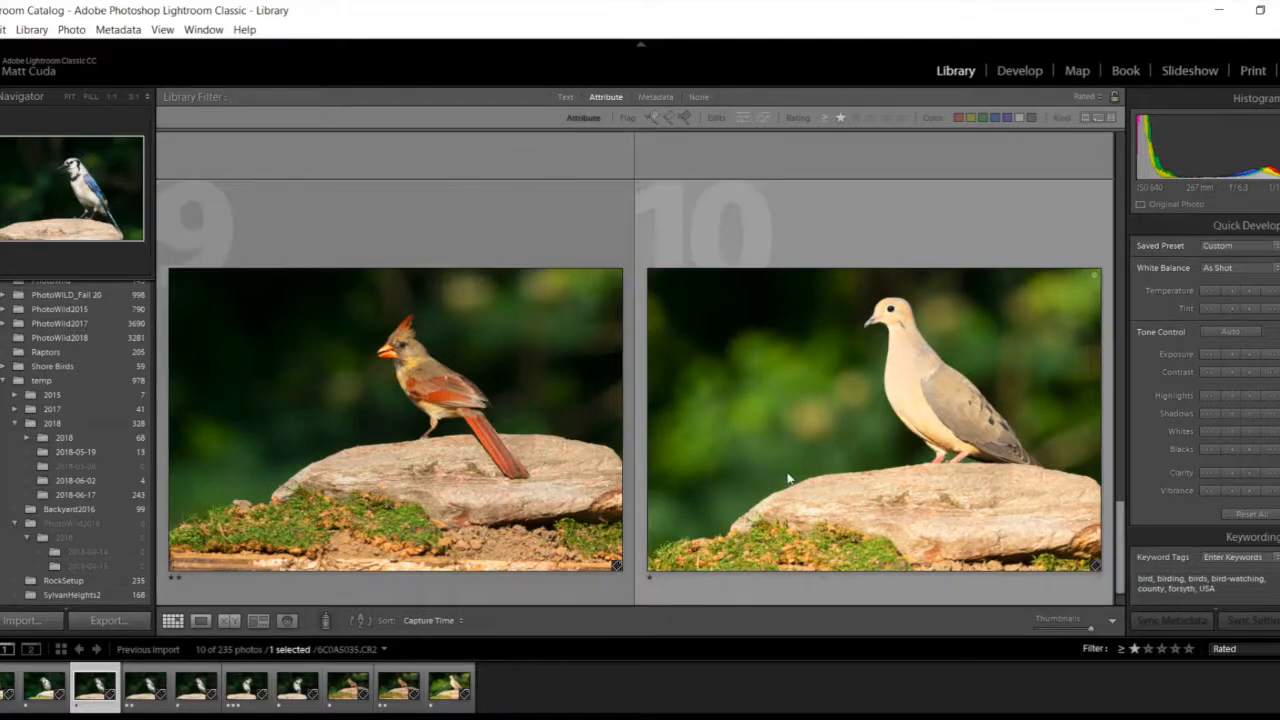
{"action": "scroll", "coordinate": [788, 480], "scroll_direction": "down", "scroll_amount": 1}
{"action": "left_click", "coordinate": [658, 521]}
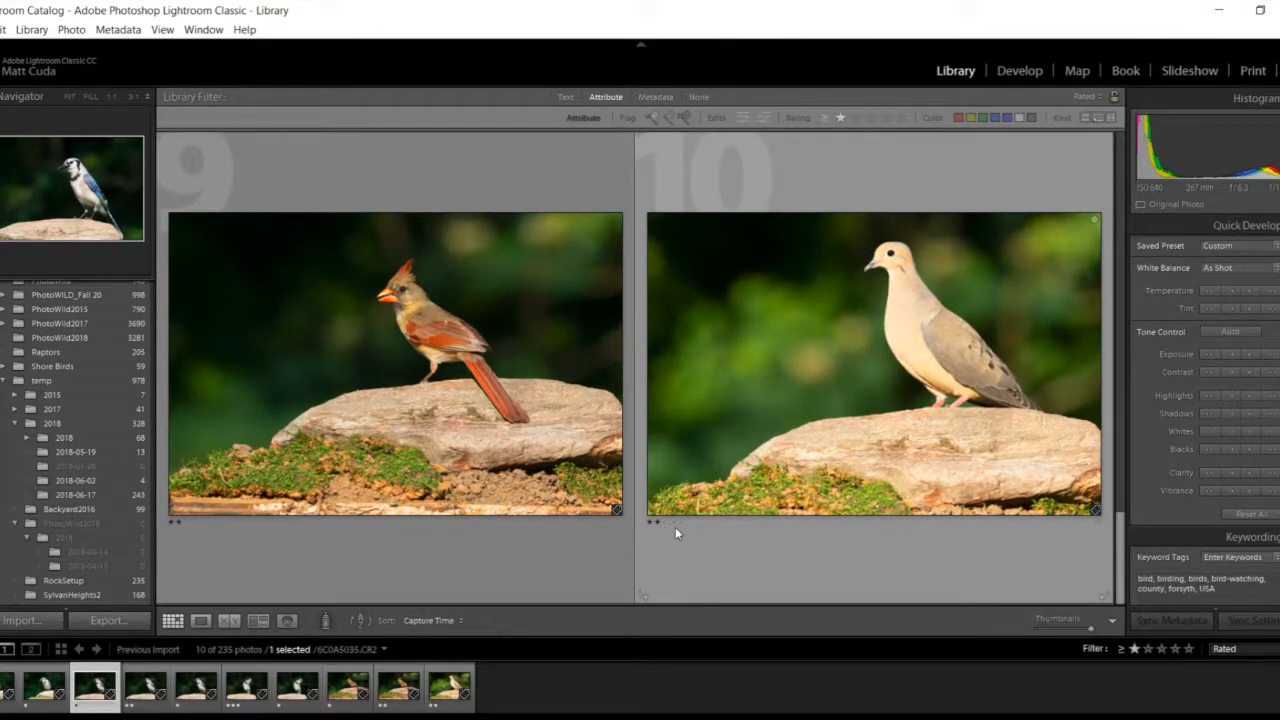
- Filter the library to photos rated two stars or higher and look over the filtered grid
{"action": "scroll", "coordinate": [700, 500], "scroll_direction": "up", "scroll_amount": 15}
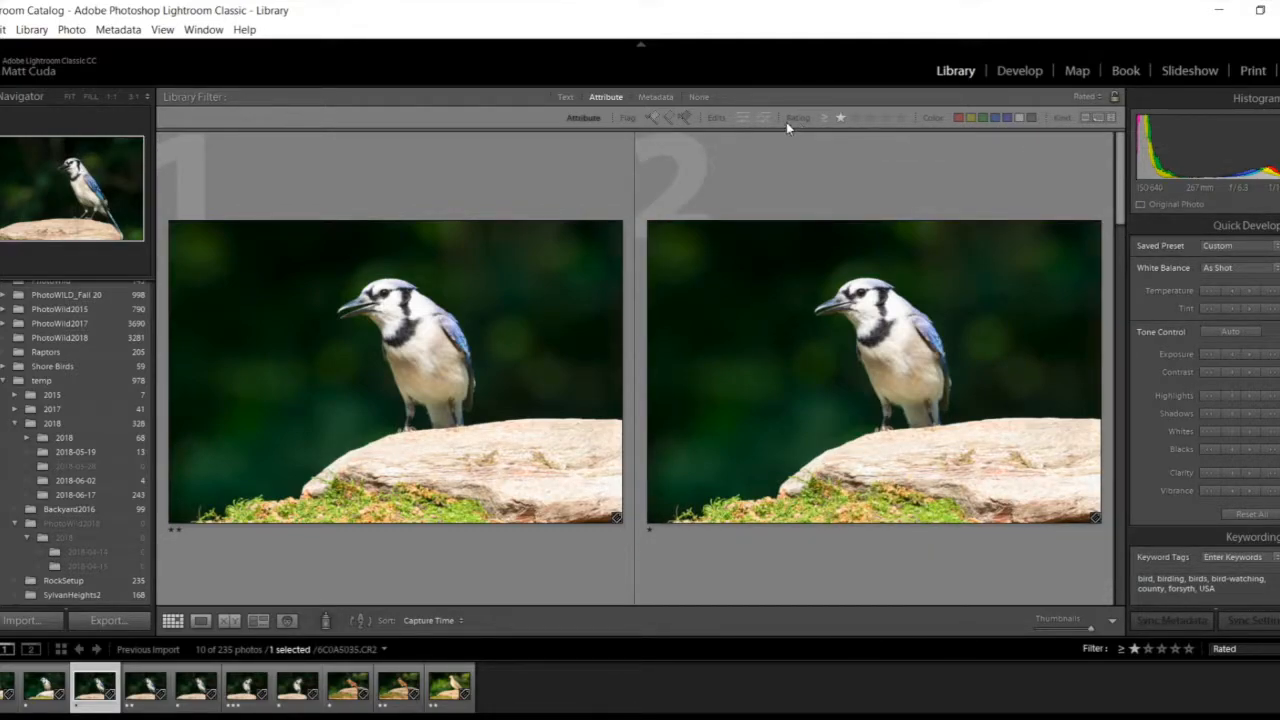
{"action": "left_click", "coordinate": [853, 120]}
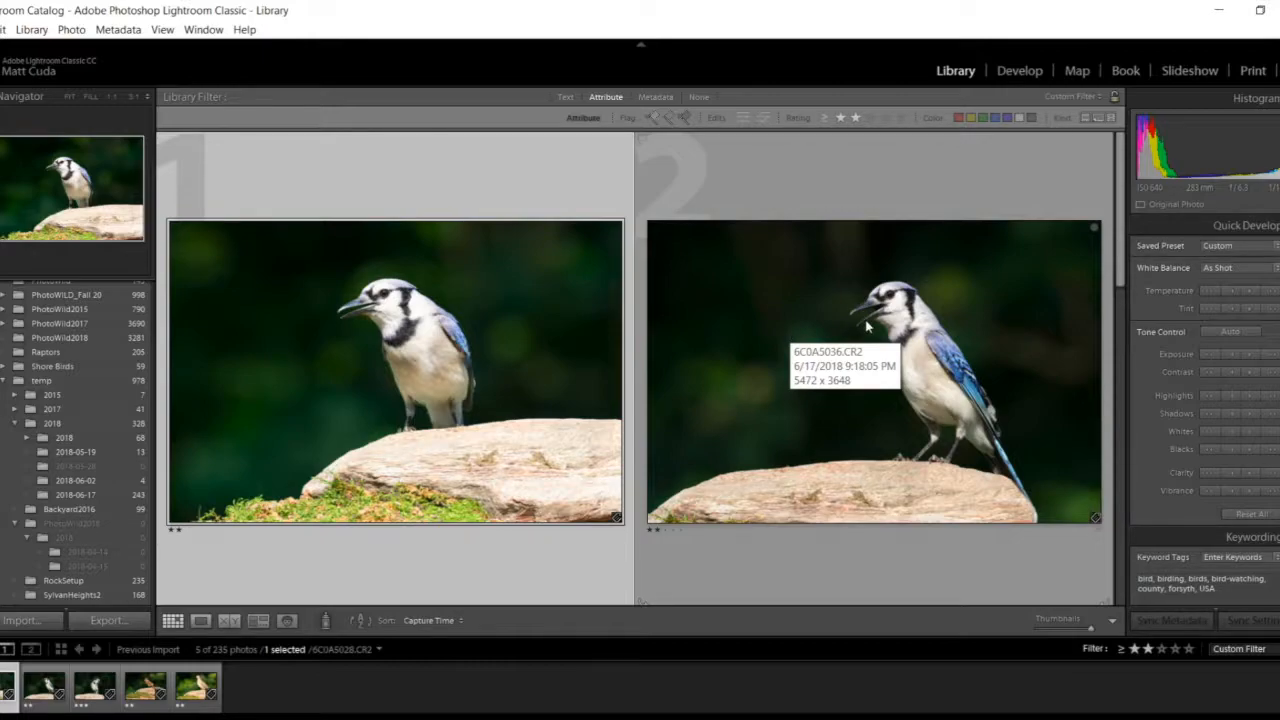
{"action": "scroll", "coordinate": [866, 325], "scroll_direction": "down", "scroll_amount": 3}
{"action": "scroll", "coordinate": [866, 325], "scroll_direction": "up", "scroll_amount": 3}
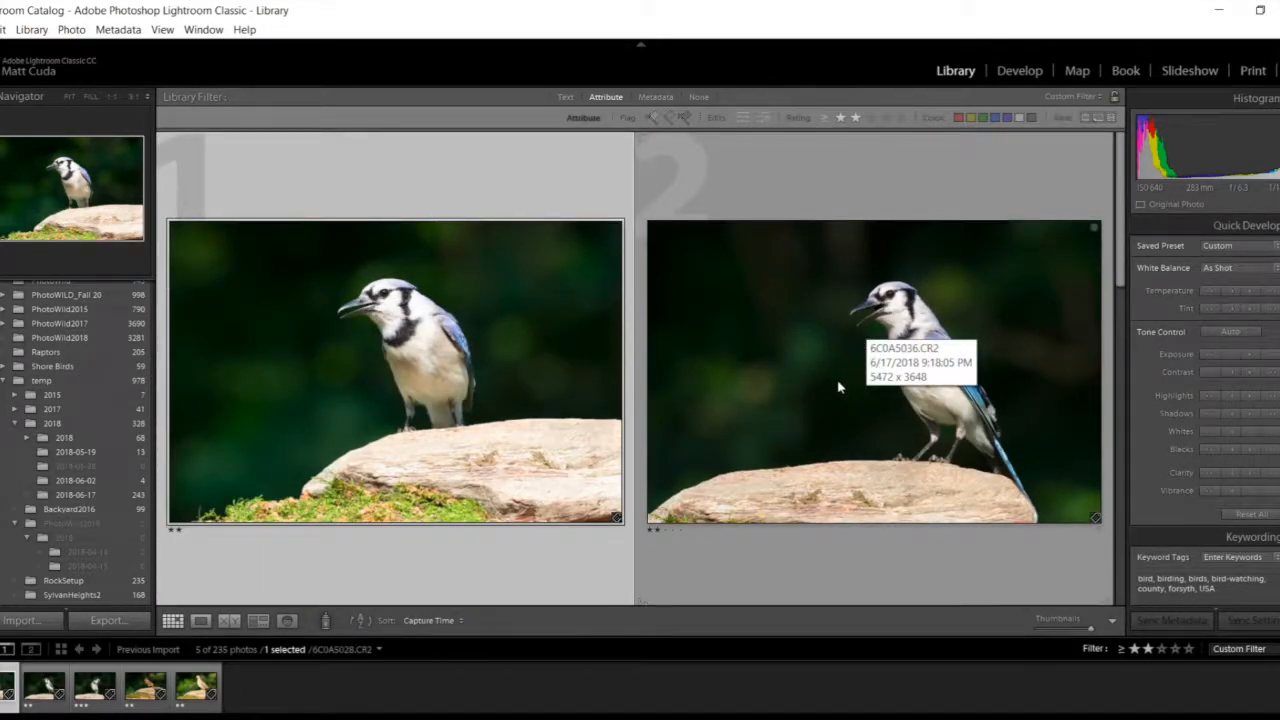
{"action": "scroll", "coordinate": [839, 390], "scroll_direction": "down", "scroll_amount": 3}
{"action": "scroll", "coordinate": [840, 405], "scroll_direction": "up", "scroll_amount": 3}
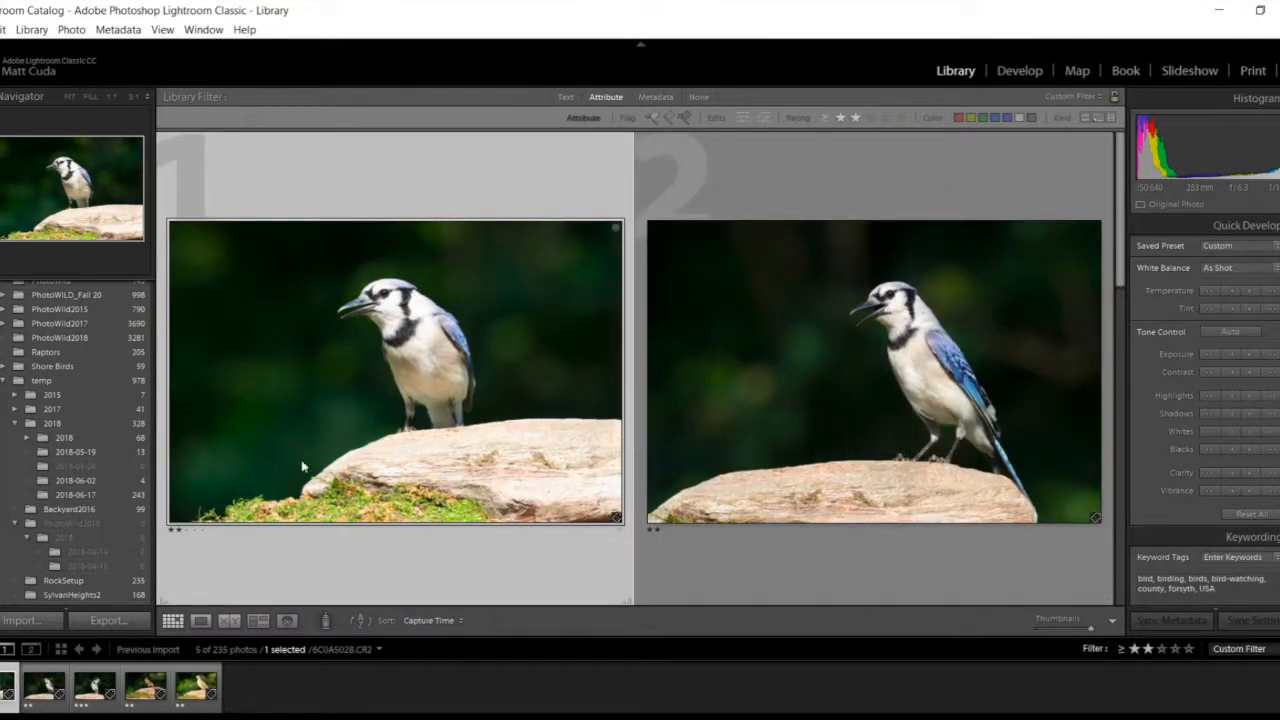
- Promote blue jay photo 6C0A5036, cardinal photo 6C0A5080 and mourning dove photo 6C0A5206 to three stars
{"action": "scroll", "coordinate": [862, 370], "scroll_direction": "down", "scroll_amount": 1}
{"action": "scroll", "coordinate": [860, 362], "scroll_direction": "up", "scroll_amount": 1}
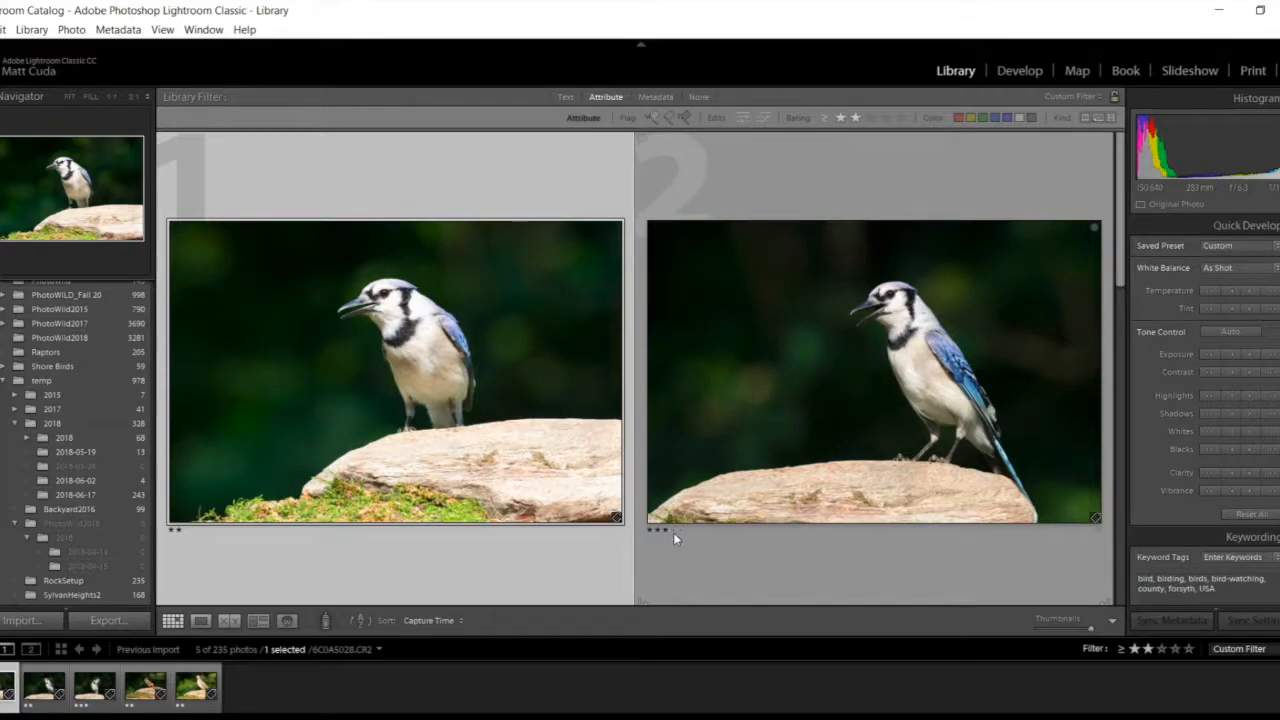
{"action": "scroll", "coordinate": [749, 489], "scroll_direction": "down", "scroll_amount": 4}
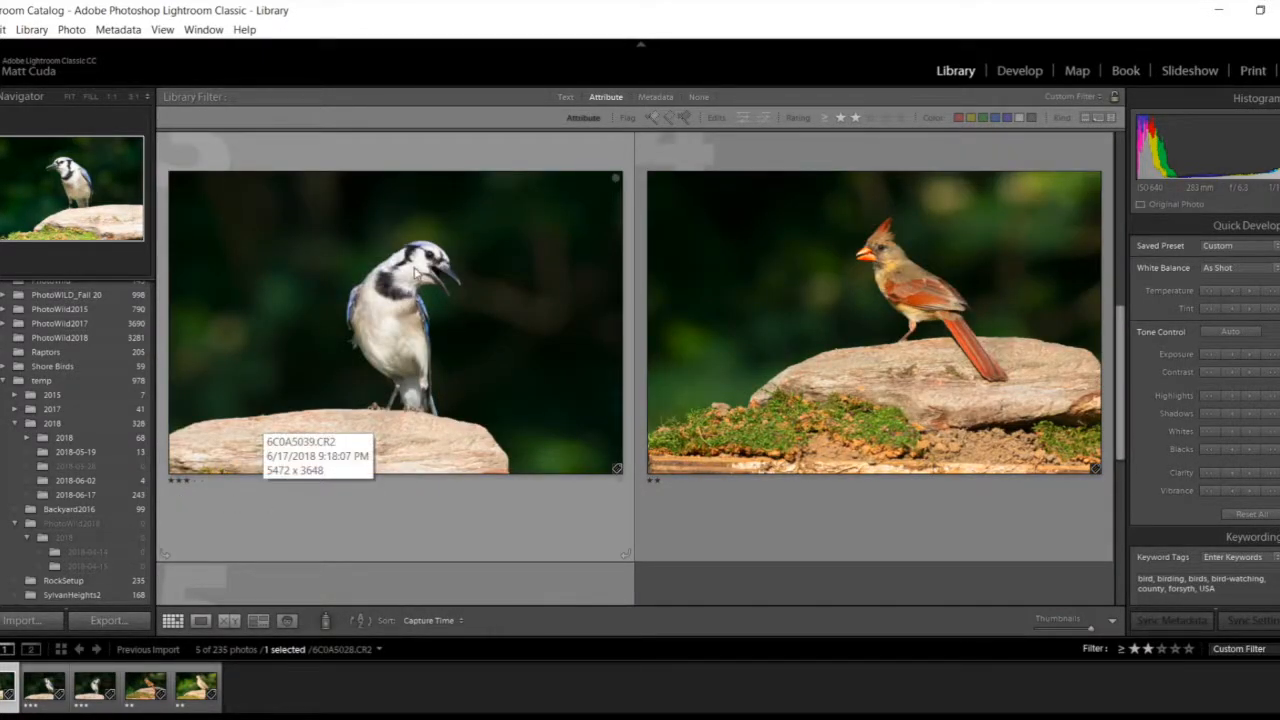
{"action": "left_click", "coordinate": [664, 481]}
{"action": "scroll", "coordinate": [750, 455], "scroll_direction": "down", "scroll_amount": 3}
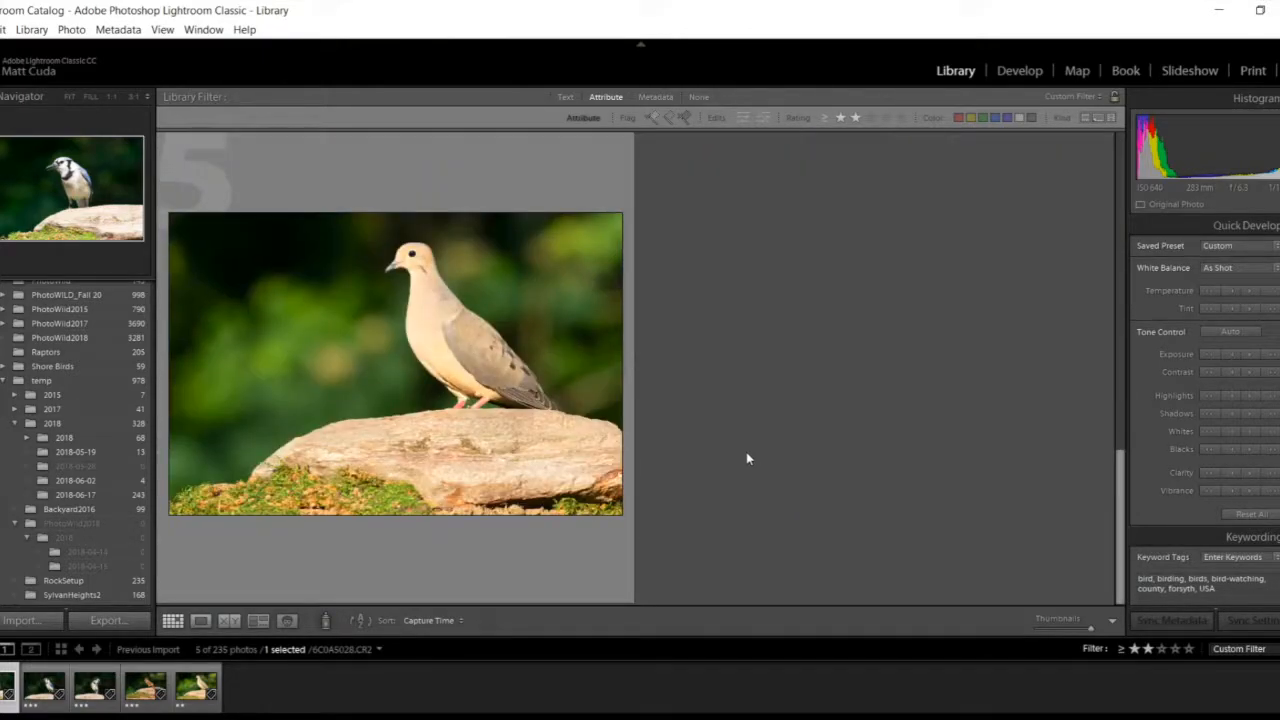
{"action": "left_click", "coordinate": [186, 523]}
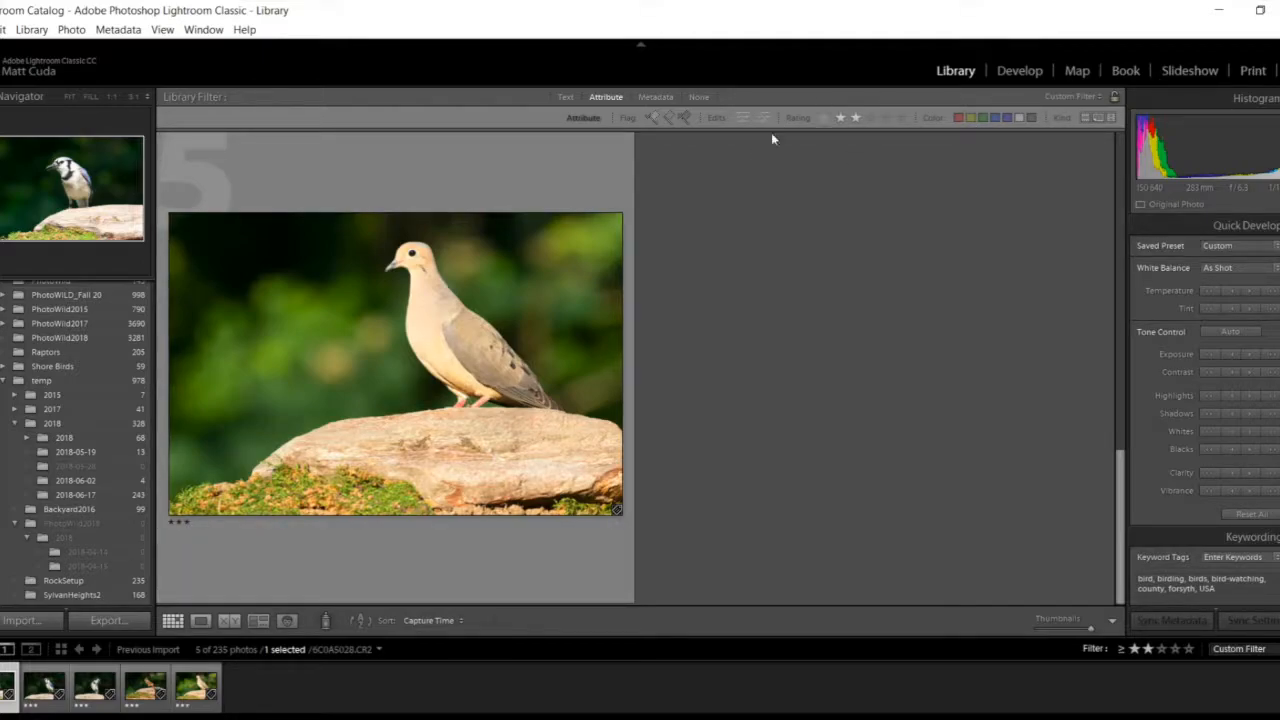
- Filter the library to three stars or higher and lower the rating of blue jay photo 6C0A5039 below three stars
{"action": "left_click", "coordinate": [871, 118]}
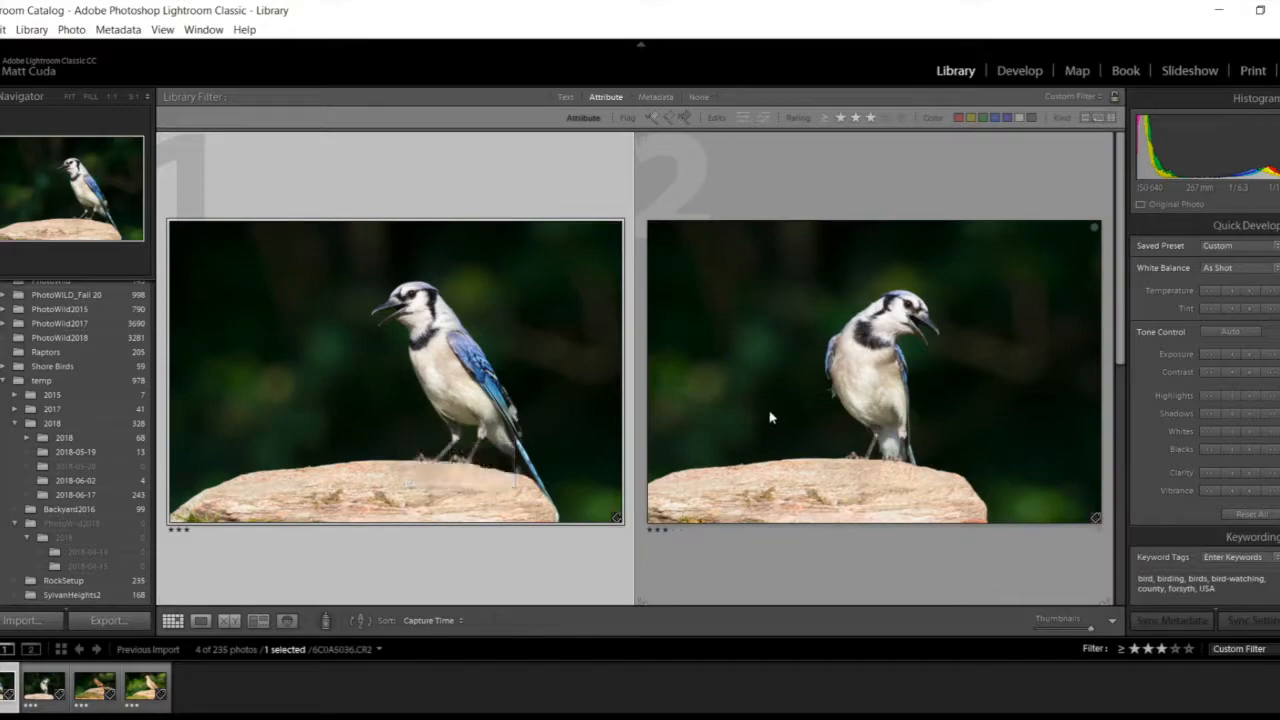
{"action": "left_click", "coordinate": [669, 531]}
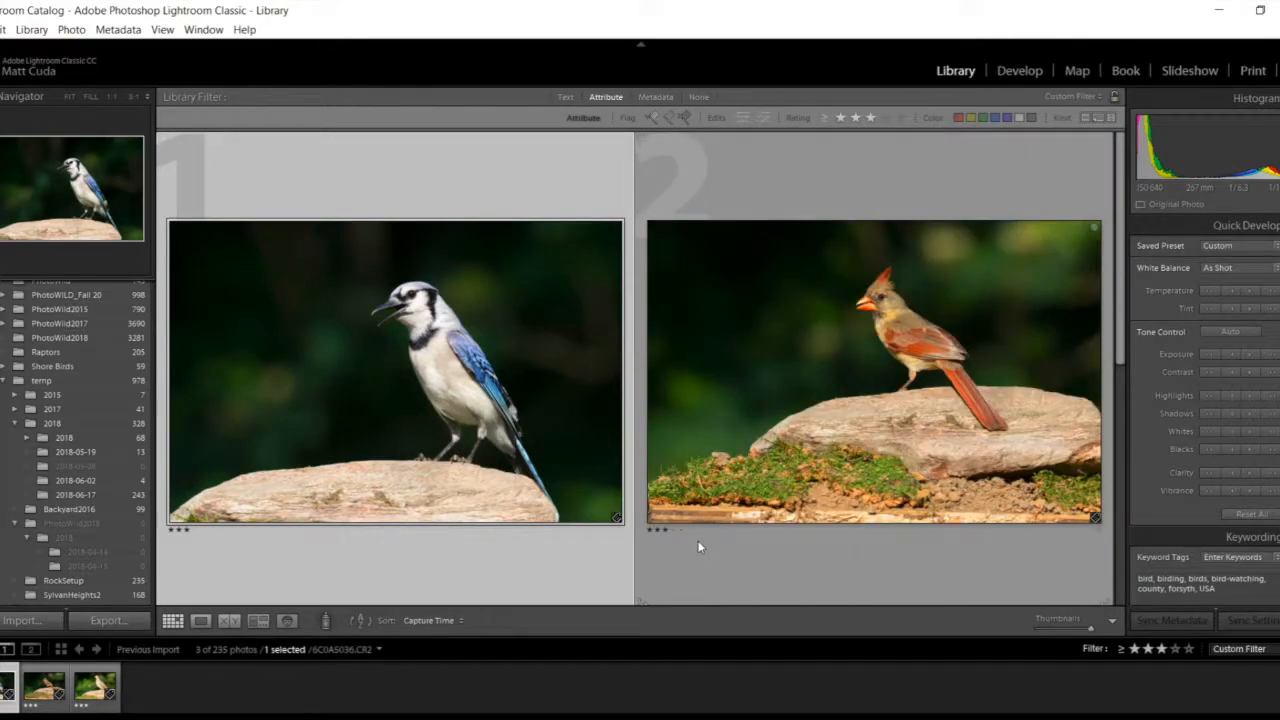
- Rate cardinal photo 6C0A5080 four stars and bring the mourning dove photo into view in the grid
{"action": "scroll", "coordinate": [820, 492], "scroll_direction": "down", "scroll_amount": 2}
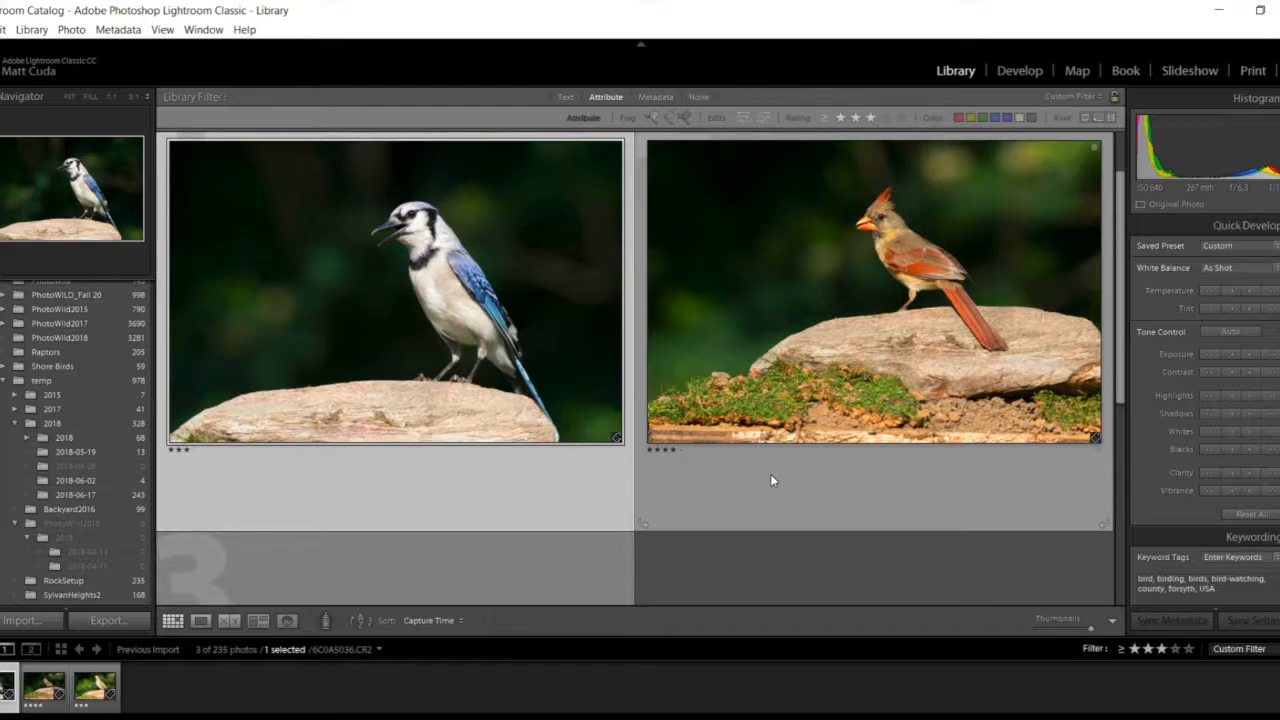
{"action": "scroll", "coordinate": [740, 505], "scroll_direction": "down", "scroll_amount": 5}
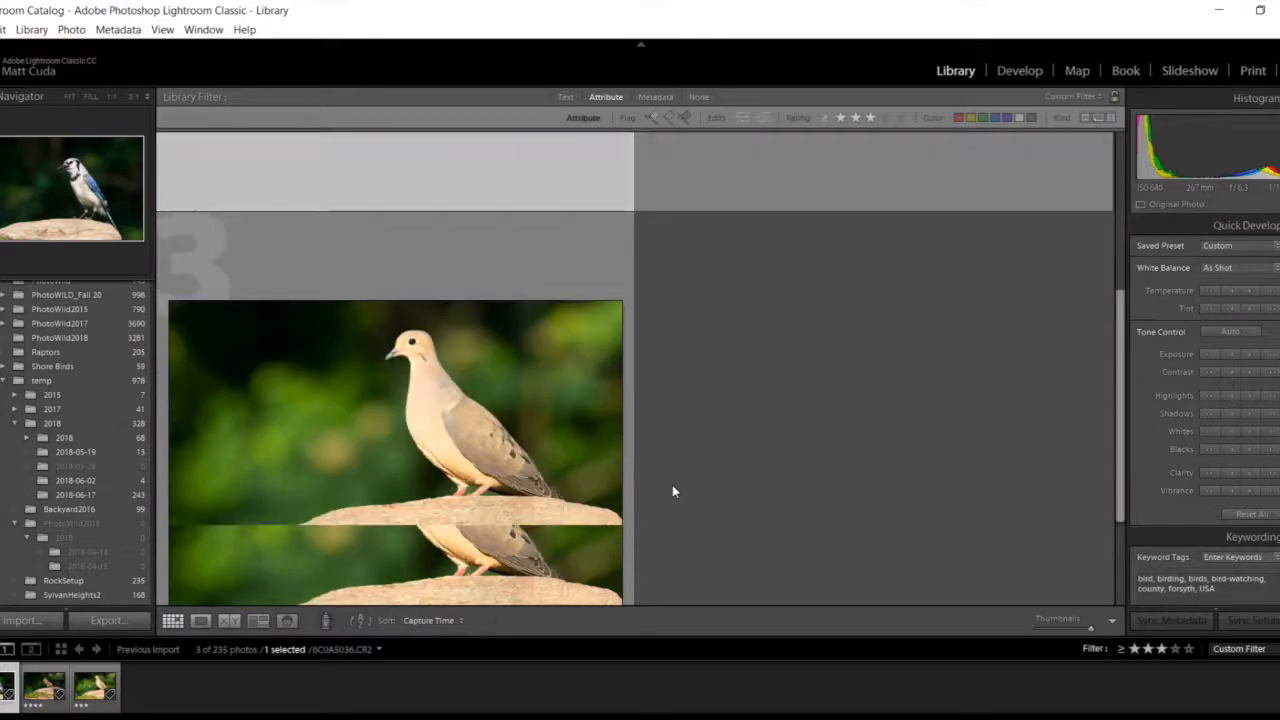
{"action": "scroll", "coordinate": [659, 510], "scroll_direction": "down", "scroll_amount": 1}
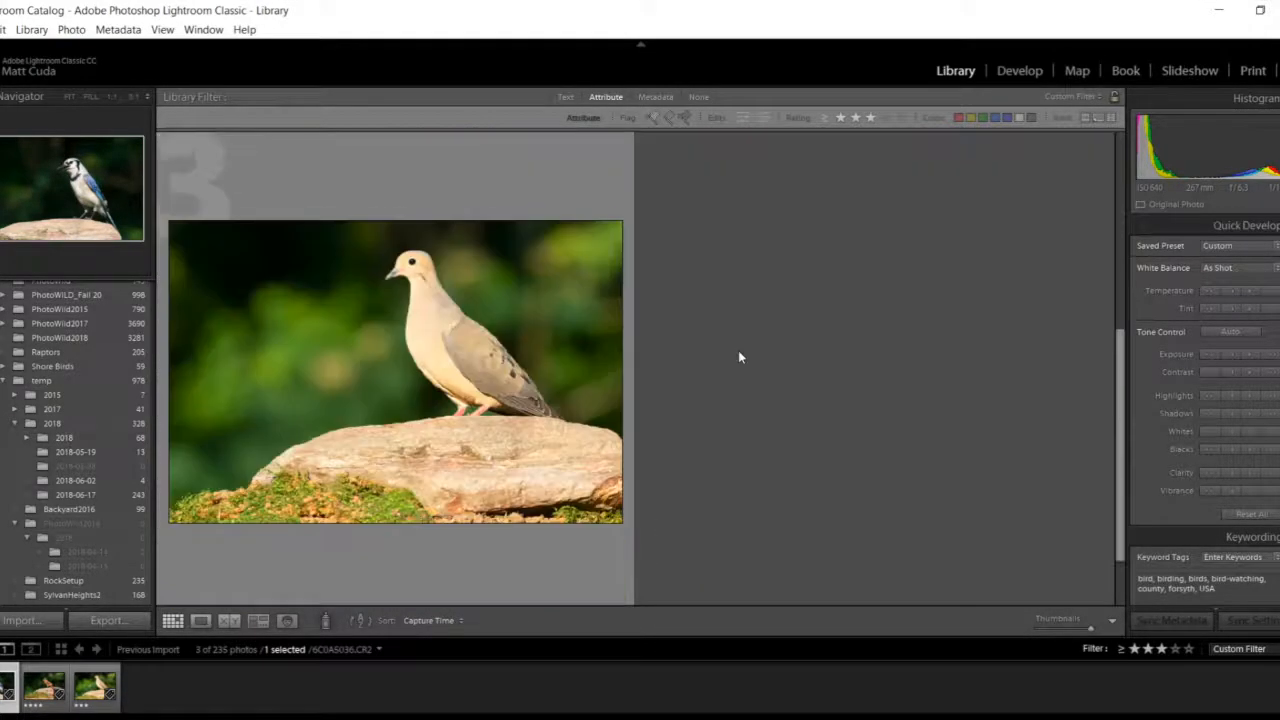
{"action": "scroll", "coordinate": [740, 357], "scroll_direction": "down", "scroll_amount": 1}
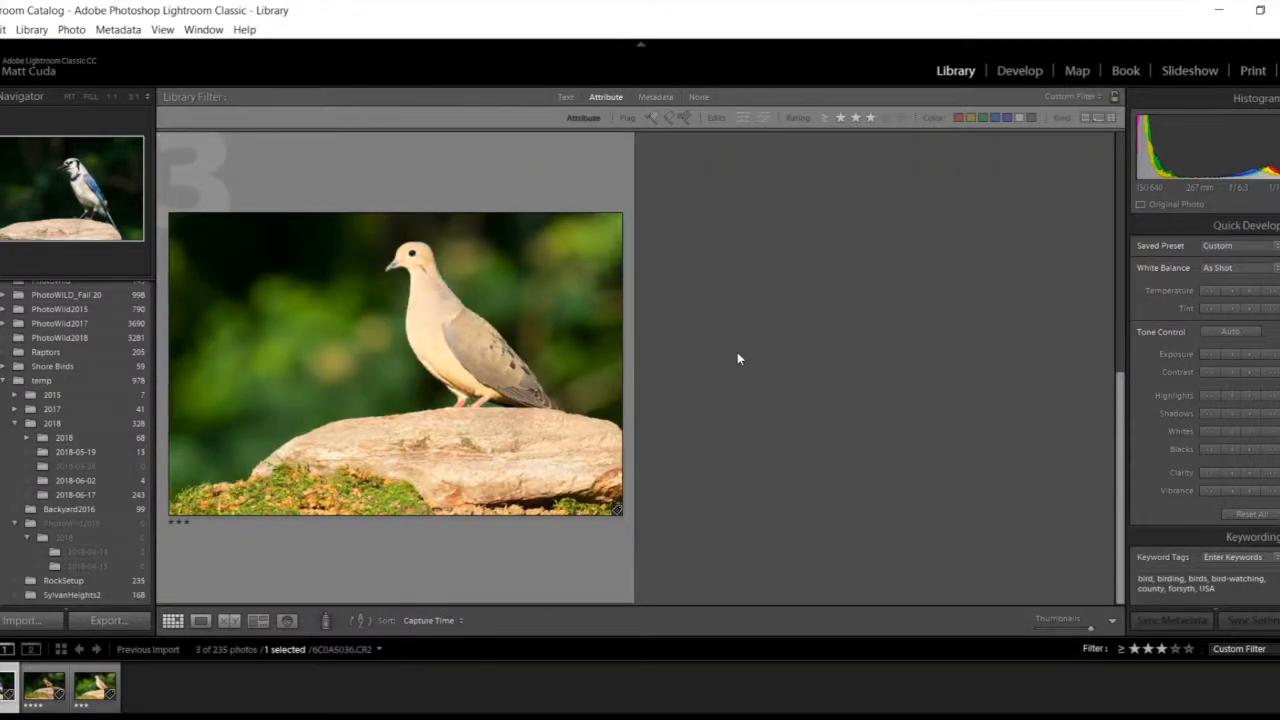
- Review the filtered blue jay, cardinal and mourning dove photos in the grid, ending on the mourning dove
{"action": "scroll", "coordinate": [738, 358], "scroll_direction": "up", "scroll_amount": 3}
{"action": "scroll", "coordinate": [738, 358], "scroll_direction": "down", "scroll_amount": 1}
{"action": "scroll", "coordinate": [737, 358], "scroll_direction": "down", "scroll_amount": 2}
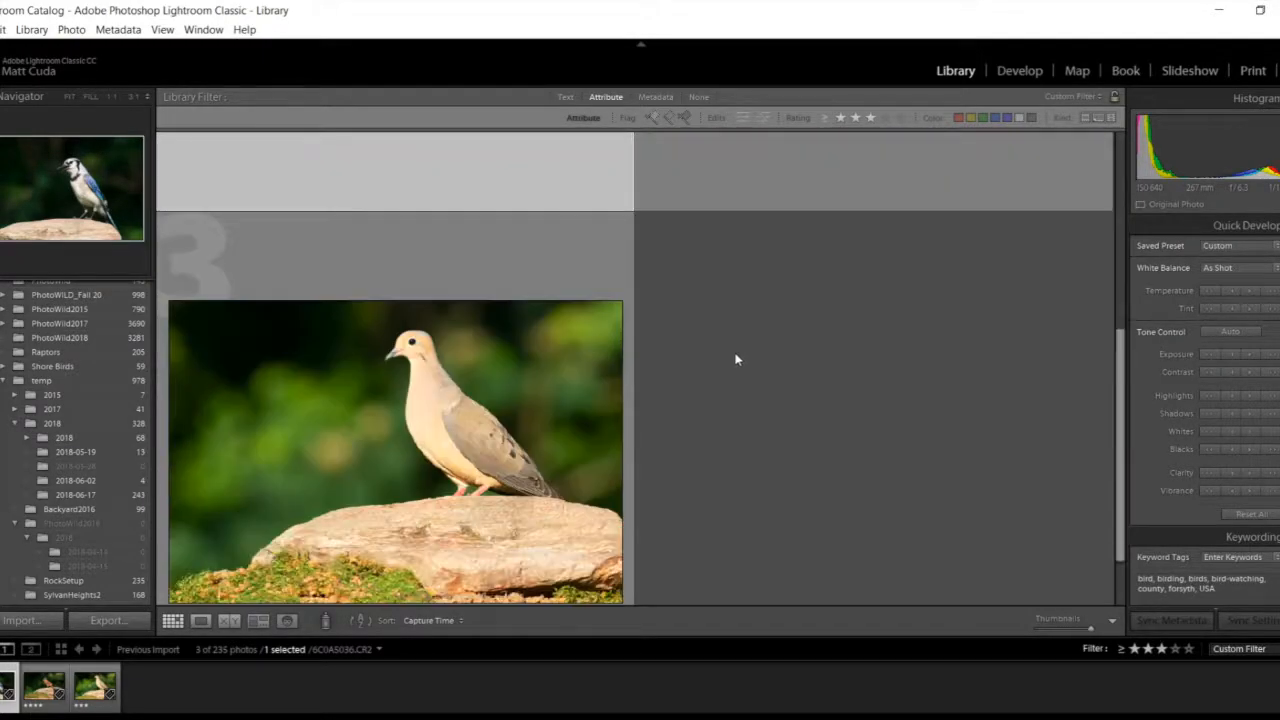
{"action": "scroll", "coordinate": [729, 362], "scroll_direction": "up", "scroll_amount": 1}
{"action": "scroll", "coordinate": [727, 364], "scroll_direction": "up", "scroll_amount": 1}
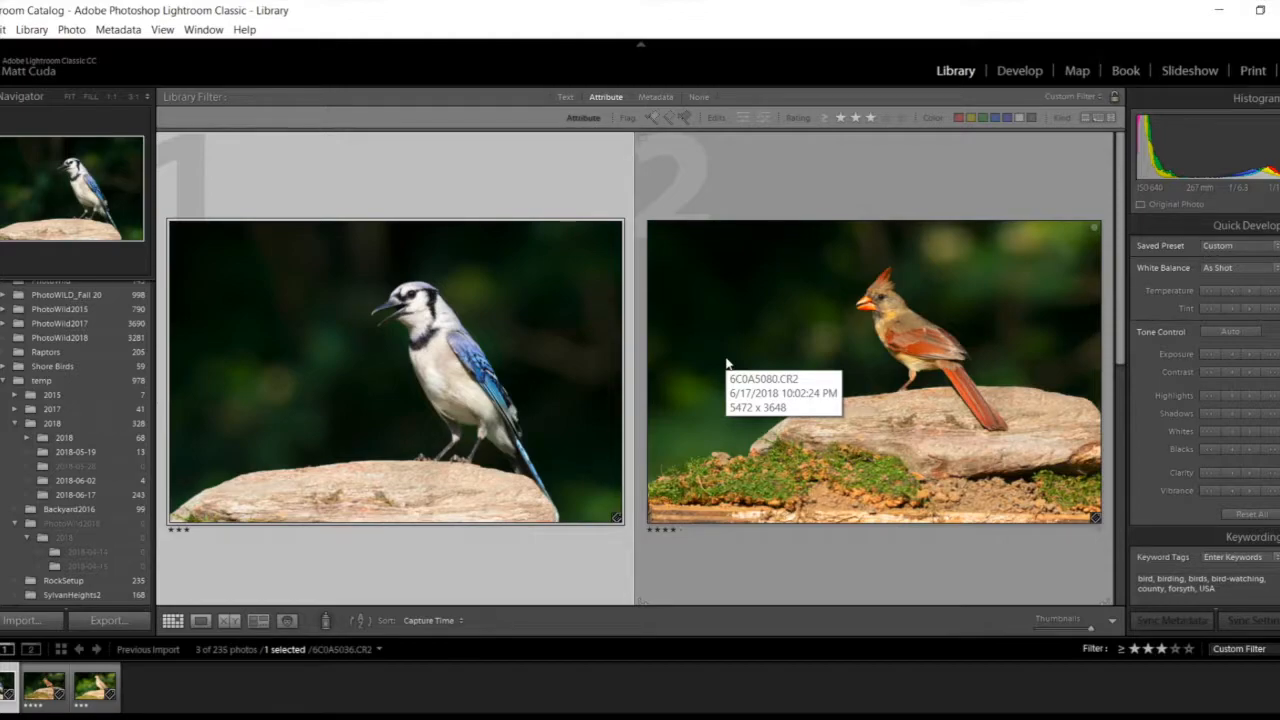
{"action": "scroll", "coordinate": [727, 364], "scroll_direction": "down", "scroll_amount": 2}
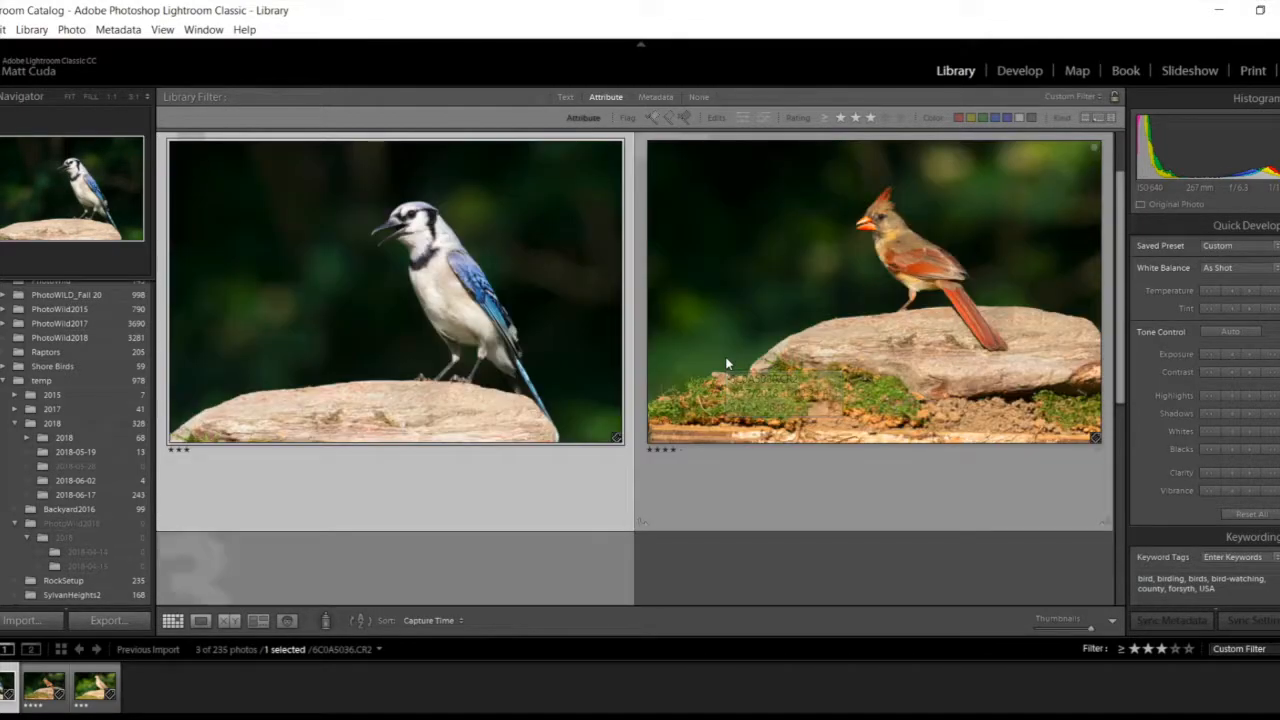
{"action": "scroll", "coordinate": [727, 364], "scroll_direction": "down", "scroll_amount": 2}
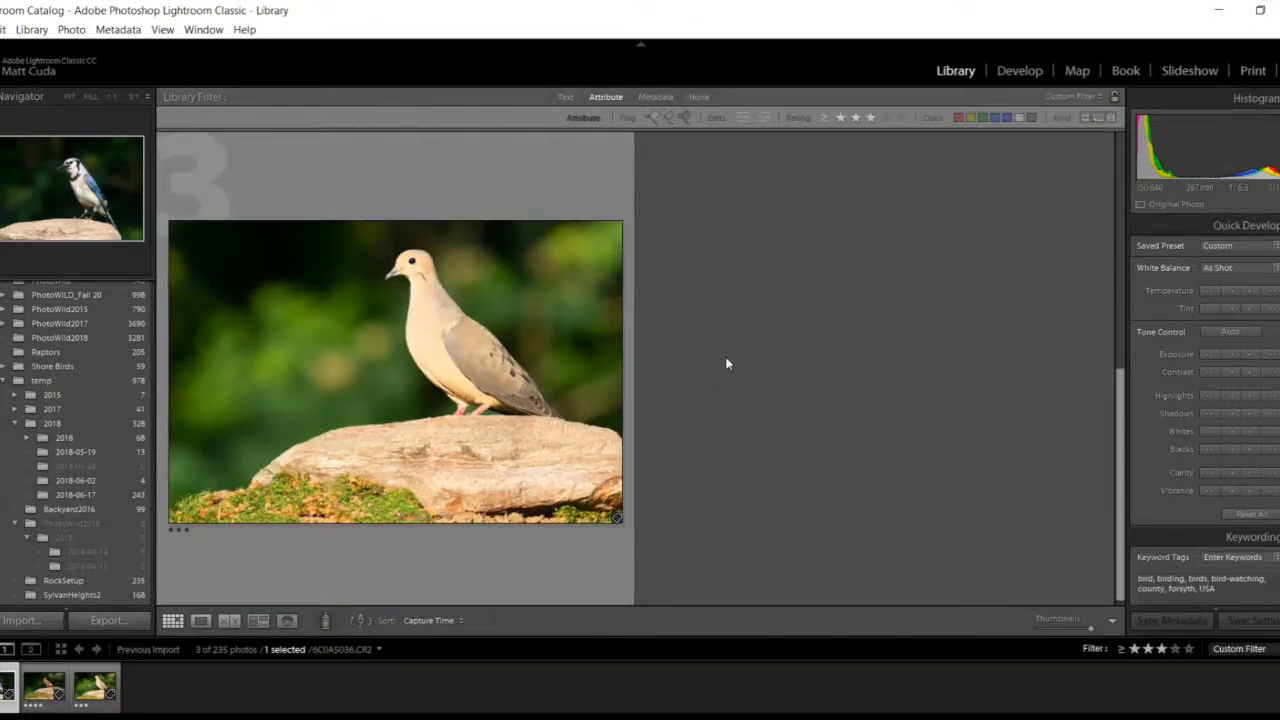
{"action": "scroll", "coordinate": [727, 364], "scroll_direction": "up", "scroll_amount": 2}
{"action": "scroll", "coordinate": [727, 364], "scroll_direction": "down", "scroll_amount": 2}
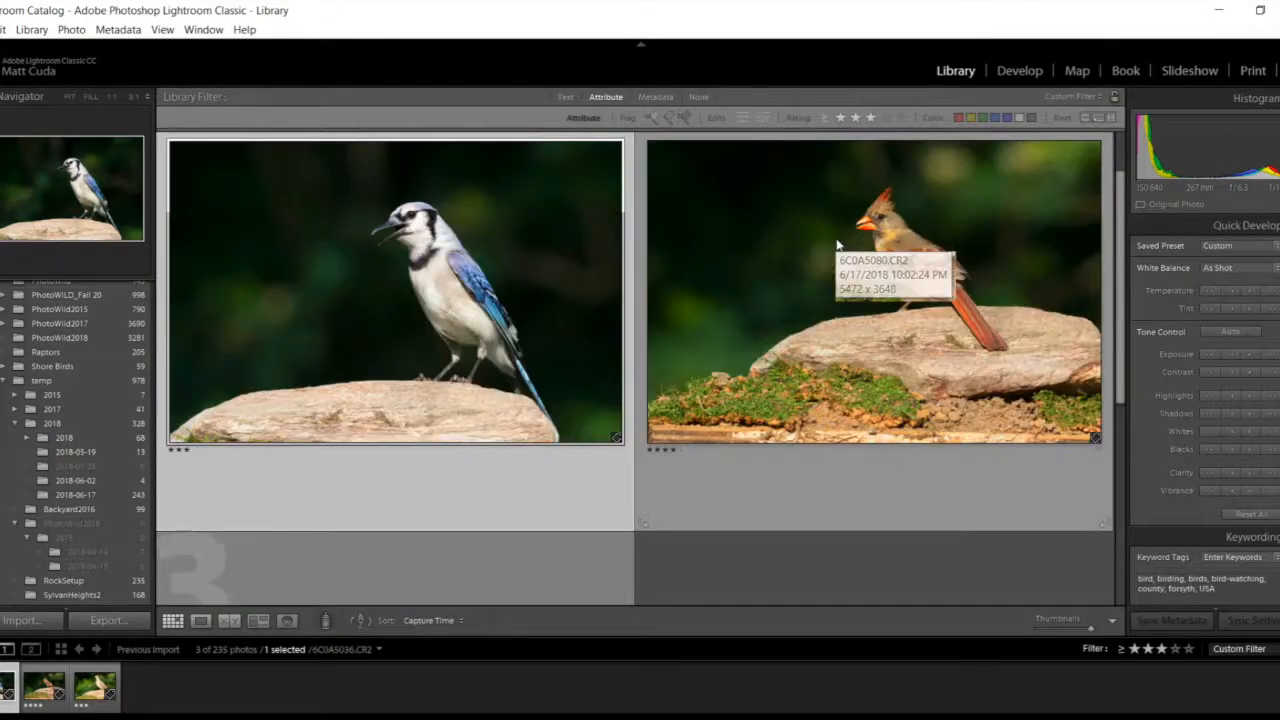
{"action": "scroll", "coordinate": [837, 243], "scroll_direction": "down", "scroll_amount": 2}
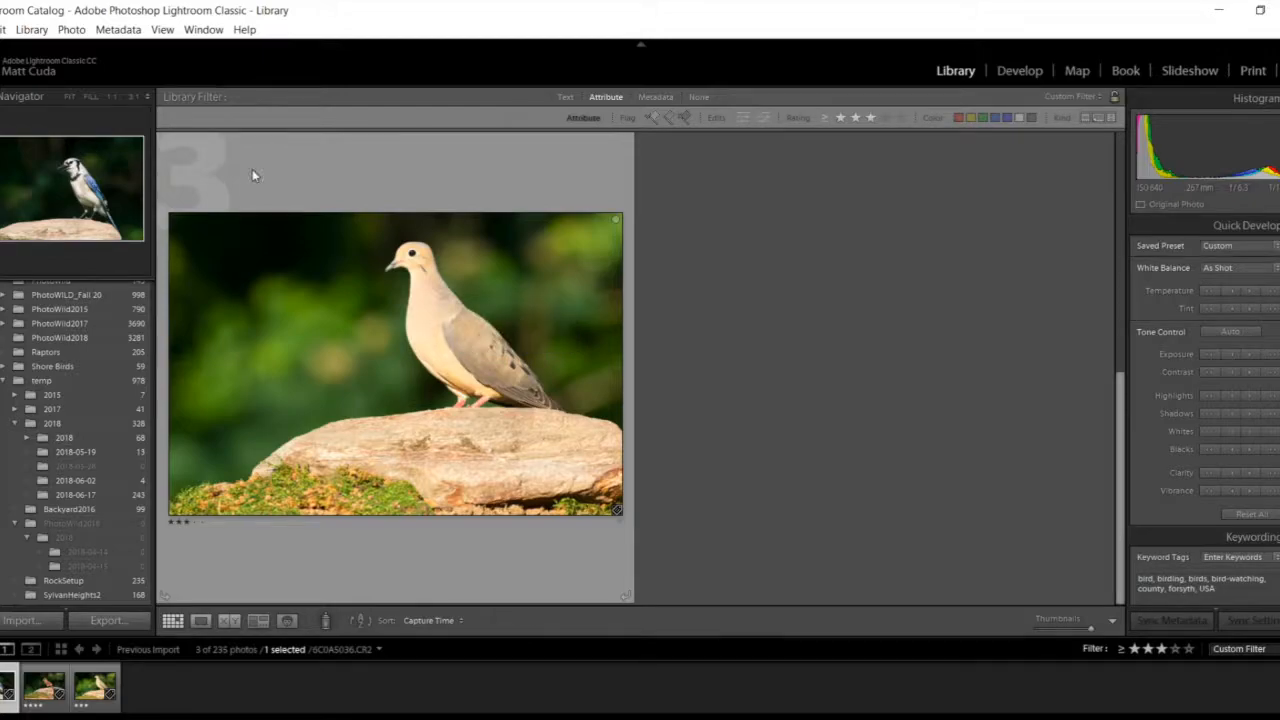
- Select mourning dove photo 6C0A5206 and open it in the Develop module
{"action": "left_click", "coordinate": [378, 370]}
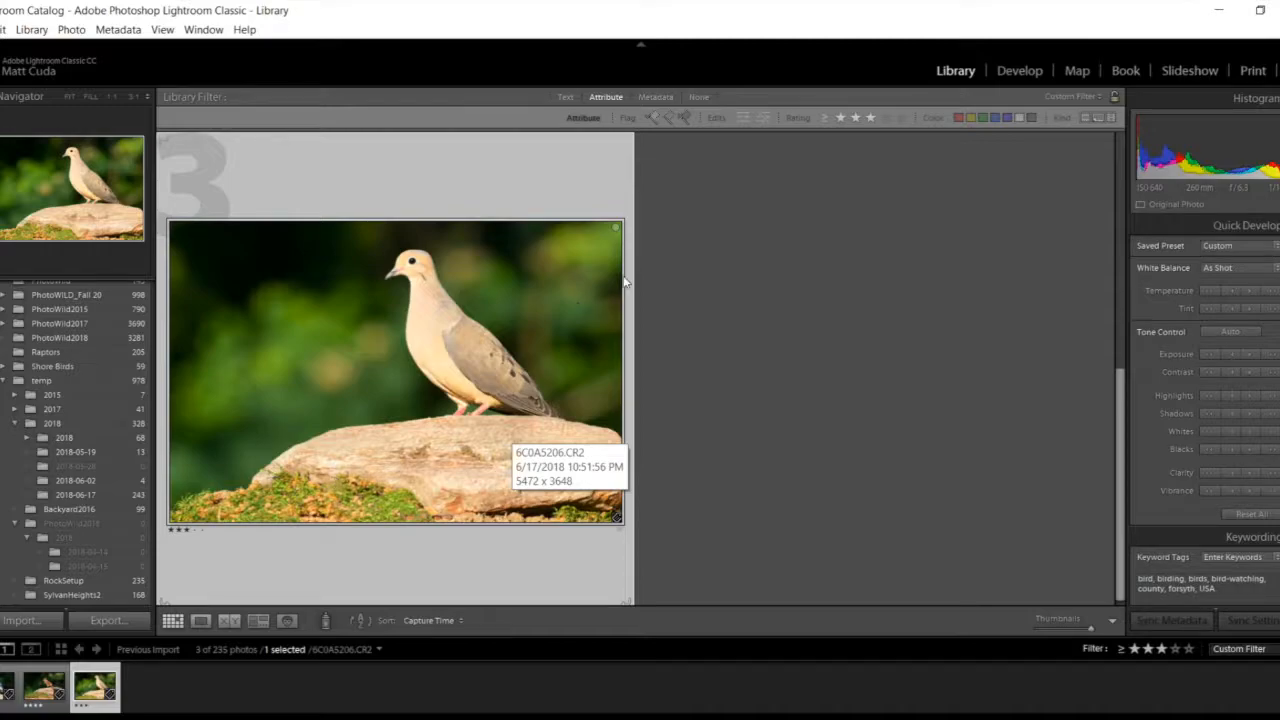
{"action": "left_click", "coordinate": [1034, 71]}
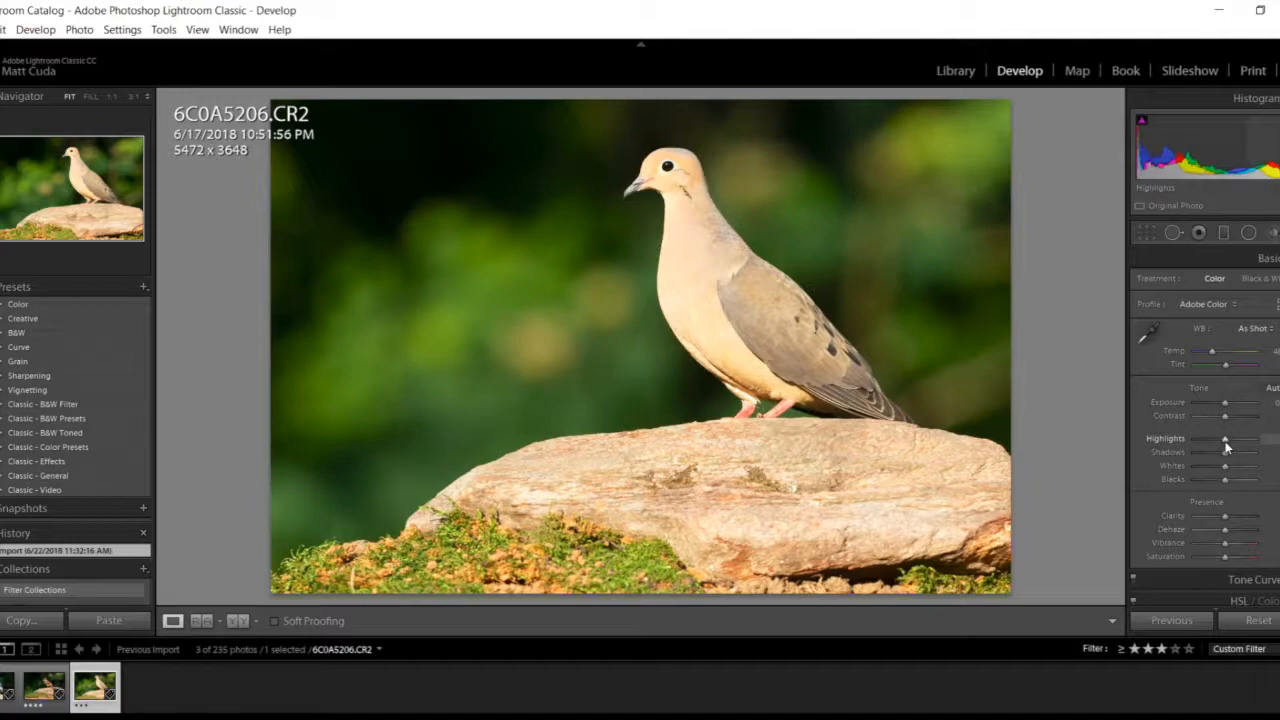
- Try the mourning dove photo's Highlights strongly raised and strongly lowered, and reset its develop settings
{"action": "left_click_drag", "start_coordinate": [1227, 441], "coordinate": [1256, 448]}
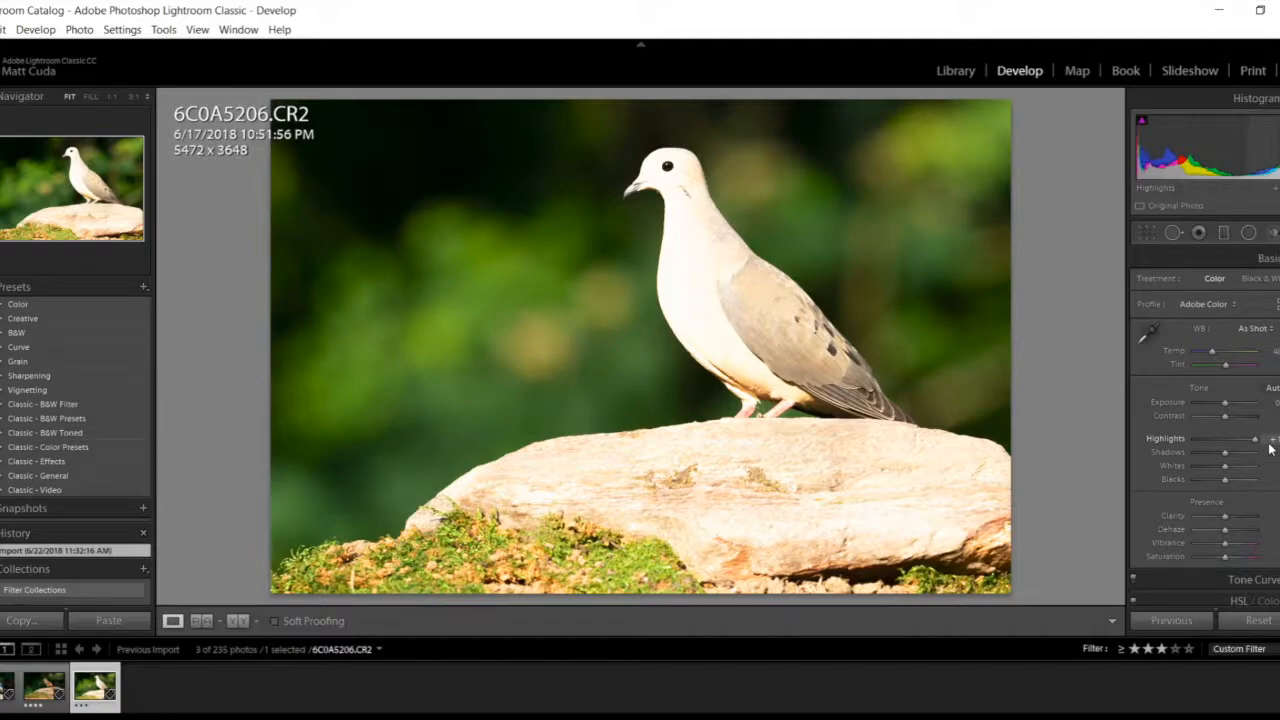
{"action": "left_click_drag", "start_coordinate": [1270, 450], "coordinate": [1184, 459]}
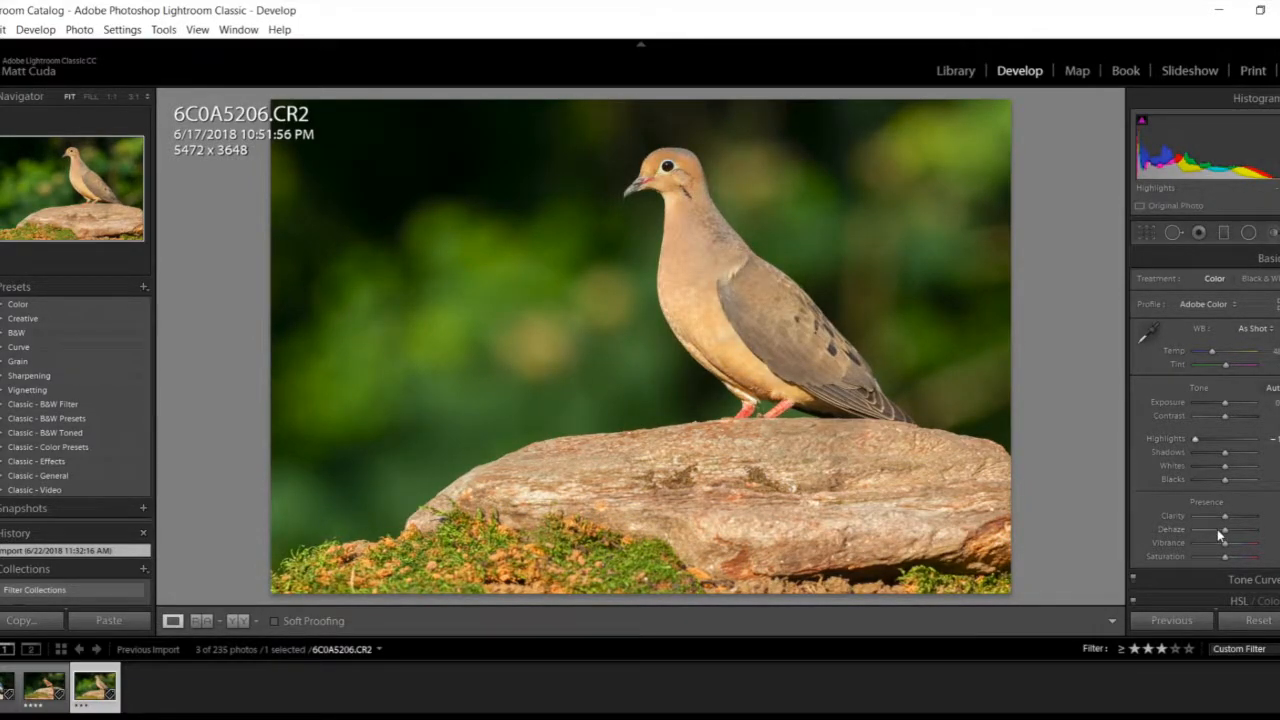
{"action": "left_click", "coordinate": [1252, 620]}
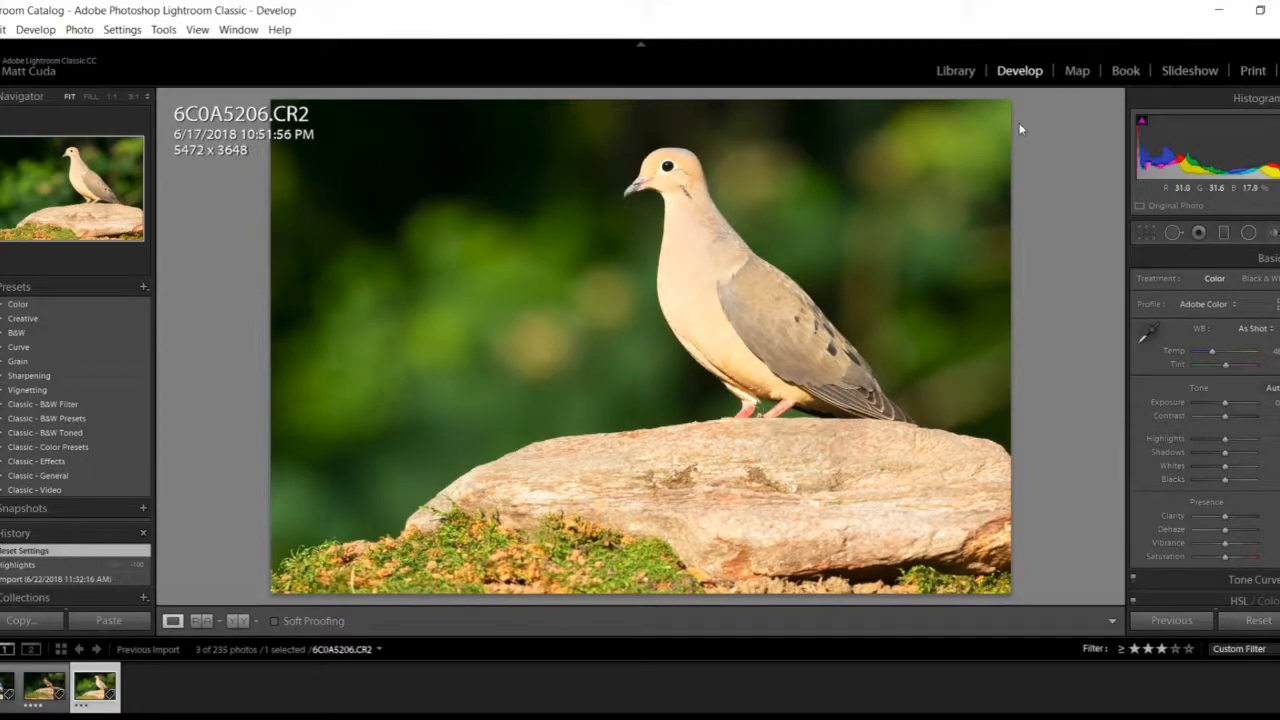
- Return to the Library grid and switch the library filter preset to Unrated
{"action": "left_click", "coordinate": [955, 70]}
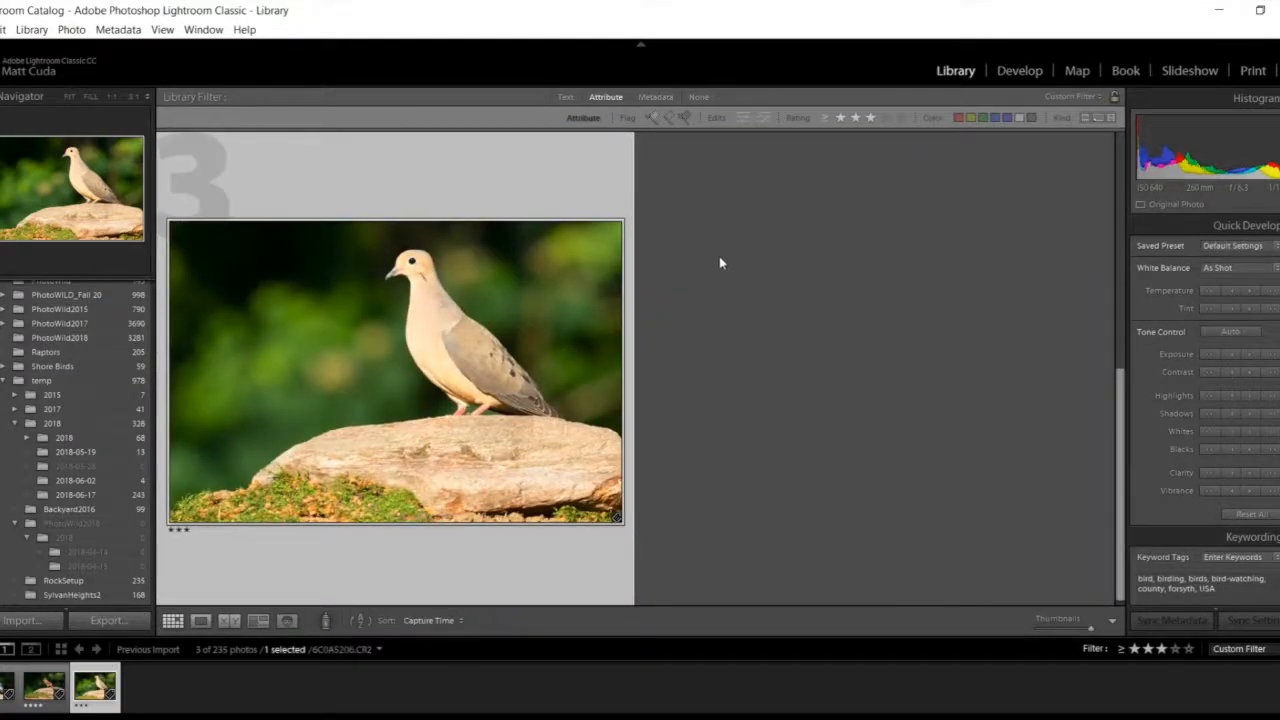
{"action": "scroll", "coordinate": [719, 263], "scroll_direction": "up", "scroll_amount": 2}
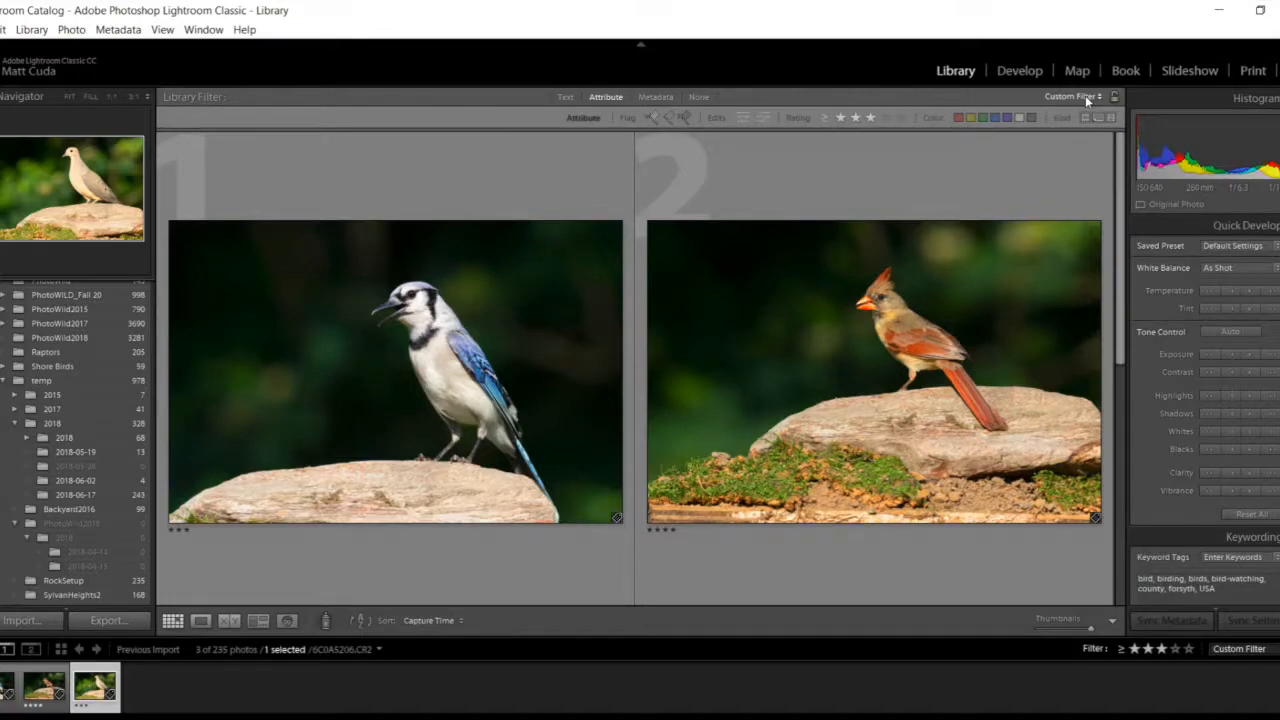
{"action": "left_click", "coordinate": [1085, 95]}
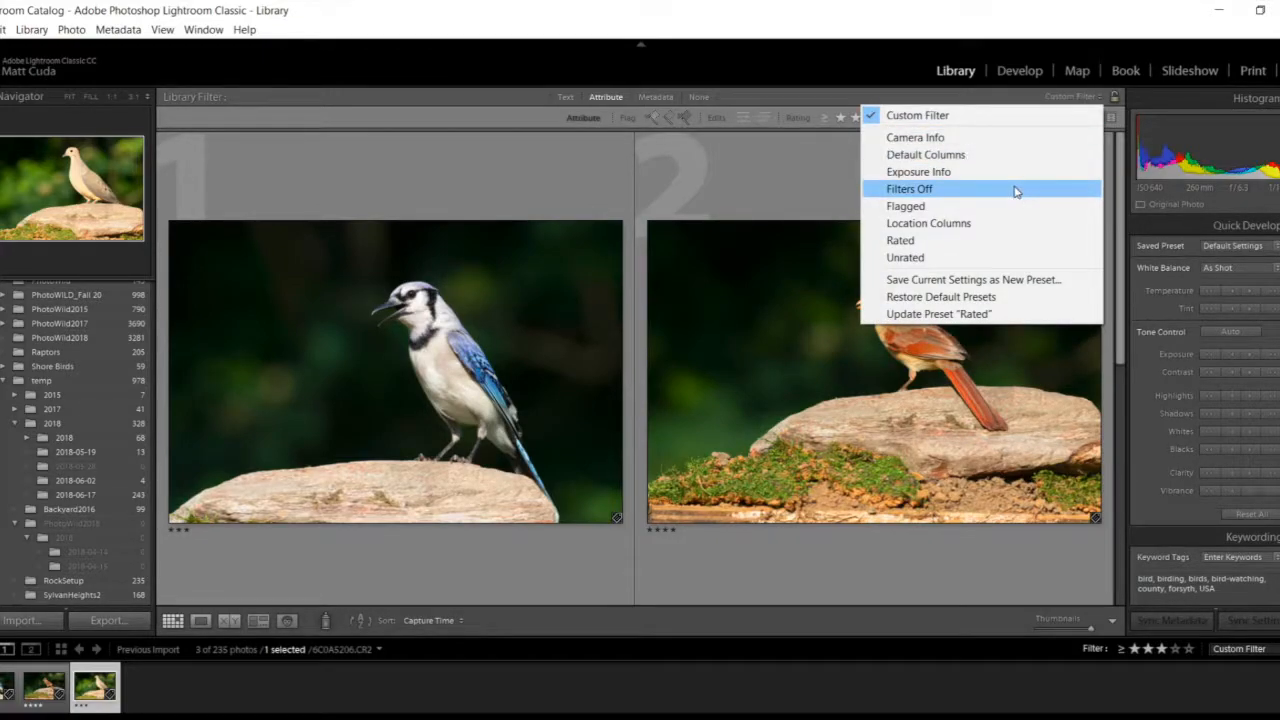
{"action": "left_click", "coordinate": [974, 262]}
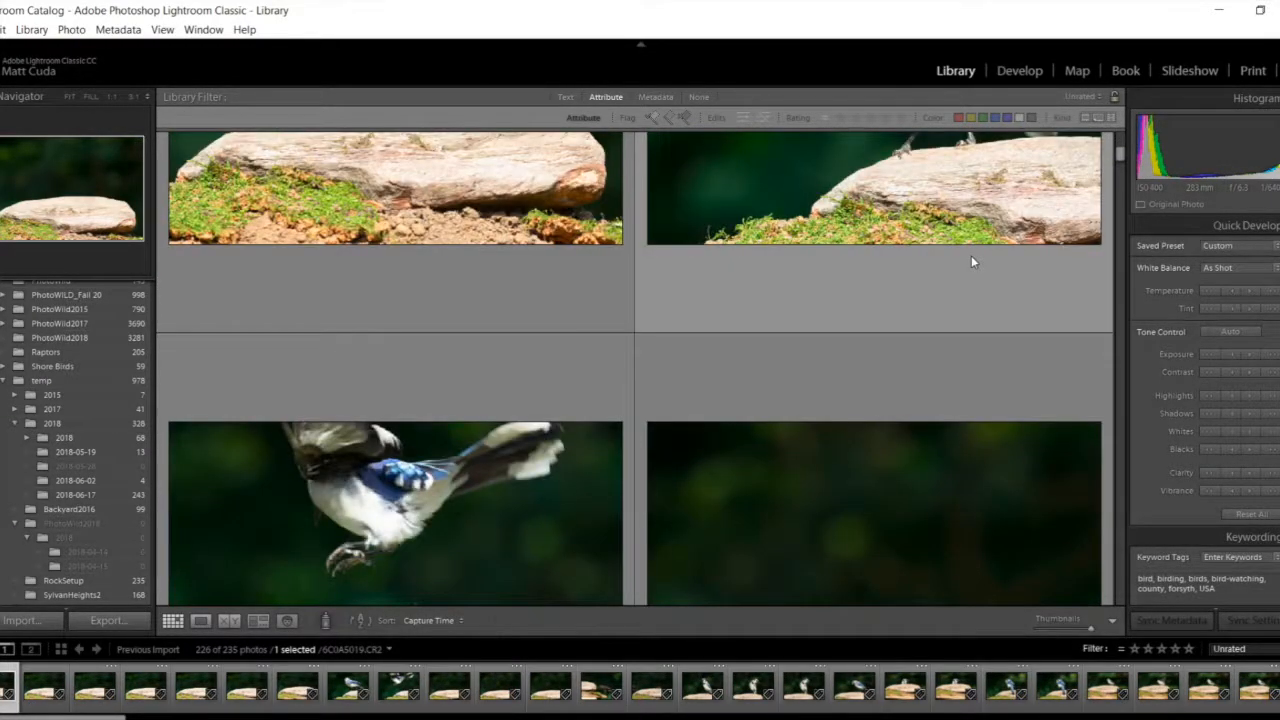
- Look through the unrated photos in the grid, select them all and delete them from disk
{"action": "scroll", "coordinate": [971, 262], "scroll_direction": "down", "scroll_amount": 5}
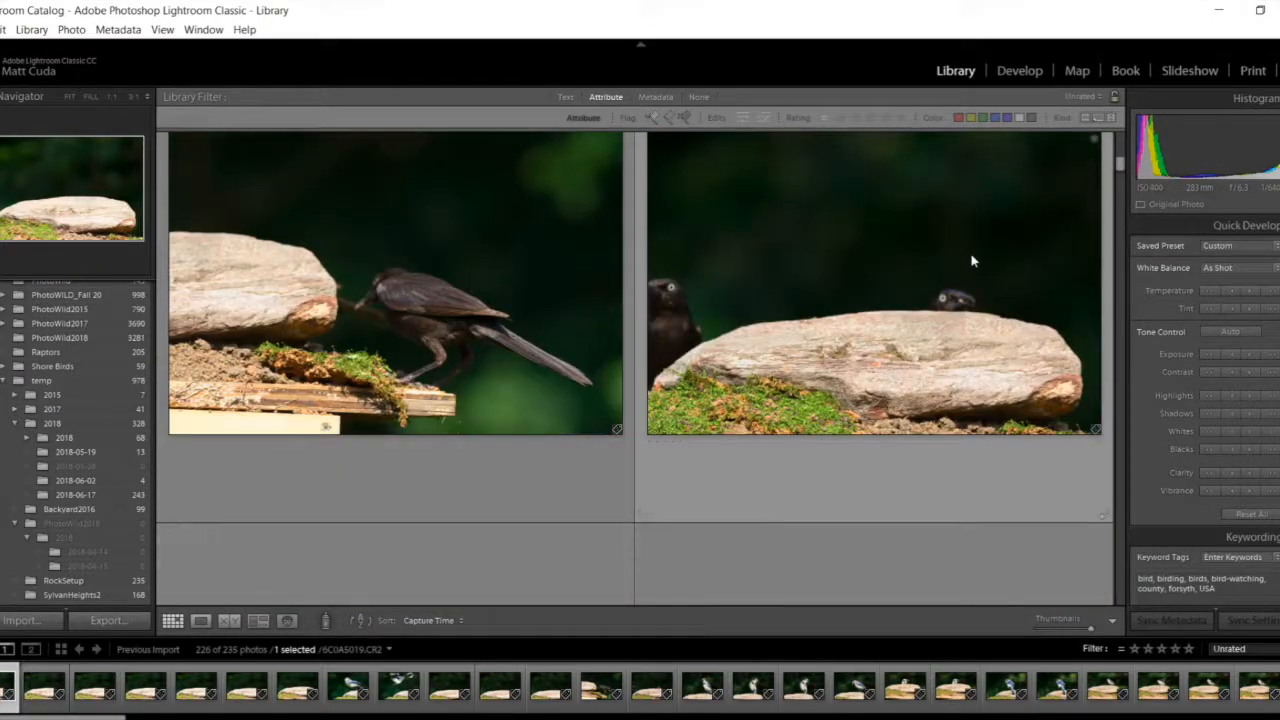
{"action": "scroll", "coordinate": [971, 262], "scroll_direction": "down", "scroll_amount": 5}
{"action": "scroll", "coordinate": [971, 262], "scroll_direction": "down", "scroll_amount": 5}
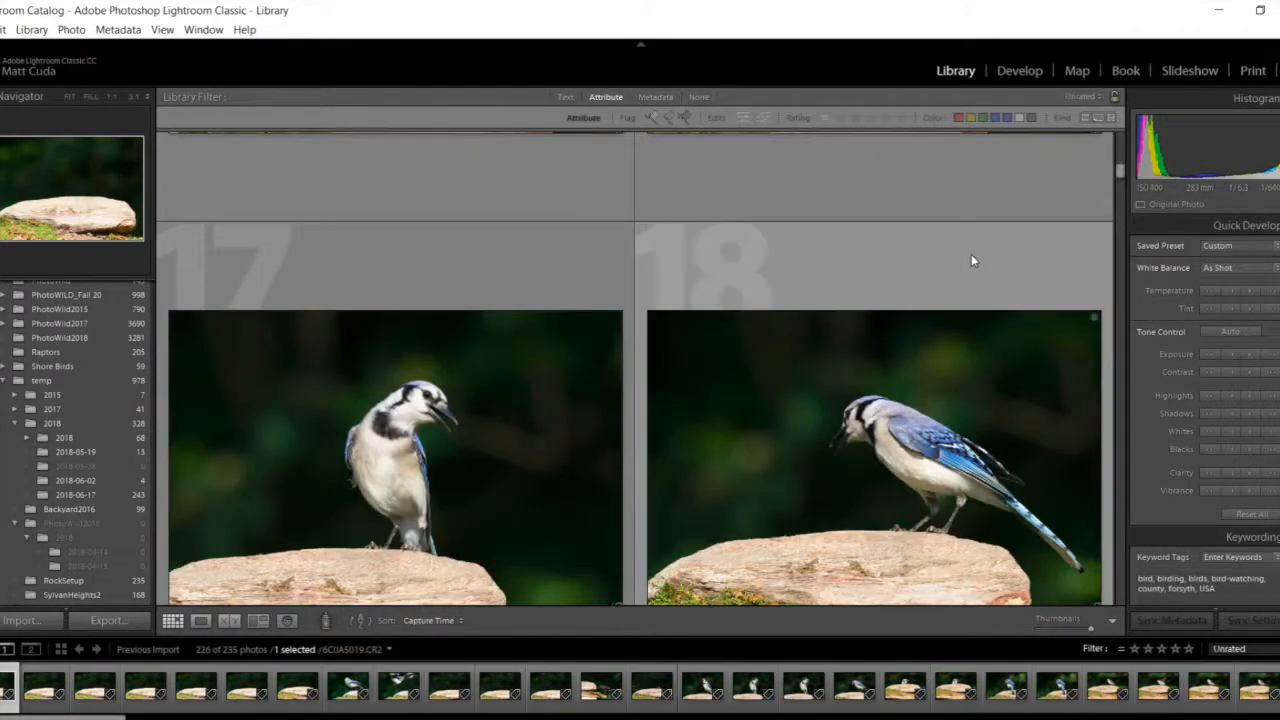
{"action": "scroll", "coordinate": [971, 258], "scroll_direction": "down", "scroll_amount": 5}
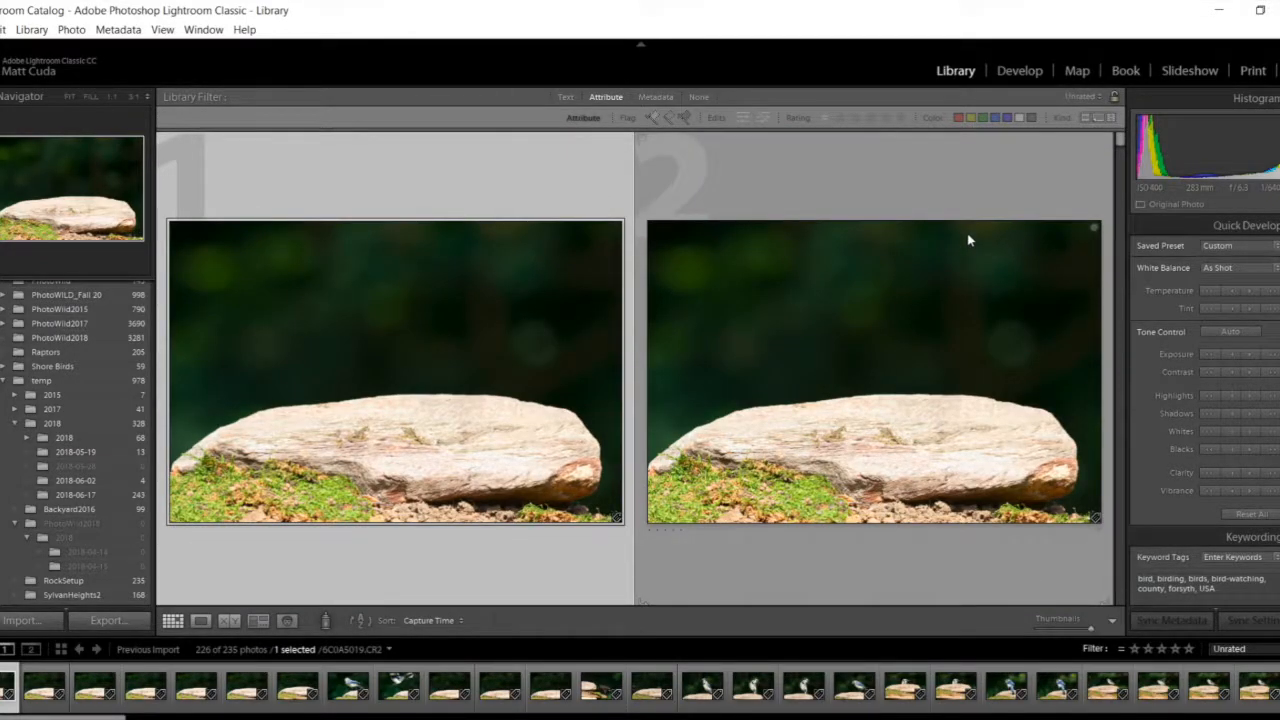
{"action": "key", "text": "ctrl+a"}
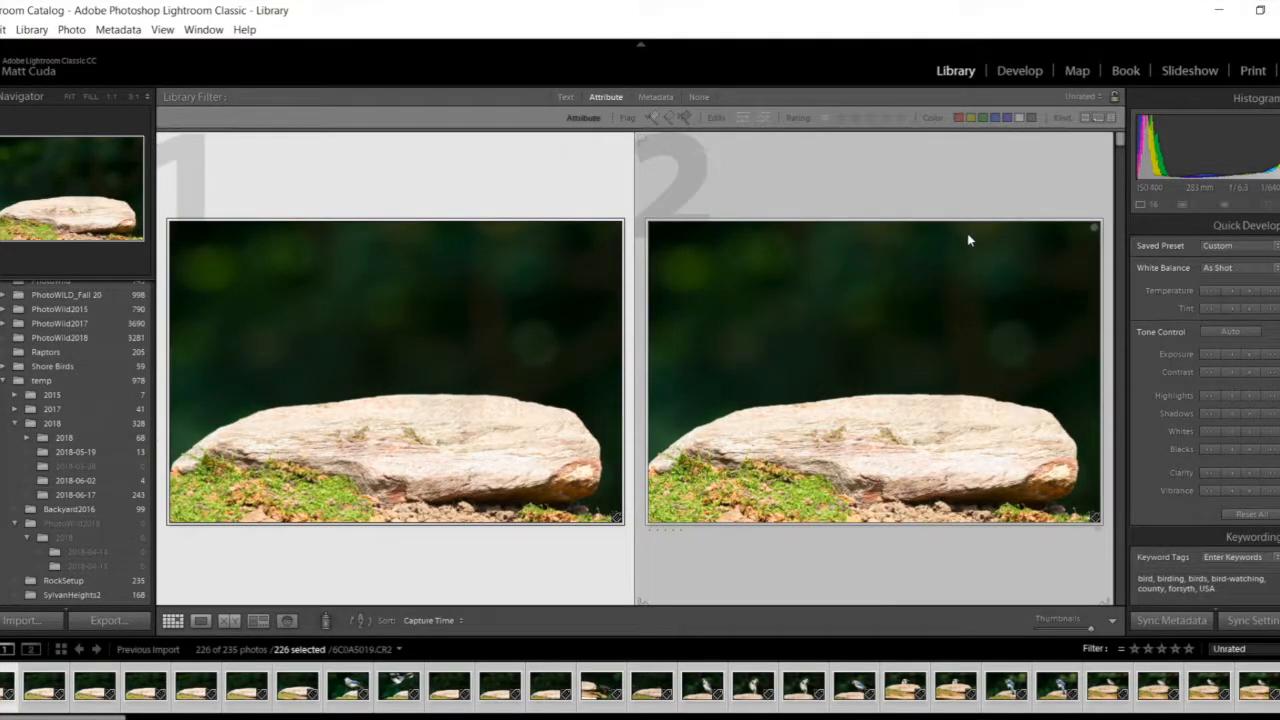
{"action": "key", "text": "Delete"}
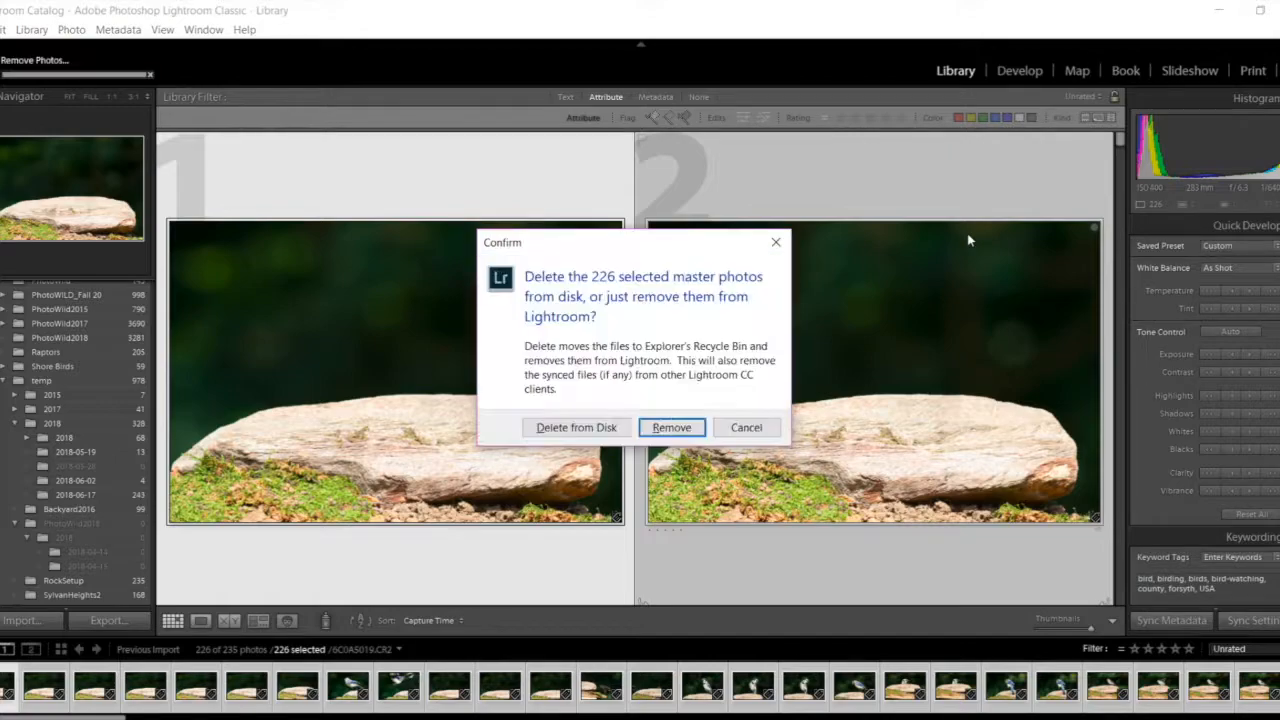
{"action": "left_click", "coordinate": [585, 430]}
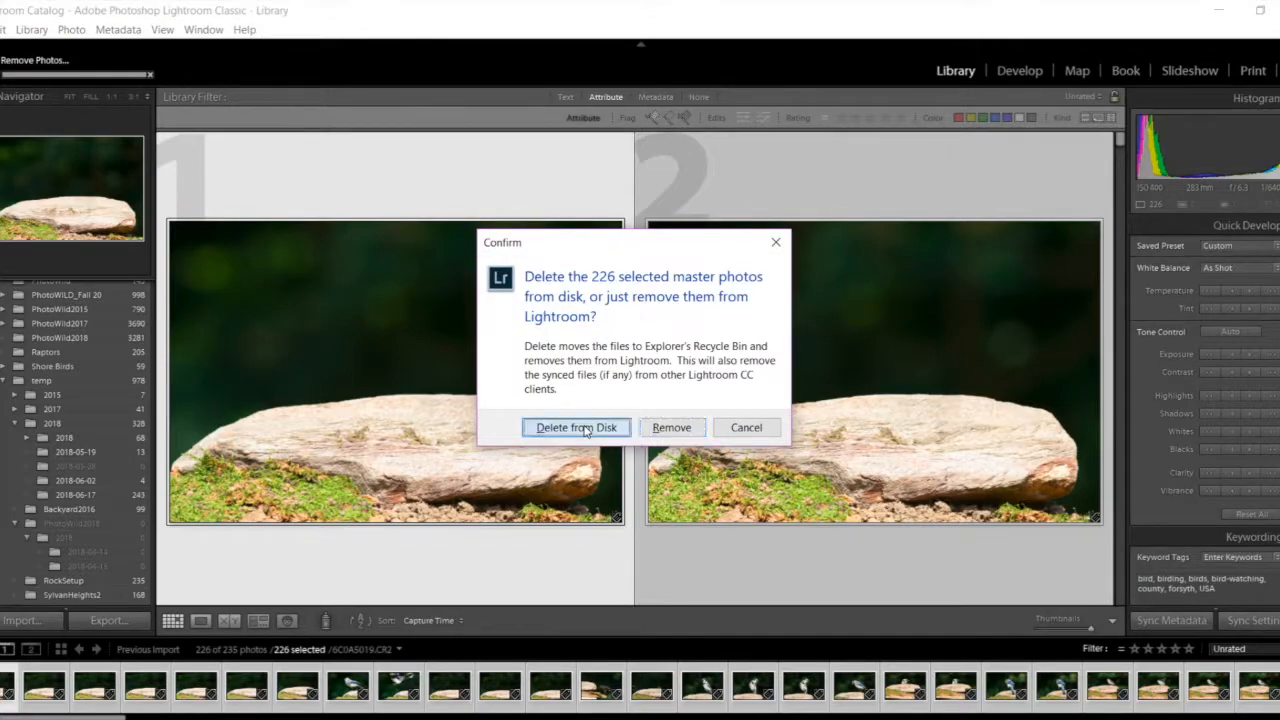